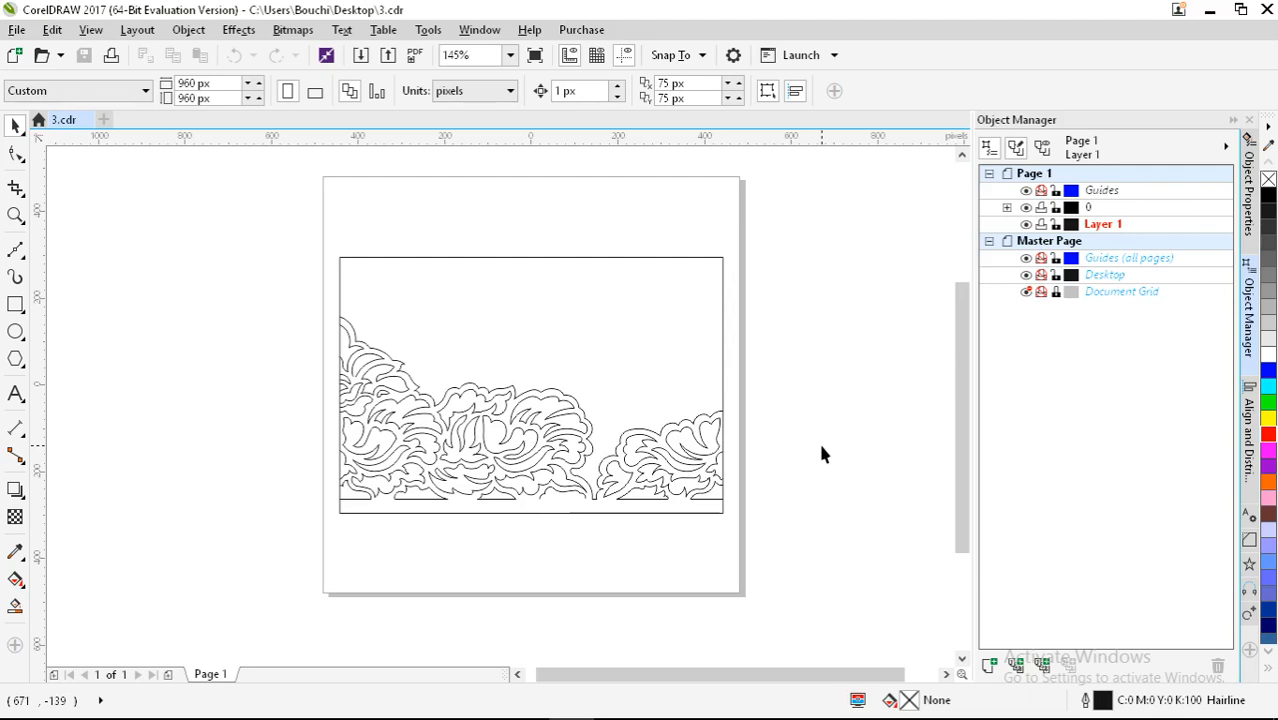
# Step: Select the lace curves to inspect their nodes, then clear the selection
pyautogui.moveTo(237, 292); pyautogui.dragTo(842, 508)
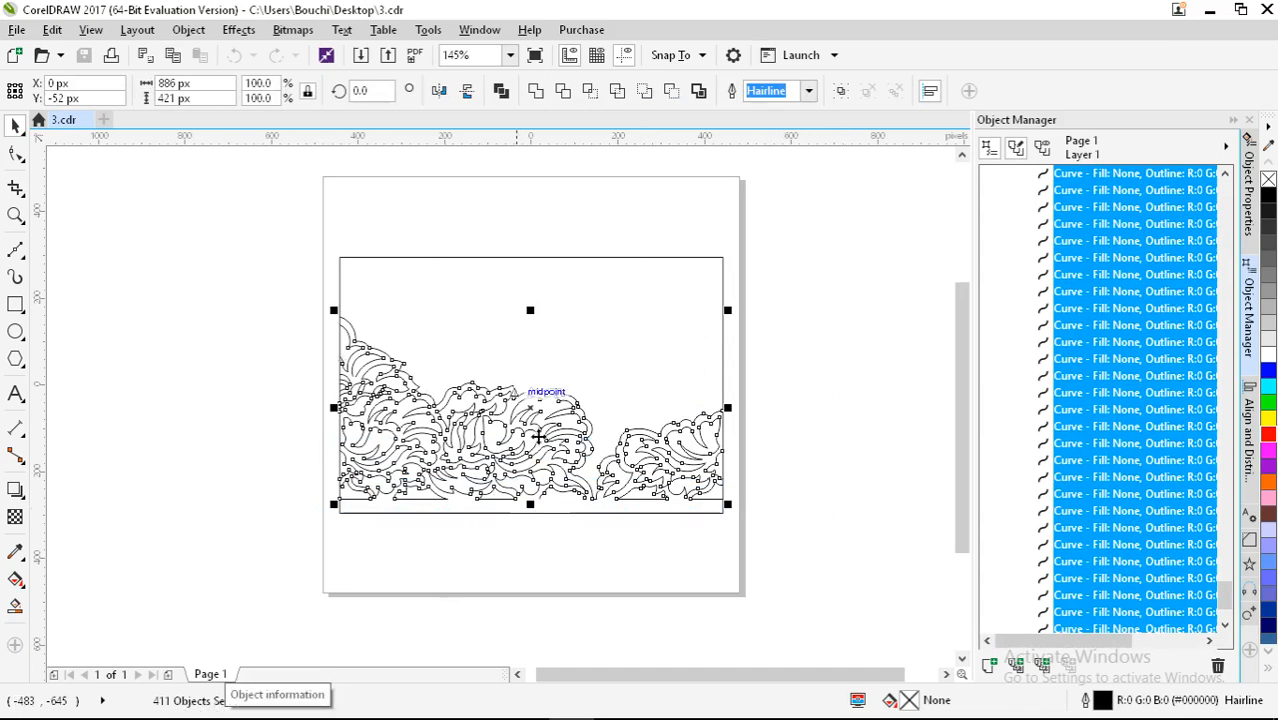
pyautogui.scroll(3, 510, 400)
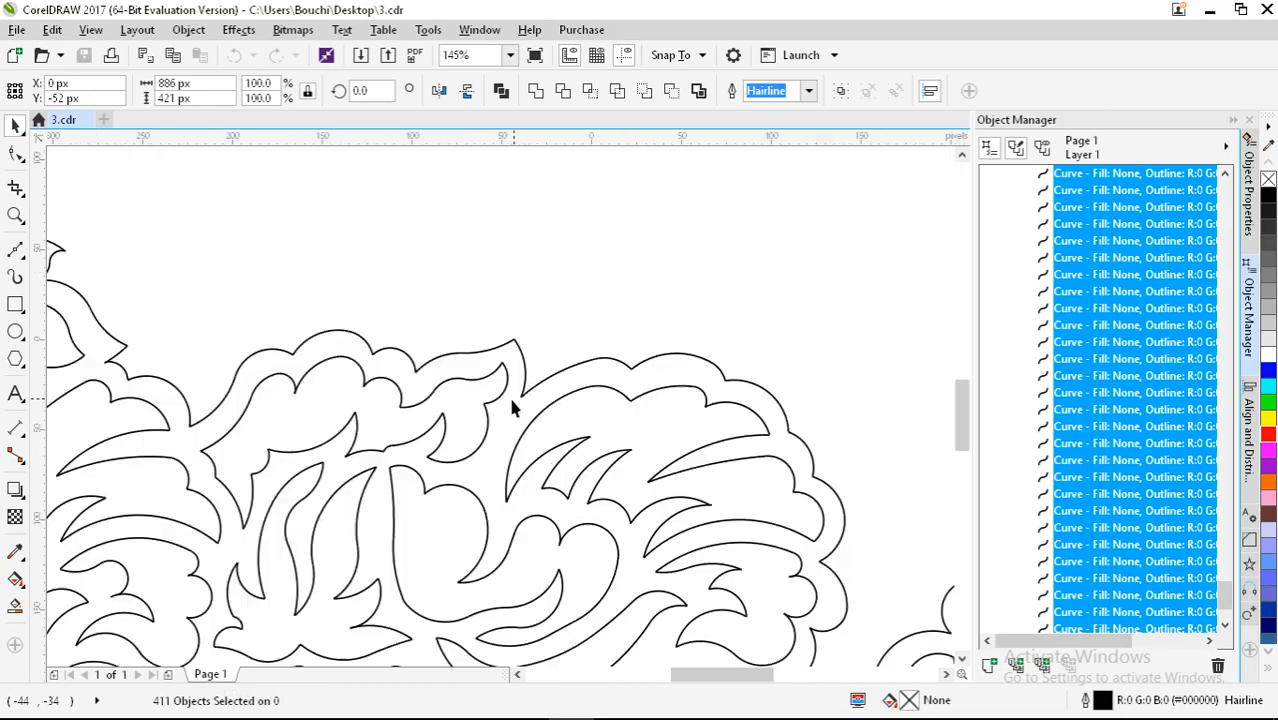
pyautogui.click(15, 153)
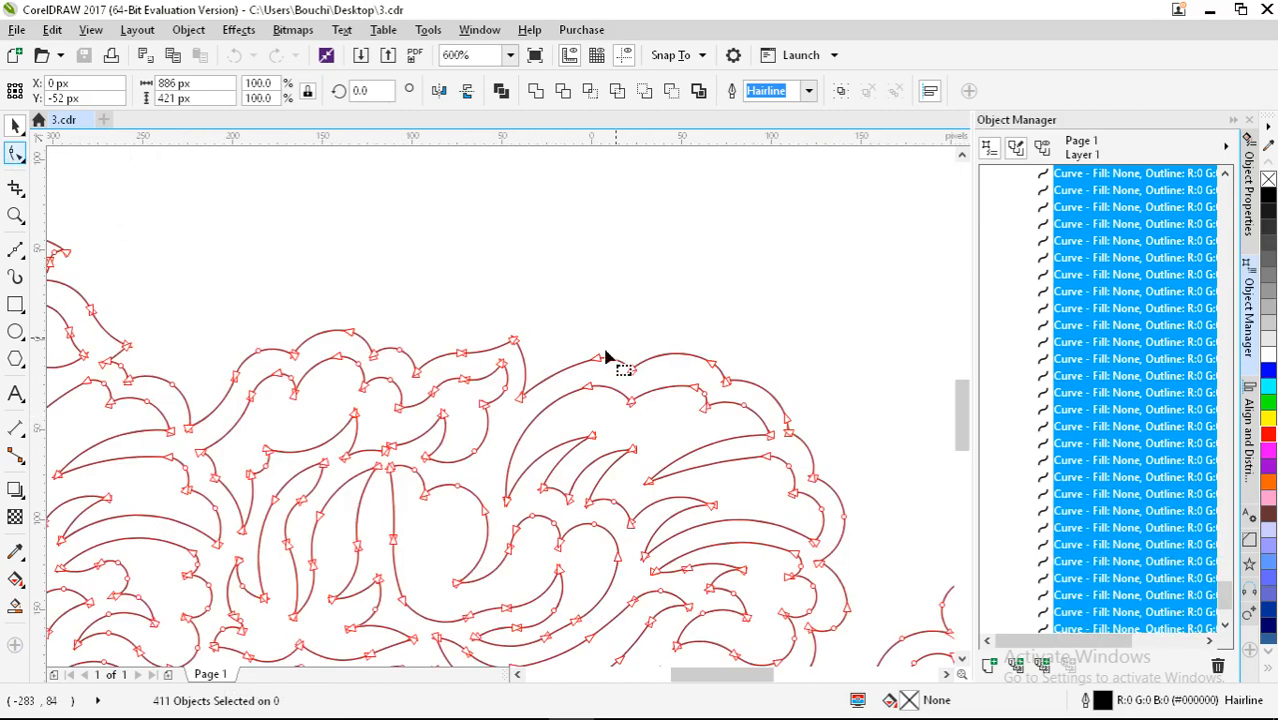
pyautogui.scroll(3, 522, 350)
pyautogui.scroll(-2, 502, 304)
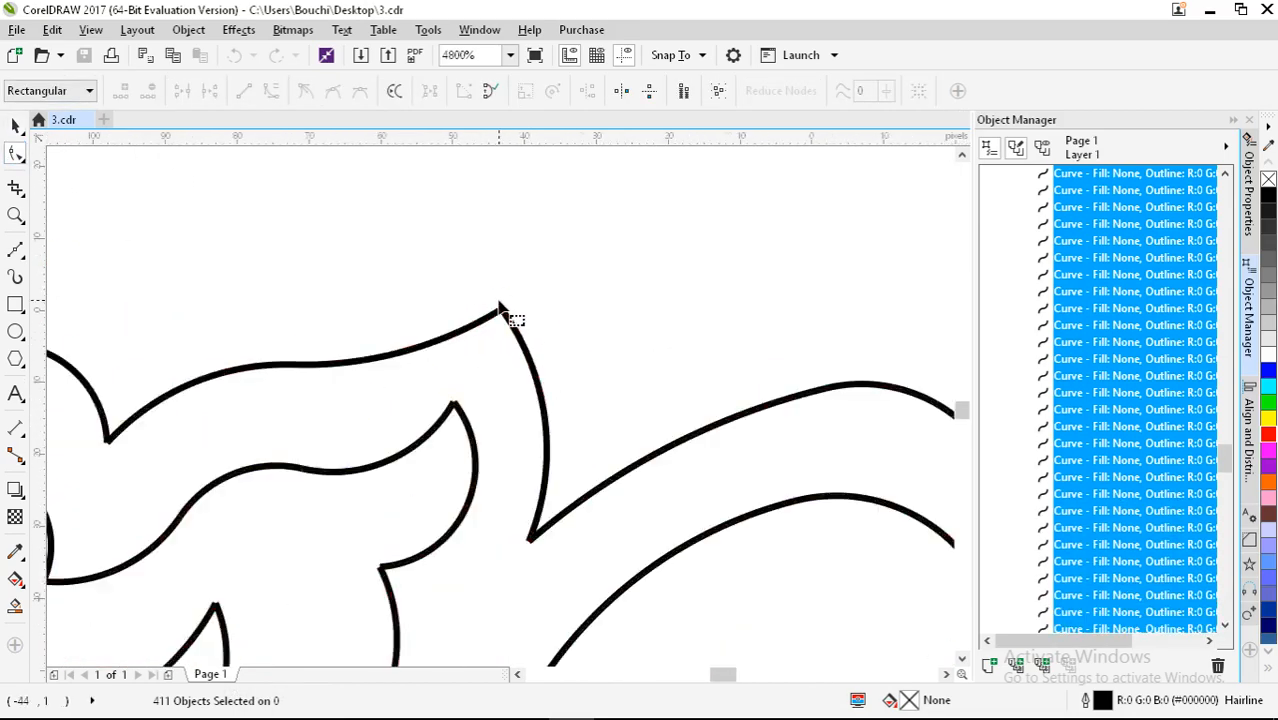
pyautogui.scroll(-5, 508, 362)
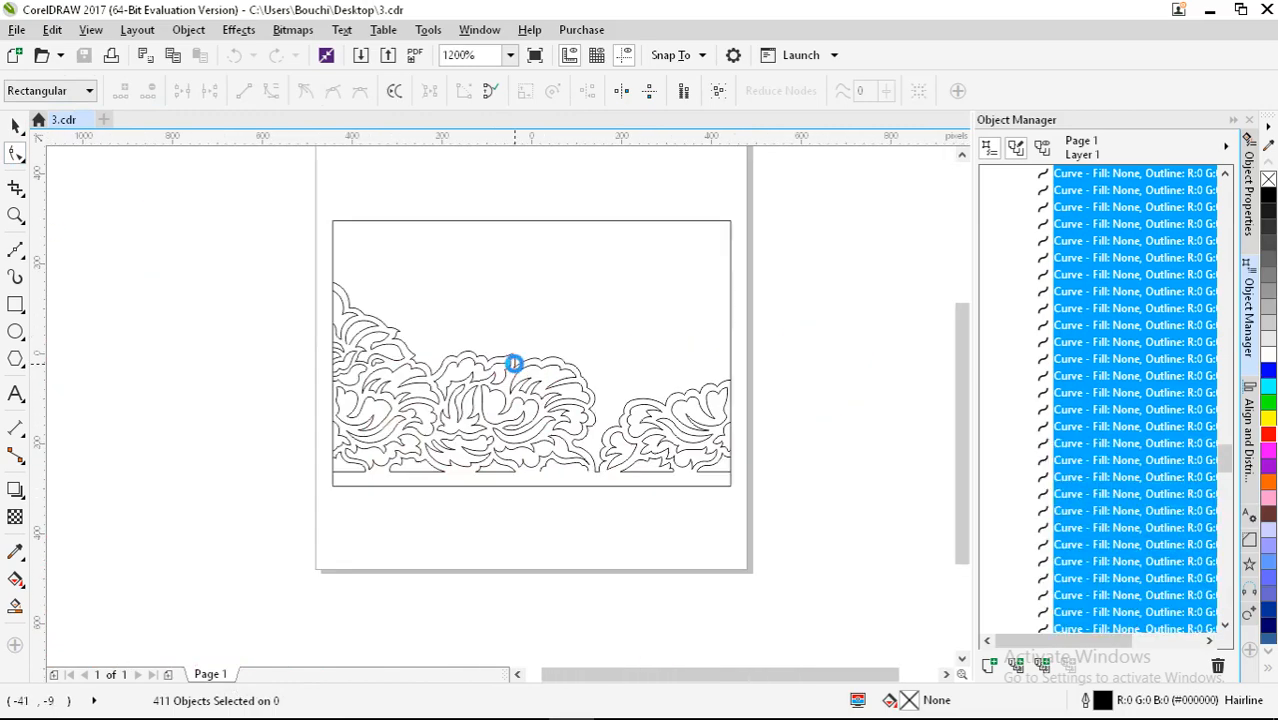
pyautogui.press('space')
pyautogui.click(254, 345)
pyautogui.scroll(1, 519, 377)
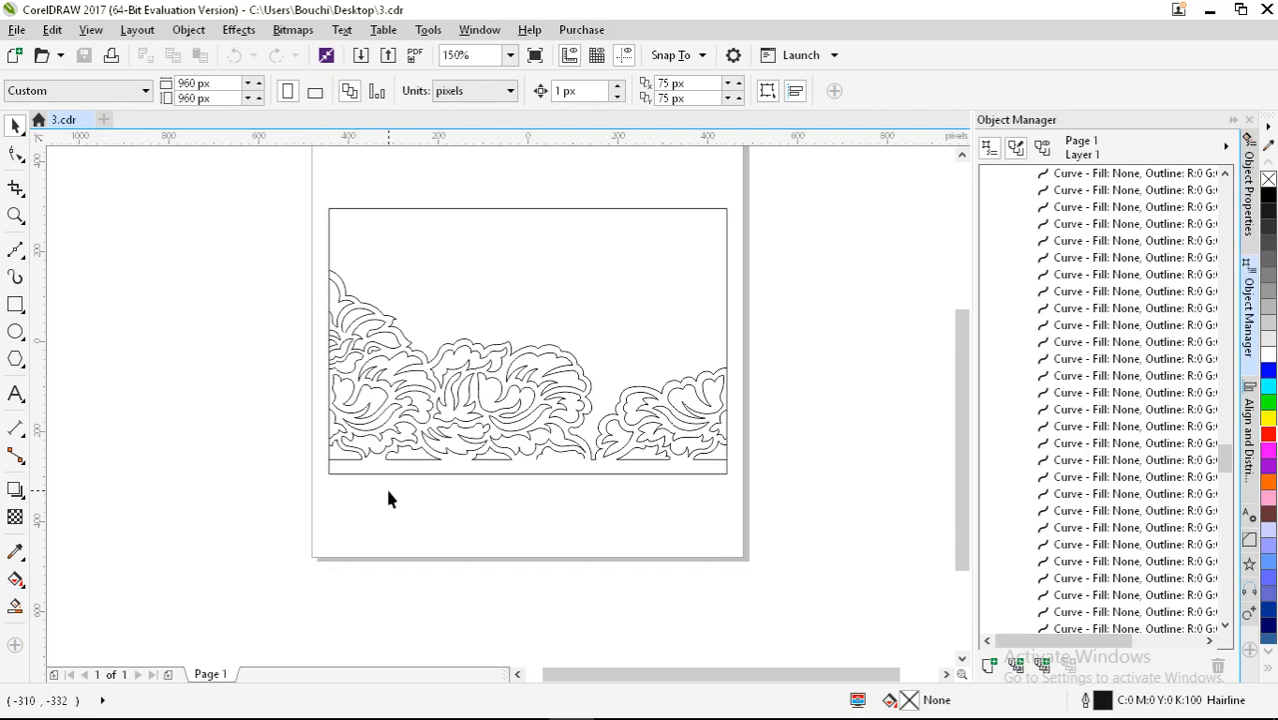
pyautogui.scroll(1, 499, 498)
pyautogui.middleClick(506, 502)
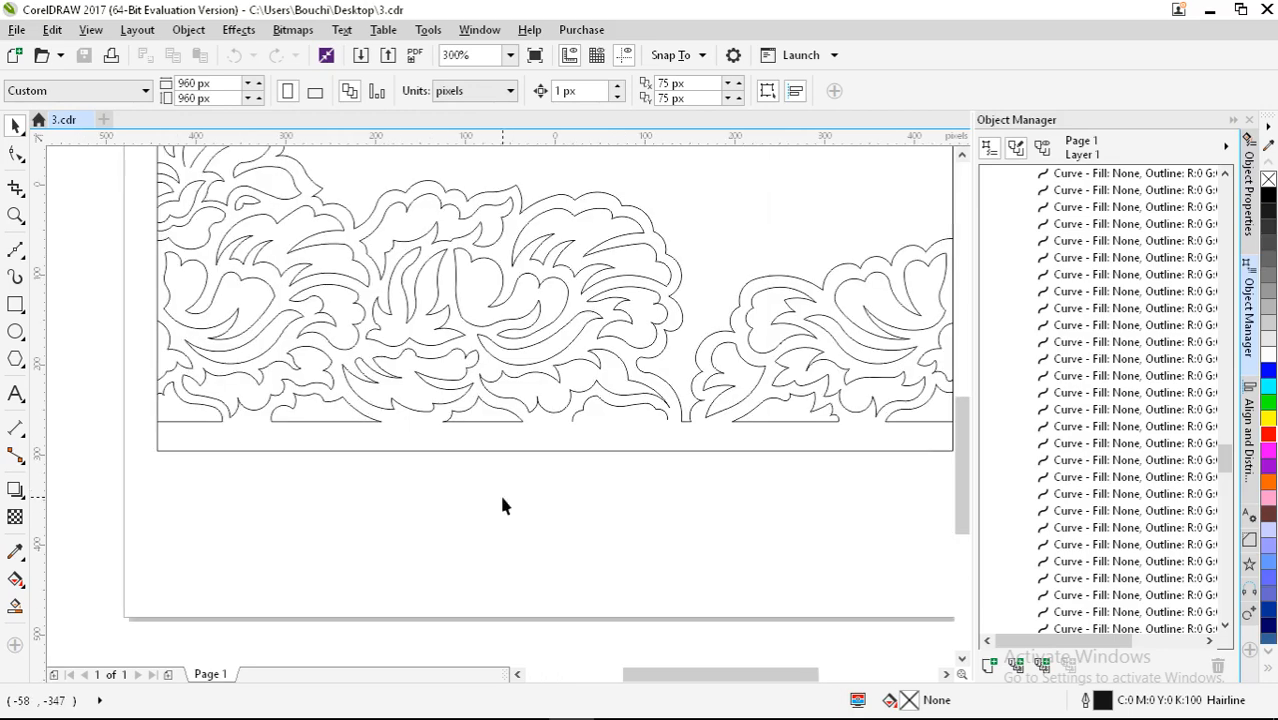
pyautogui.scroll(-1, 450, 498)
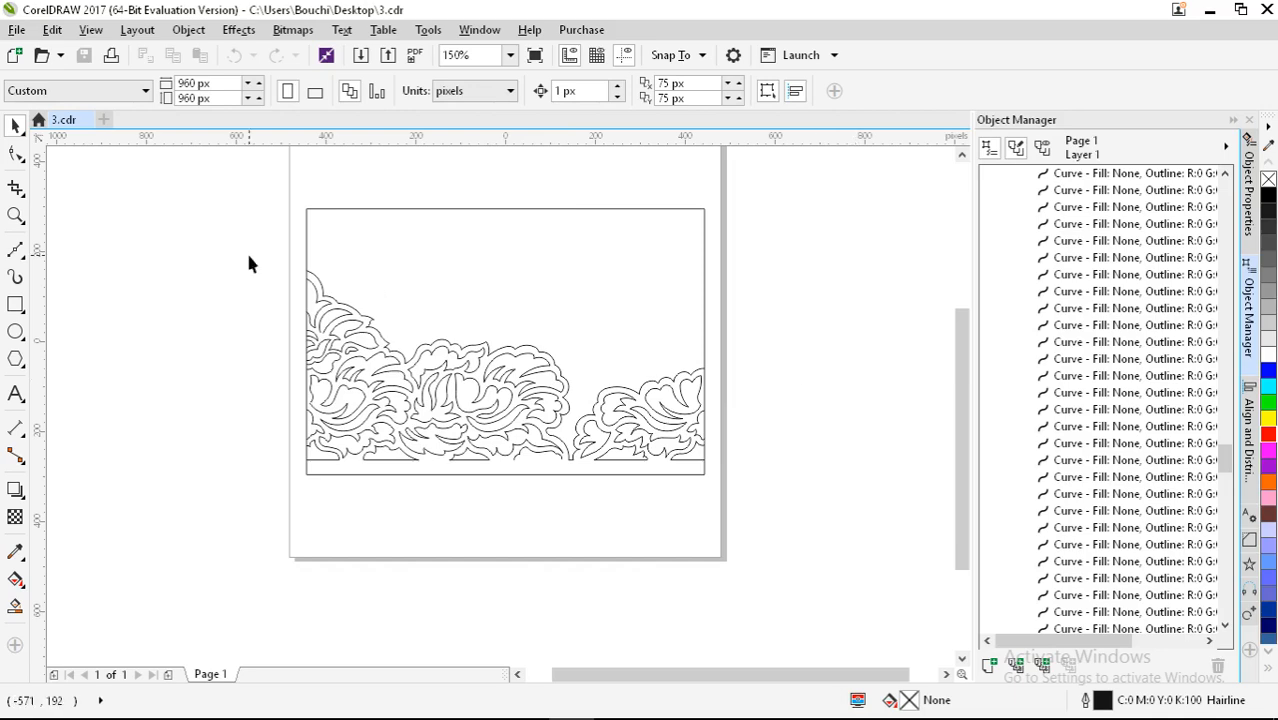
pyautogui.moveTo(185, 245); pyautogui.dragTo(796, 465)
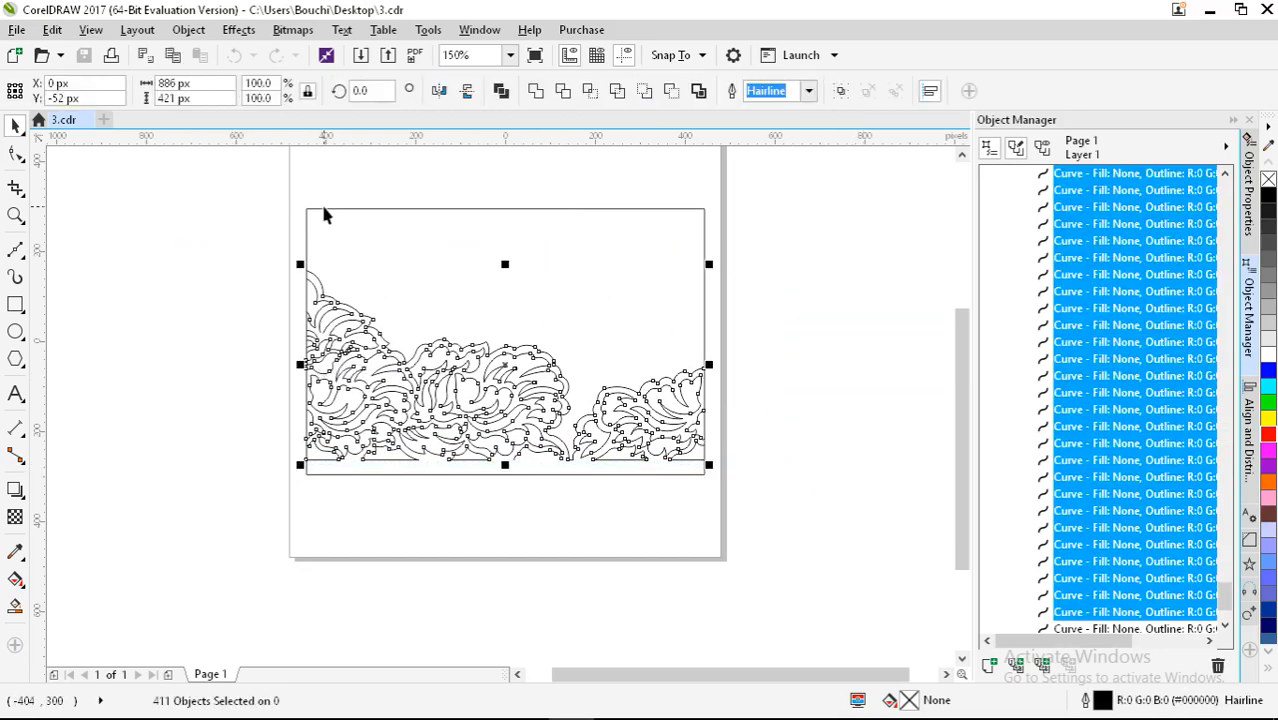
pyautogui.click(362, 488)
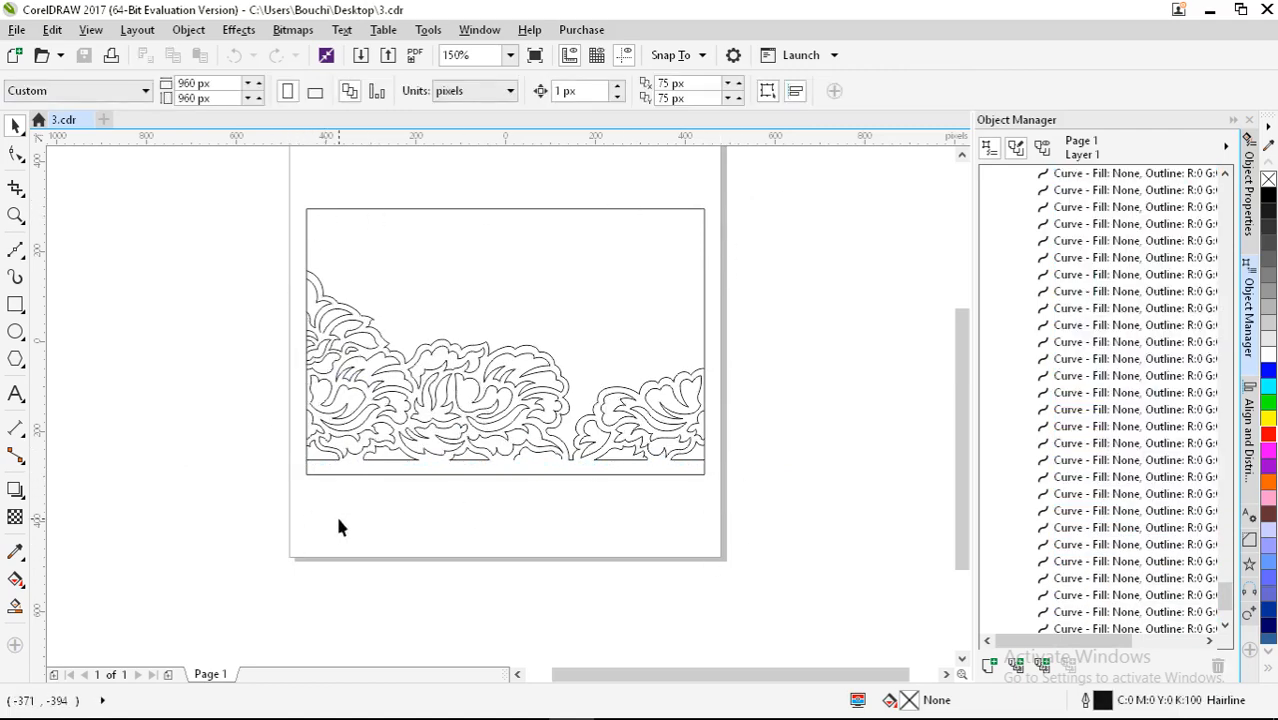
# Step: Weld the frame's left, top, right and bottom edge lines into one curve and marquee its top-left corner nodes
pyautogui.click(305, 226)
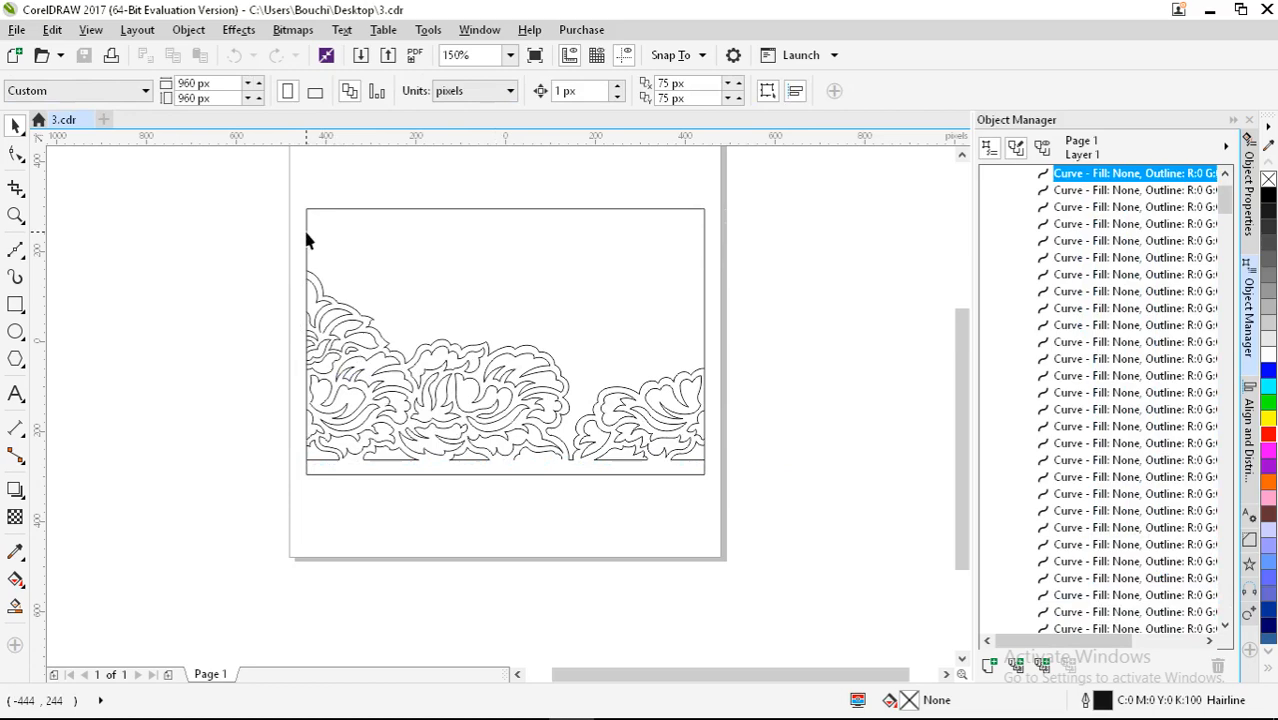
pyautogui.keyDown('shift'); pyautogui.click(384, 209); pyautogui.keyUp('shift')
pyautogui.keyDown('shift'); pyautogui.click(703, 248); pyautogui.keyUp('shift')
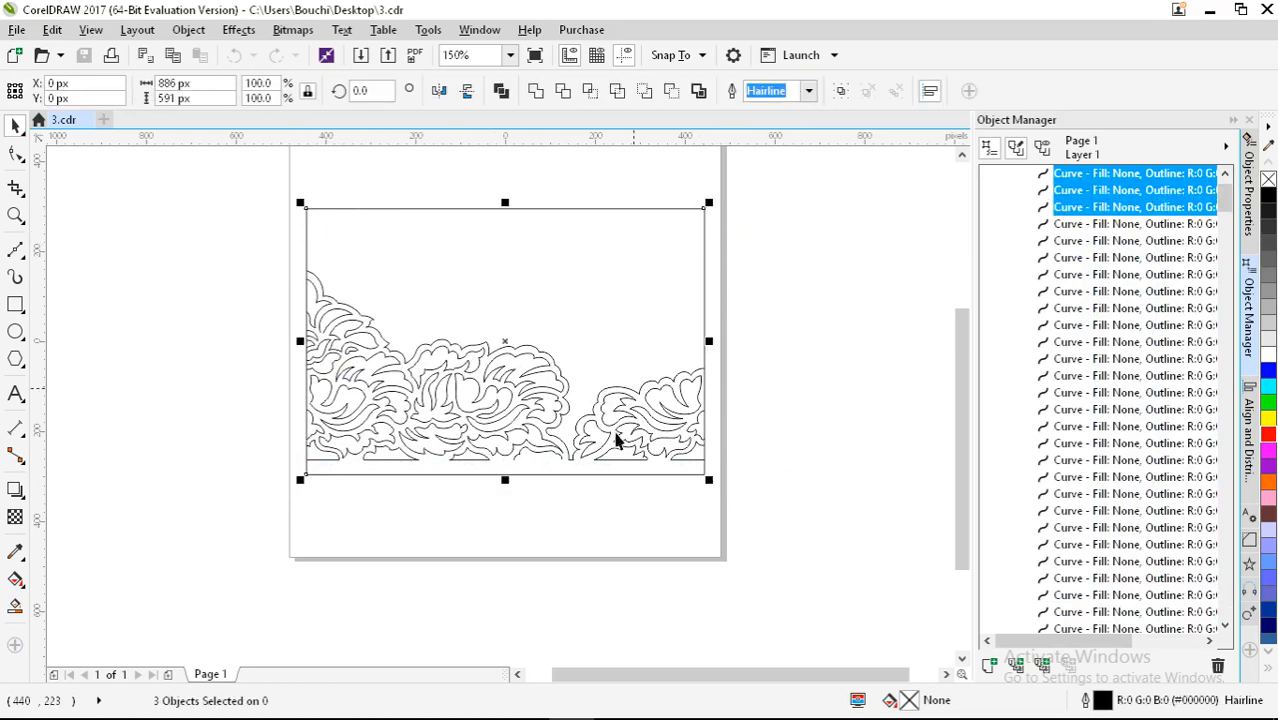
pyautogui.keyDown('shift'); pyautogui.click(585, 475); pyautogui.keyUp('shift')
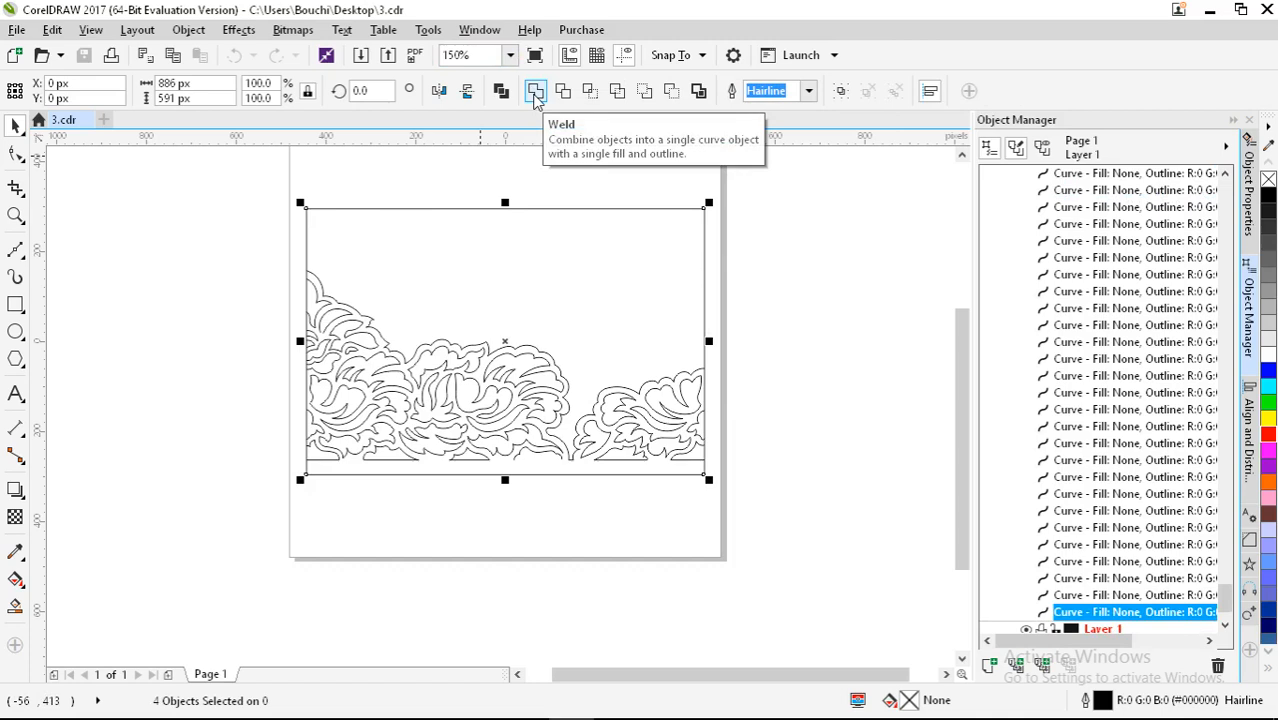
pyautogui.click(535, 93)
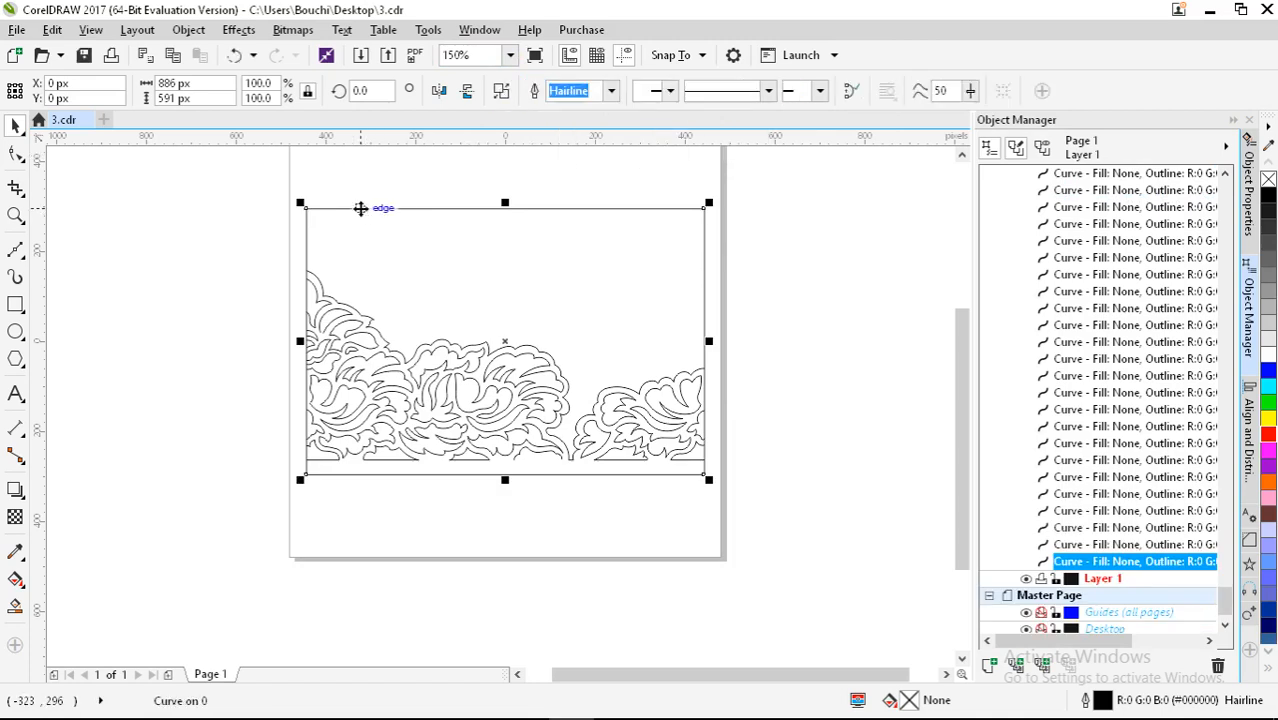
pyautogui.press('F10')
pyautogui.moveTo(280, 187); pyautogui.dragTo(330, 234)
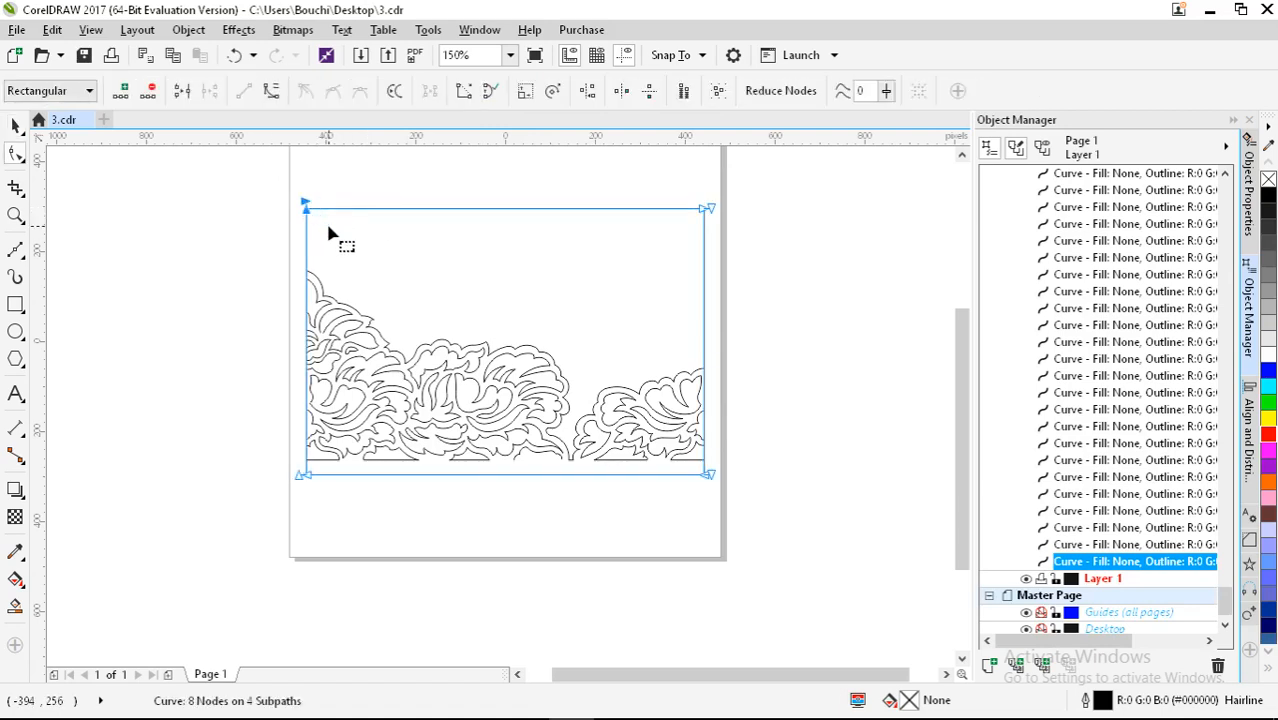
# Step: Close the frame curve's open ends and join the top-right corner nodes
pyautogui.click(464, 94)
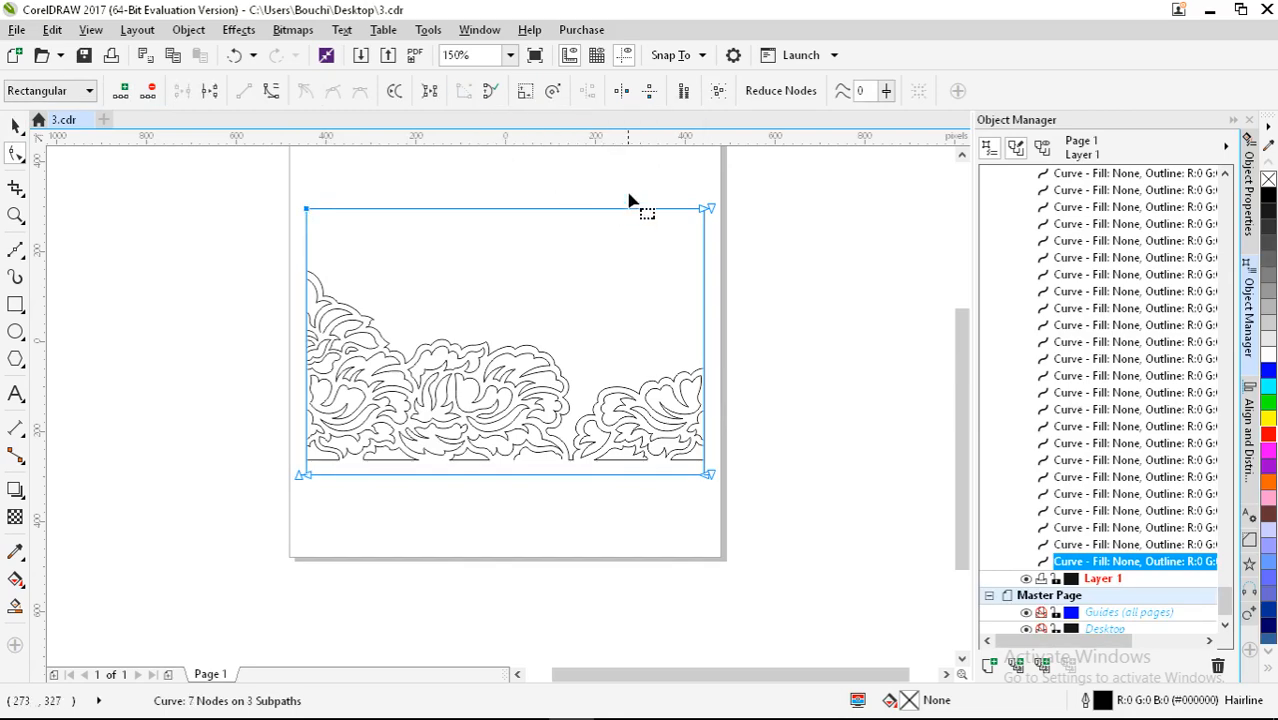
pyautogui.scroll(4, 740, 220)
pyautogui.scroll(6, 699, 268)
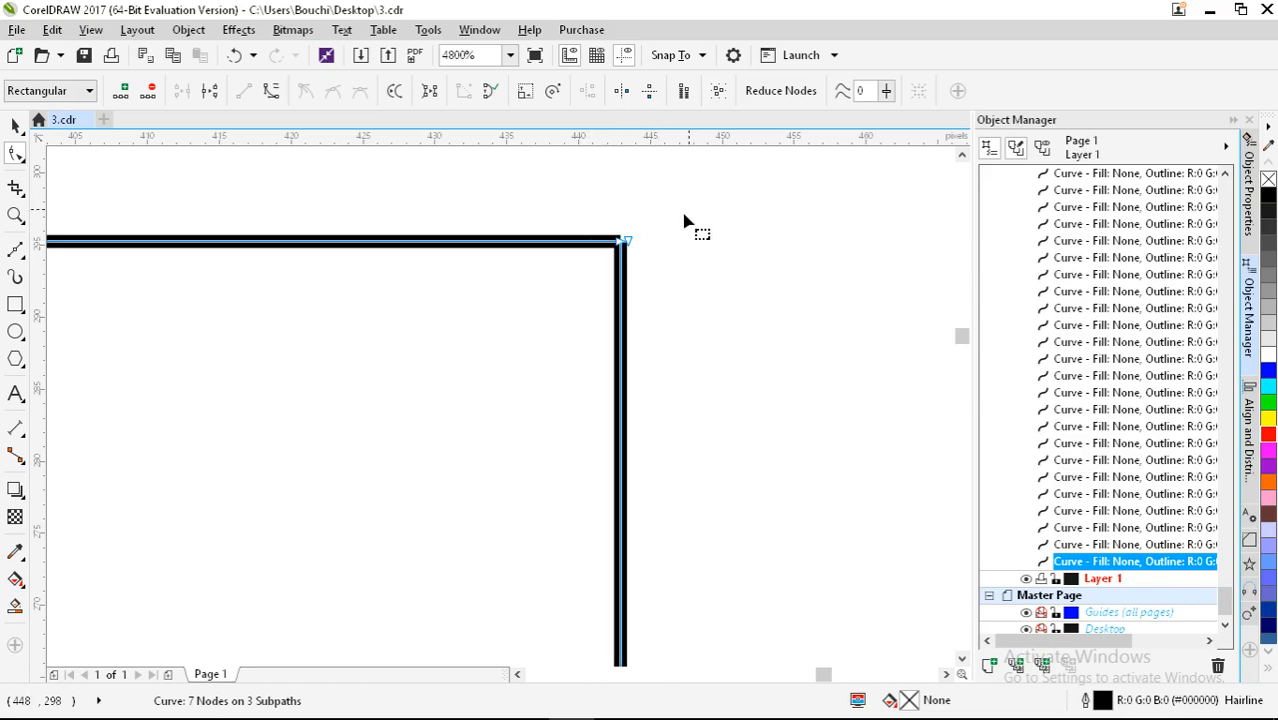
pyautogui.moveTo(693, 205); pyautogui.dragTo(571, 282)
pyautogui.moveTo(571, 285); pyautogui.dragTo(571, 285)
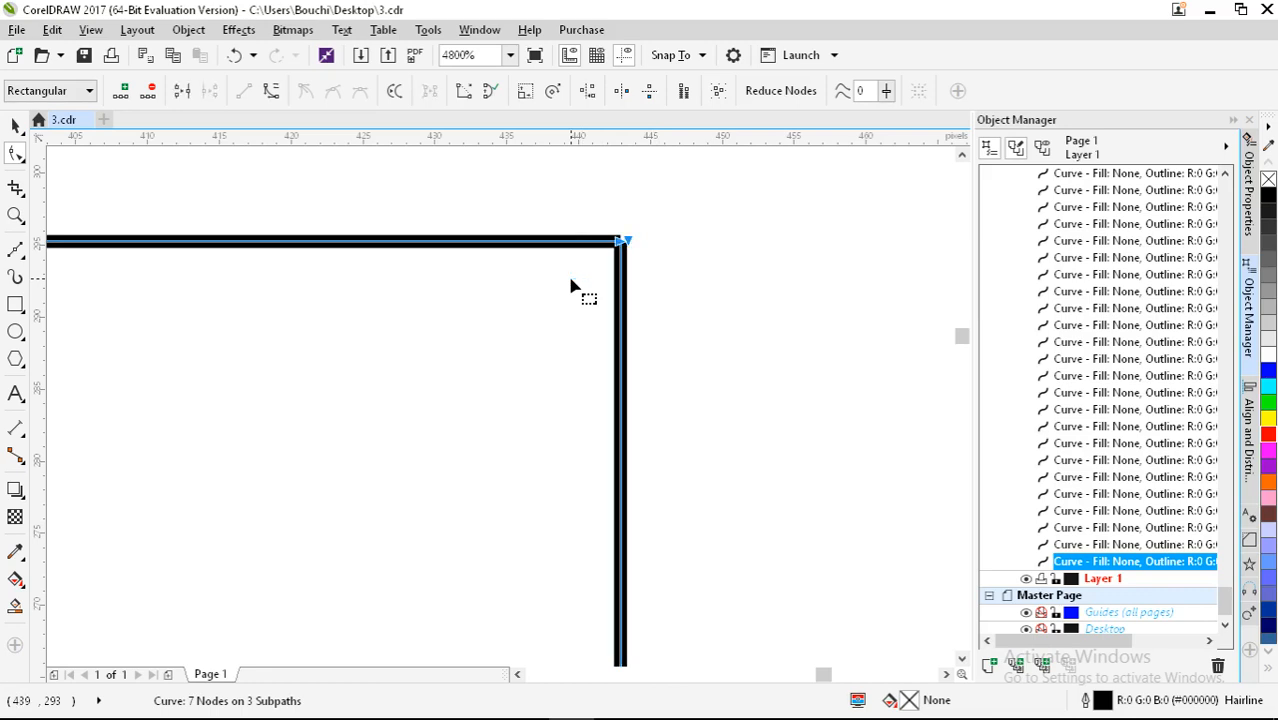
pyautogui.click(462, 93)
# Step: Join the remaining open ends so the frame becomes one four-node path
pyautogui.scroll(-5, 611, 200)
pyautogui.scroll(-8, 611, 200)
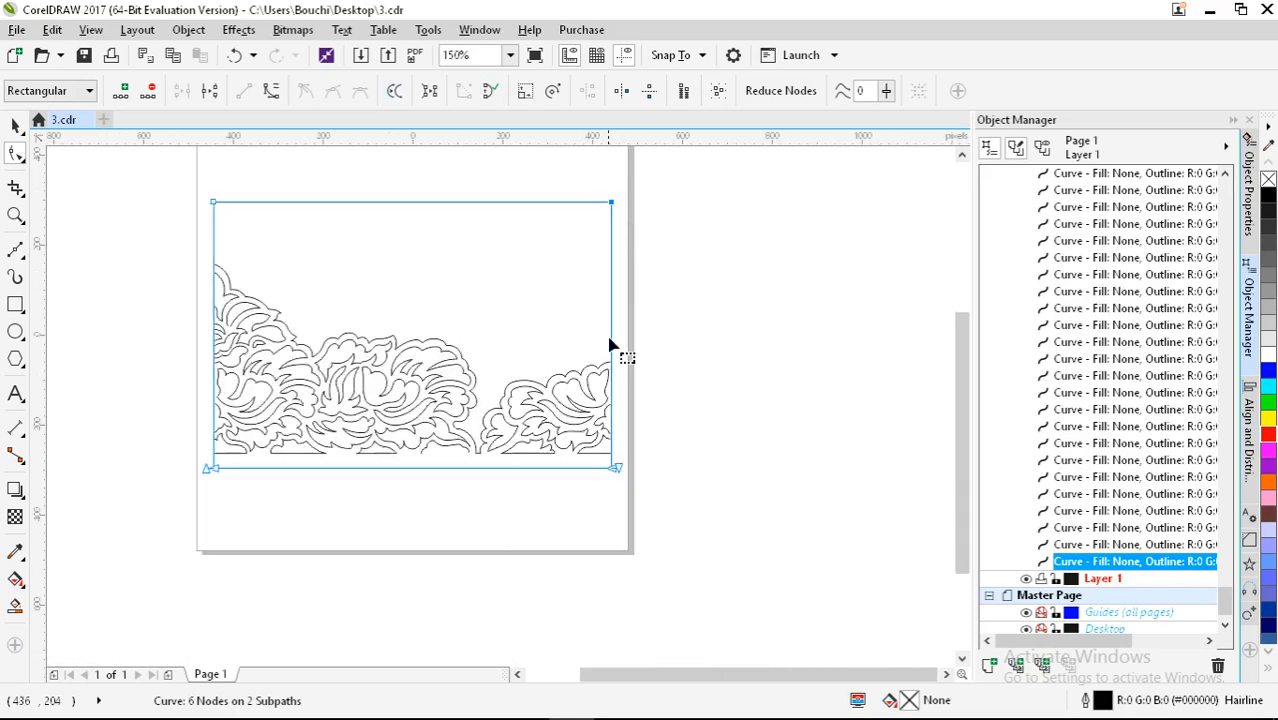
pyautogui.scroll(4, 610, 345)
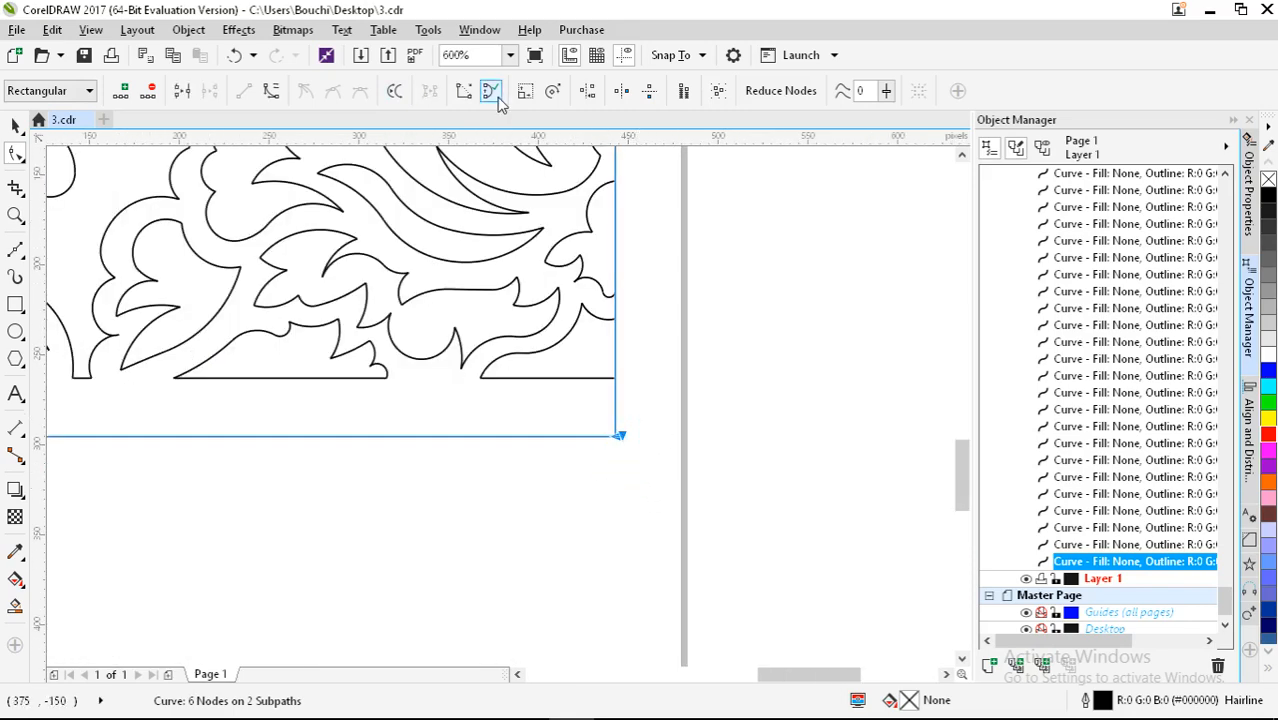
pyautogui.click(462, 92)
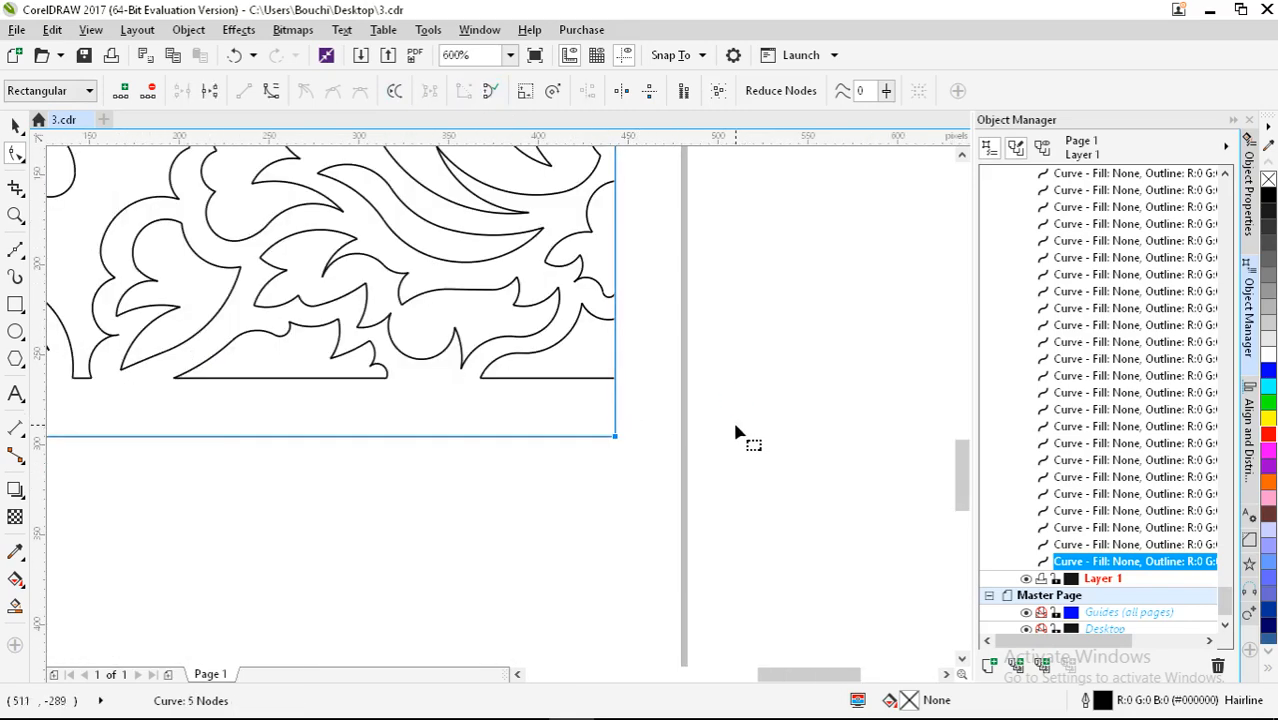
pyautogui.click(490, 91)
pyautogui.scroll(-3, 662, 403)
pyautogui.scroll(-2, 425, 372)
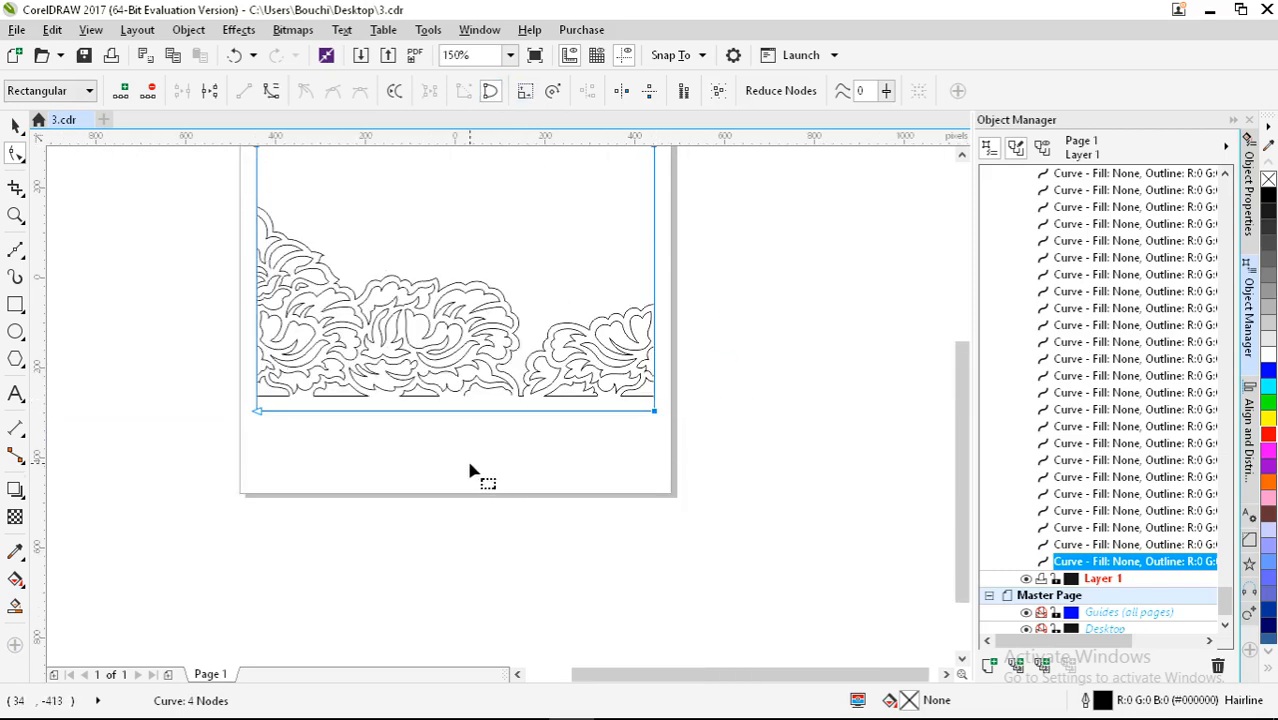
pyautogui.moveTo(457, 439); pyautogui.dragTo(494, 500)
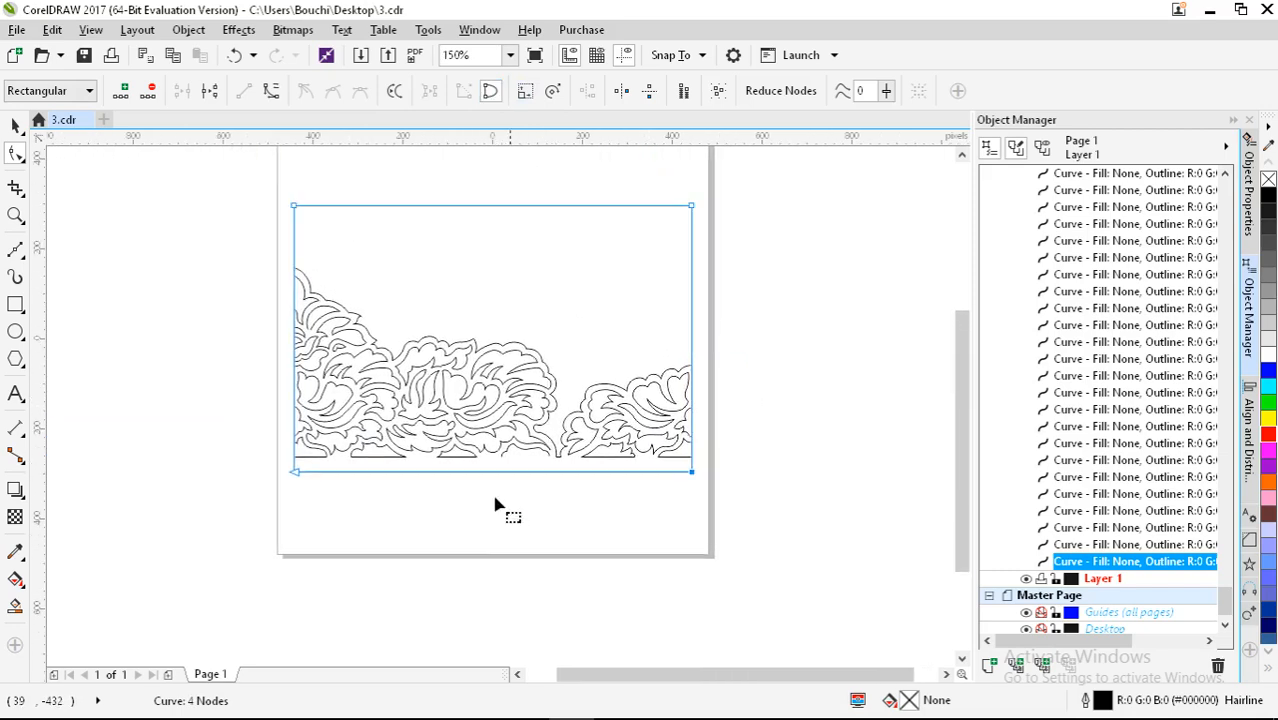
pyautogui.click(15, 124)
# Step: Lock the frame curve with Lock Object, then marquee-select the lace curves
pyautogui.rightClick(338, 212)
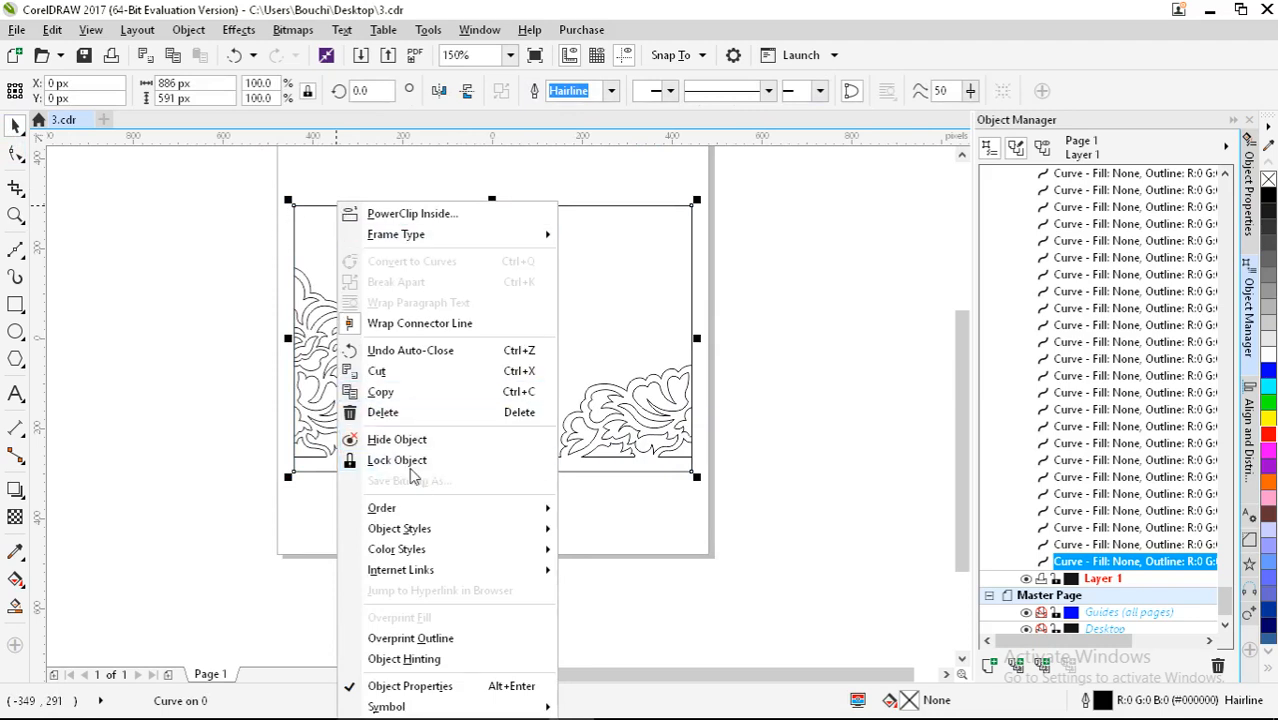
pyautogui.click(410, 462)
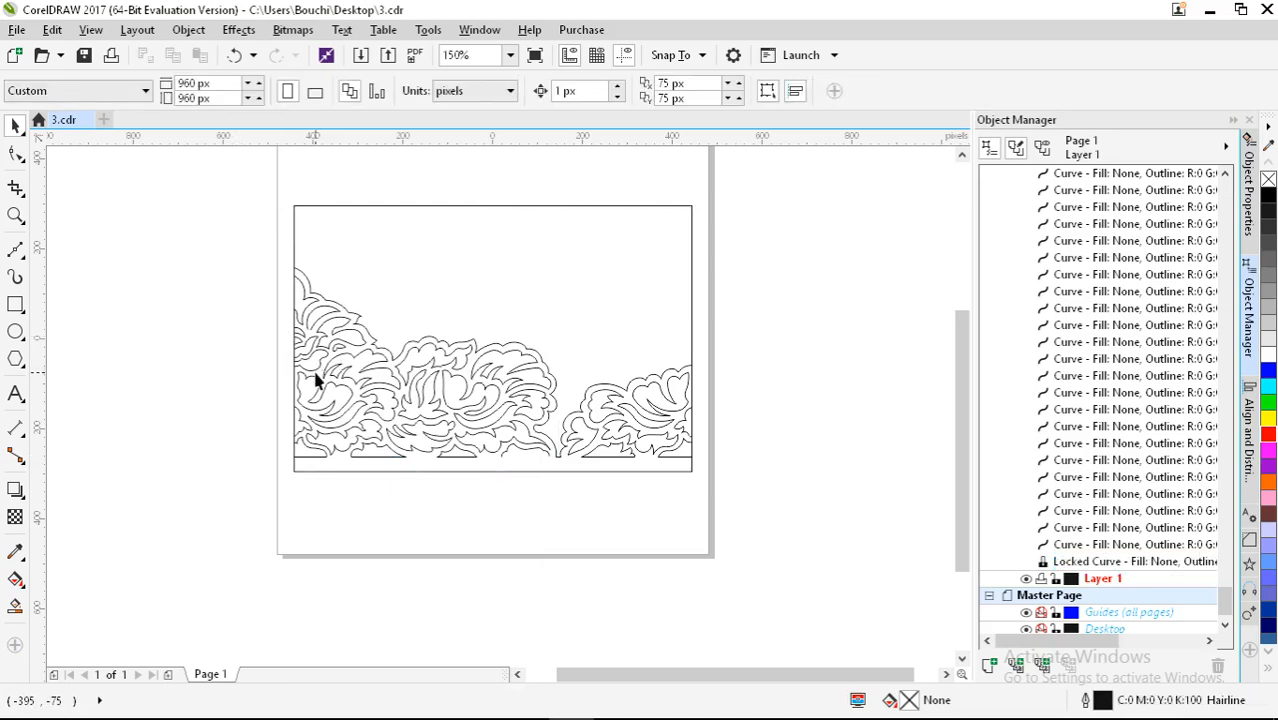
pyautogui.moveTo(321, 378)
pyautogui.mouseDown()
pyautogui.moveTo(358, 383)
pyautogui.moveTo(345, 379)
pyautogui.mouseUp()
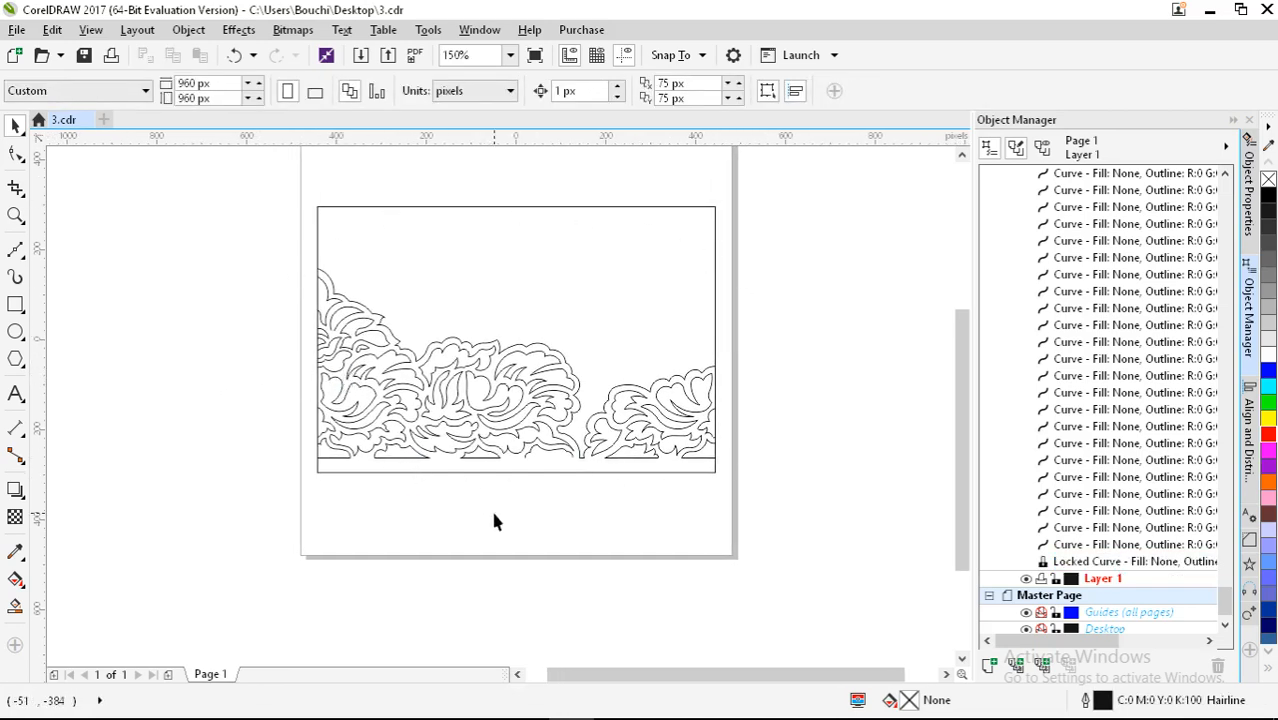
pyautogui.moveTo(179, 228); pyautogui.dragTo(783, 465)
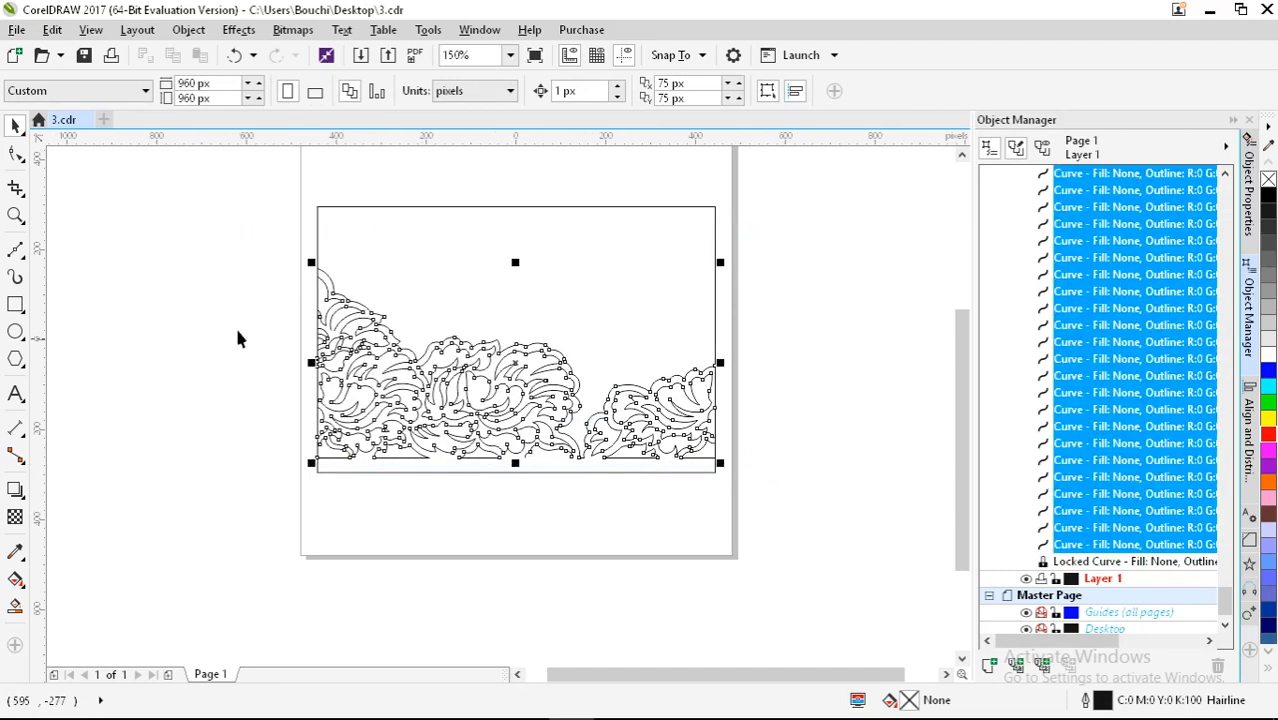
# Step: Finish the horizontal mirrored copy of the lace so the border runs left to right
pyautogui.scroll(-1, 234, 328)
pyautogui.moveTo(389, 347); pyautogui.dragTo(895, 418)
pyautogui.scroll(-1, 430, 375)
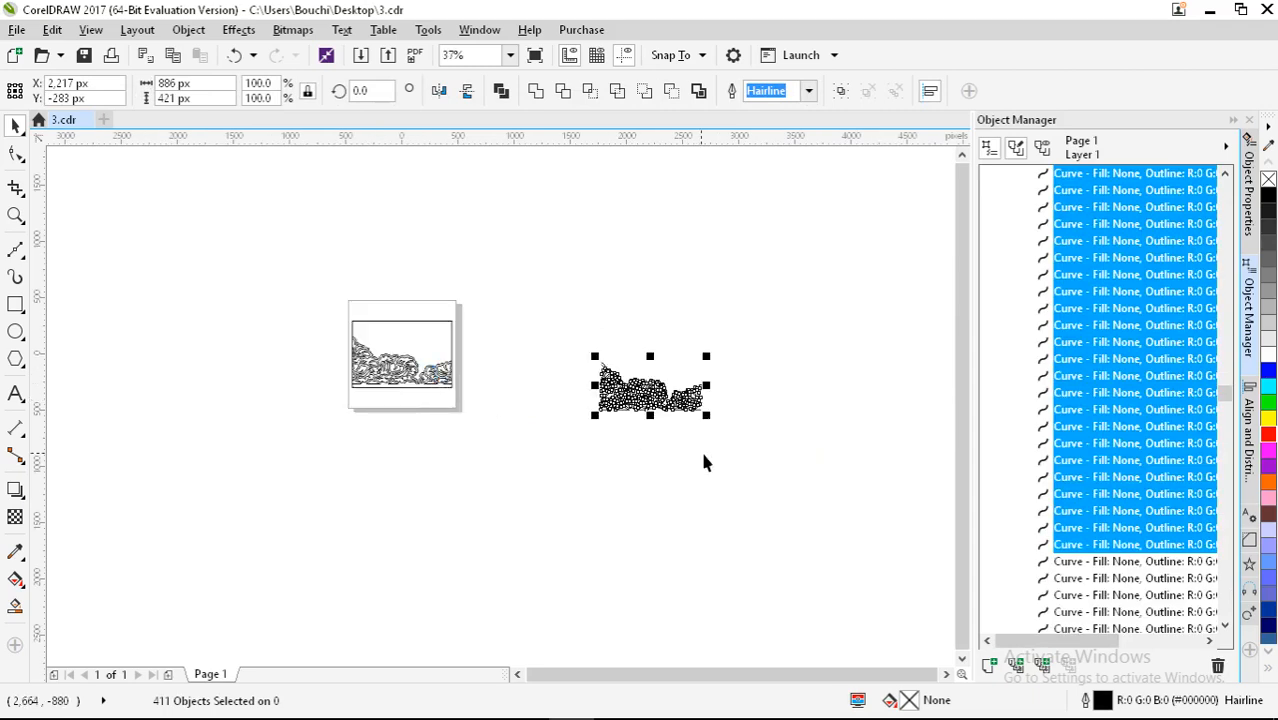
pyautogui.moveTo(656, 386); pyautogui.dragTo(442, 345)
pyautogui.scroll(1, 808, 421)
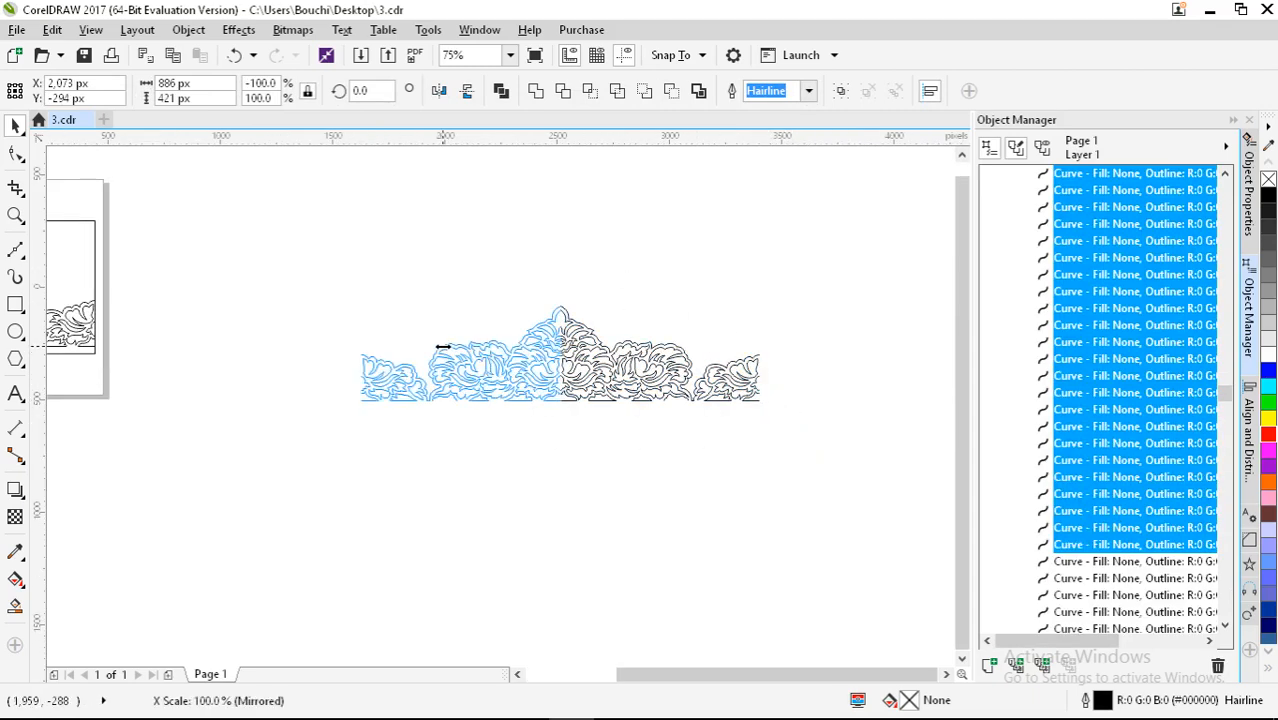
pyautogui.click(553, 444)
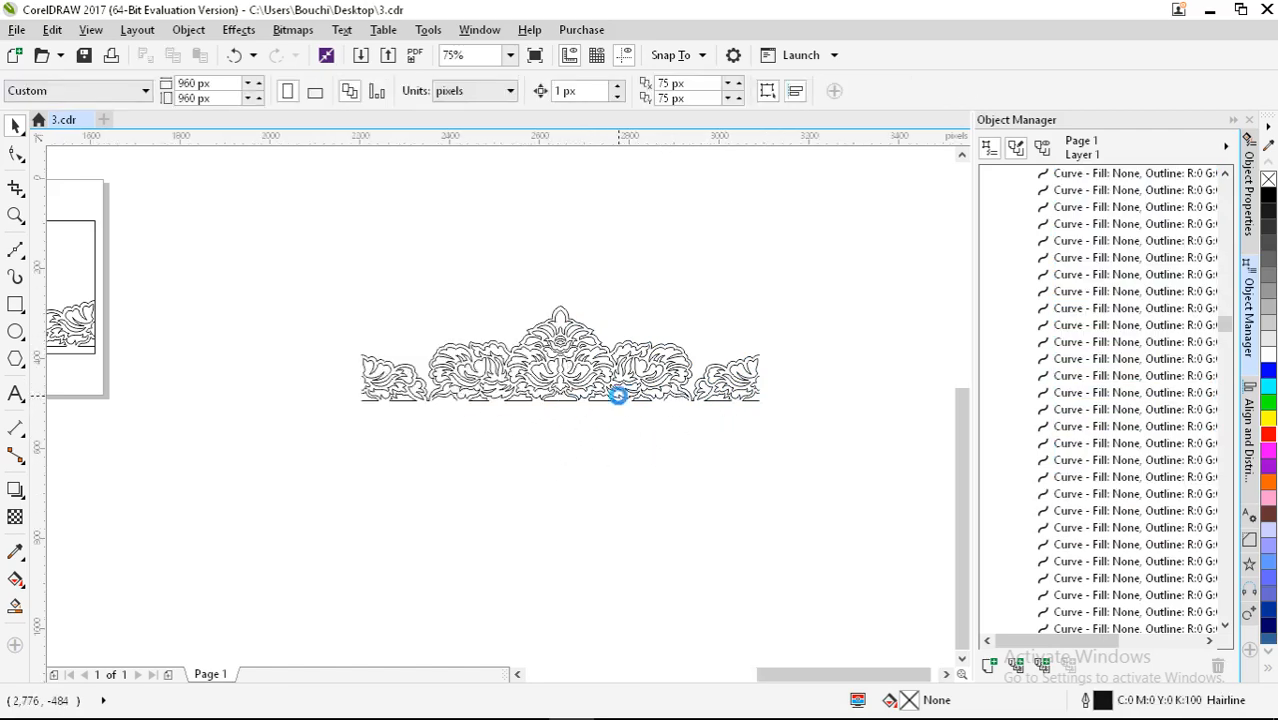
# Step: Select the whole ornament and mirror a copy downward beneath it
pyautogui.scroll(1, 615, 390)
pyautogui.scroll(-1, 570, 382)
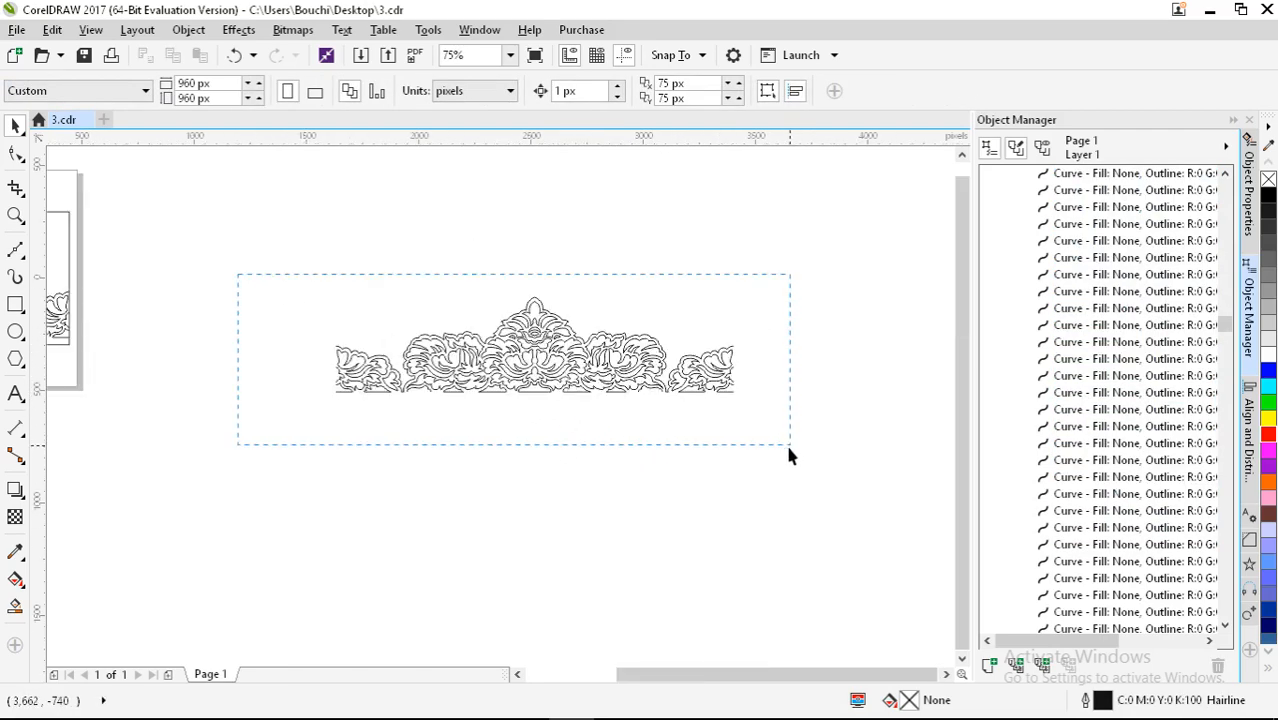
pyautogui.moveTo(788, 454); pyautogui.dragTo(788, 454)
pyautogui.moveTo(533, 286); pyautogui.dragTo(721, 493)
pyautogui.click(721, 493)
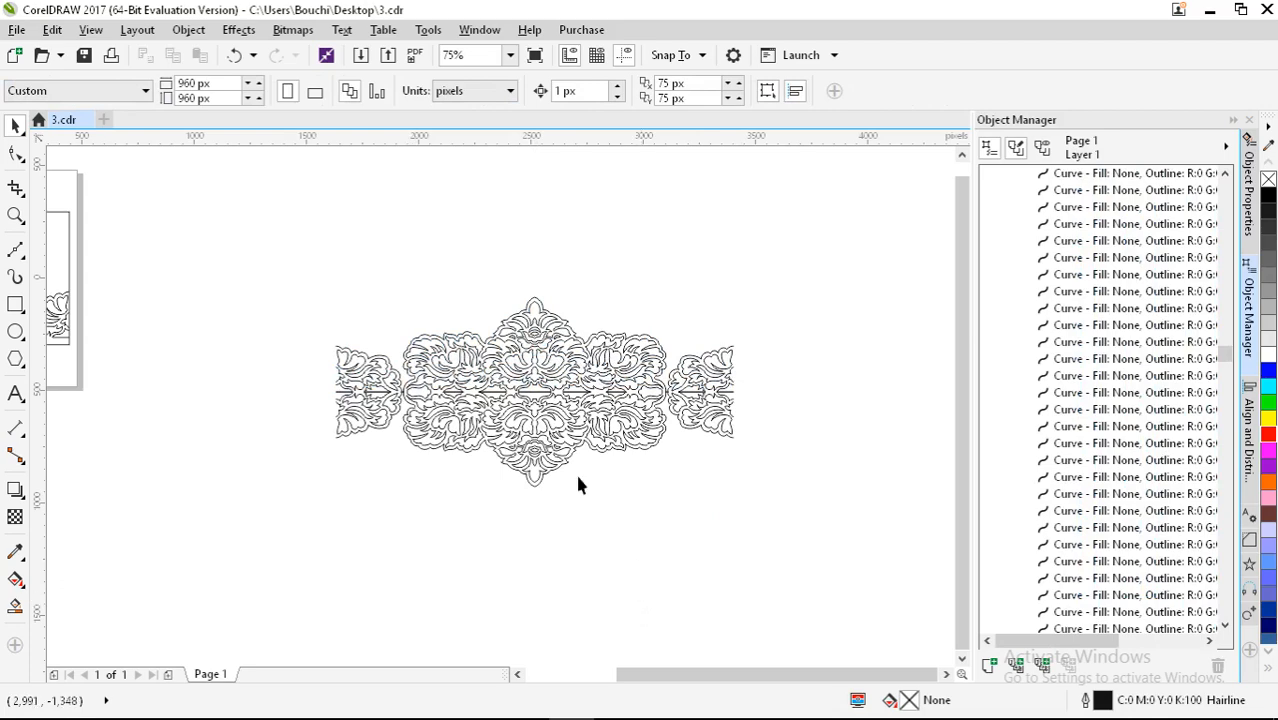
pyautogui.scroll(2, 660, 418)
pyautogui.hotkey('ctrl', 'a')
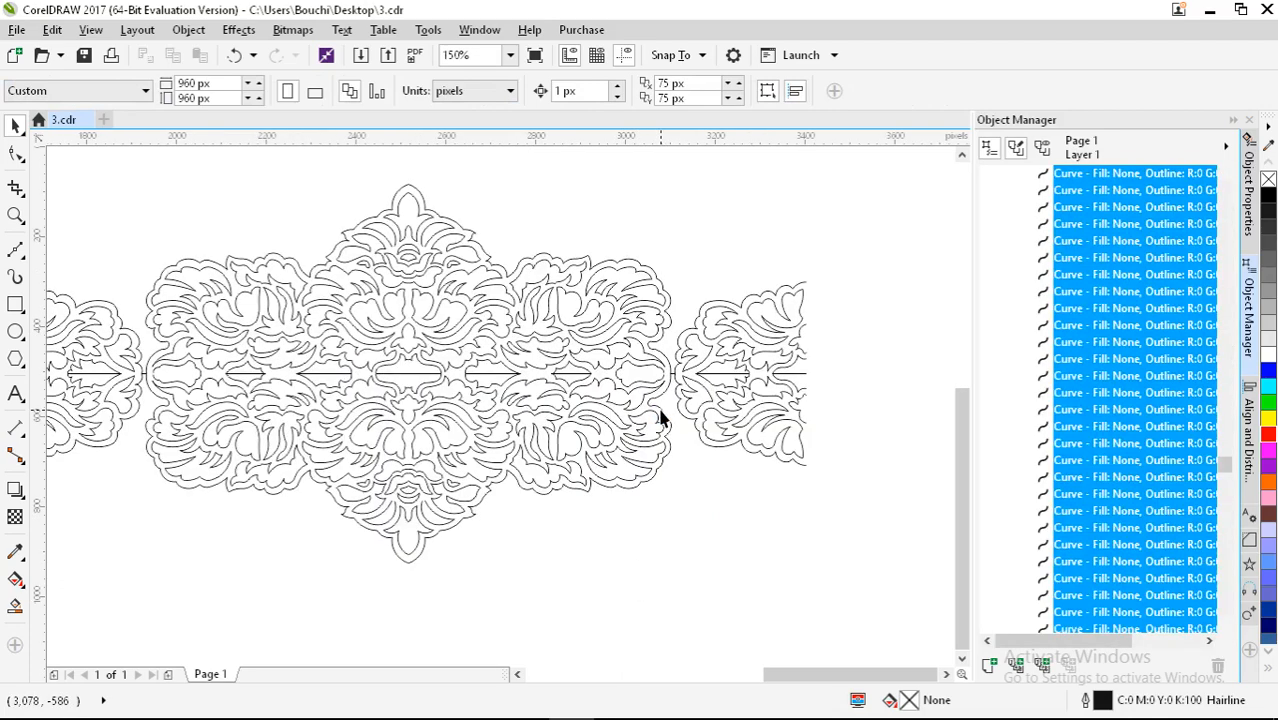
# Step: Undo the downward mirrored copy of the ornament
pyautogui.click(657, 415)
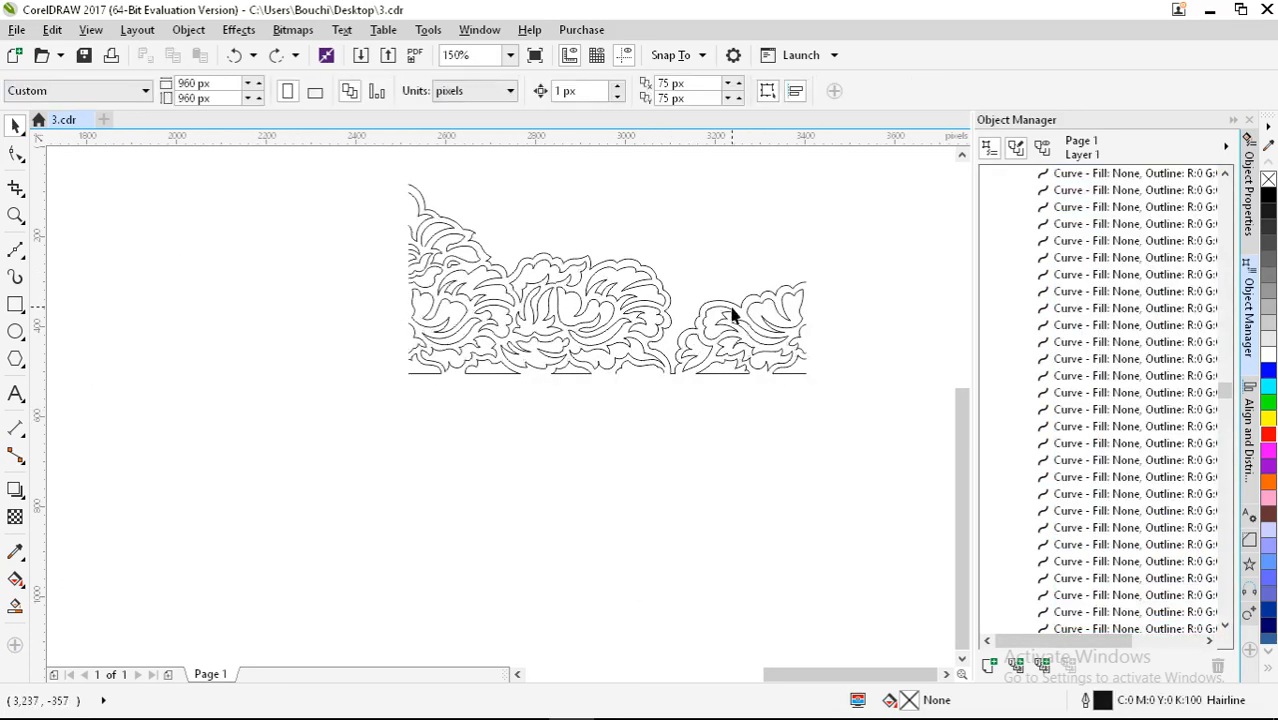
pyautogui.scroll(2, 785, 312)
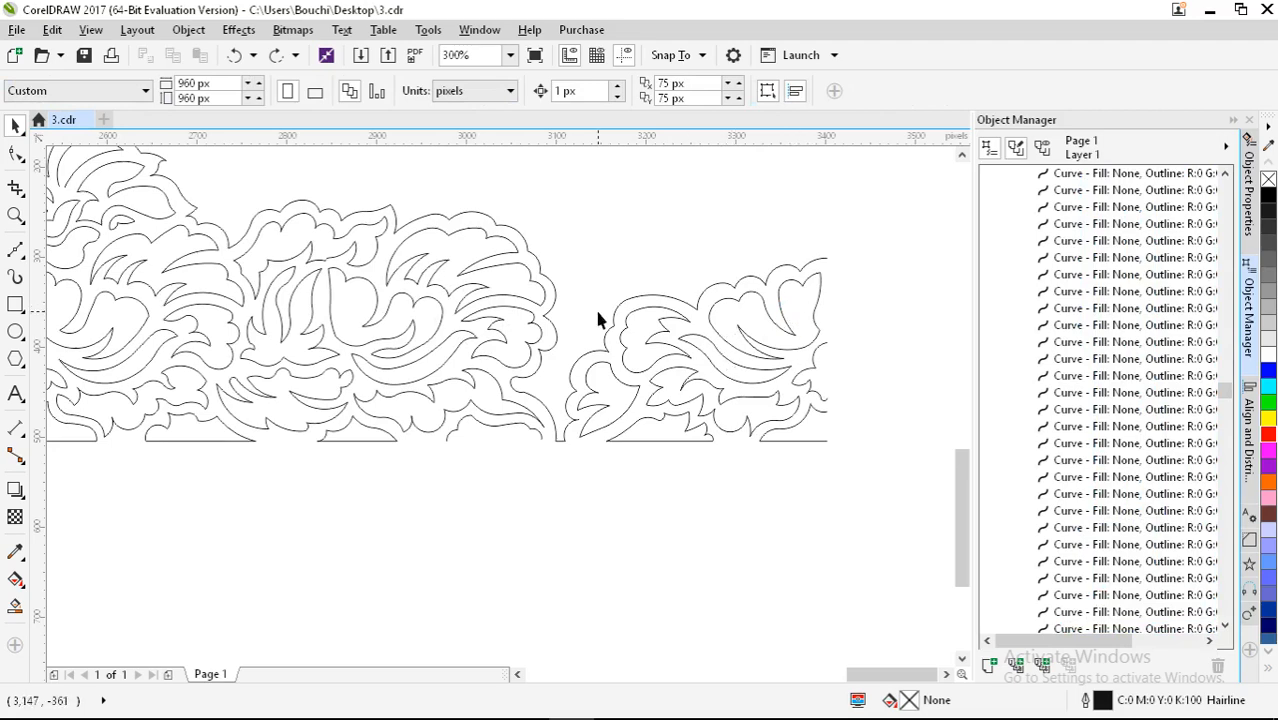
pyautogui.scroll(-1, 716, 372)
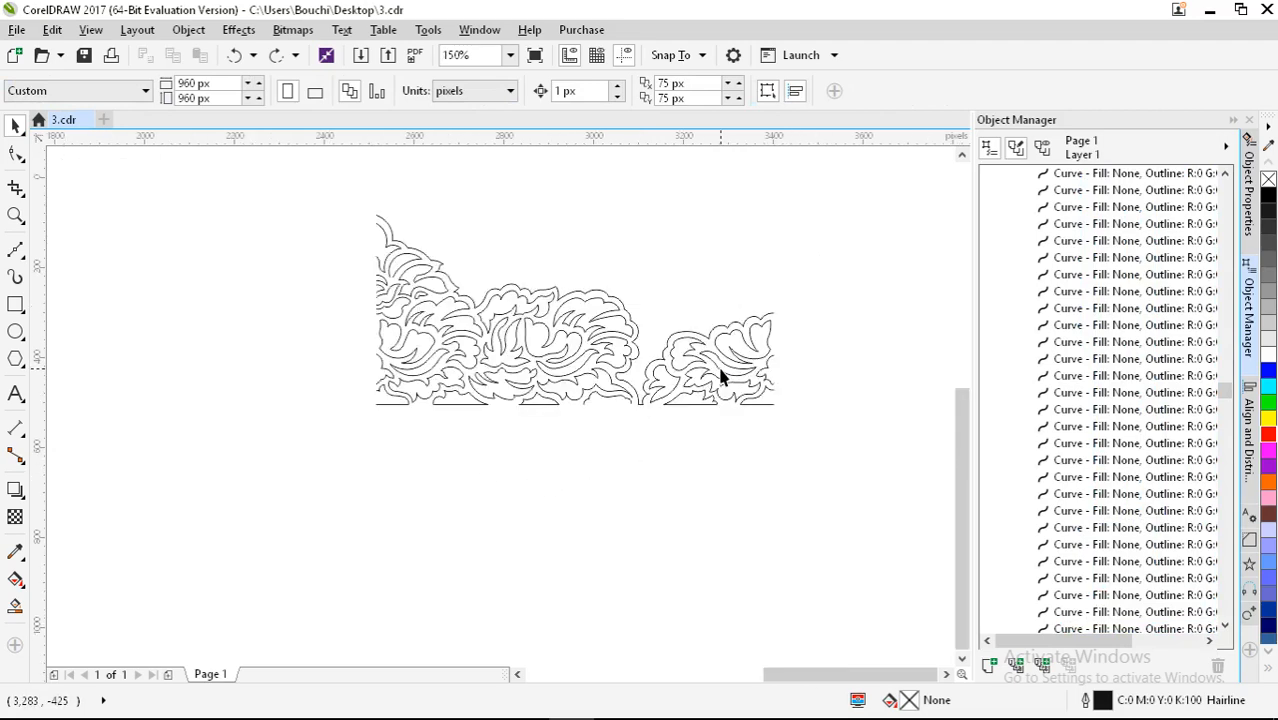
pyautogui.scroll(2, 612, 407)
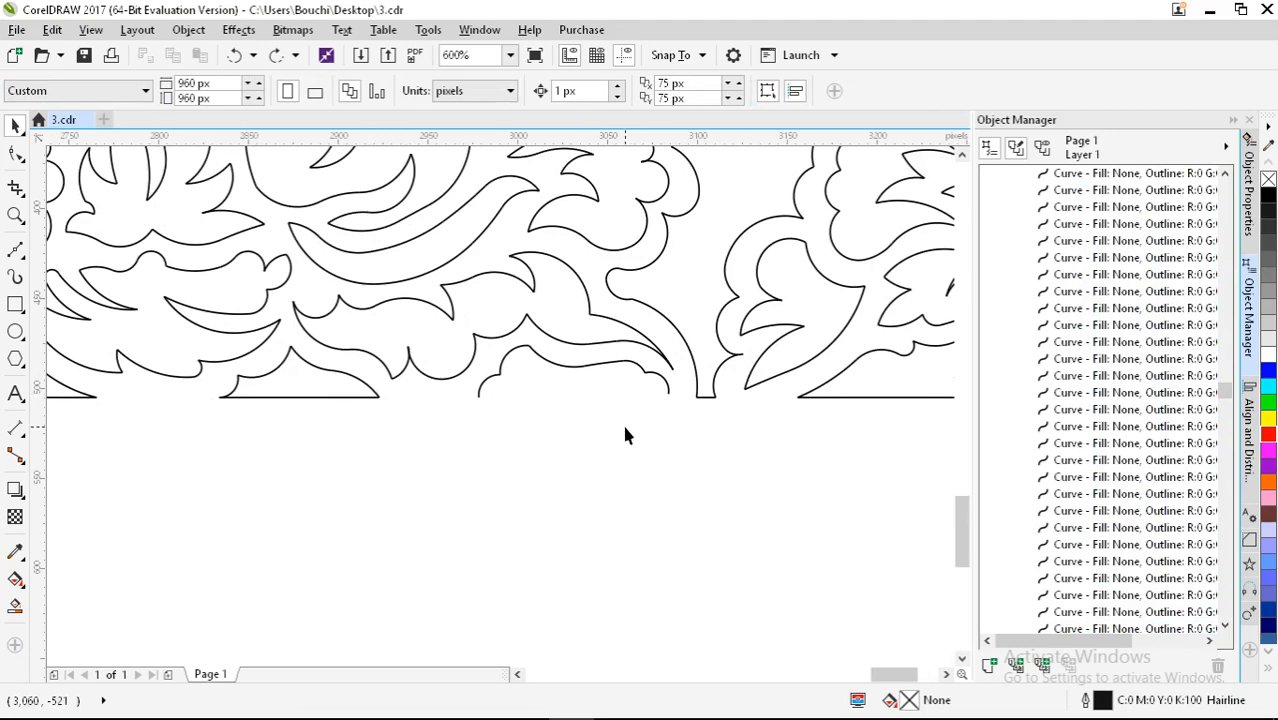
pyautogui.scroll(-2, 603, 376)
# Step: Marquee-select the duplicate stack of 411 curves and delete them
pyautogui.moveTo(357, 155); pyautogui.dragTo(879, 423)
pyautogui.scroll(-1, 775, 438)
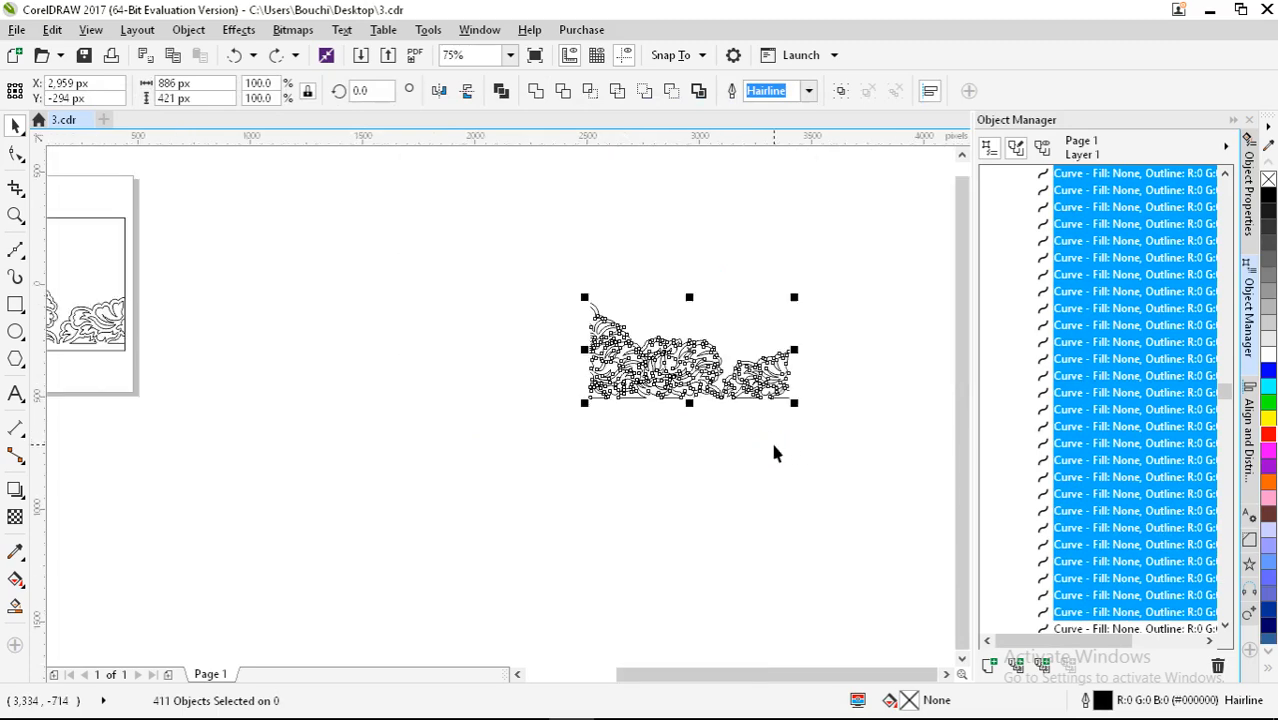
pyautogui.press('Delete')
pyautogui.scroll(-1, 766, 415)
pyautogui.scroll(3, 375, 356)
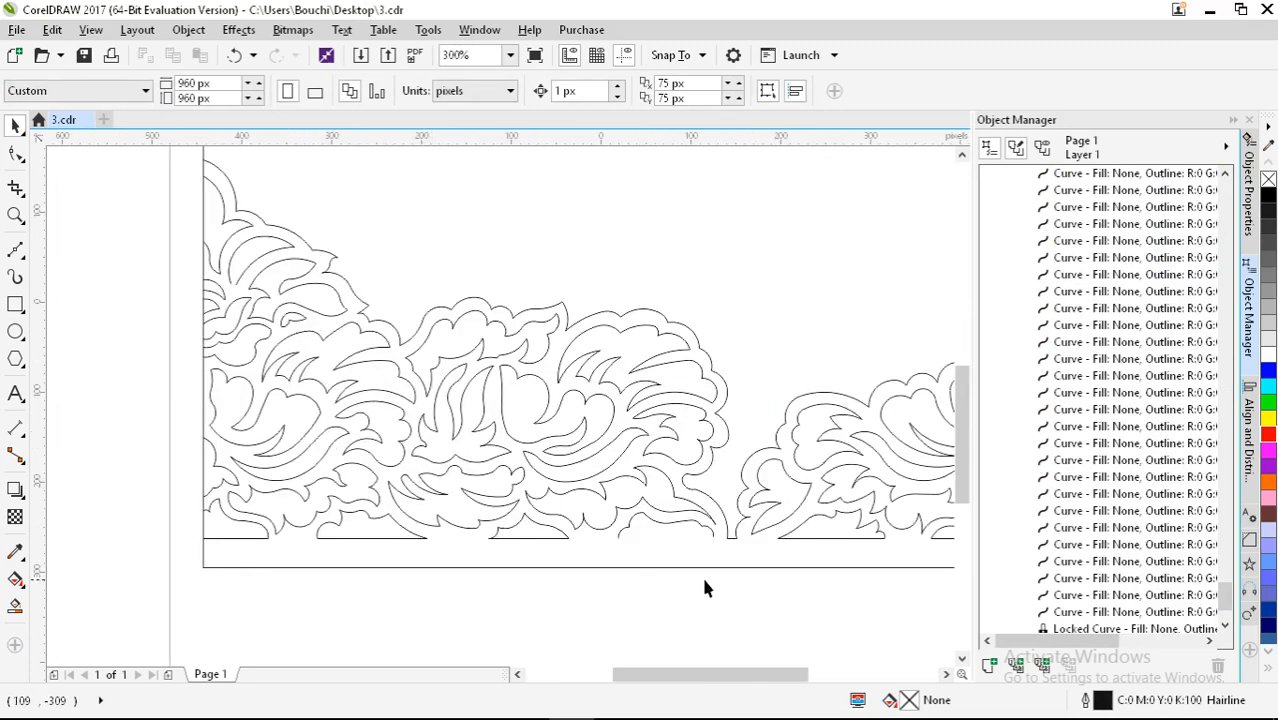
pyautogui.scroll(1, 704, 588)
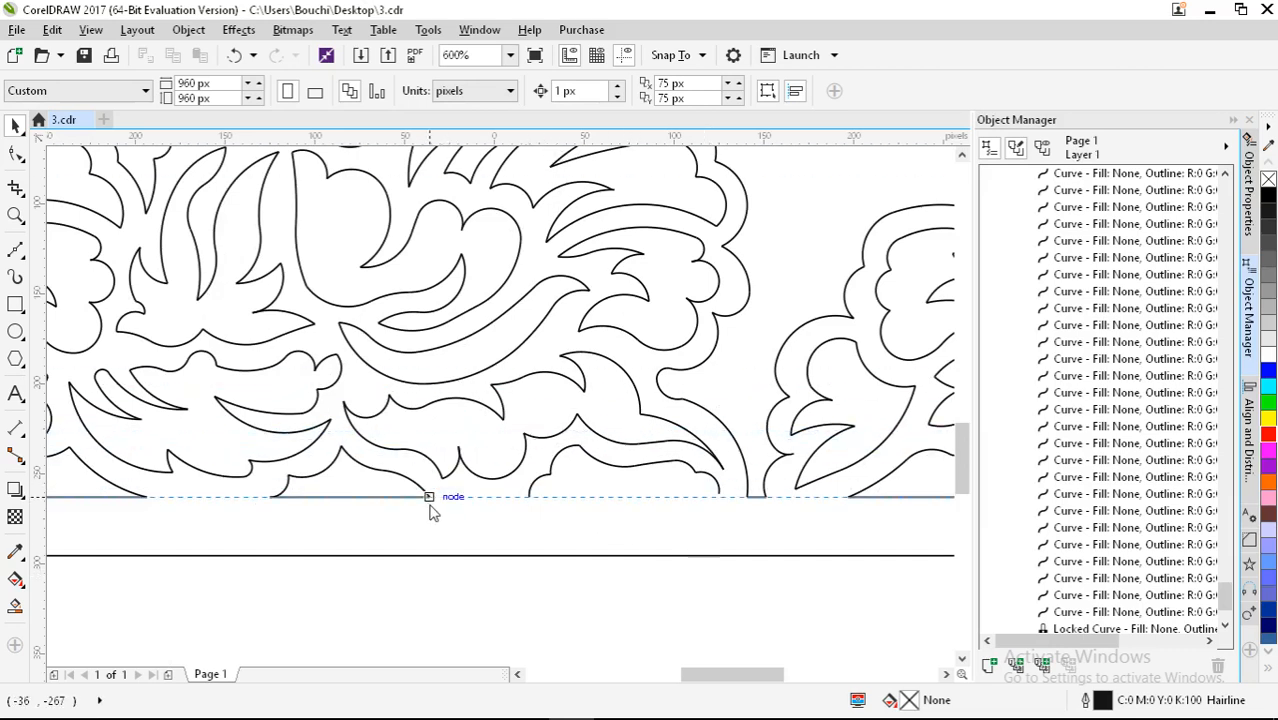
pyautogui.moveTo(430, 510); pyautogui.dragTo(432, 512)
pyautogui.scroll(2, 708, 493)
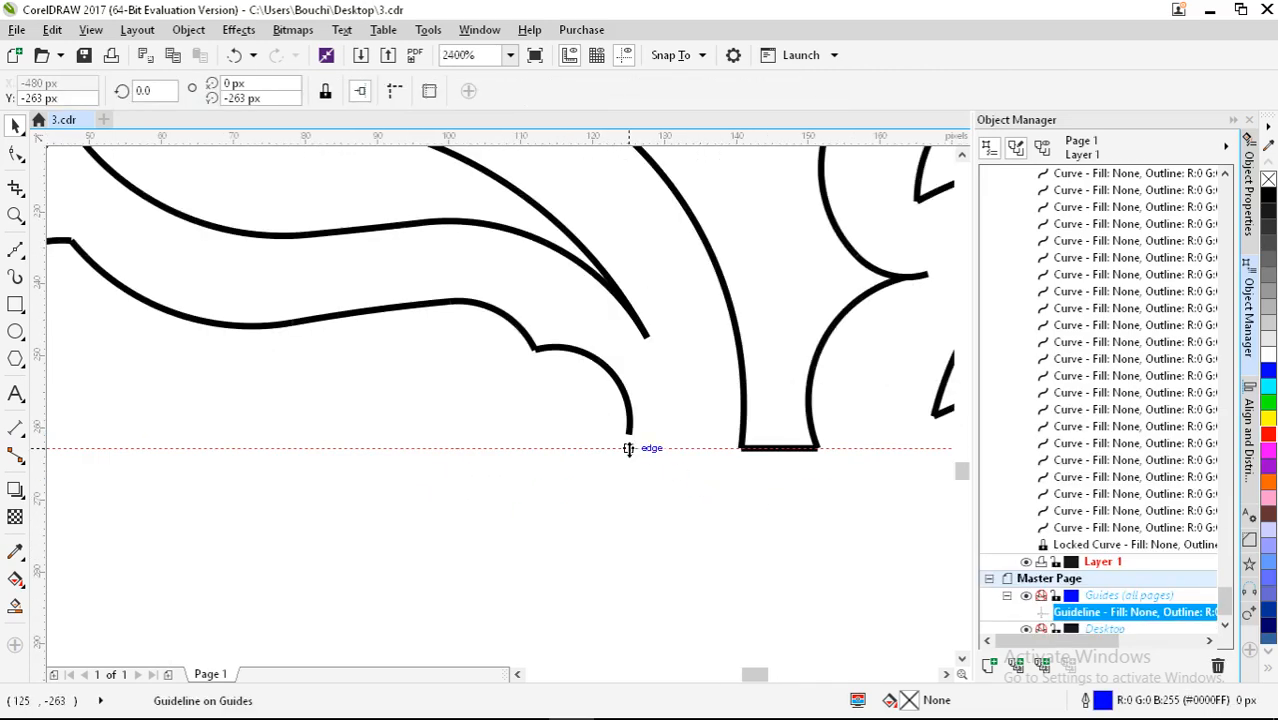
pyautogui.scroll(-7, 636, 420)
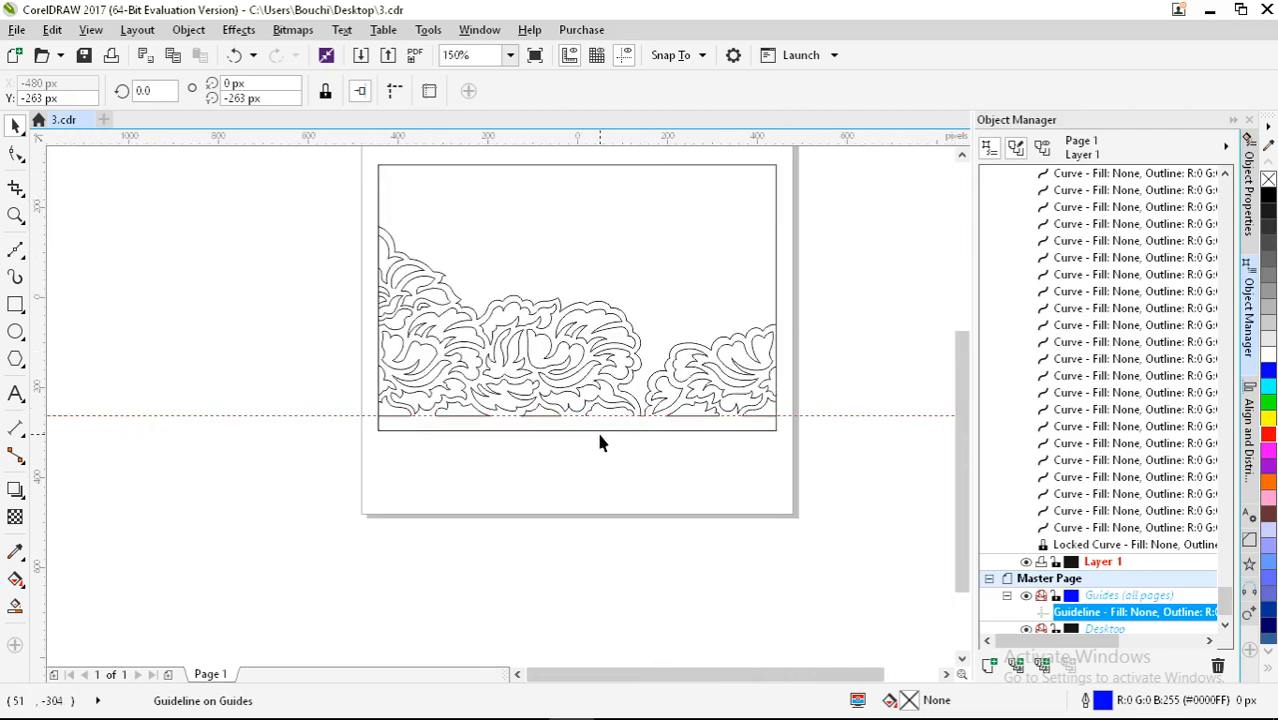
pyautogui.press('Delete')
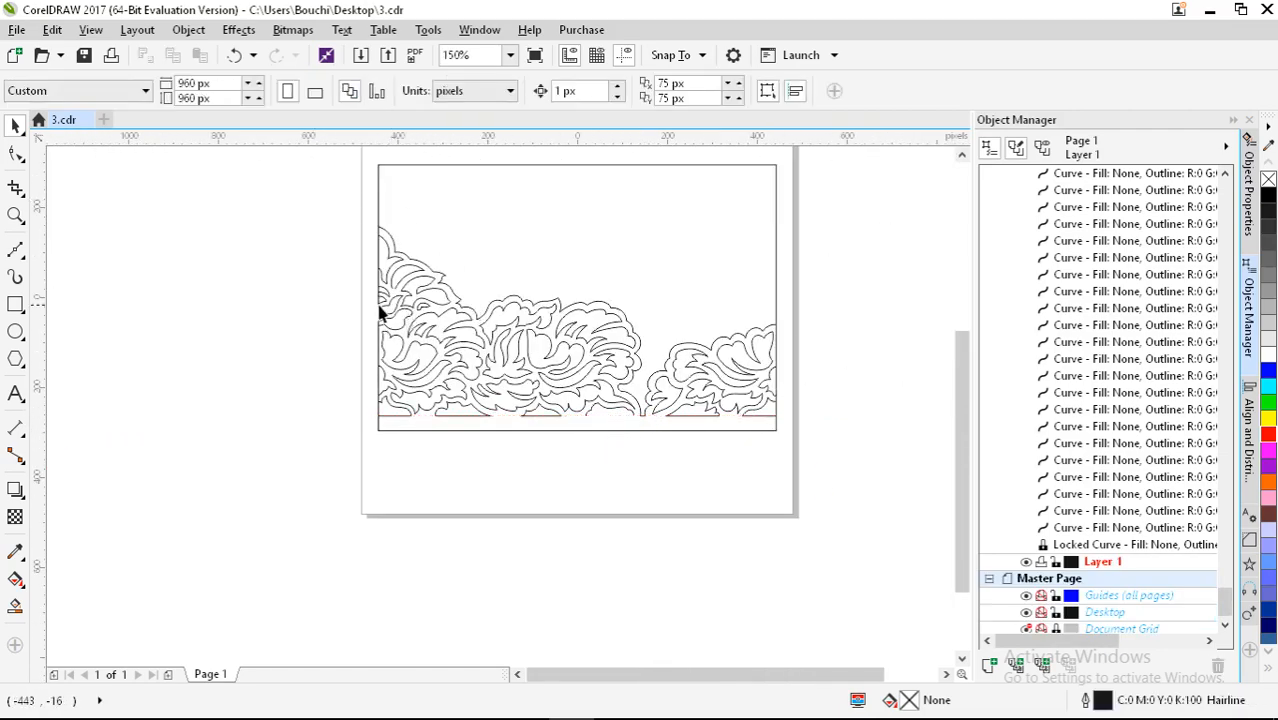
pyautogui.scroll(4, 393, 288)
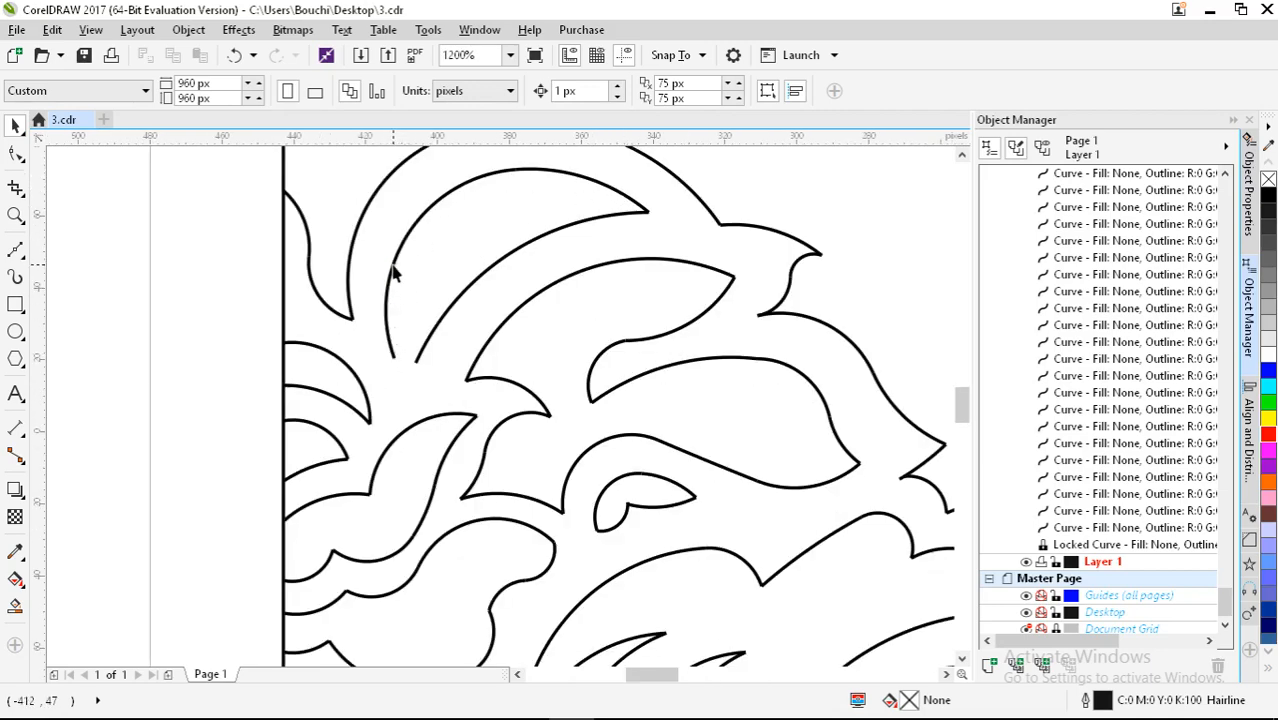
pyautogui.click(393, 272)
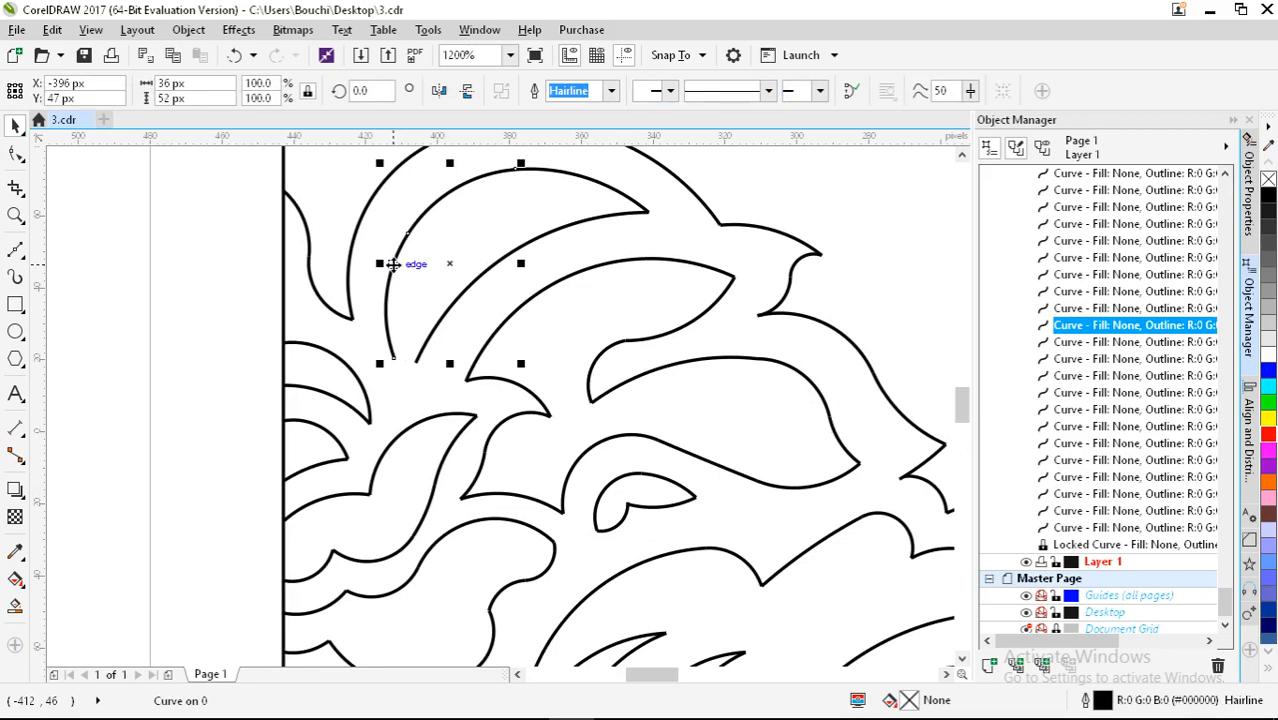
pyautogui.keyDown('shift'); pyautogui.click(555, 172); pyautogui.keyUp('shift')
# Step: Select the three crescent curves at the top-left, shift them up-left, and weld them
pyautogui.keyDown('shift'); pyautogui.click(610, 222); pyautogui.keyUp('shift')
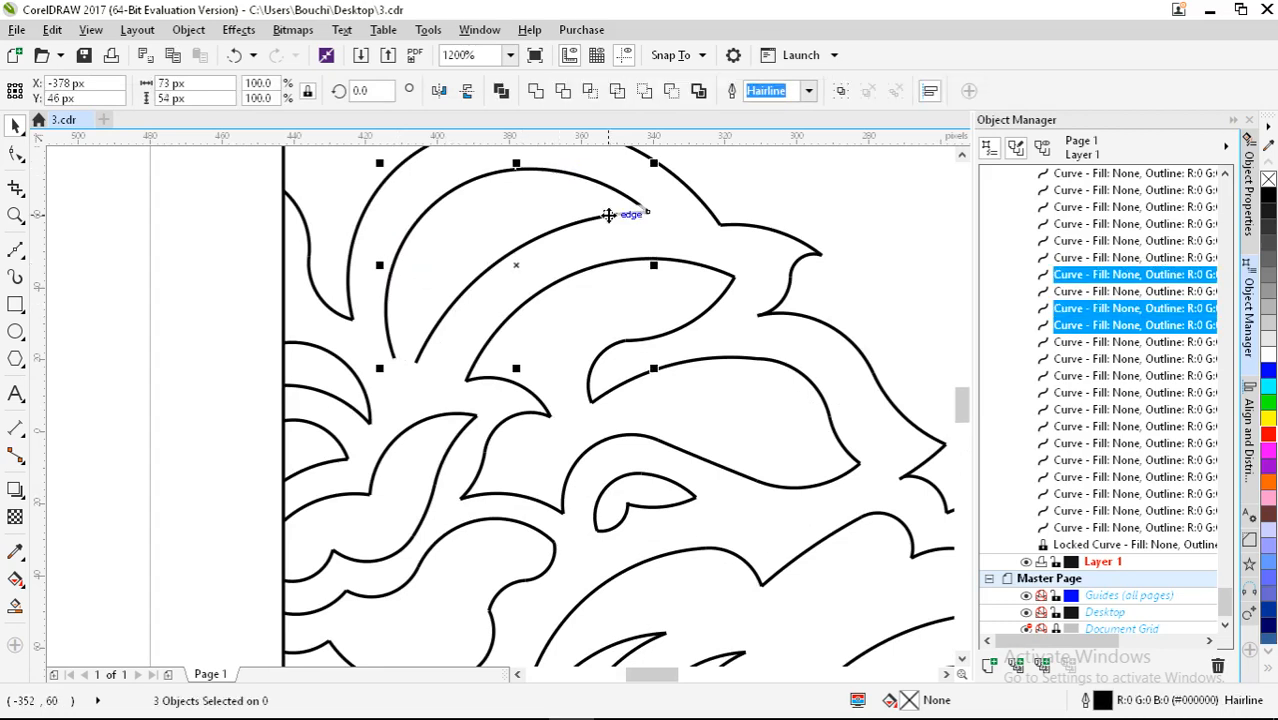
pyautogui.keyDown('shift'); pyautogui.click(425, 343); pyautogui.keyUp('shift')
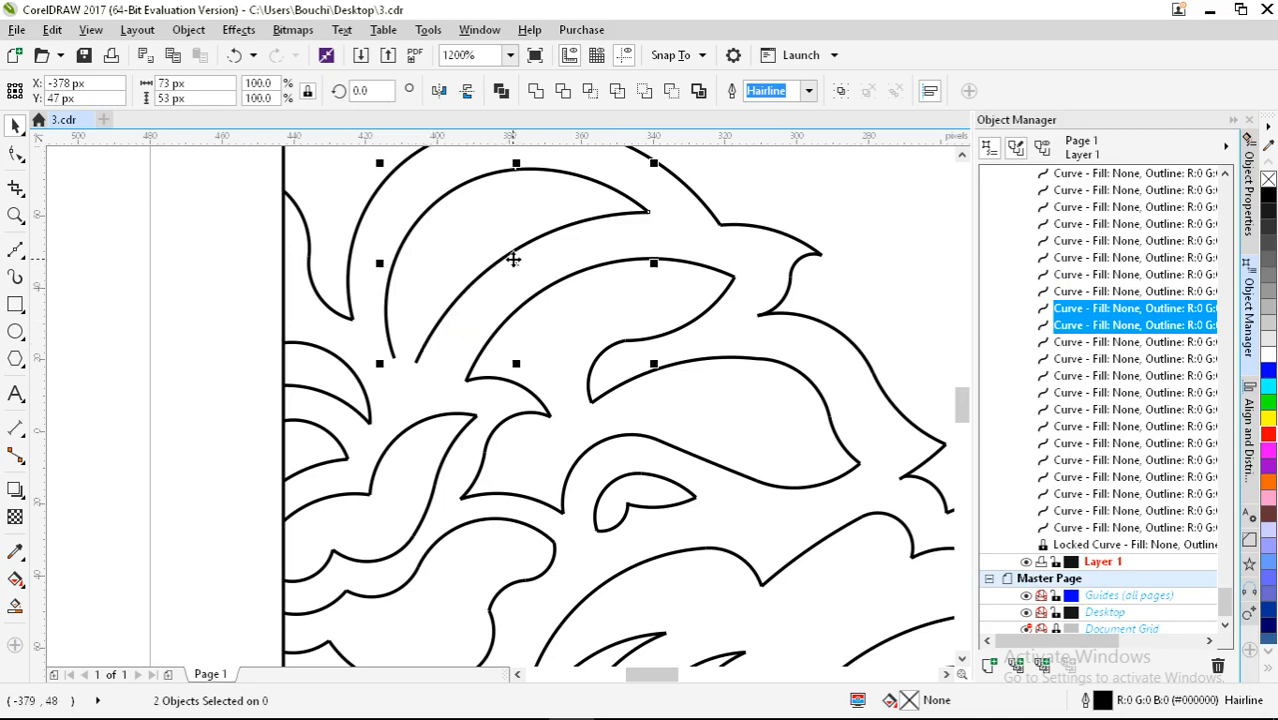
pyautogui.moveTo(514, 258); pyautogui.dragTo(513, 248)
pyautogui.hotkey('ctrl', 'z')
pyautogui.keyDown('shift'); pyautogui.click(466, 298); pyautogui.keyUp('shift')
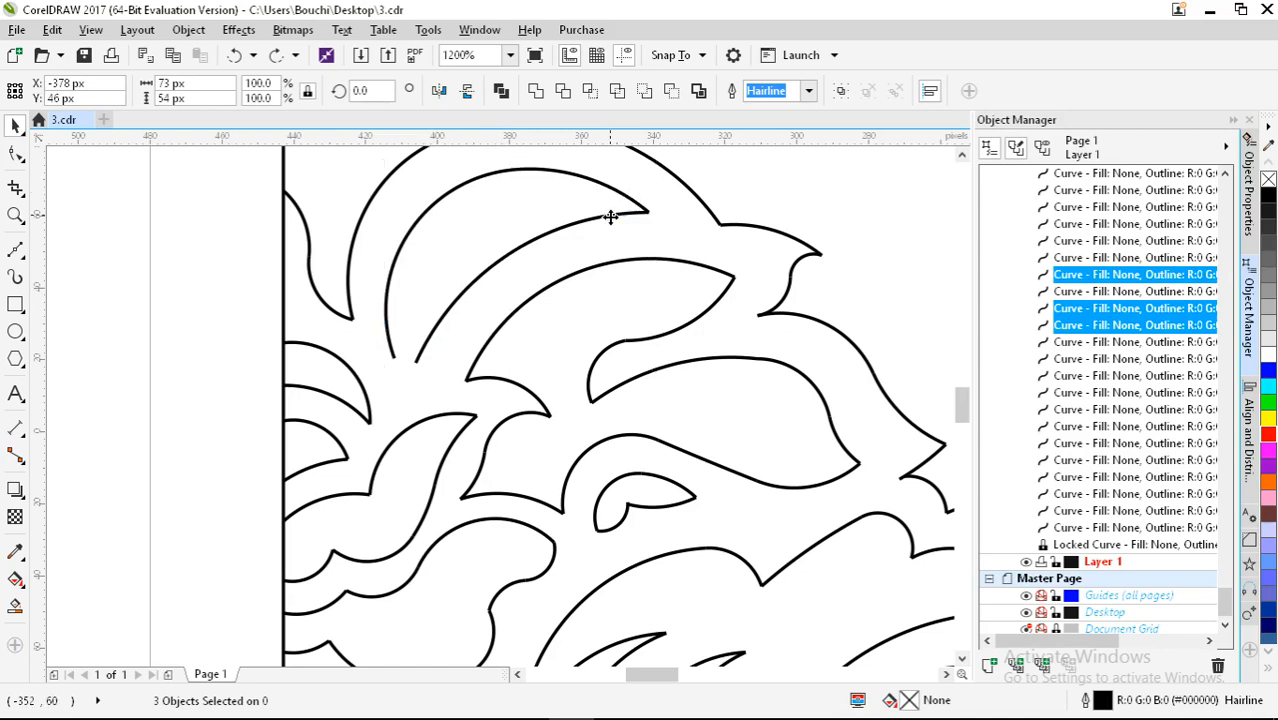
pyautogui.moveTo(610, 217); pyautogui.dragTo(568, 203)
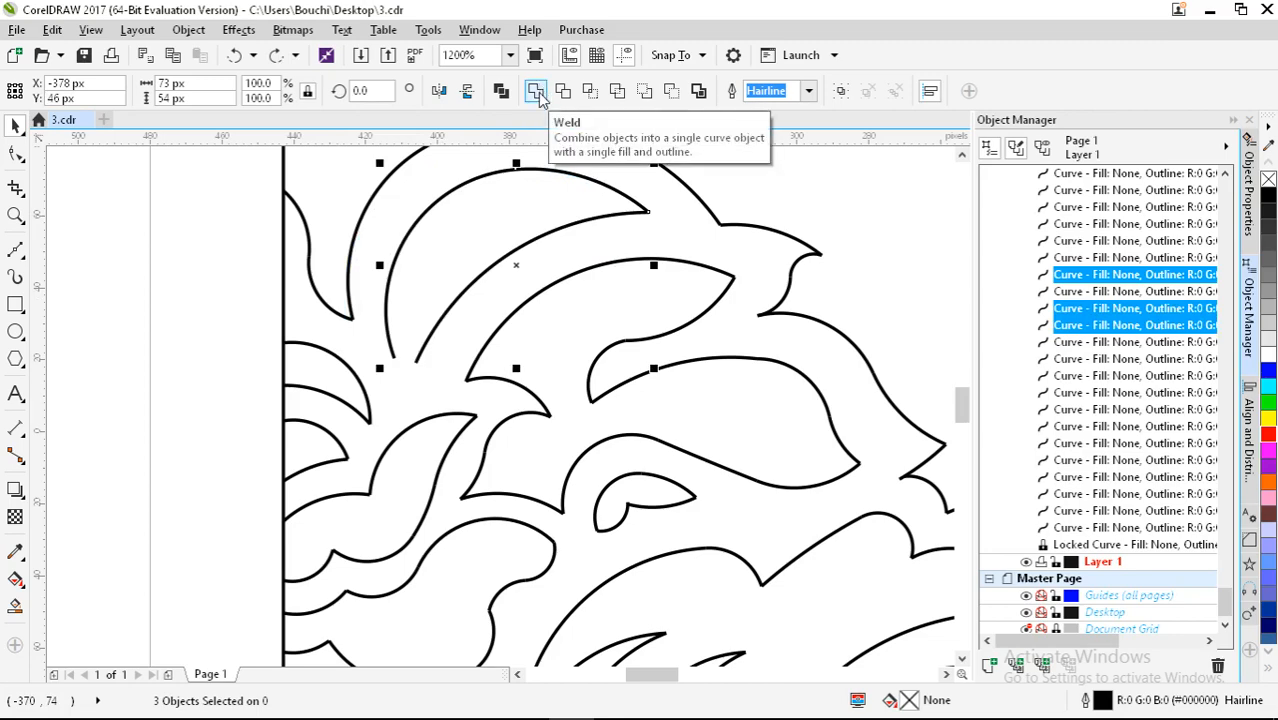
pyautogui.click(537, 91)
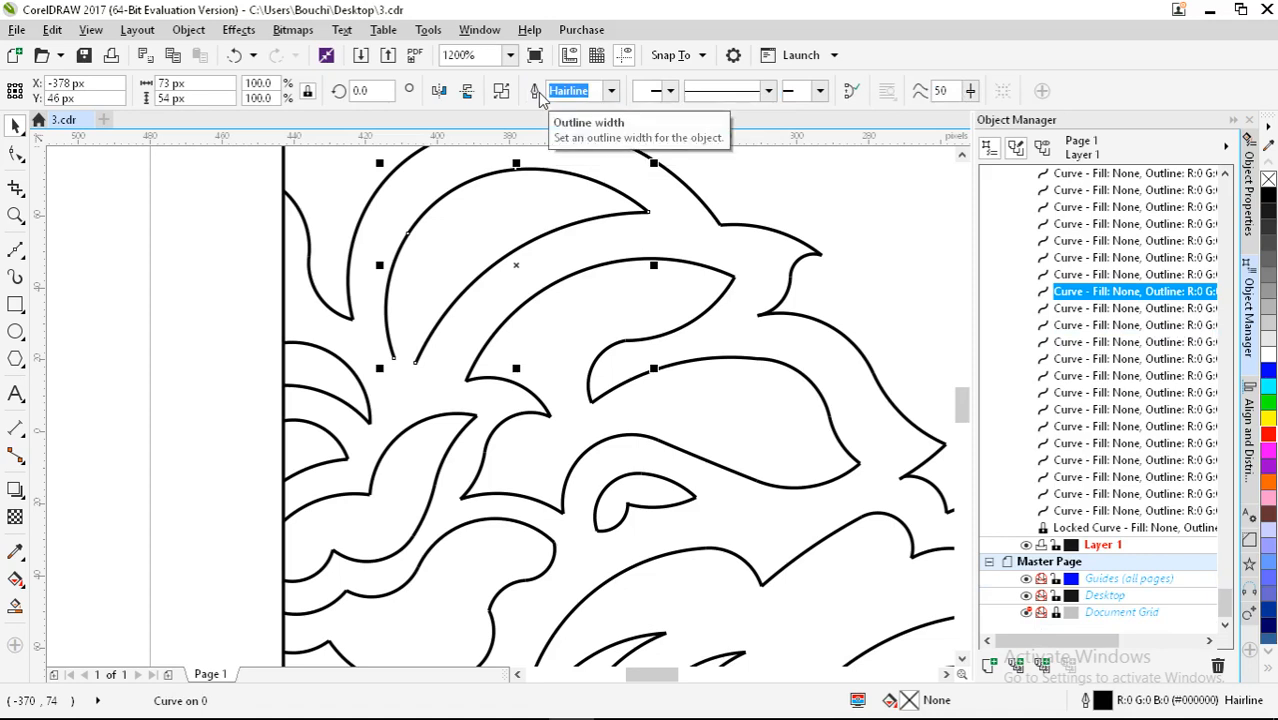
pyautogui.click(188, 29)
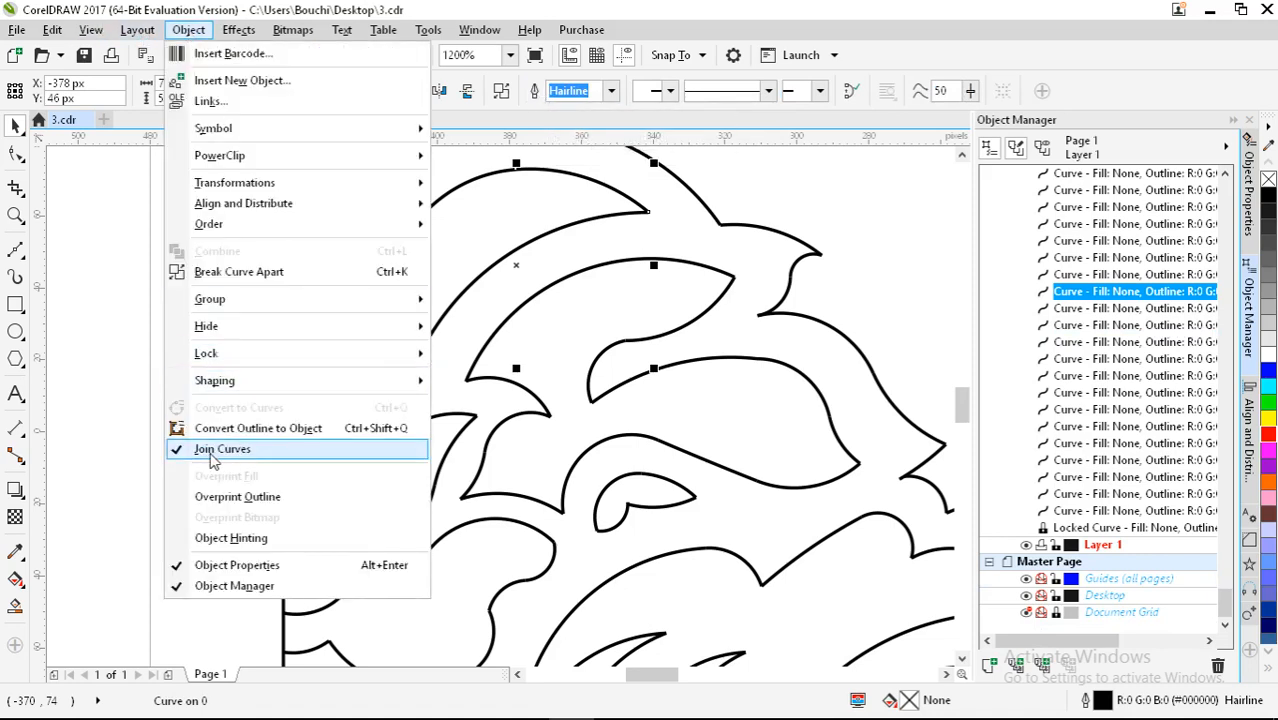
# Step: Join the welded crescent's open tip using Join Curves set to Extend with 80 px gap tolerance
pyautogui.click(1256, 596)
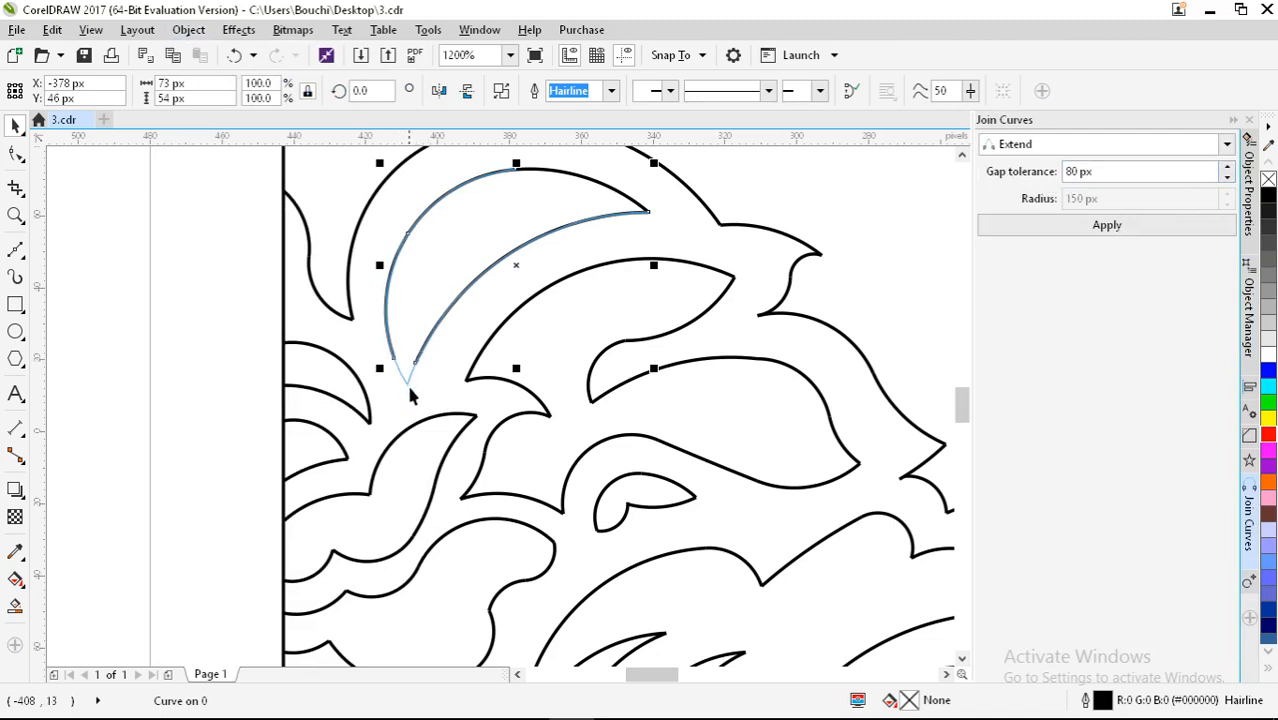
pyautogui.scroll(2, 410, 360)
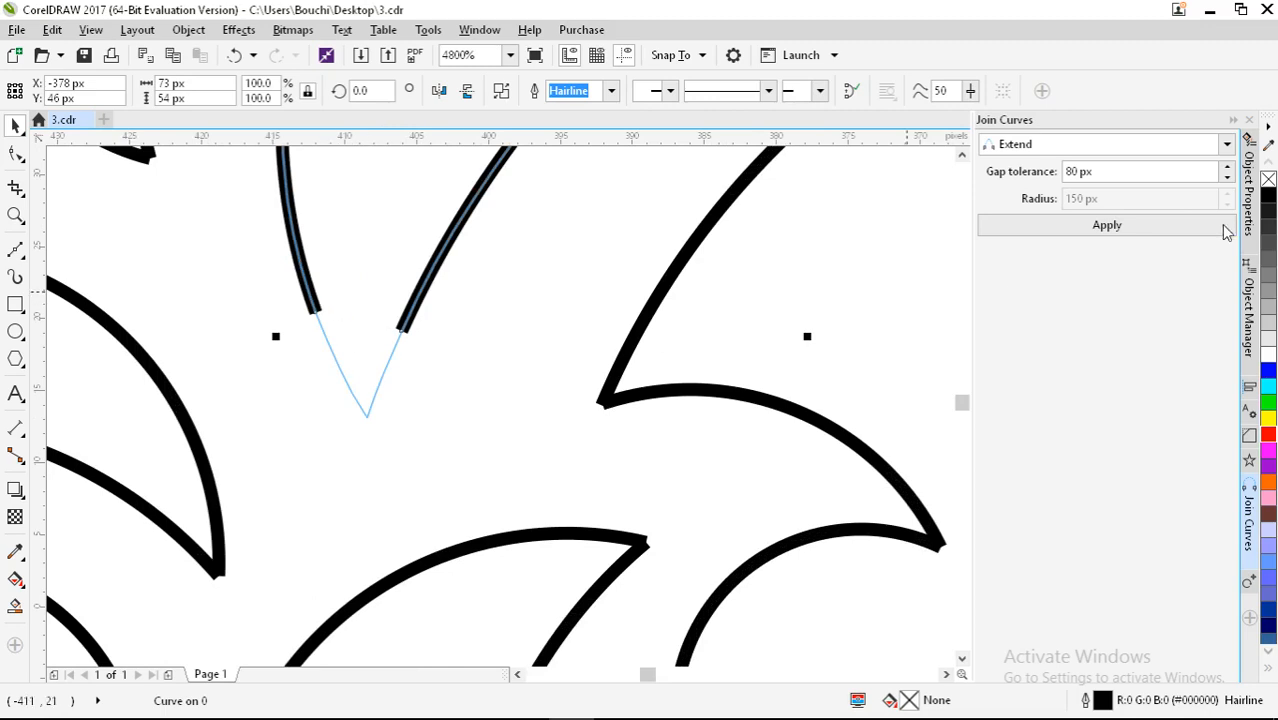
pyautogui.scroll(-2, 444, 430)
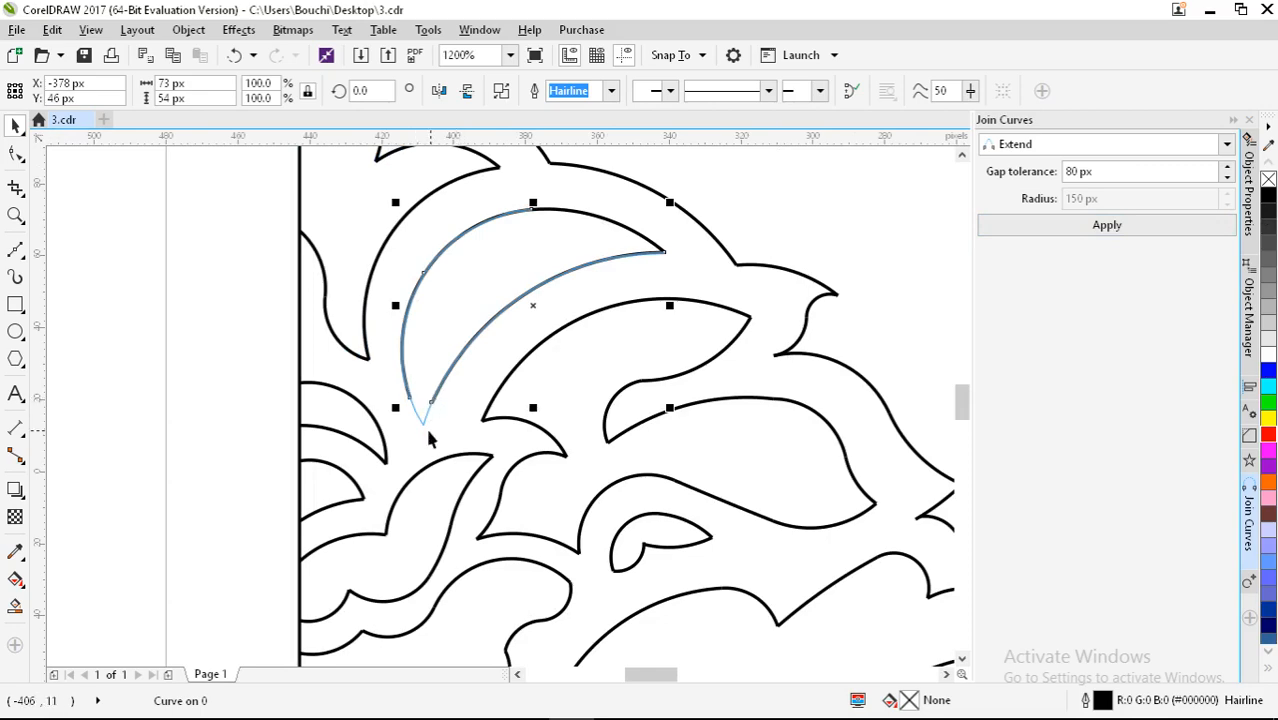
pyautogui.click(1057, 234)
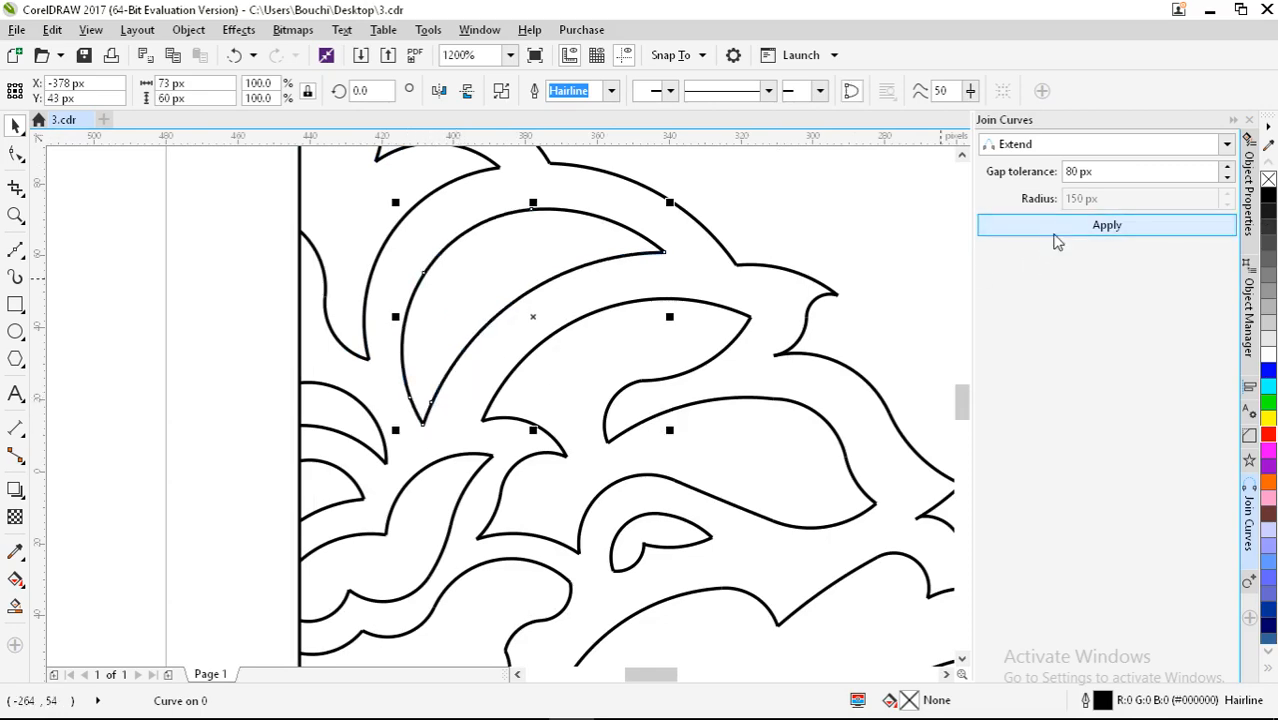
pyautogui.scroll(-1, 454, 292)
# Step: Weld the bottom cloud outline's pieces plus the small left arc into one curve
pyautogui.click(226, 283)
pyautogui.scroll(-2, 290, 347)
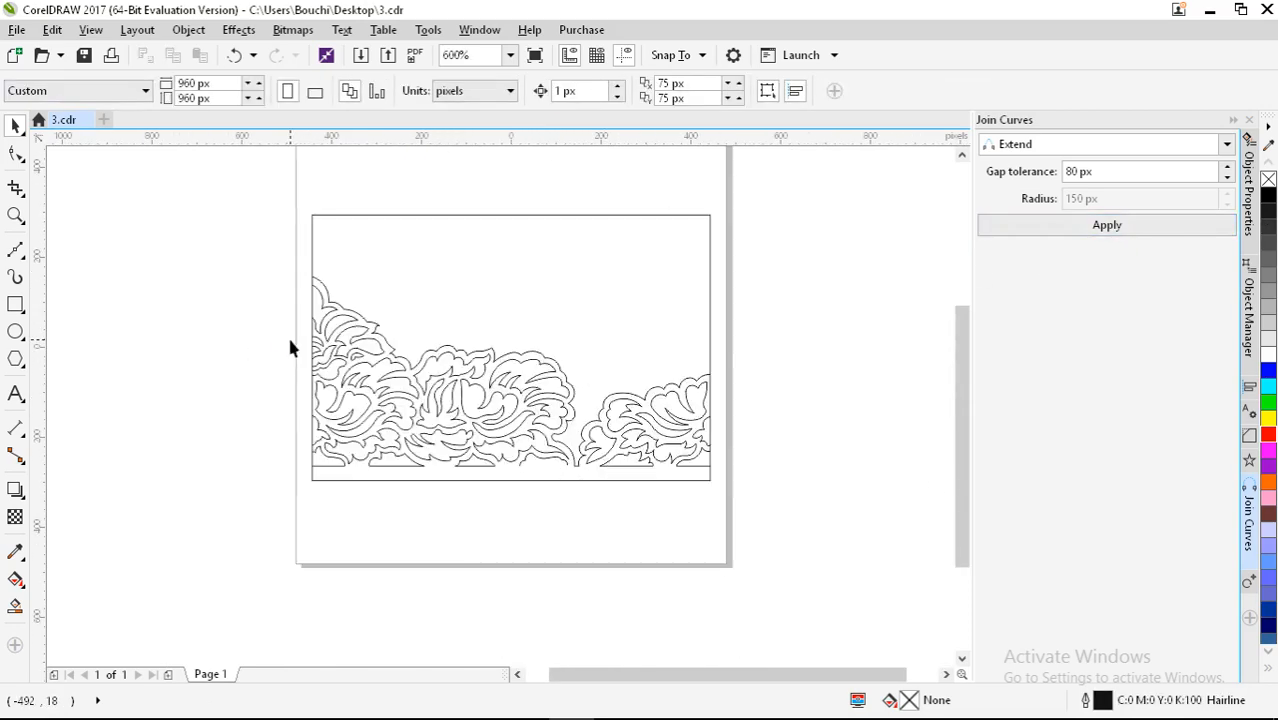
pyautogui.scroll(1, 487, 432)
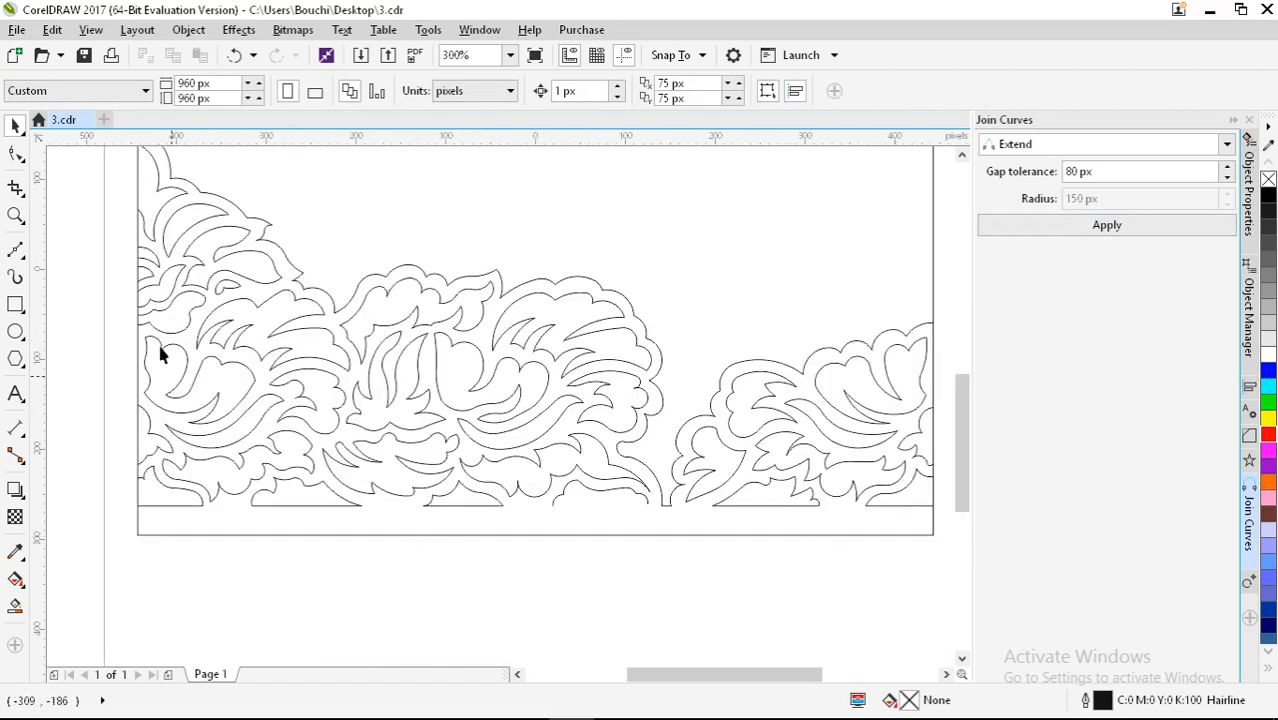
pyautogui.scroll(2, 170, 230)
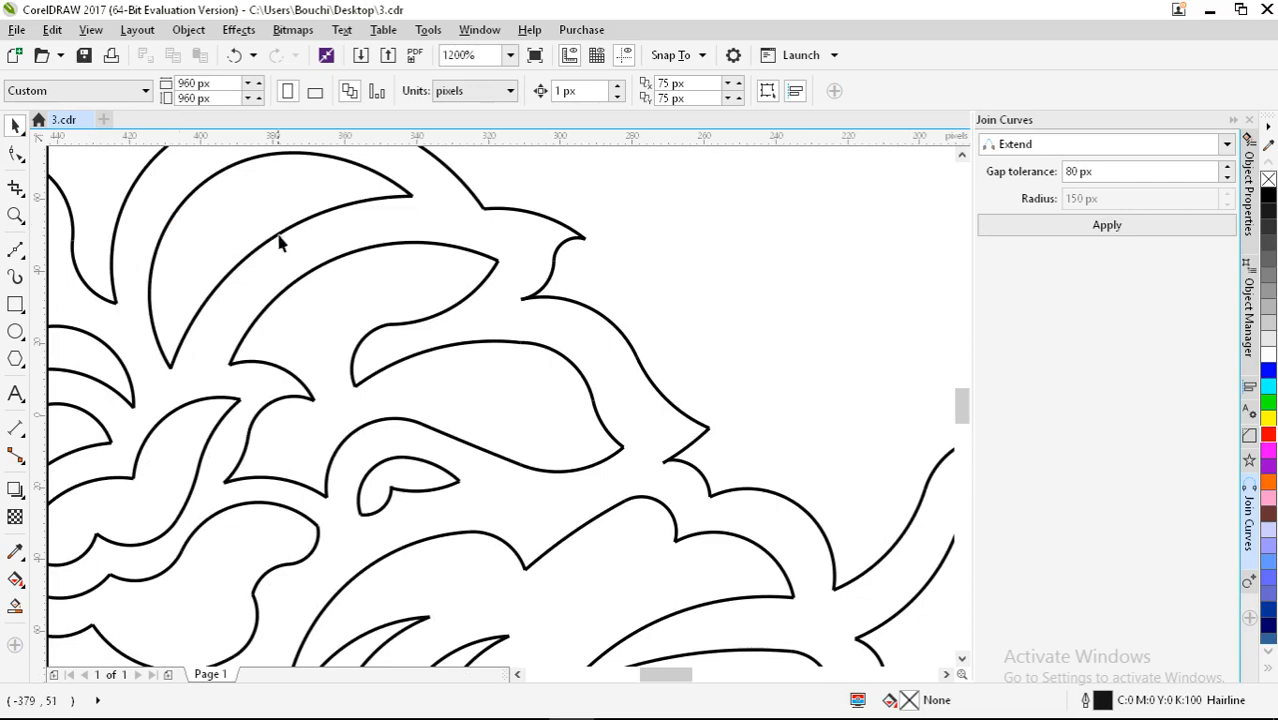
pyautogui.scroll(-1, 280, 243)
pyautogui.scroll(-1, 284, 212)
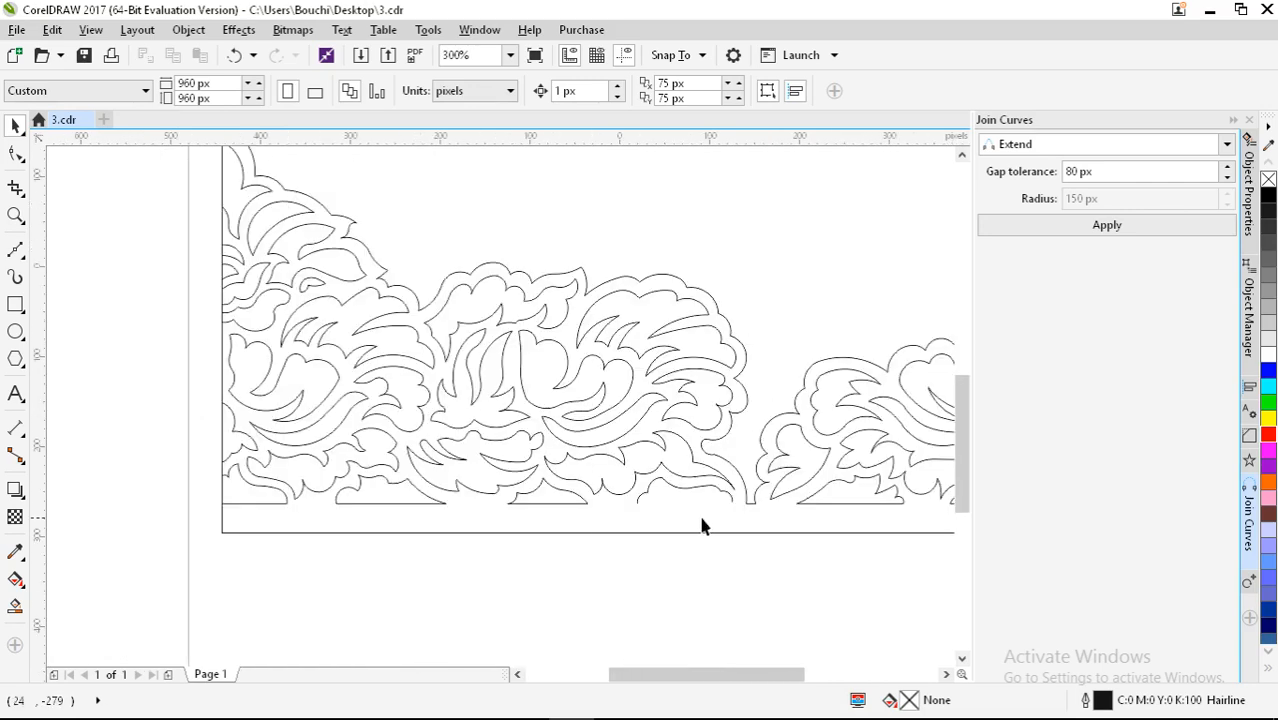
pyautogui.scroll(2, 731, 522)
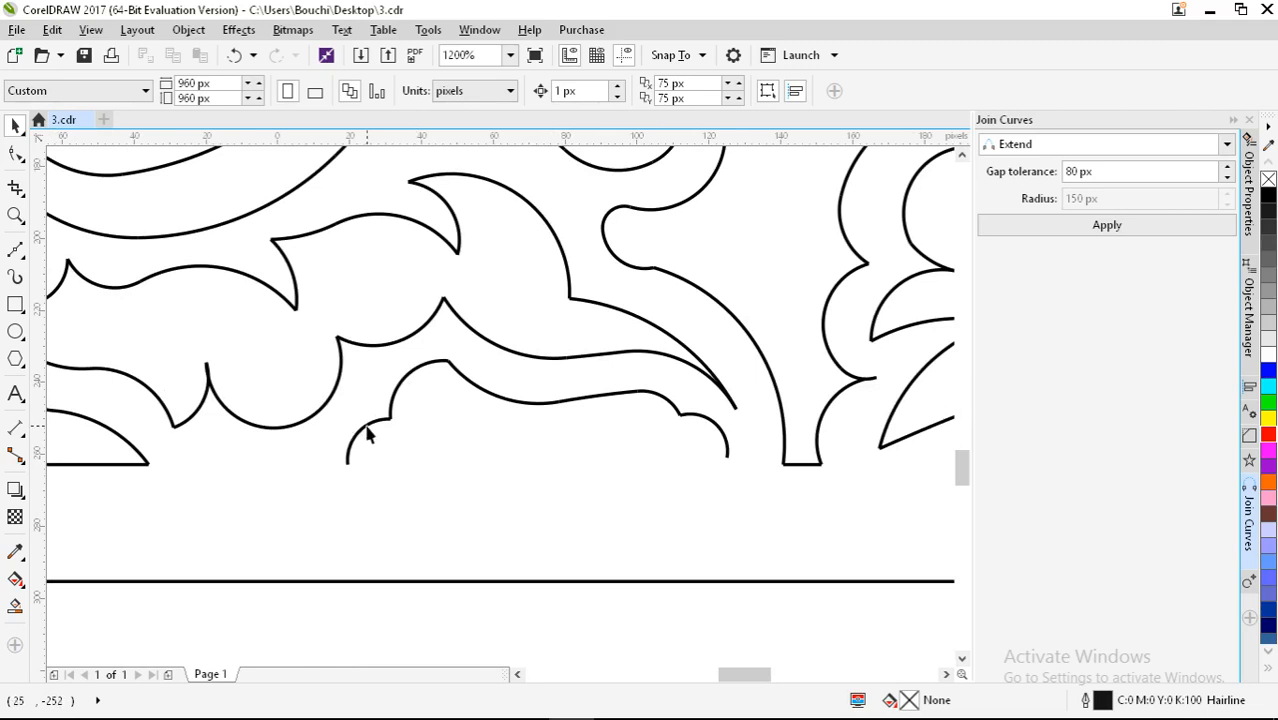
pyautogui.moveTo(355, 358); pyautogui.dragTo(743, 542)
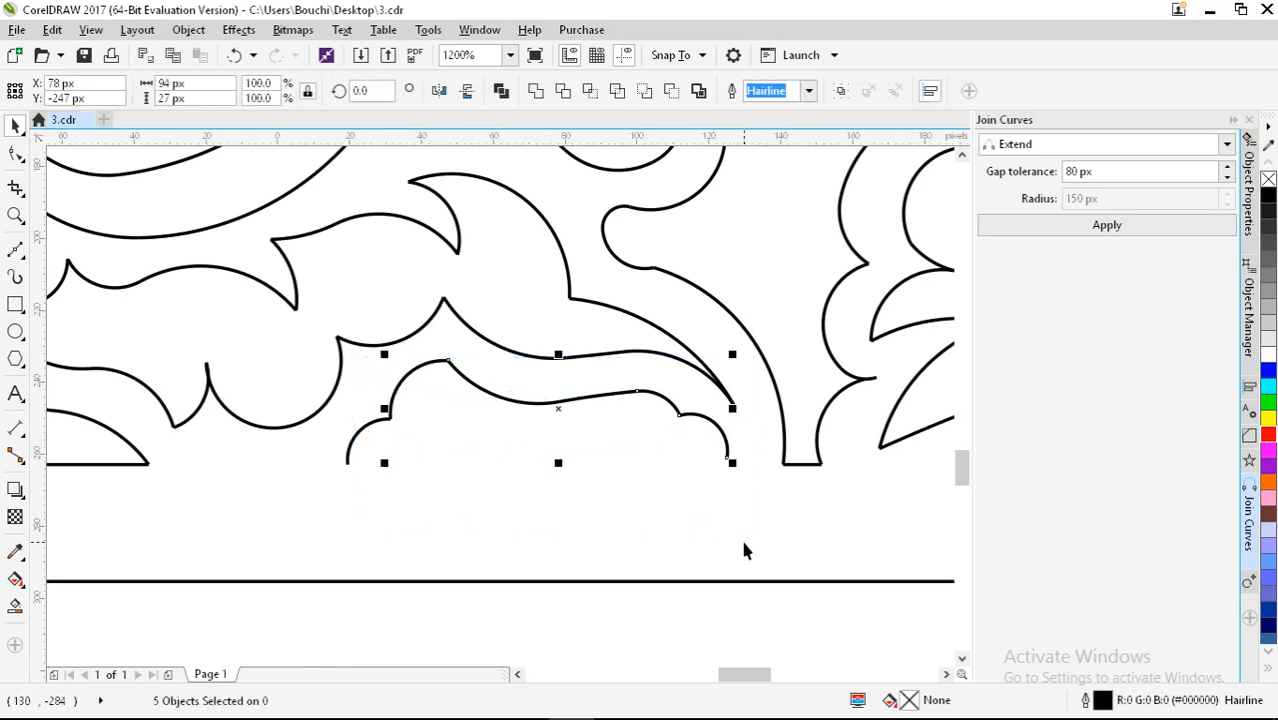
pyautogui.keyDown('shift'); pyautogui.click(358, 435); pyautogui.keyUp('shift')
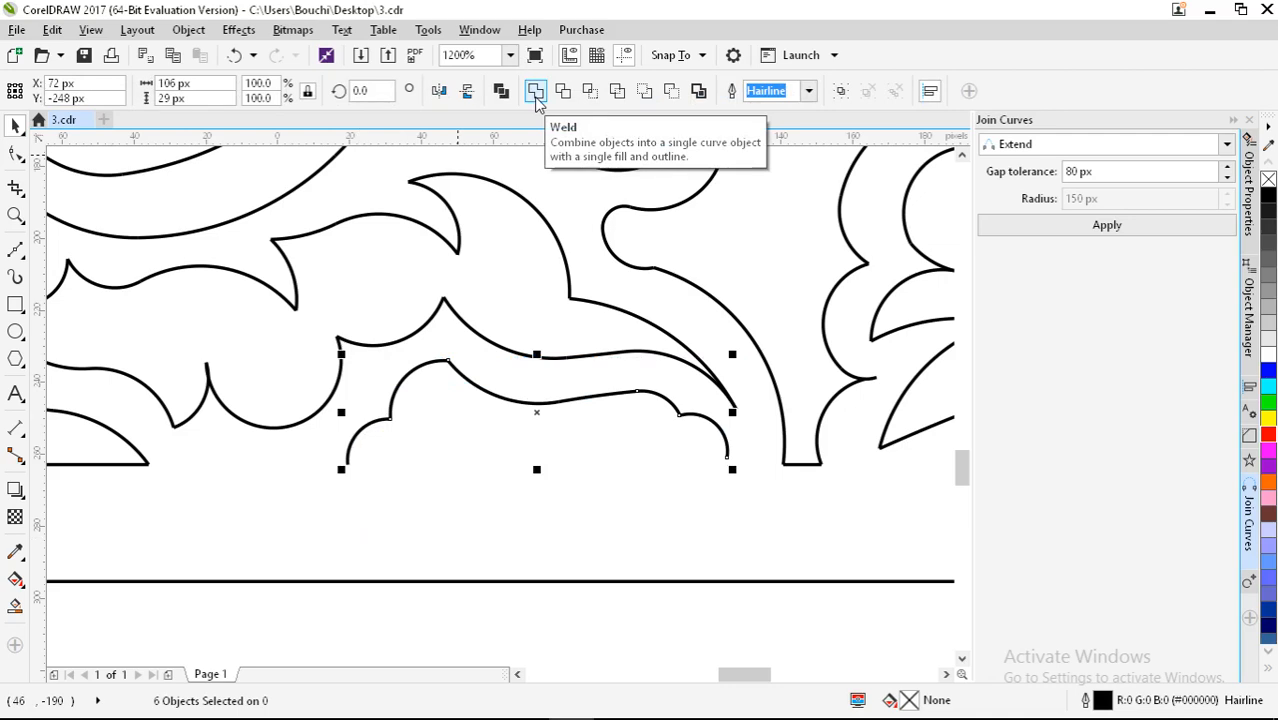
pyautogui.click(536, 90)
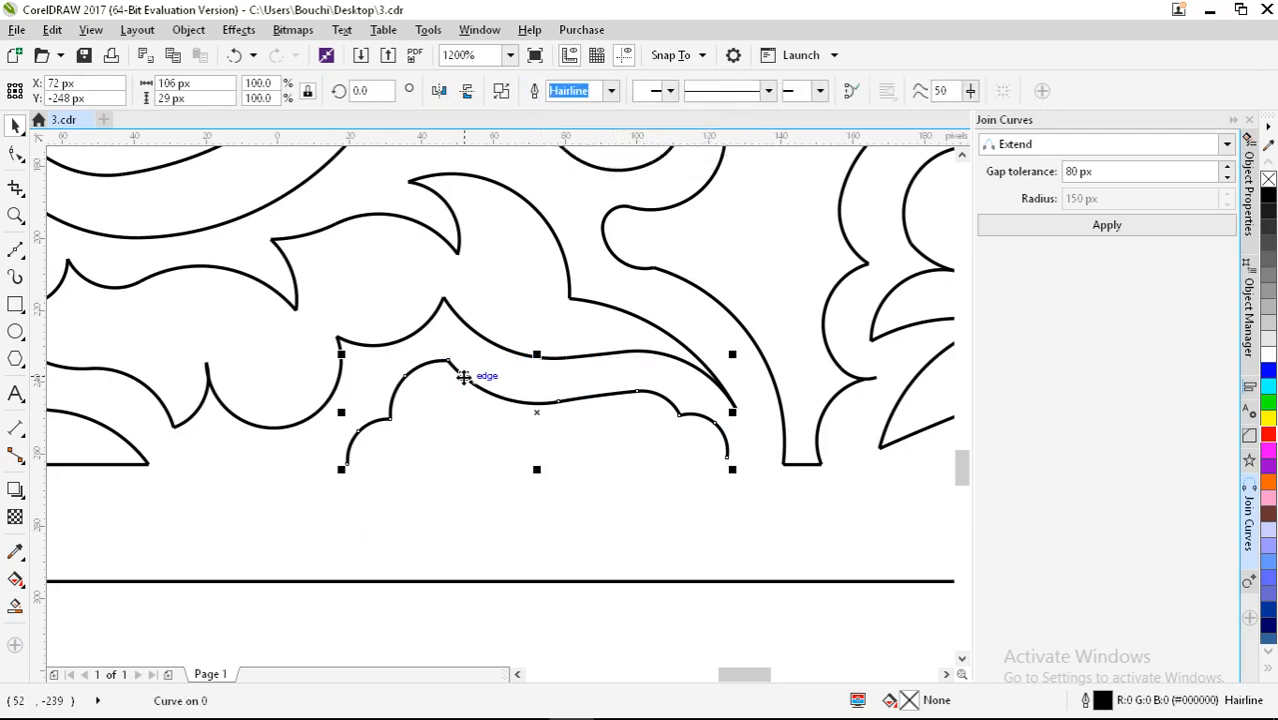
pyautogui.press('F10')
# Step: Join each pair of loose end nodes at the cloud curve's gaps into one path
pyautogui.moveTo(365, 399); pyautogui.dragTo(430, 458)
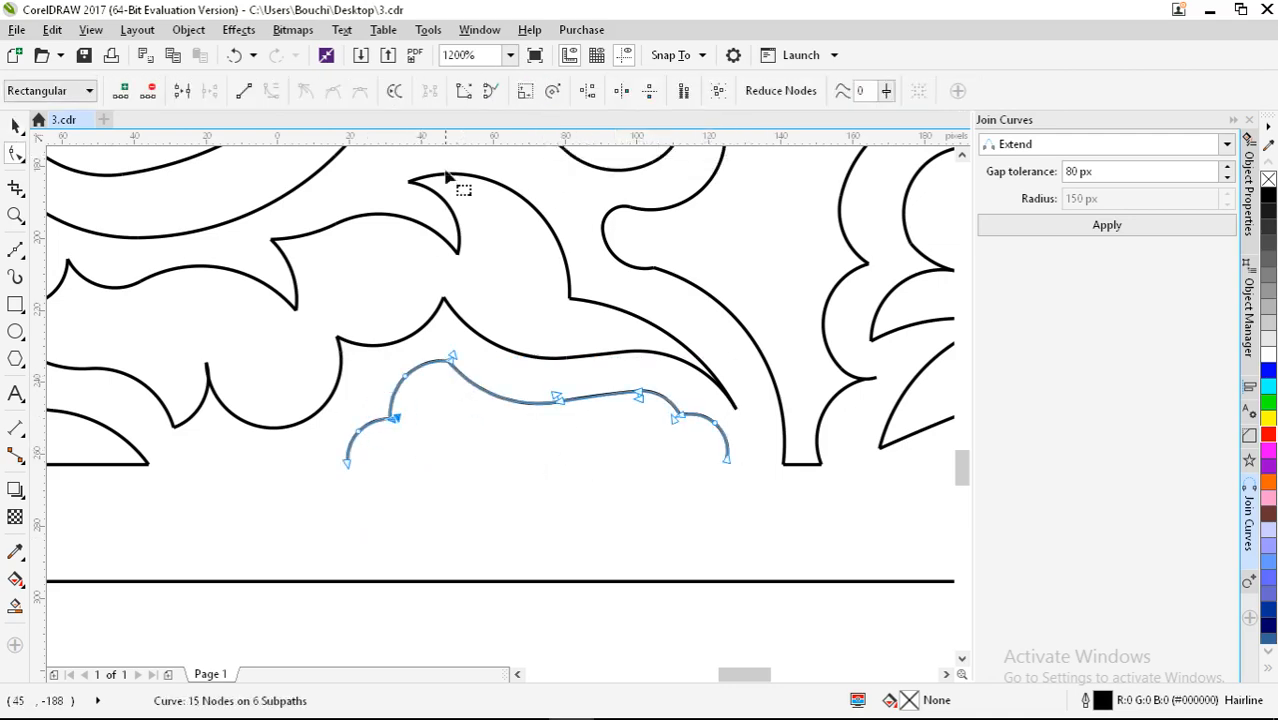
pyautogui.click(464, 92)
pyautogui.scroll(2, 440, 360)
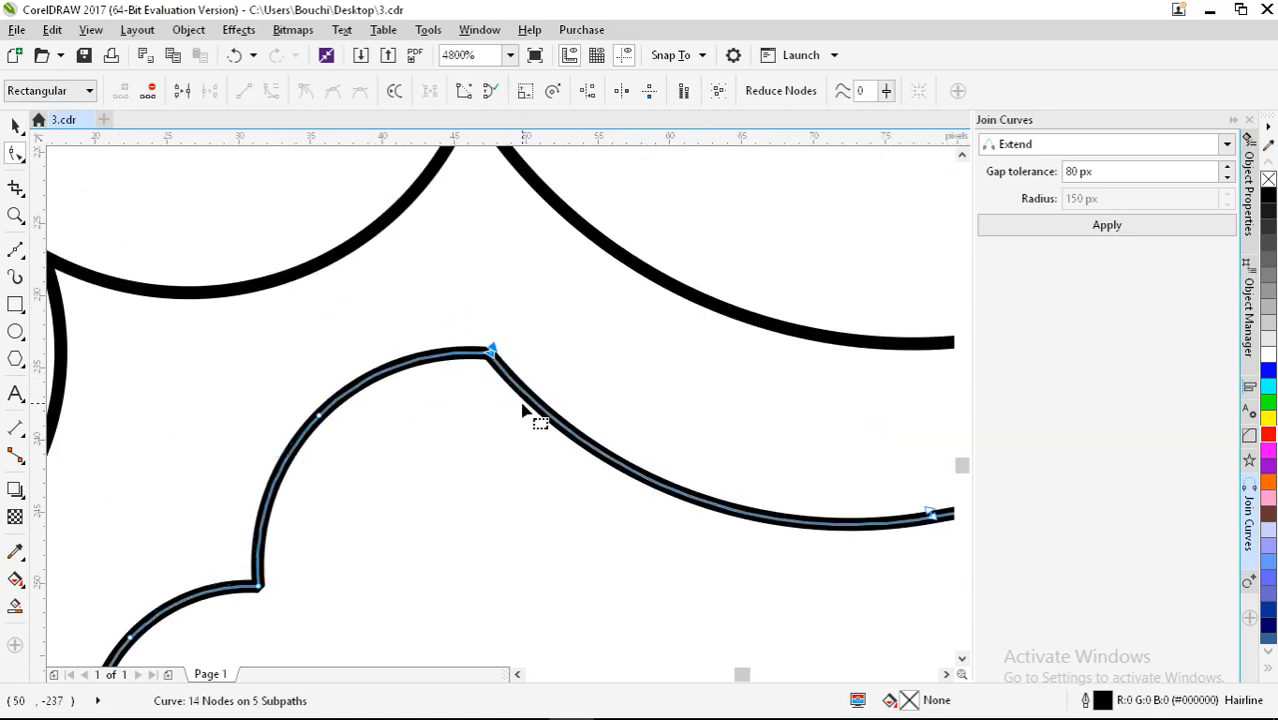
pyautogui.click(464, 92)
pyautogui.scroll(-2, 309, 291)
pyautogui.scroll(1, 460, 345)
pyautogui.moveTo(428, 298); pyautogui.dragTo(516, 408)
pyautogui.click(464, 92)
pyautogui.click(641, 330)
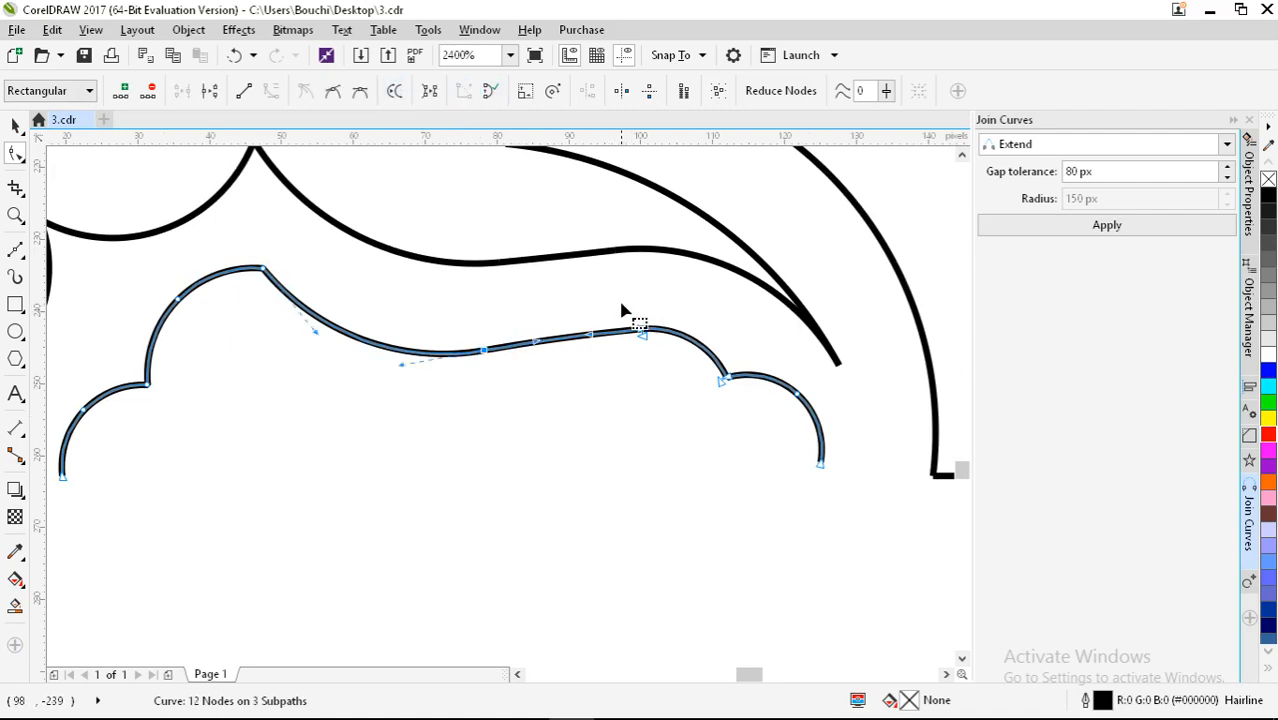
pyautogui.click(464, 92)
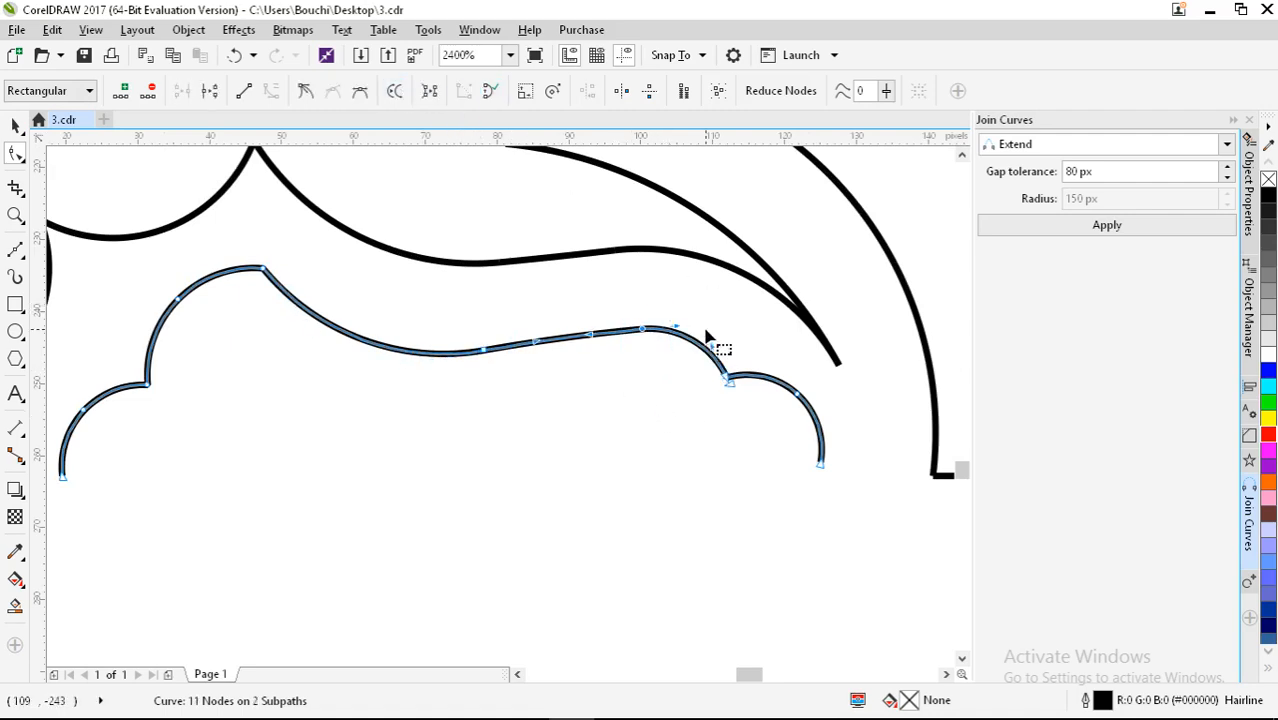
pyautogui.moveTo(708, 333); pyautogui.dragTo(760, 445)
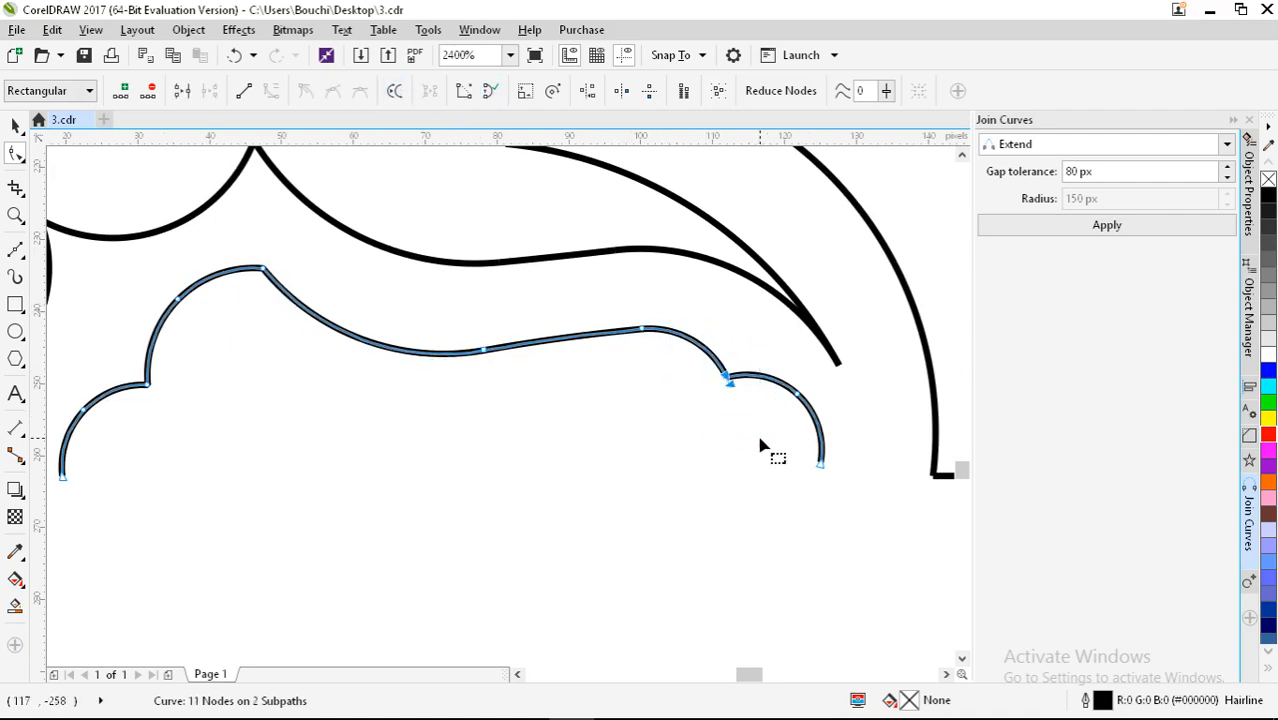
pyautogui.click(464, 93)
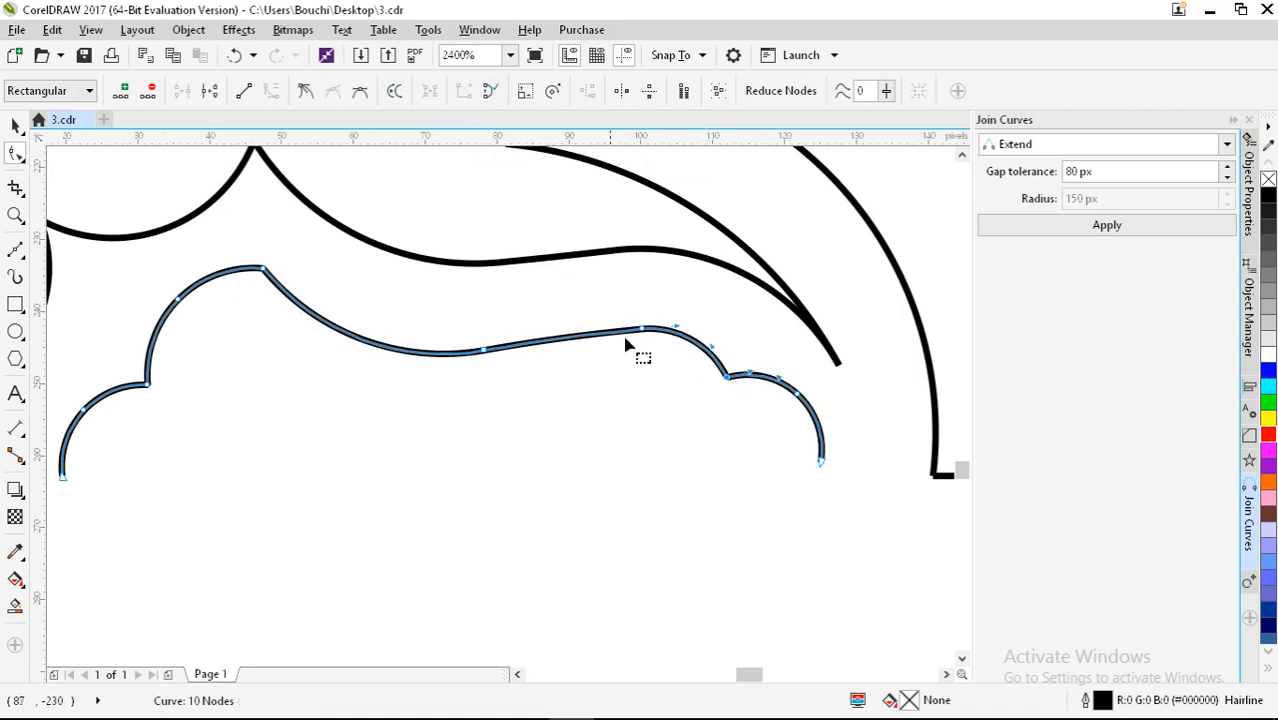
# Step: Snap the right end node onto a horizontal guideline and close the curve along it
pyautogui.scroll(-1, 585, 352)
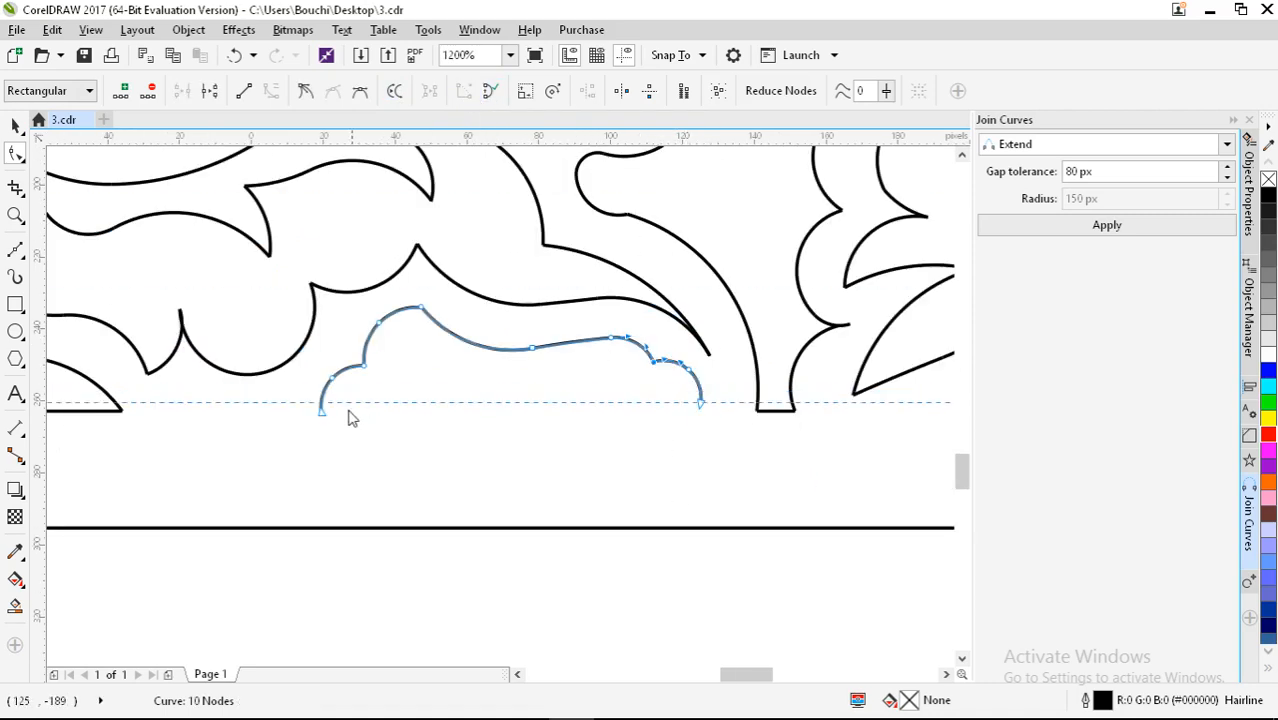
pyautogui.moveTo(318, 419); pyautogui.dragTo(319, 417)
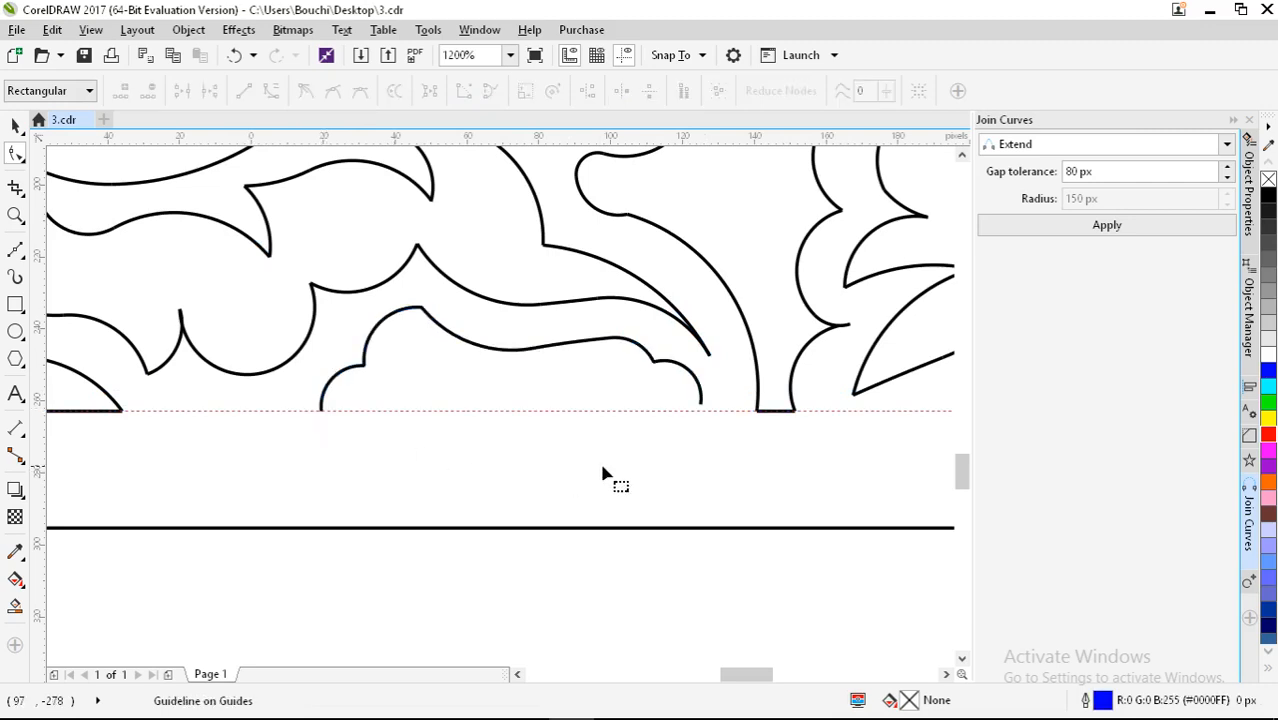
pyautogui.scroll(3, 700, 410)
pyautogui.click(715, 358)
pyautogui.moveTo(710, 360); pyautogui.dragTo(719, 416)
pyautogui.scroll(-2, 719, 380)
pyautogui.click(490, 93)
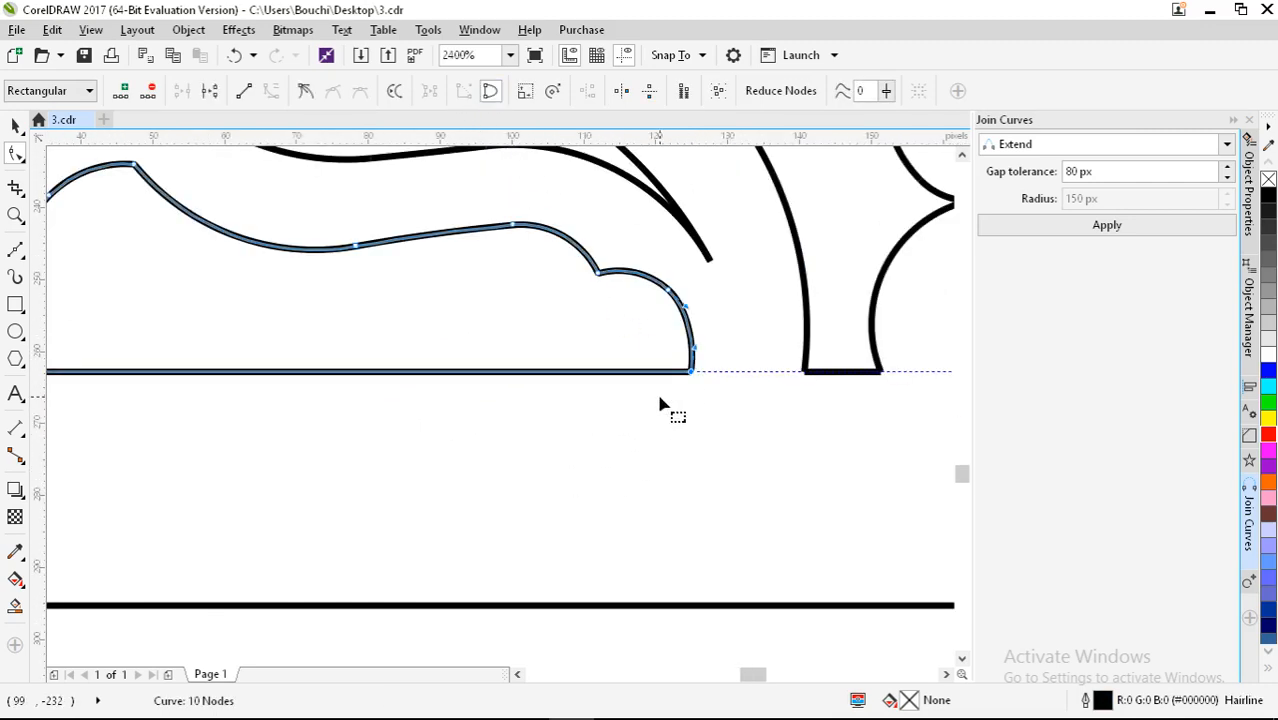
pyautogui.scroll(-6, 673, 408)
pyautogui.click(15, 127)
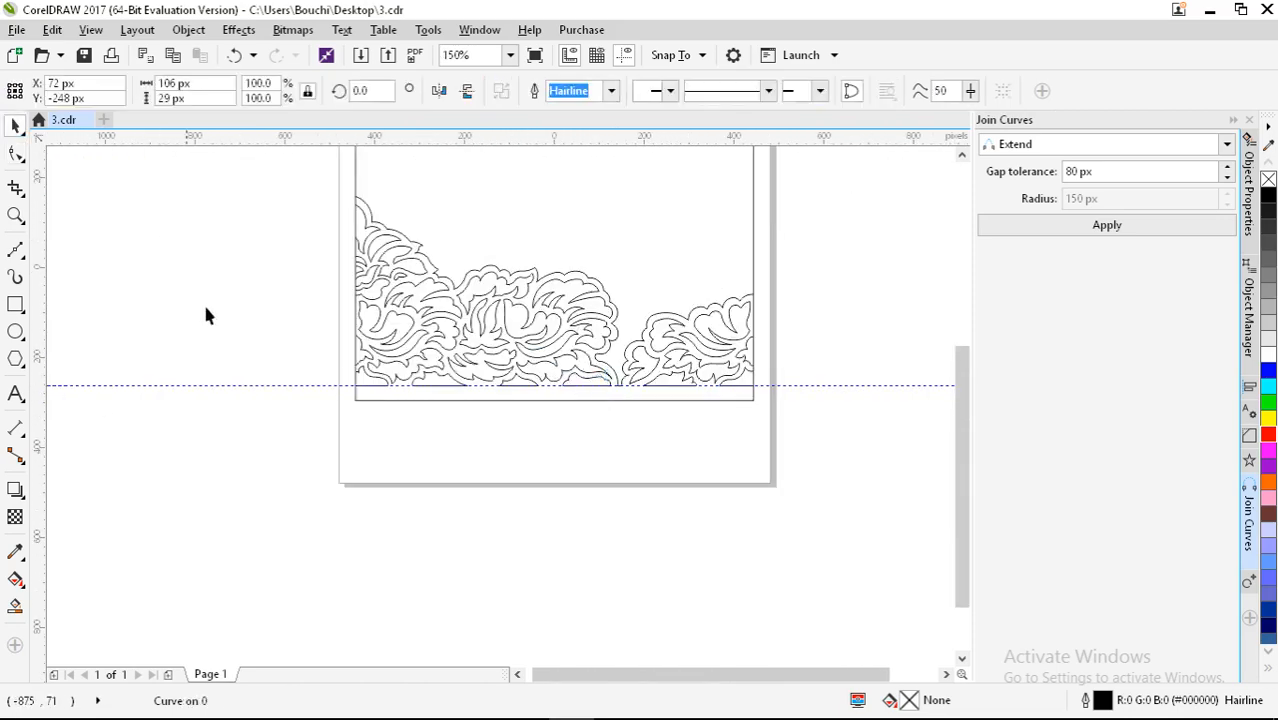
pyautogui.click(205, 314)
pyautogui.click(224, 385)
# Step: Delete the horizontal guideline and open the Object Manager docker
pyautogui.press('Delete')
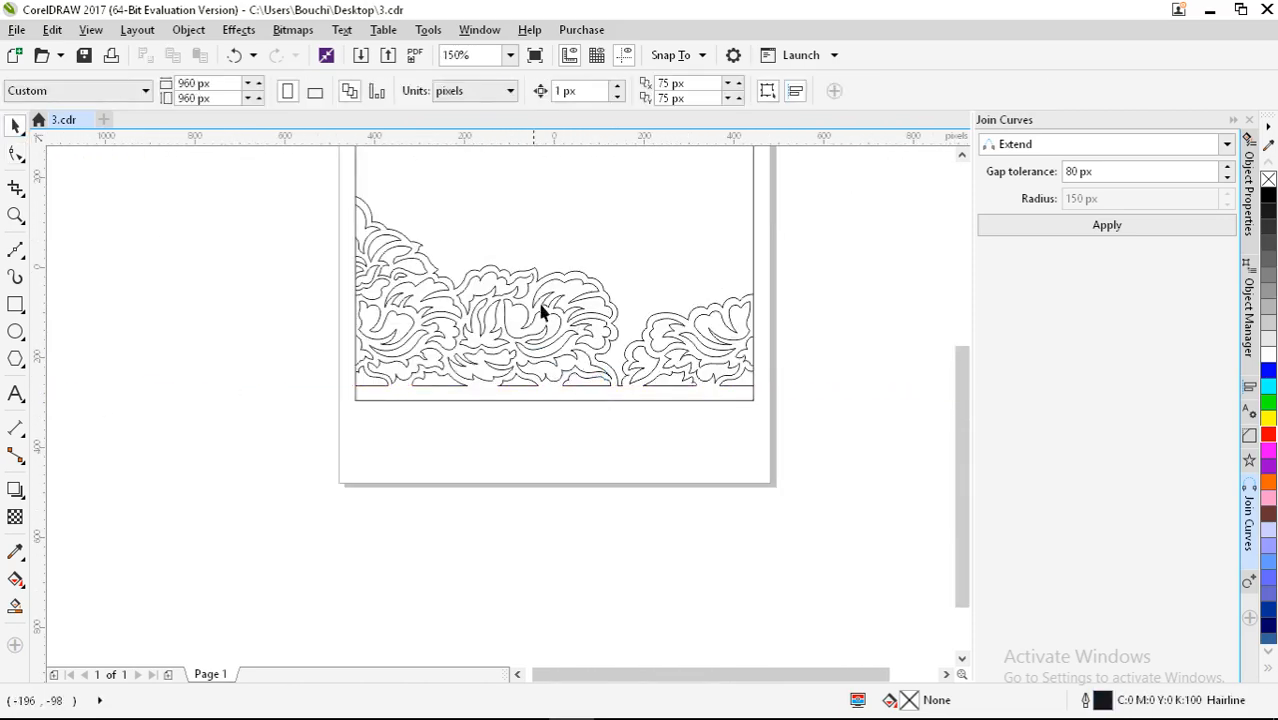
pyautogui.moveTo(522, 438); pyautogui.dragTo(498, 516)
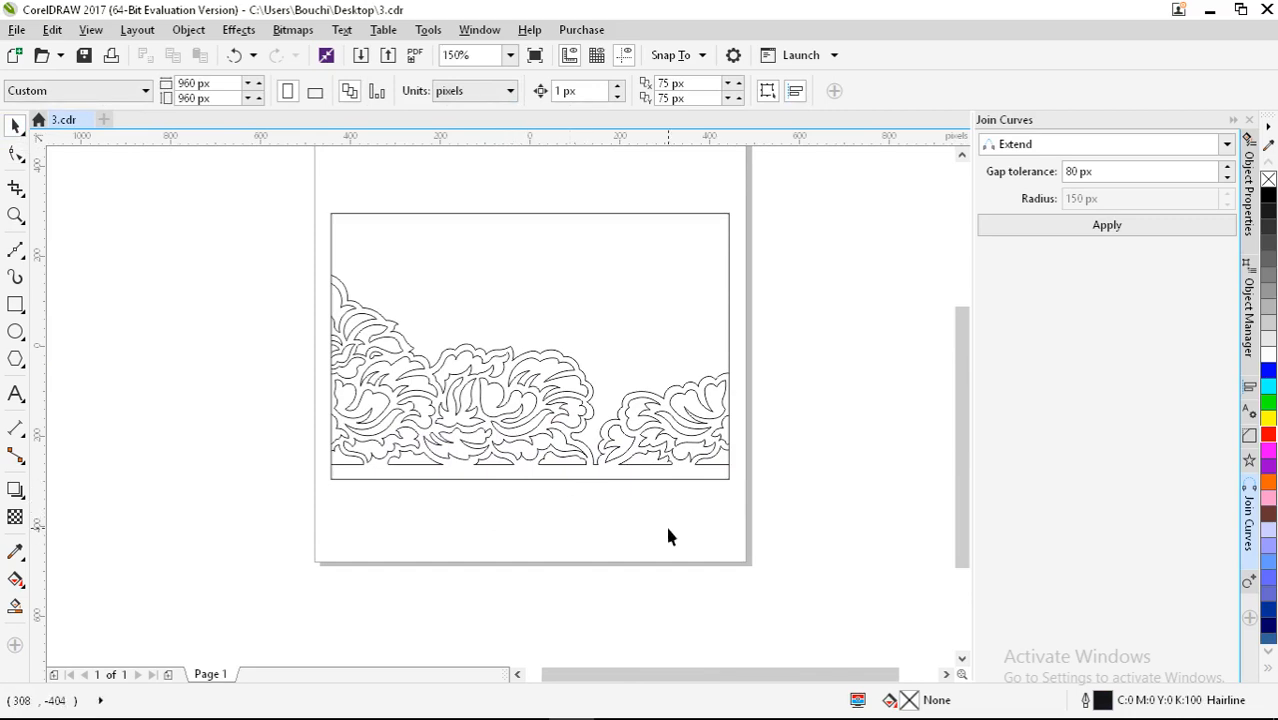
pyautogui.click(1248, 308)
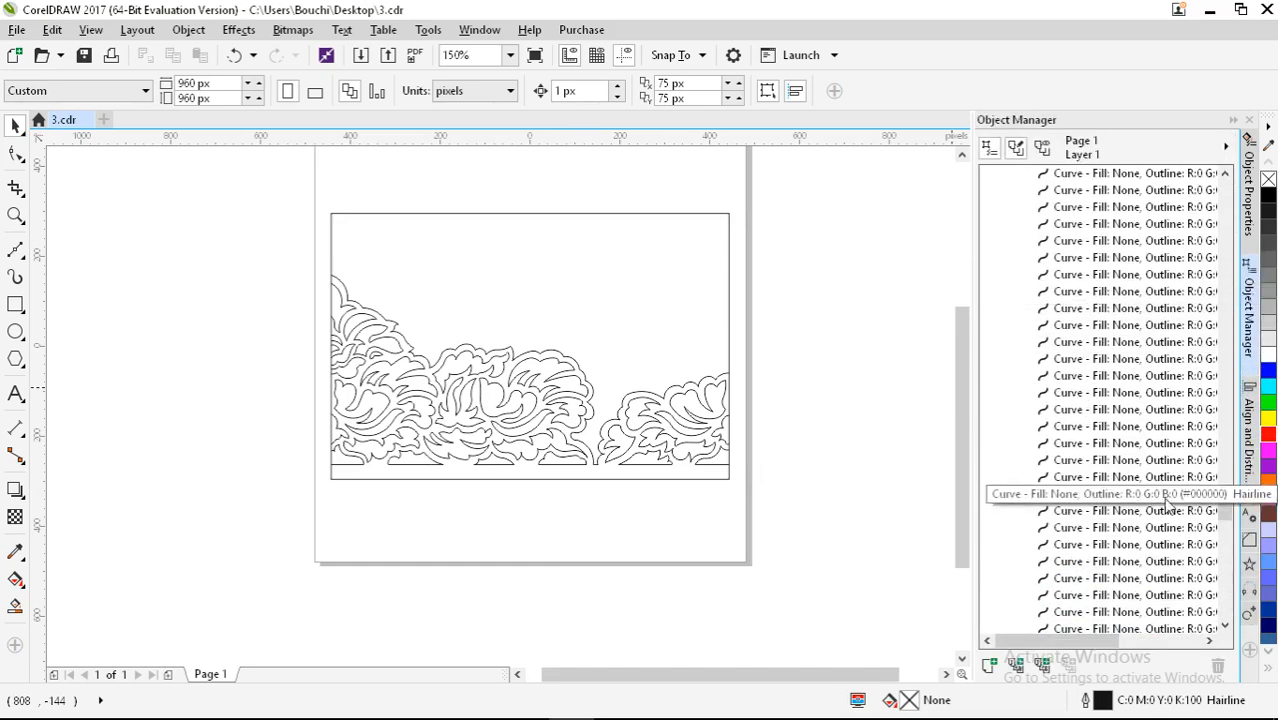
pyautogui.moveTo(1227, 505); pyautogui.dragTo(1224, 186)
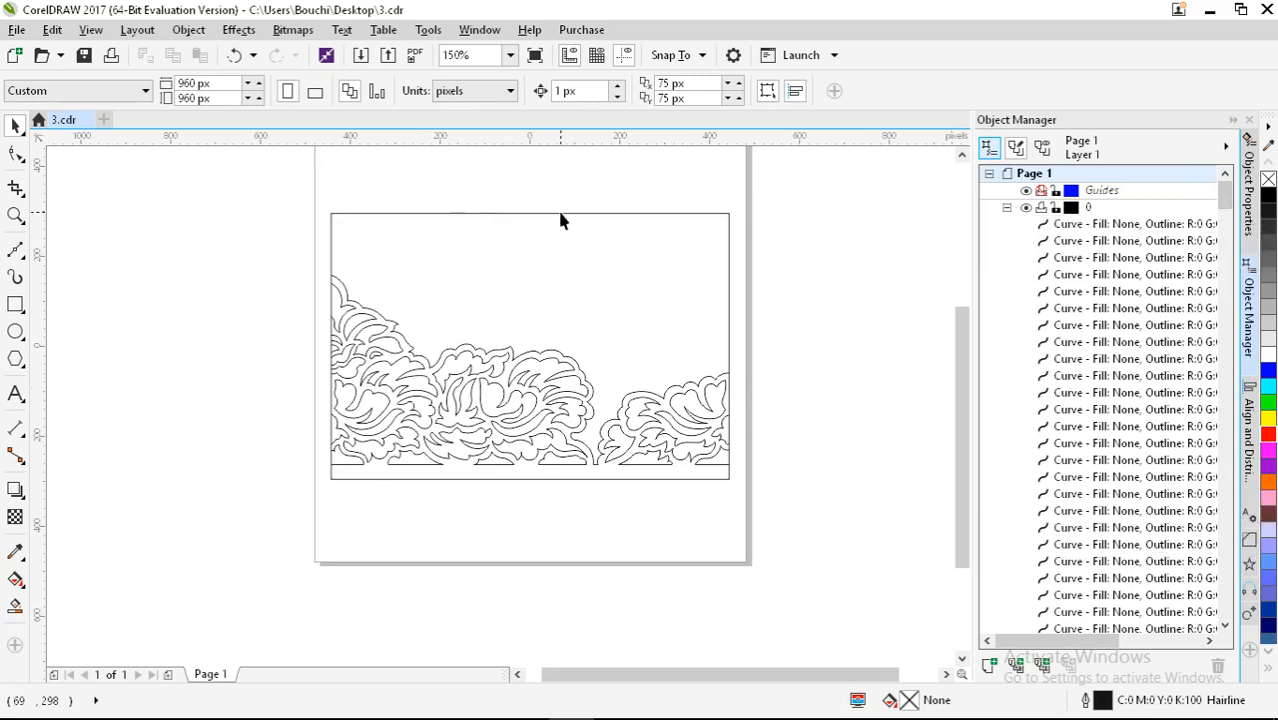
# Step: Collapse layer 0's curve list and pan to view more of the border
pyautogui.click(1007, 208)
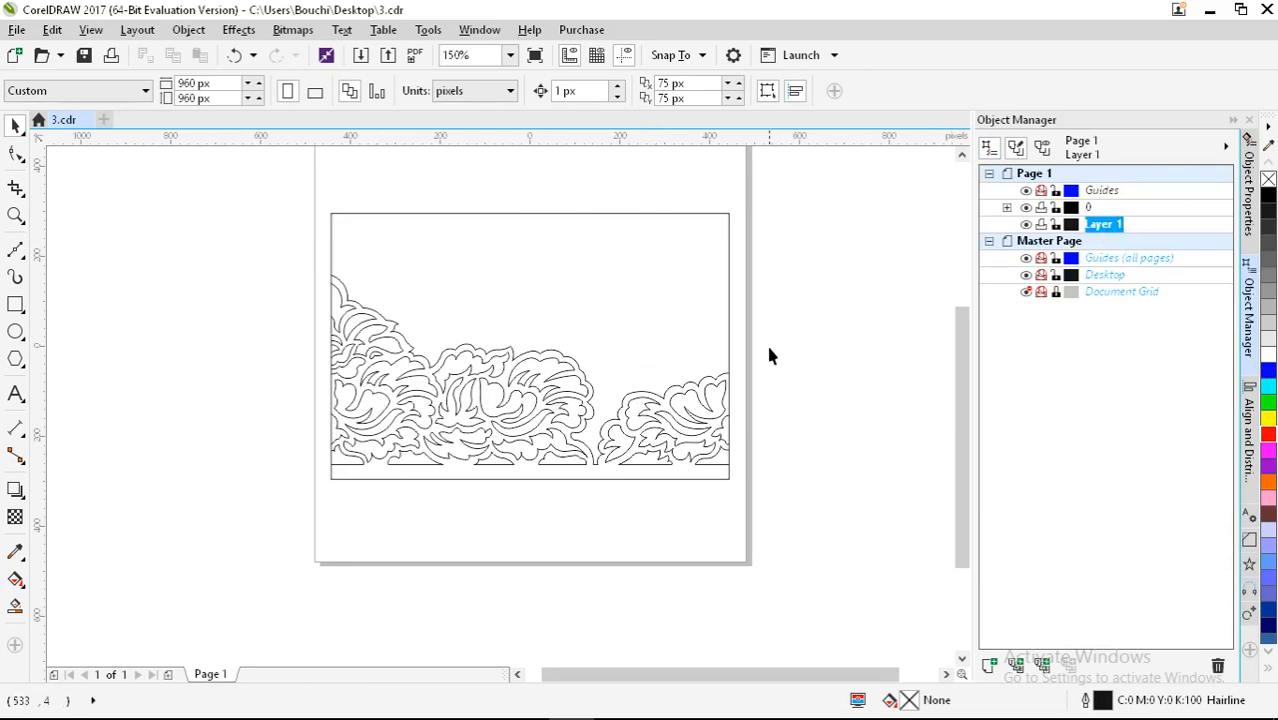
pyautogui.scroll(2, 783, 363)
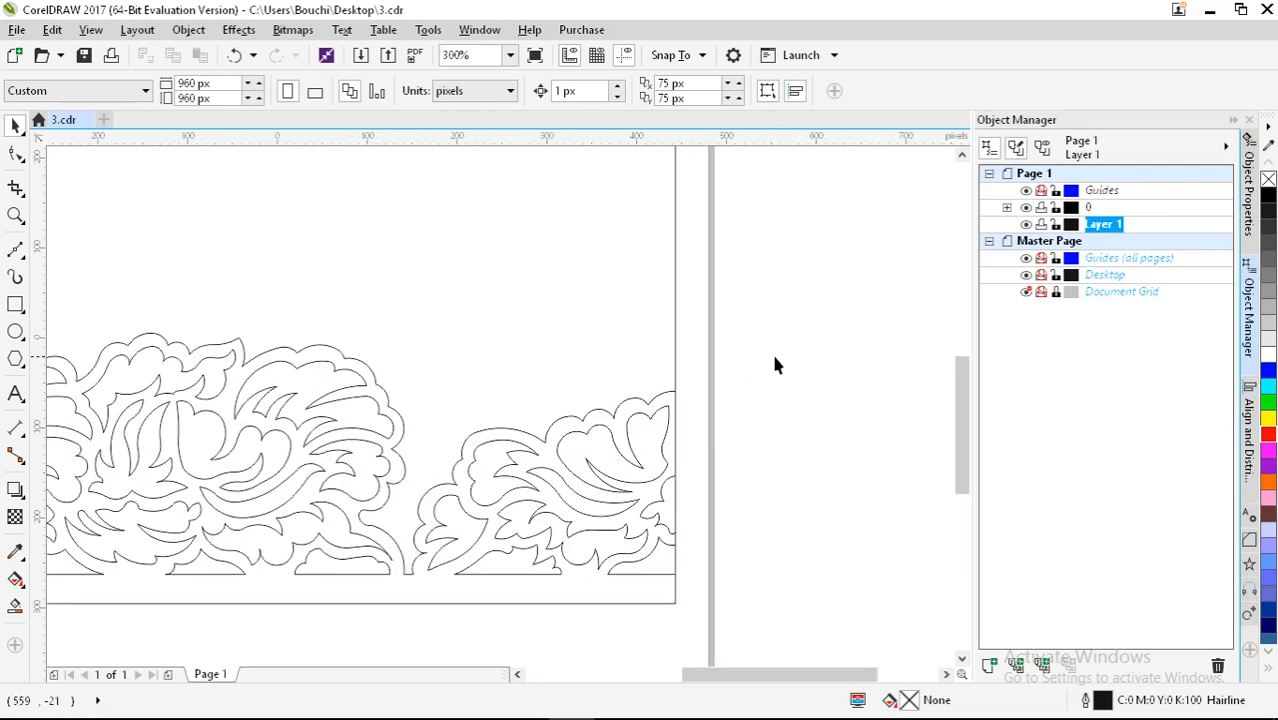
pyautogui.moveTo(775, 348); pyautogui.dragTo(714, 338)
pyautogui.moveTo(505, 323); pyautogui.dragTo(742, 251)
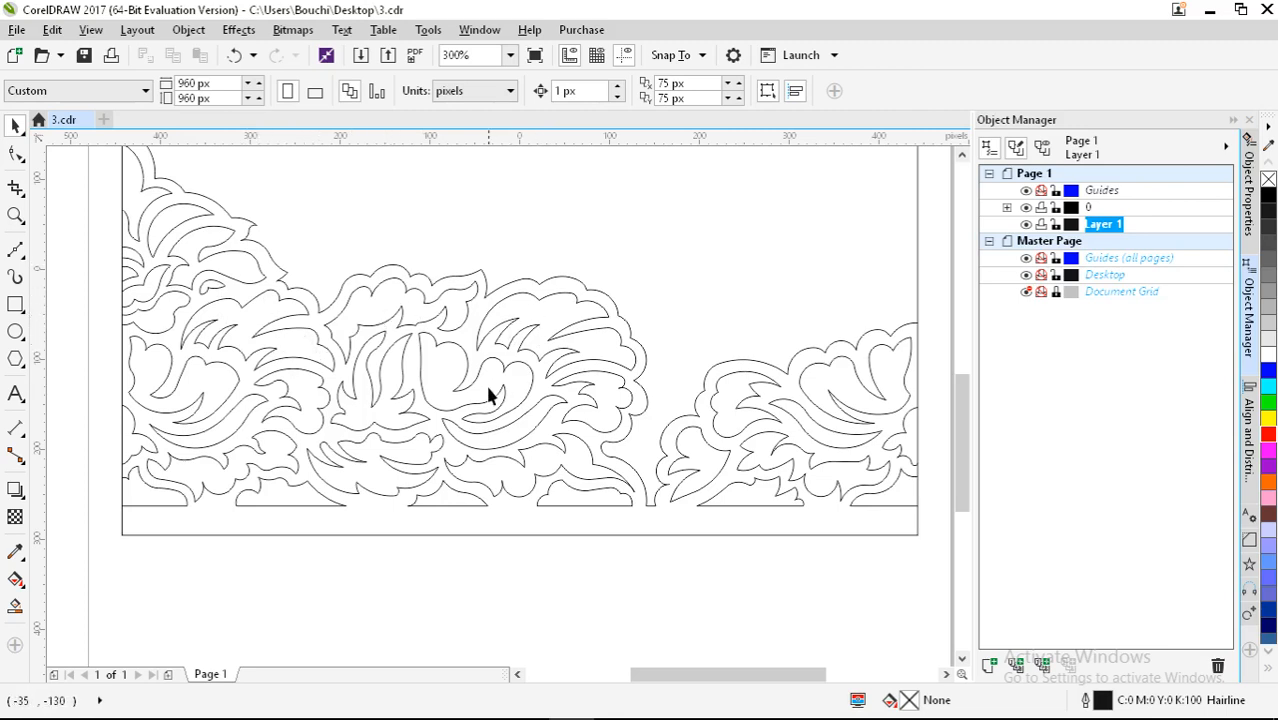
# Step: Smart Fill the bottom-band regions and the right cluster's leaves green
pyautogui.click(15, 606)
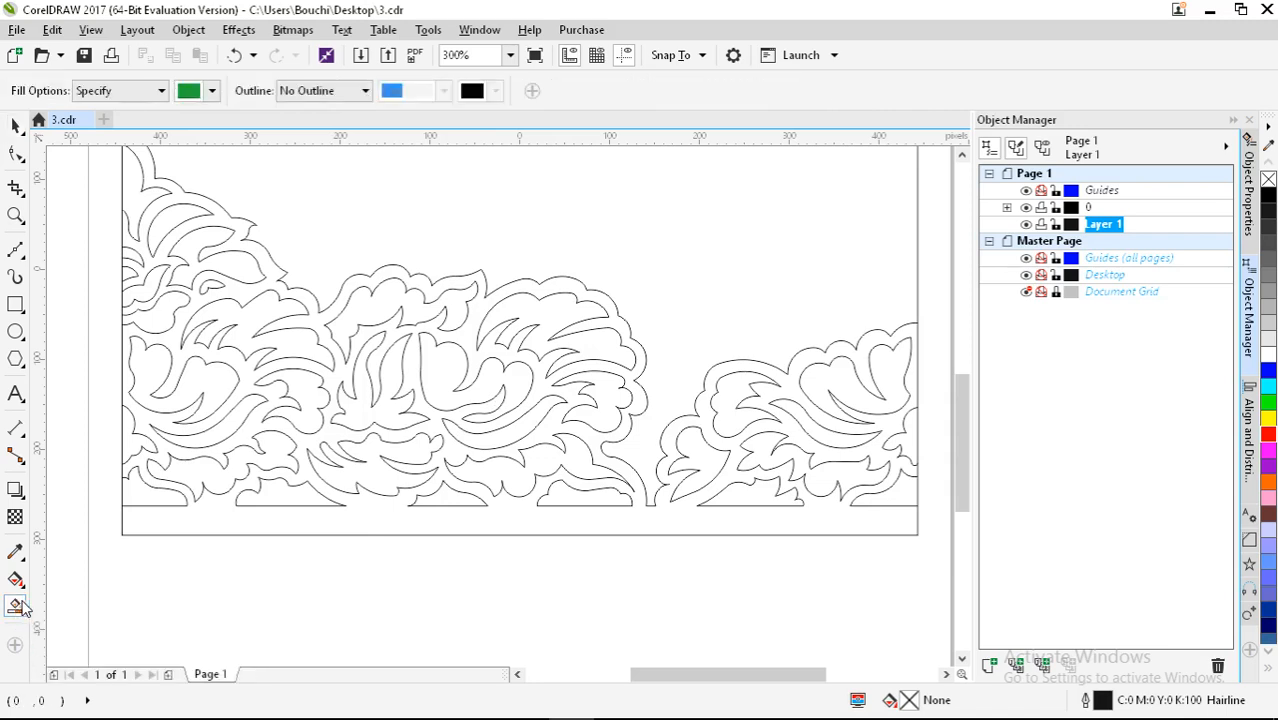
pyautogui.click(145, 495)
pyautogui.click(290, 497)
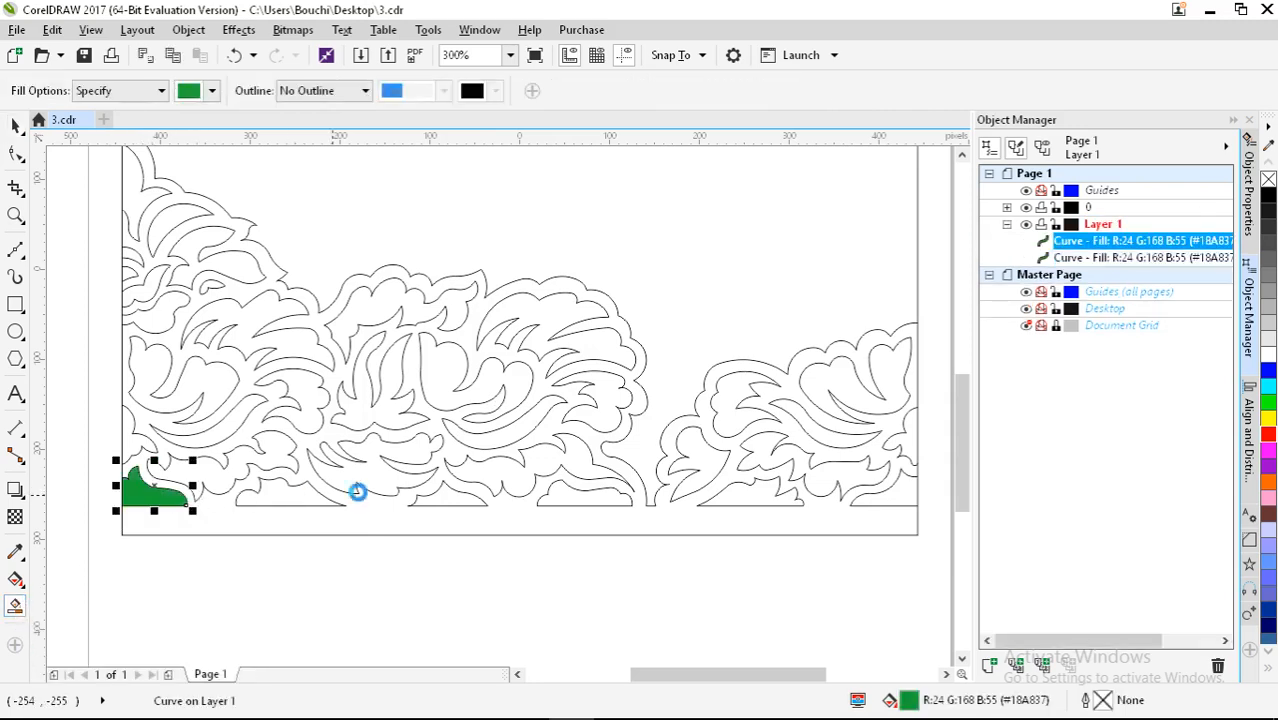
pyautogui.click(446, 497)
pyautogui.click(572, 500)
pyautogui.click(760, 498)
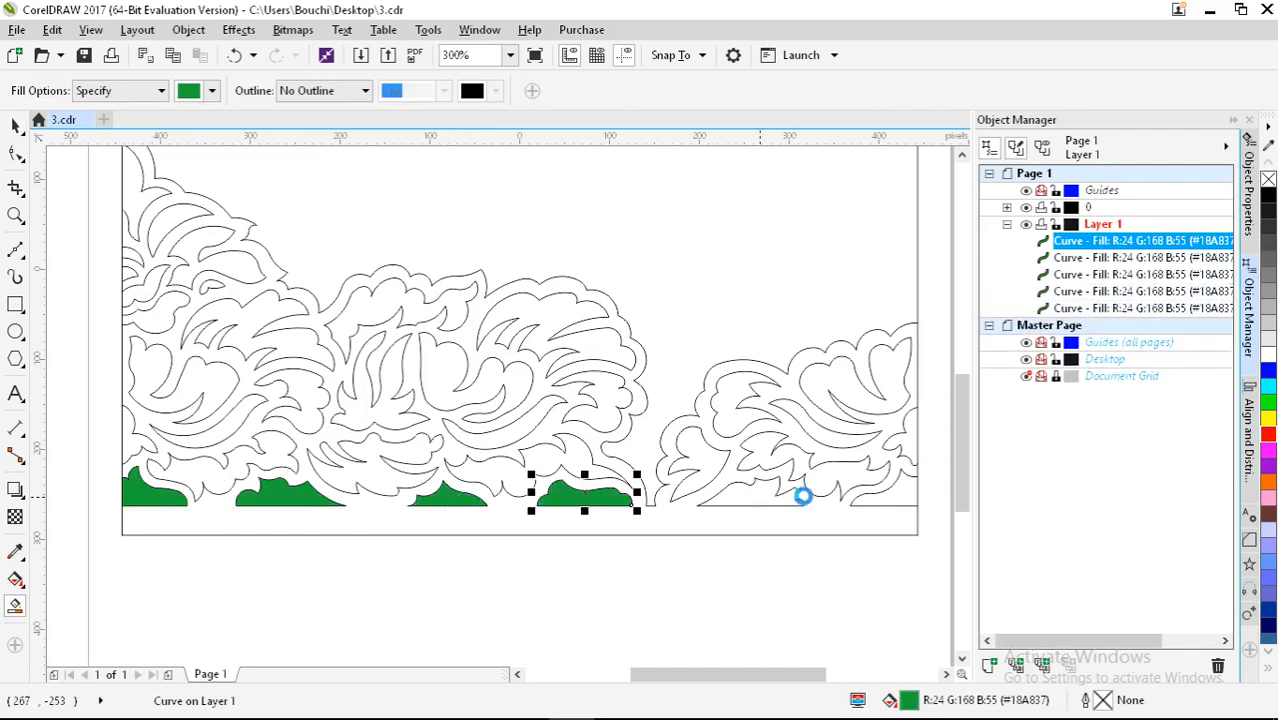
pyautogui.click(895, 497)
pyautogui.click(845, 475)
pyautogui.click(836, 385)
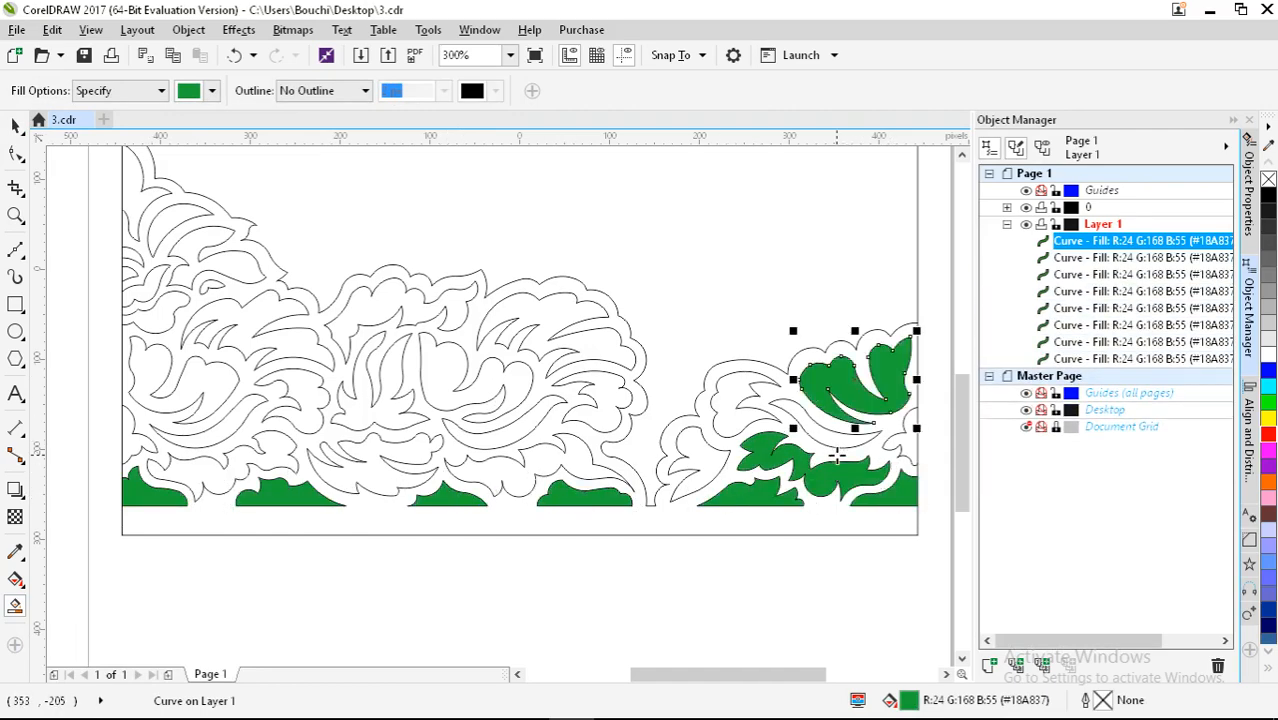
pyautogui.click(790, 415)
pyautogui.click(729, 395)
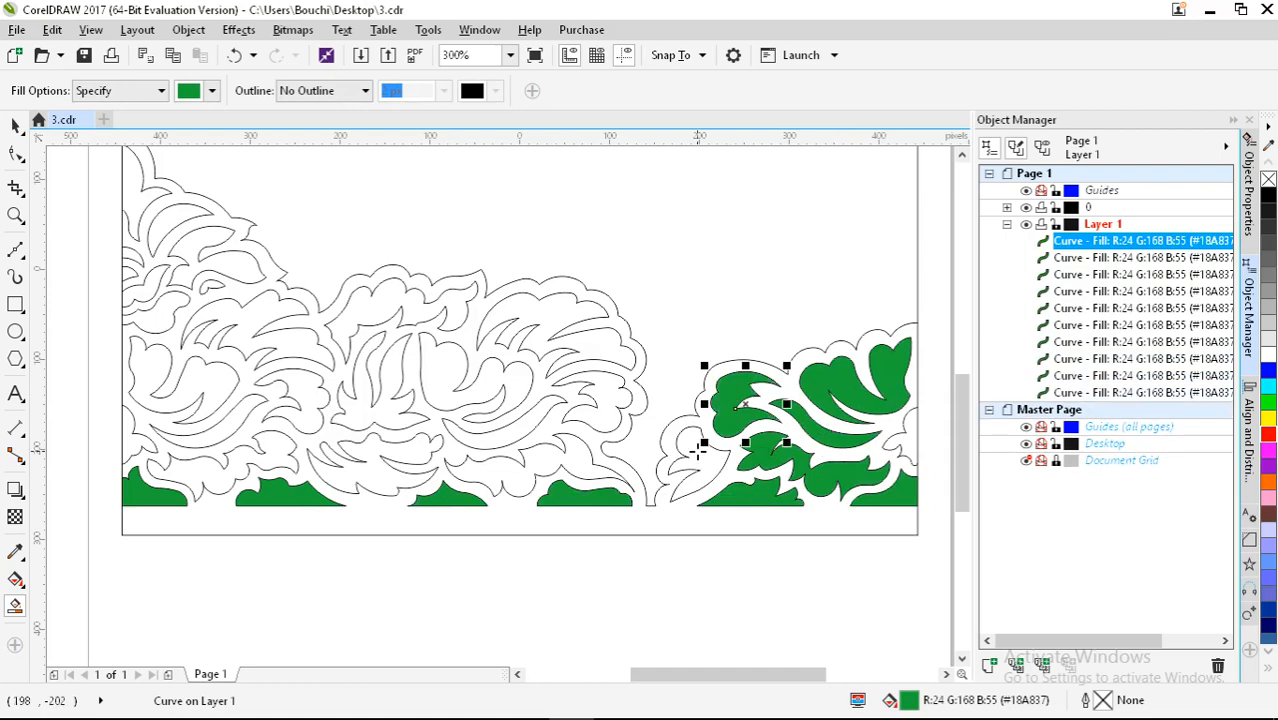
pyautogui.click(695, 460)
pyautogui.click(903, 447)
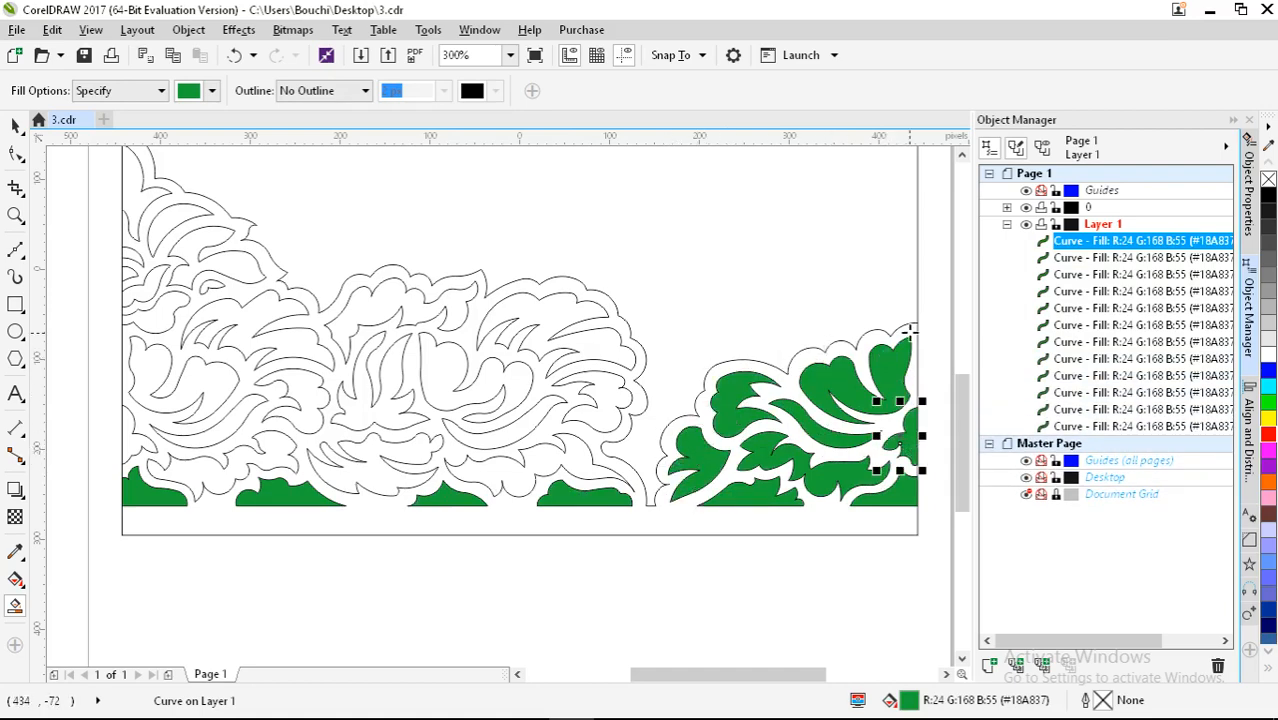
# Step: Fill the middle leaf regions and the top-left and left-edge leaves green
pyautogui.click(571, 460)
pyautogui.click(596, 410)
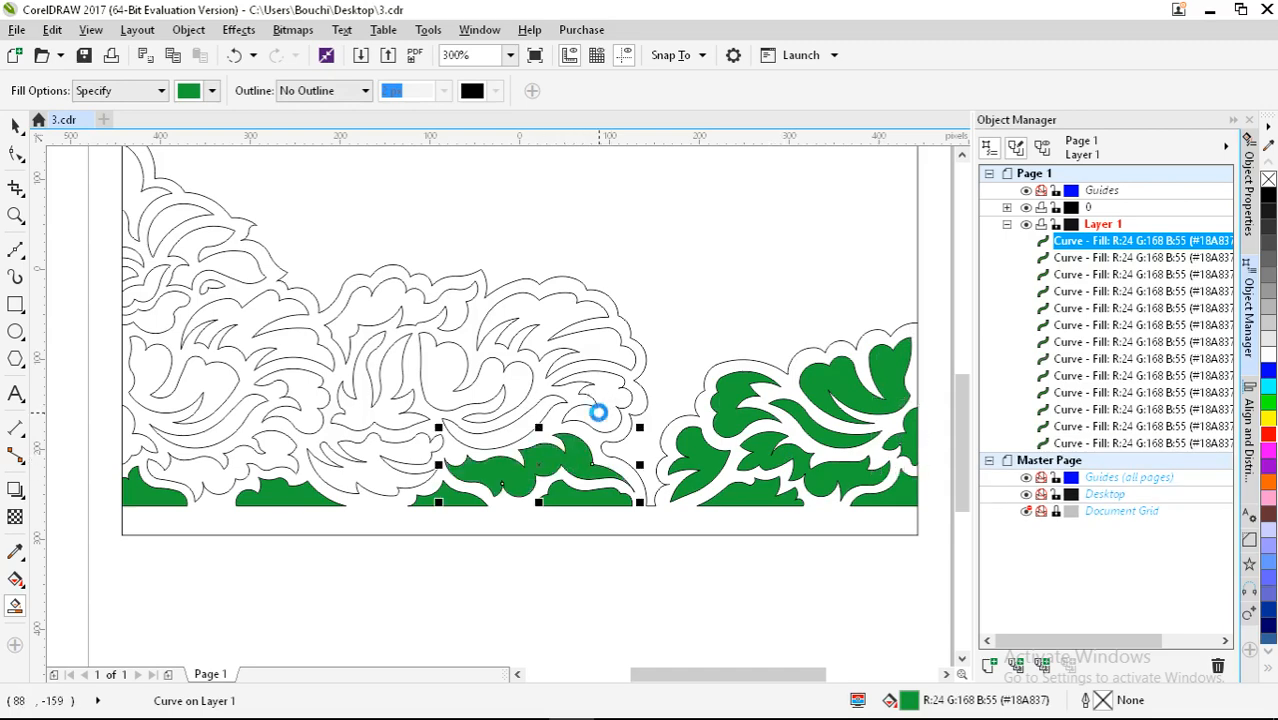
pyautogui.click(591, 346)
pyautogui.click(448, 365)
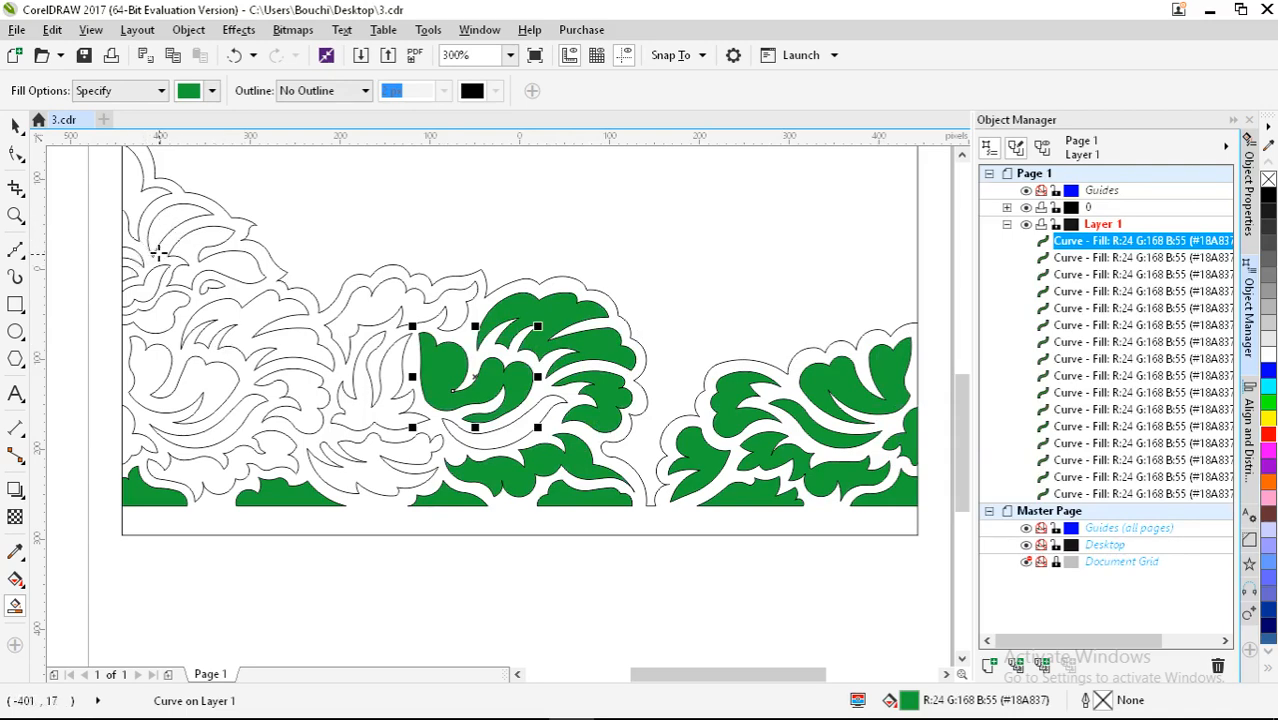
pyautogui.click(170, 220)
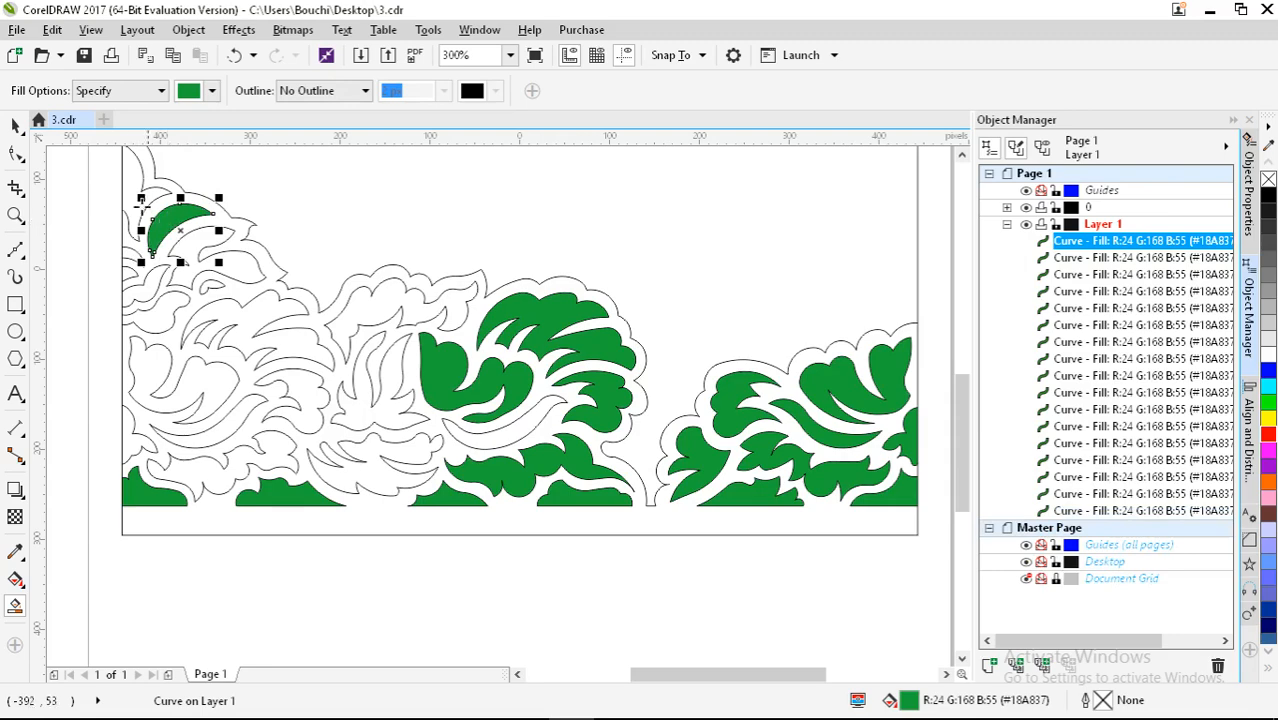
pyautogui.click(135, 212)
pyautogui.click(234, 257)
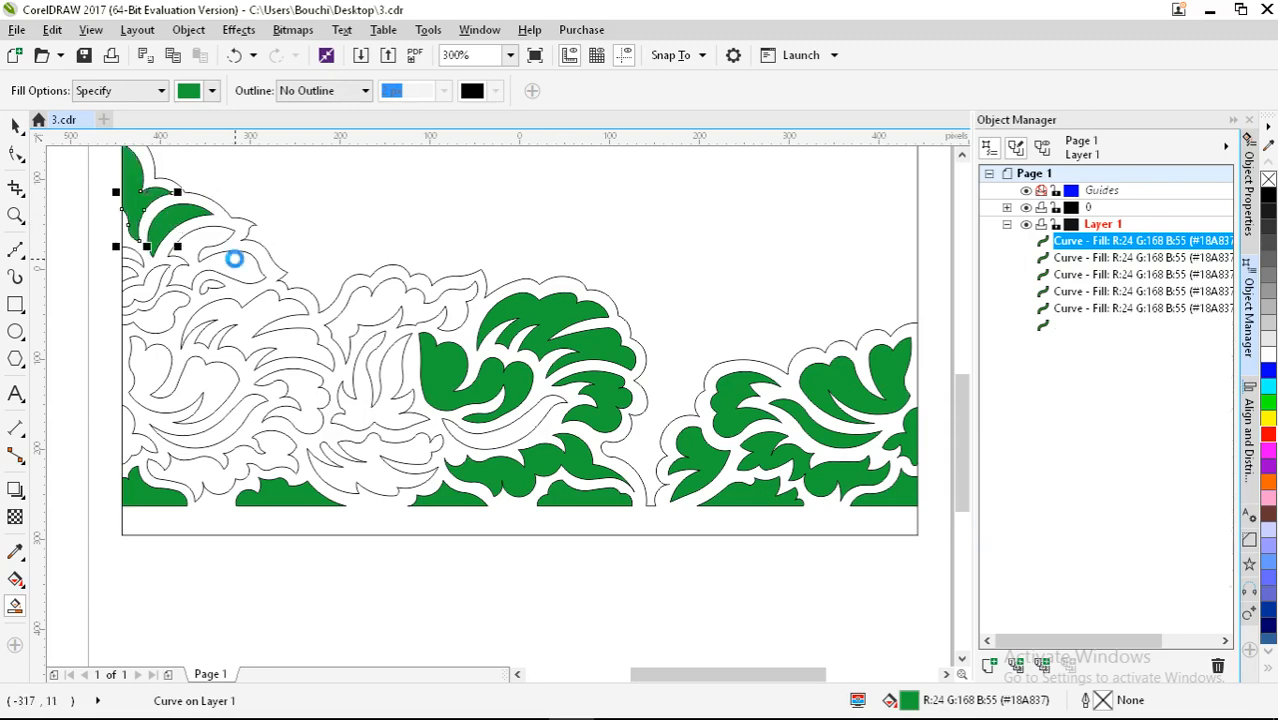
pyautogui.click(155, 316)
pyautogui.scroll(4, 114, 257)
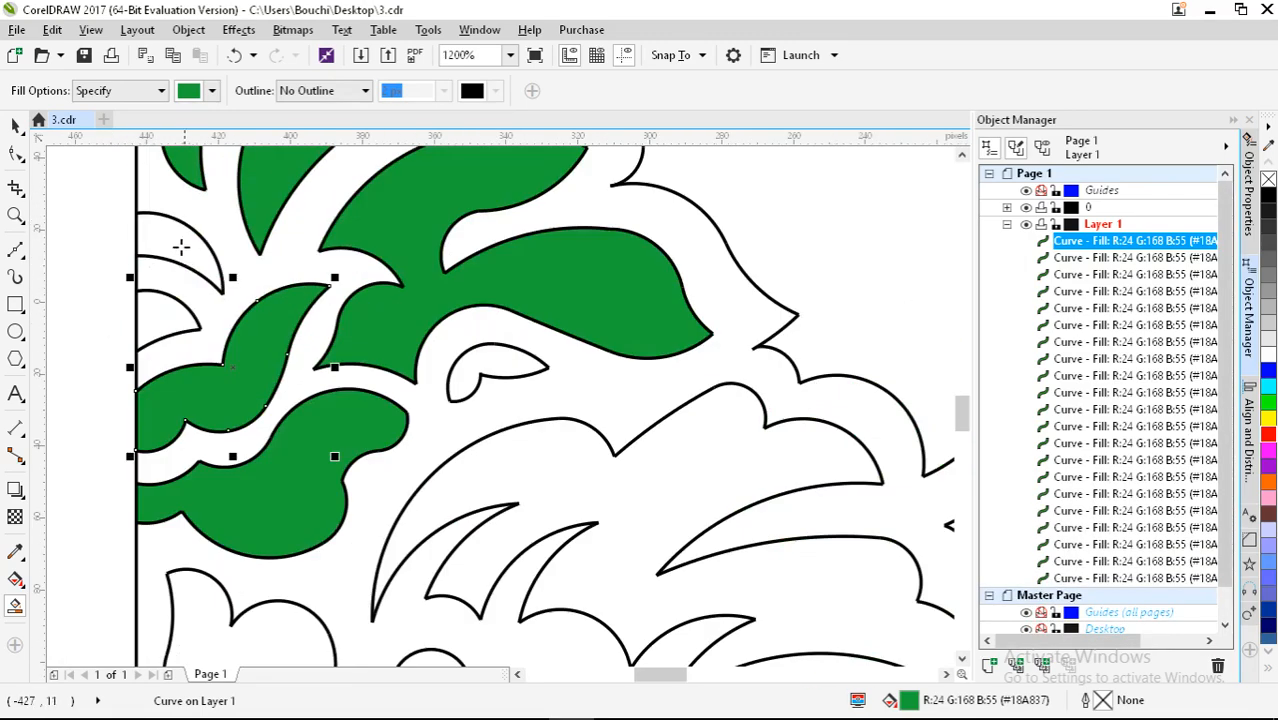
pyautogui.click(131, 255)
pyautogui.click(129, 273)
pyautogui.click(513, 370)
pyautogui.click(519, 472)
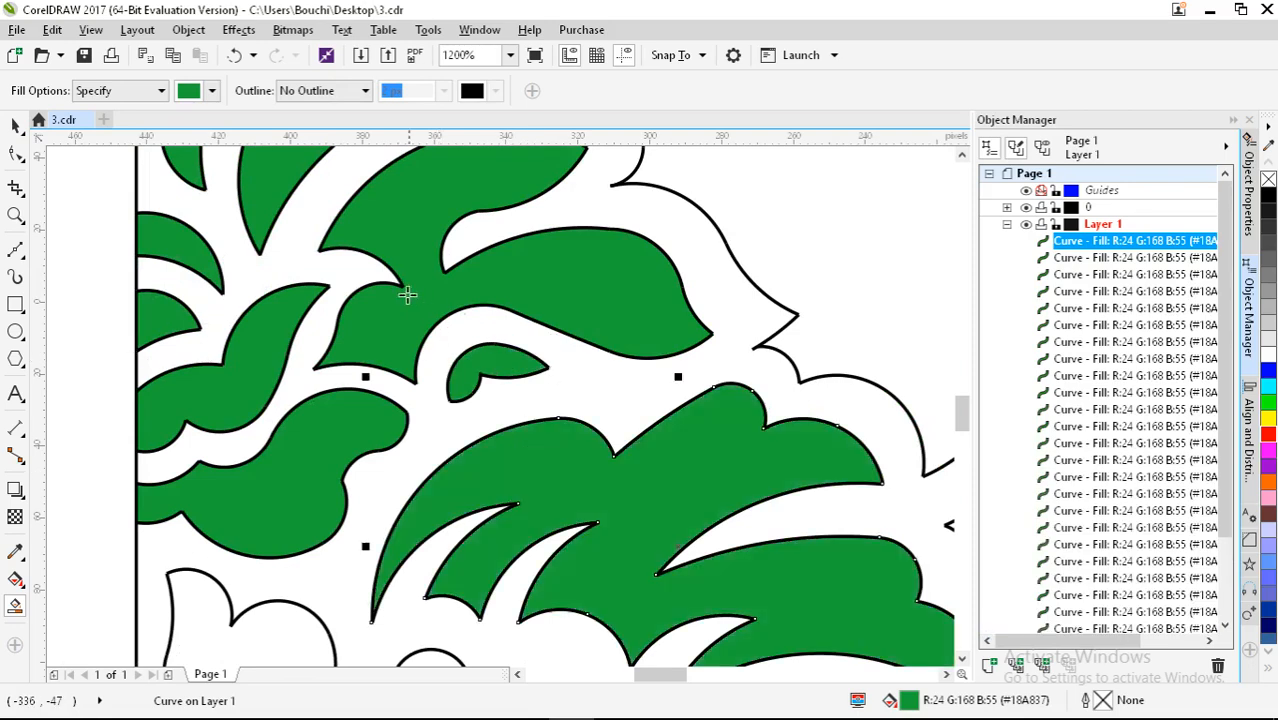
# Step: Fill the last swirl, wave, flame and cloud regions green and return to the Pick tool
pyautogui.scroll(-5, 408, 296)
pyautogui.scroll(3, 362, 396)
pyautogui.click(362, 396)
pyautogui.click(304, 552)
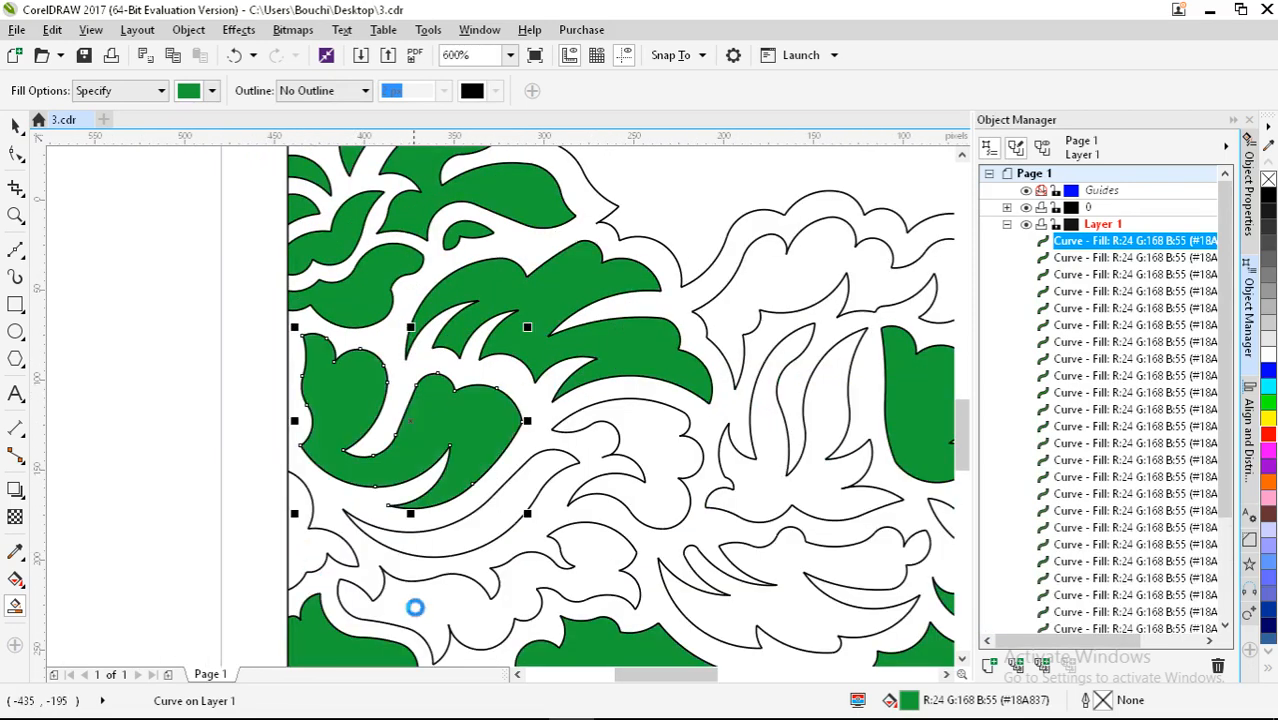
pyautogui.click(414, 607)
pyautogui.click(659, 497)
pyautogui.click(505, 499)
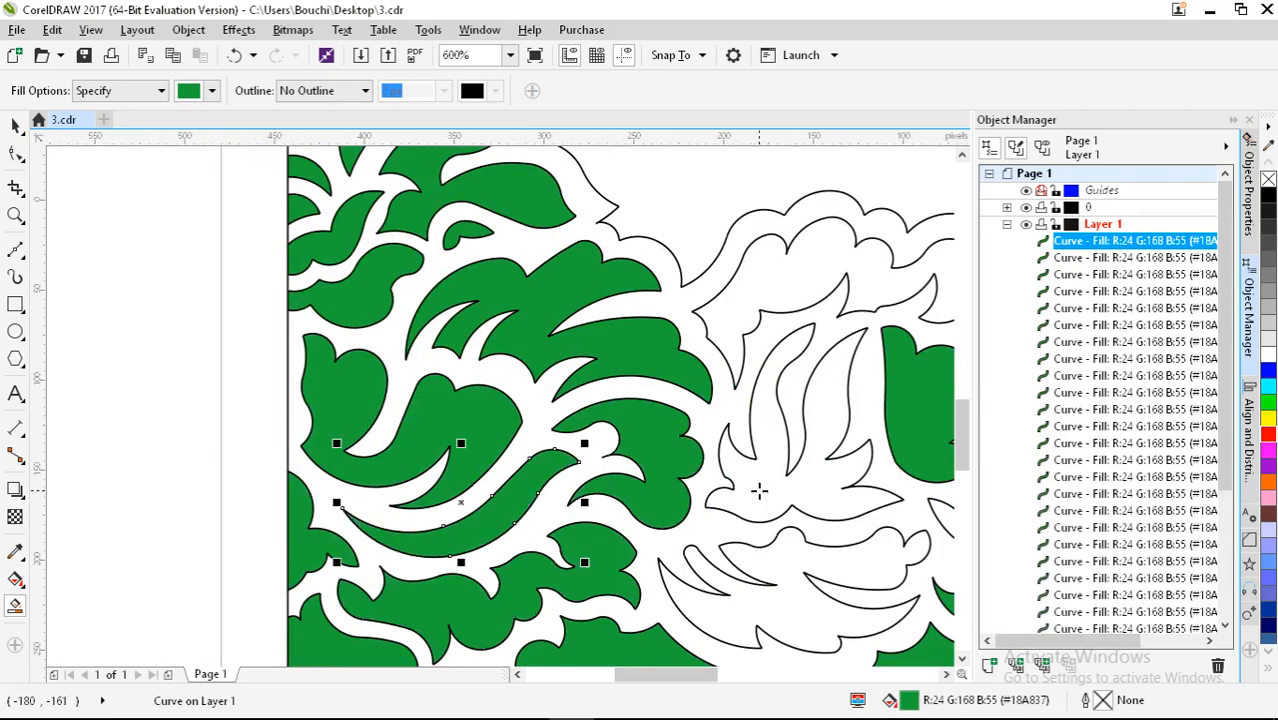
pyautogui.click(760, 491)
pyautogui.click(790, 615)
pyautogui.click(798, 292)
pyautogui.scroll(-1, 275, 338)
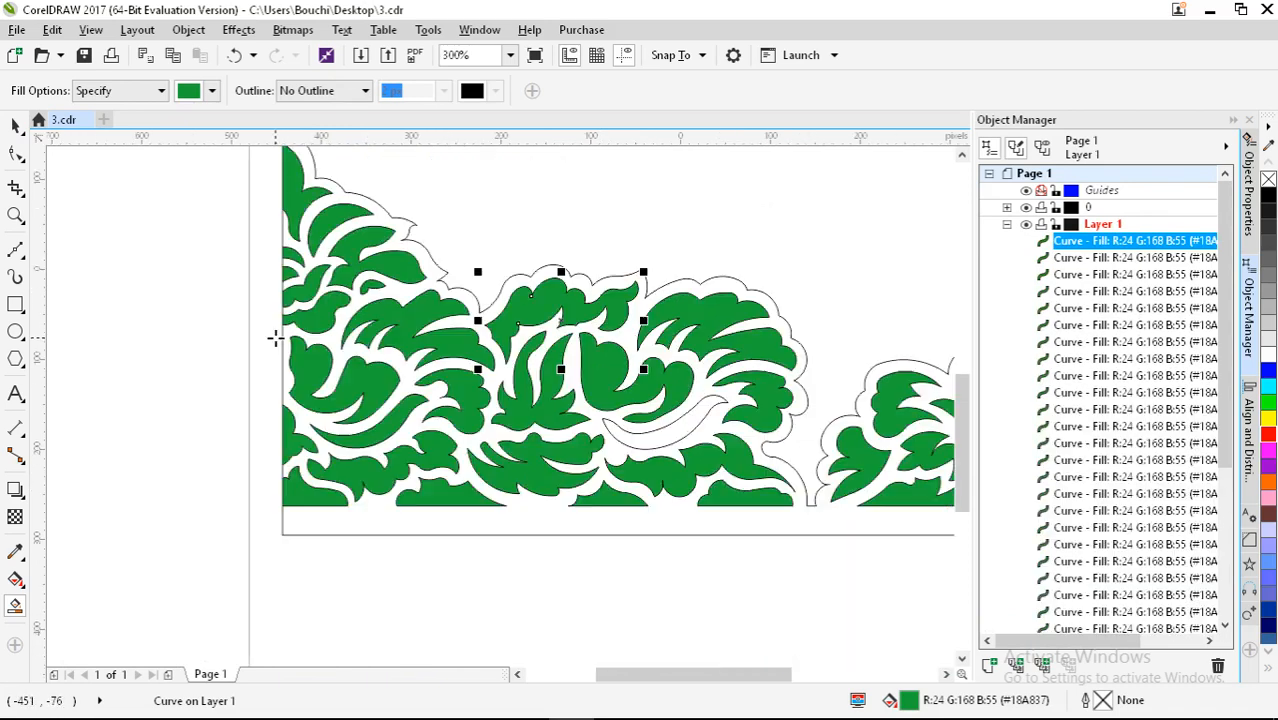
pyautogui.click(664, 438)
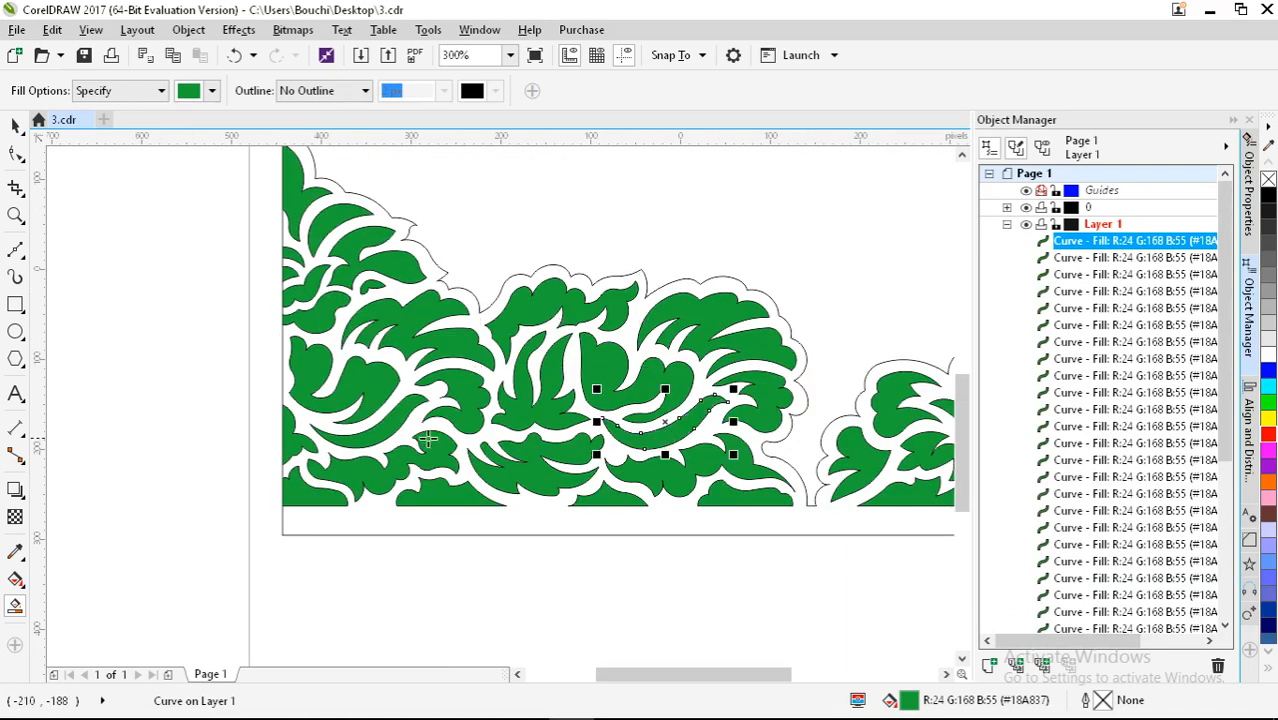
pyautogui.scroll(-1, 343, 433)
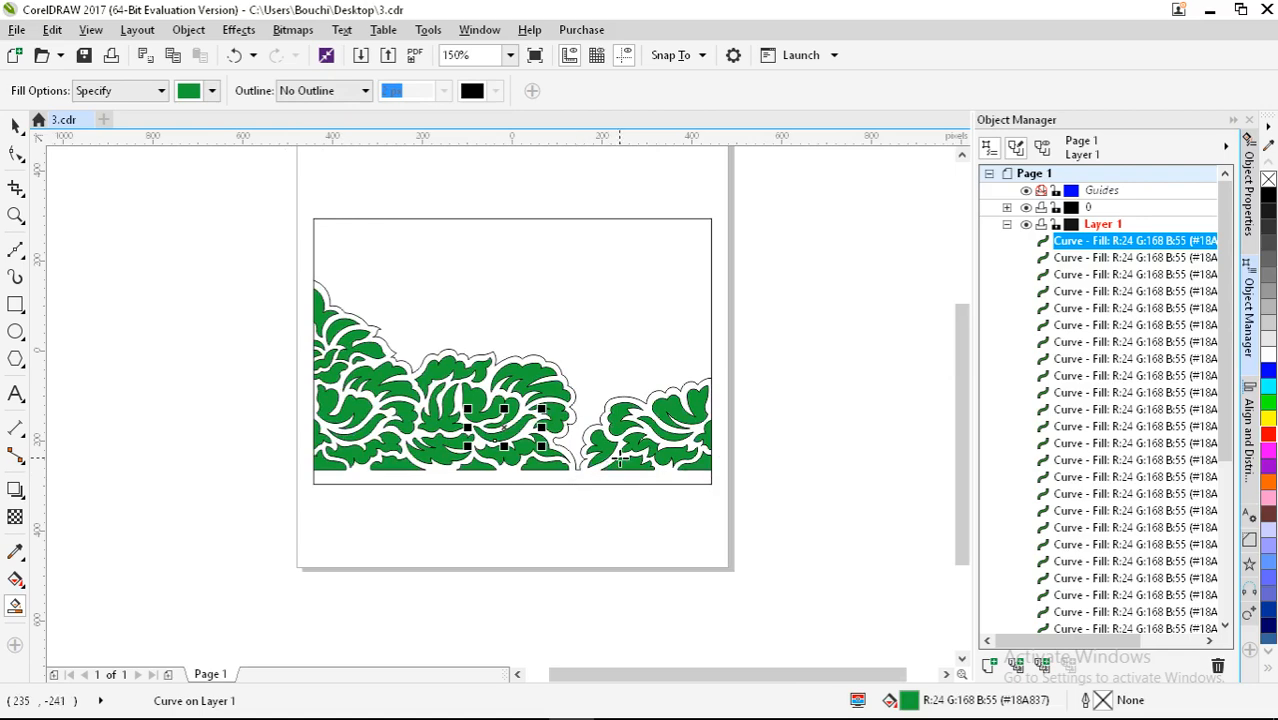
pyautogui.click(15, 125)
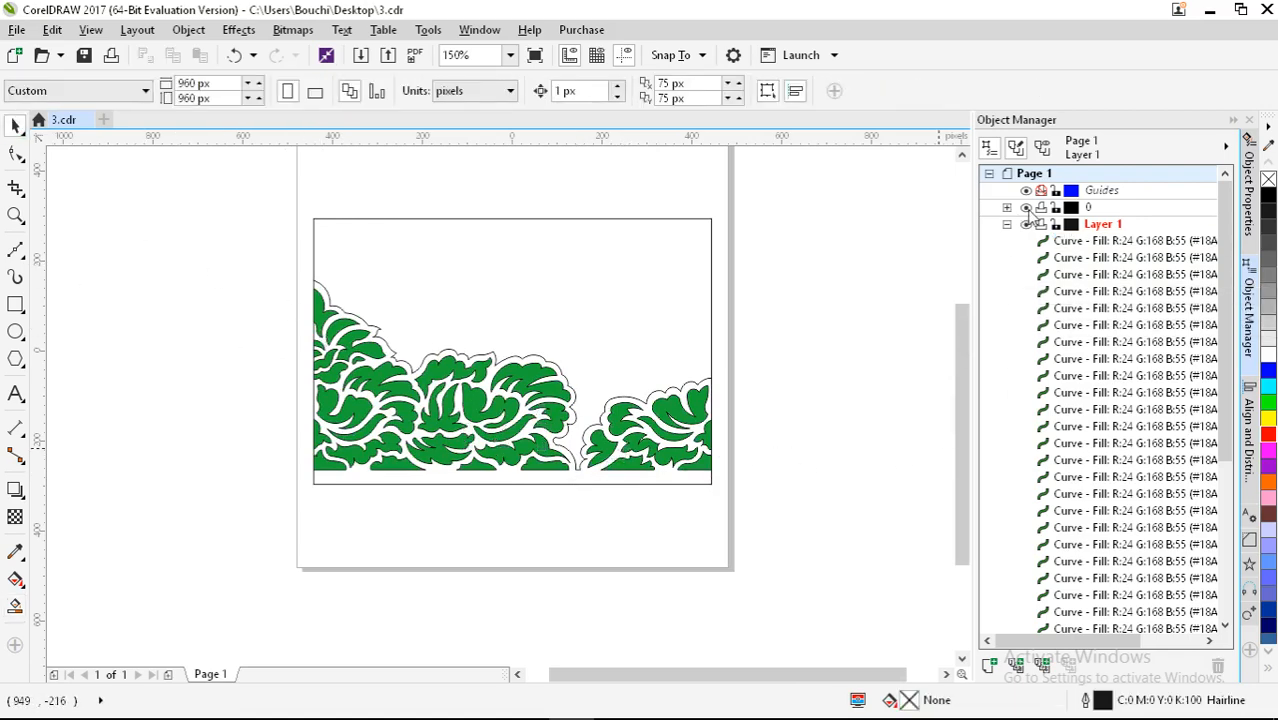
# Step: Hide layer 0 and marquee-select the green lace pieces
pyautogui.click(1026, 207)
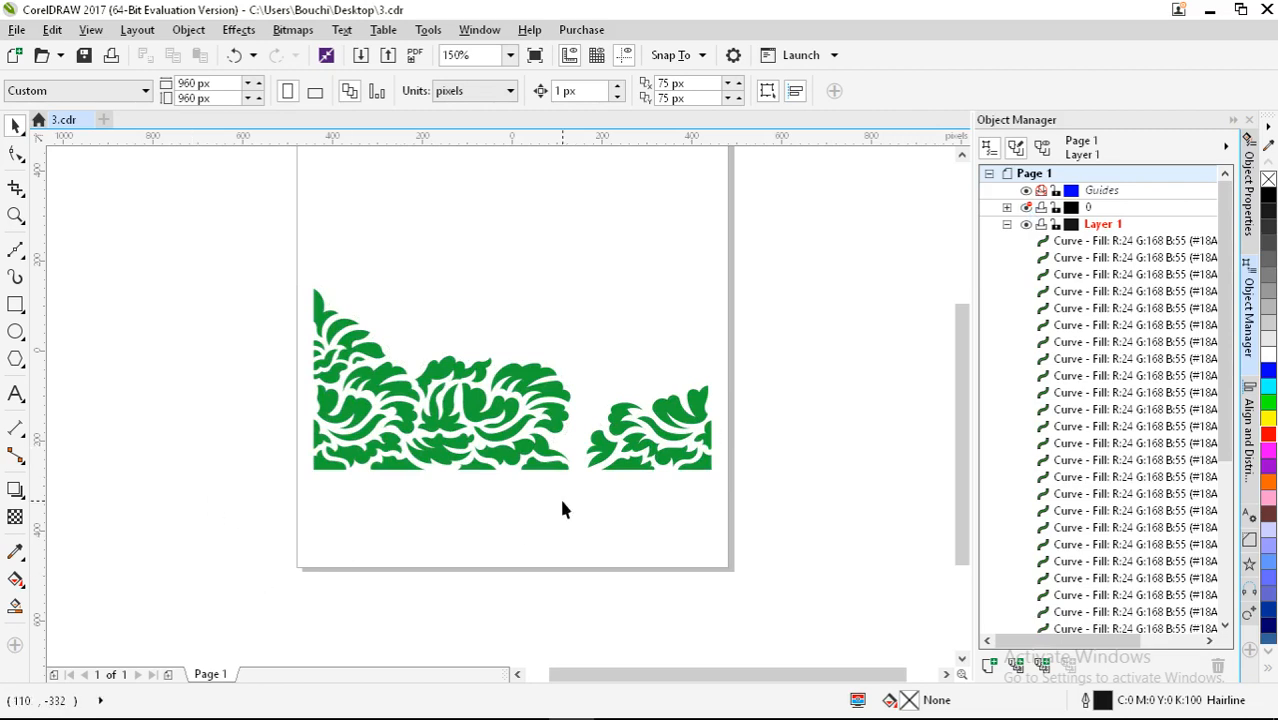
pyautogui.click(601, 445)
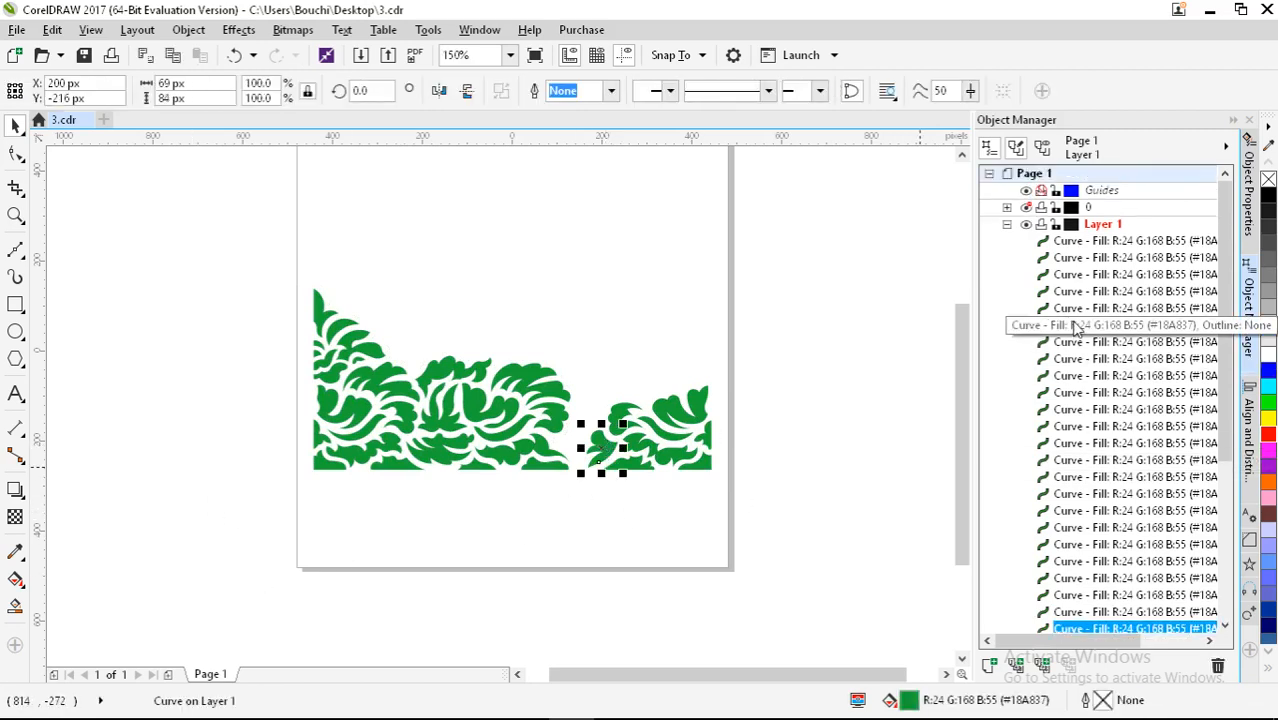
pyautogui.scroll(-5, 1076, 330)
pyautogui.moveTo(187, 249); pyautogui.dragTo(862, 503)
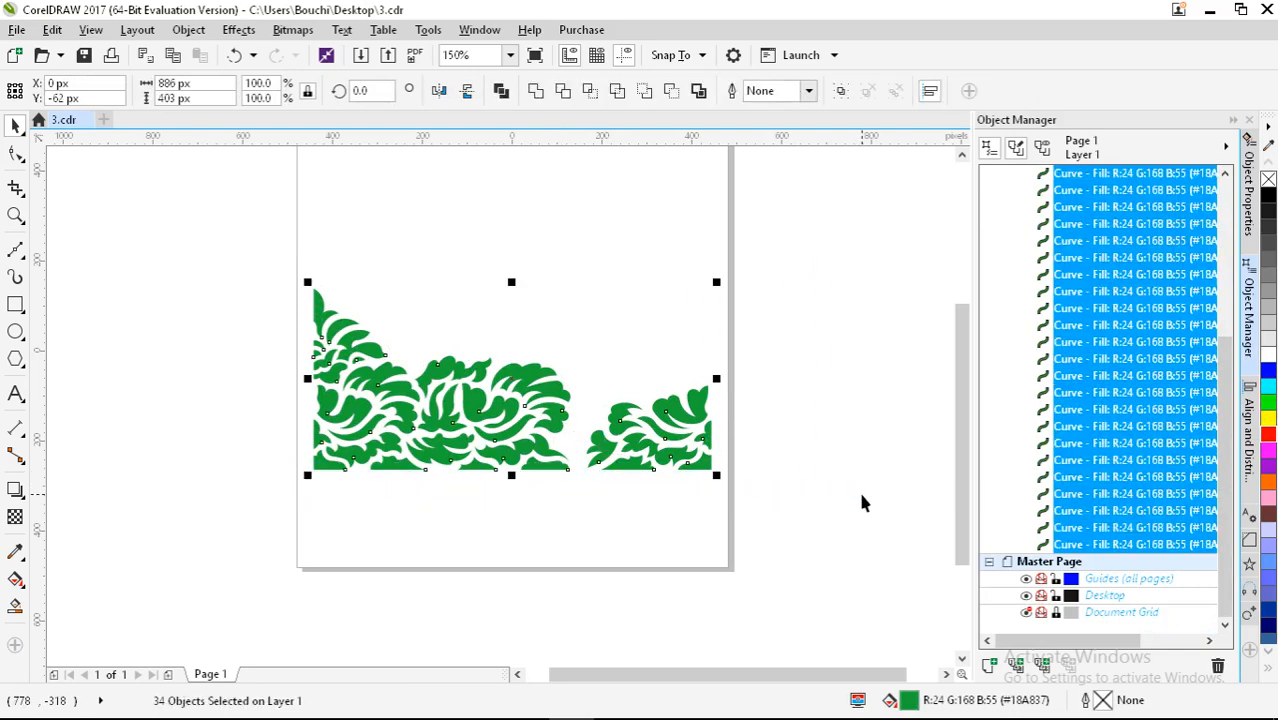
# Step: Test a black outline with no fill on the lace pieces, then undo to restore green
pyautogui.rightClick(1270, 200)
pyautogui.click(1268, 180)
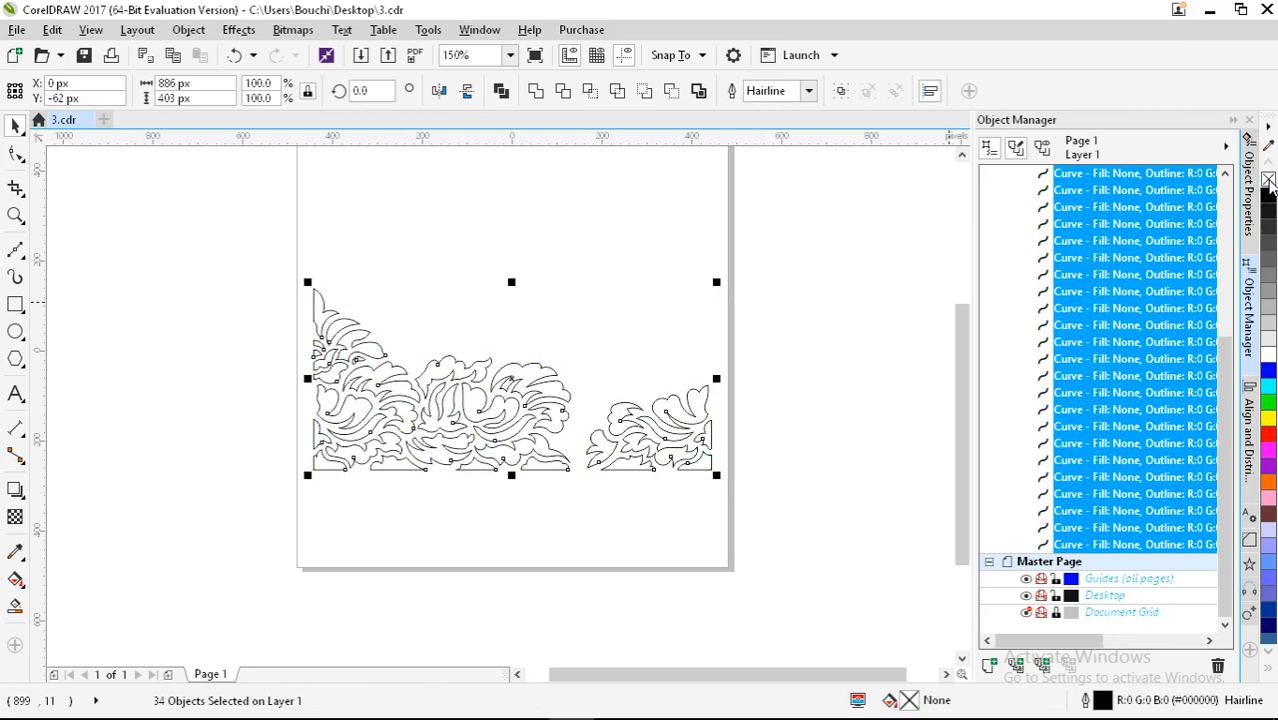
pyautogui.scroll(5, 1192, 307)
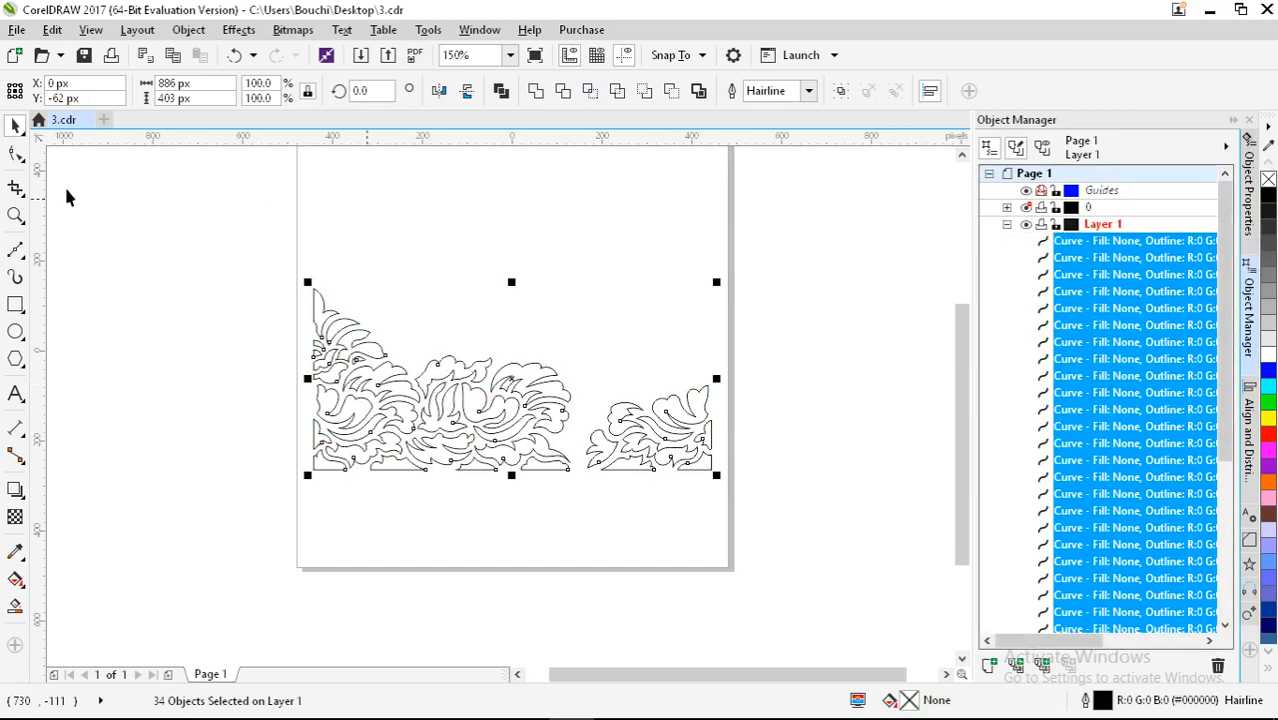
pyautogui.click(232, 55)
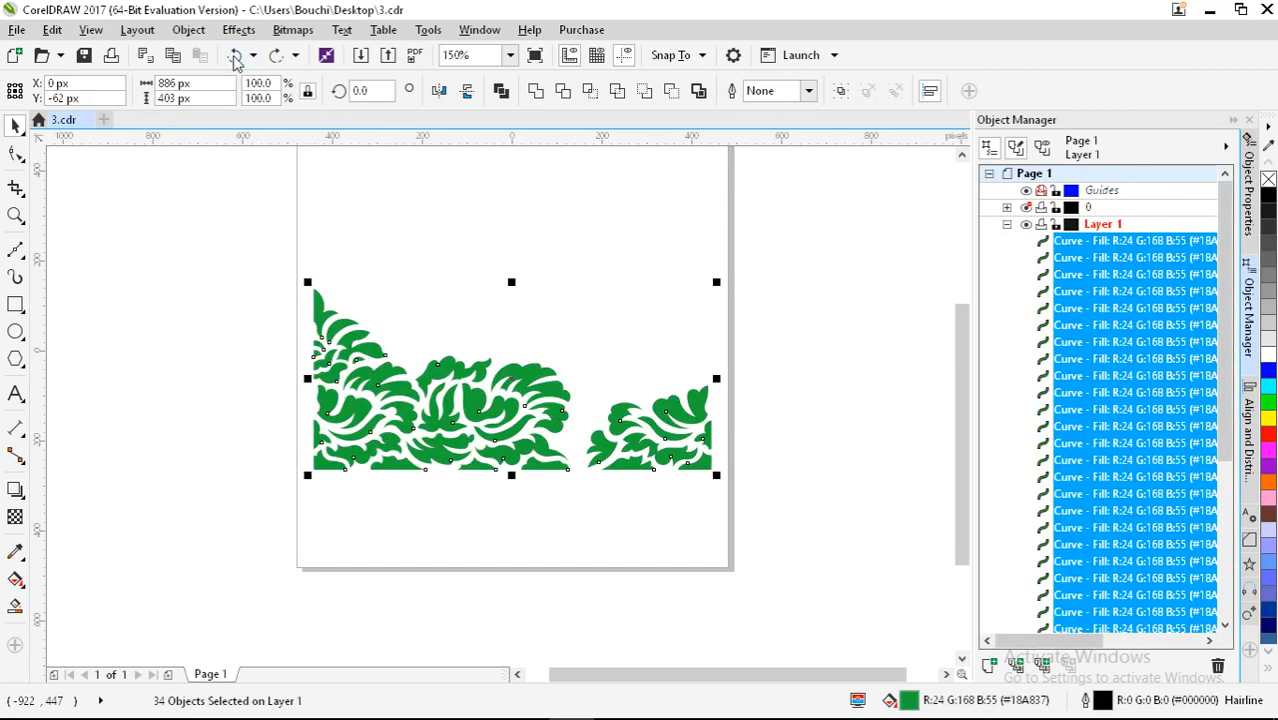
# Step: Show layer 0 to compare, then hide it again so only green pieces remain
pyautogui.click(1026, 209)
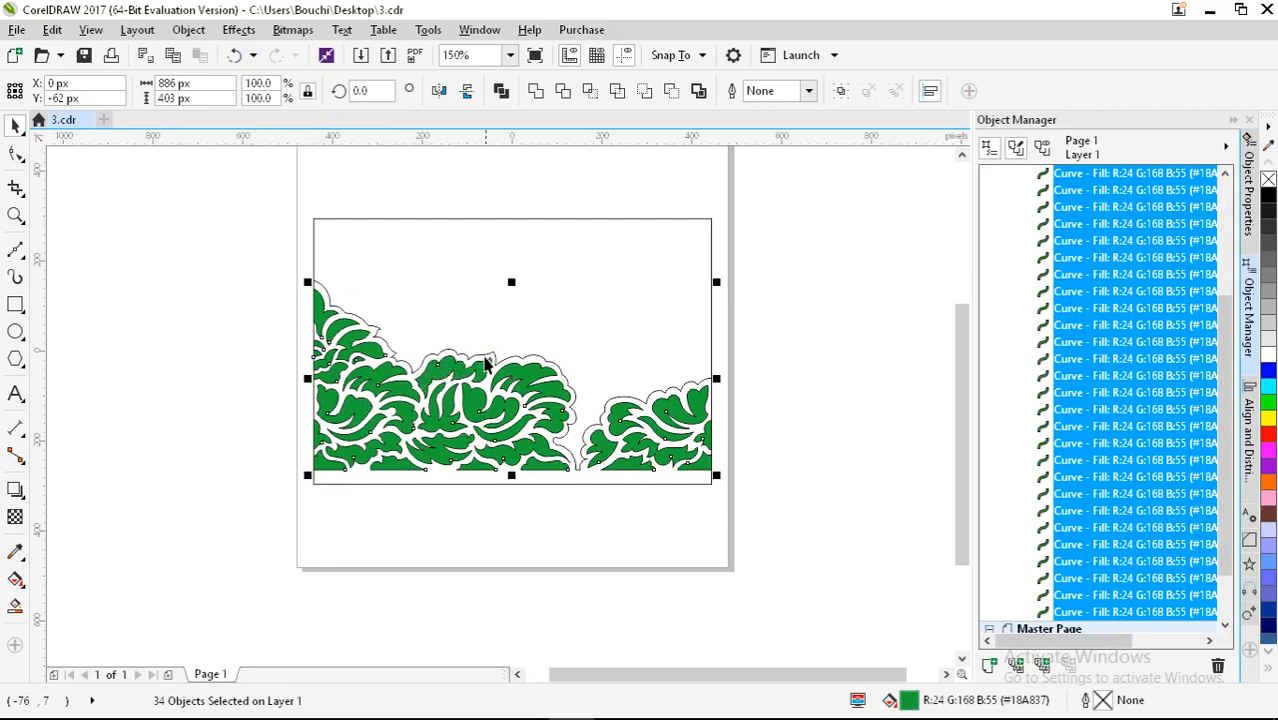
pyautogui.scroll(2, 526, 362)
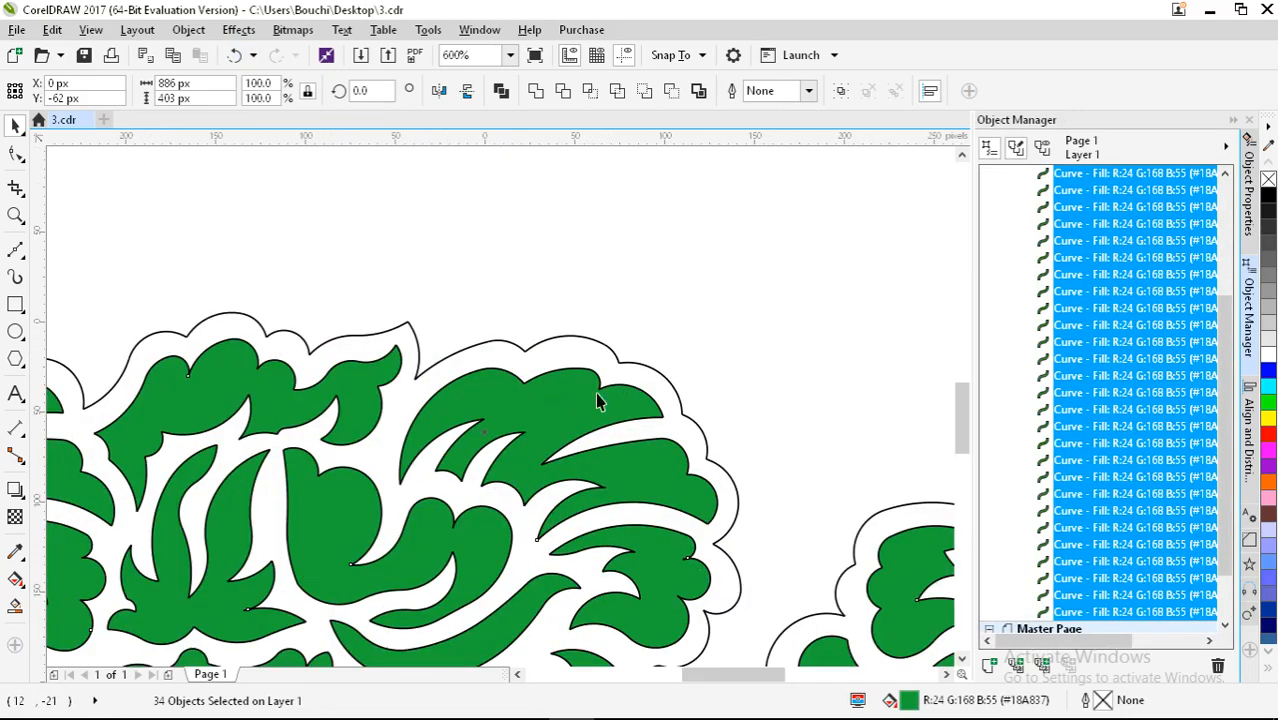
pyautogui.scroll(-1, 597, 401)
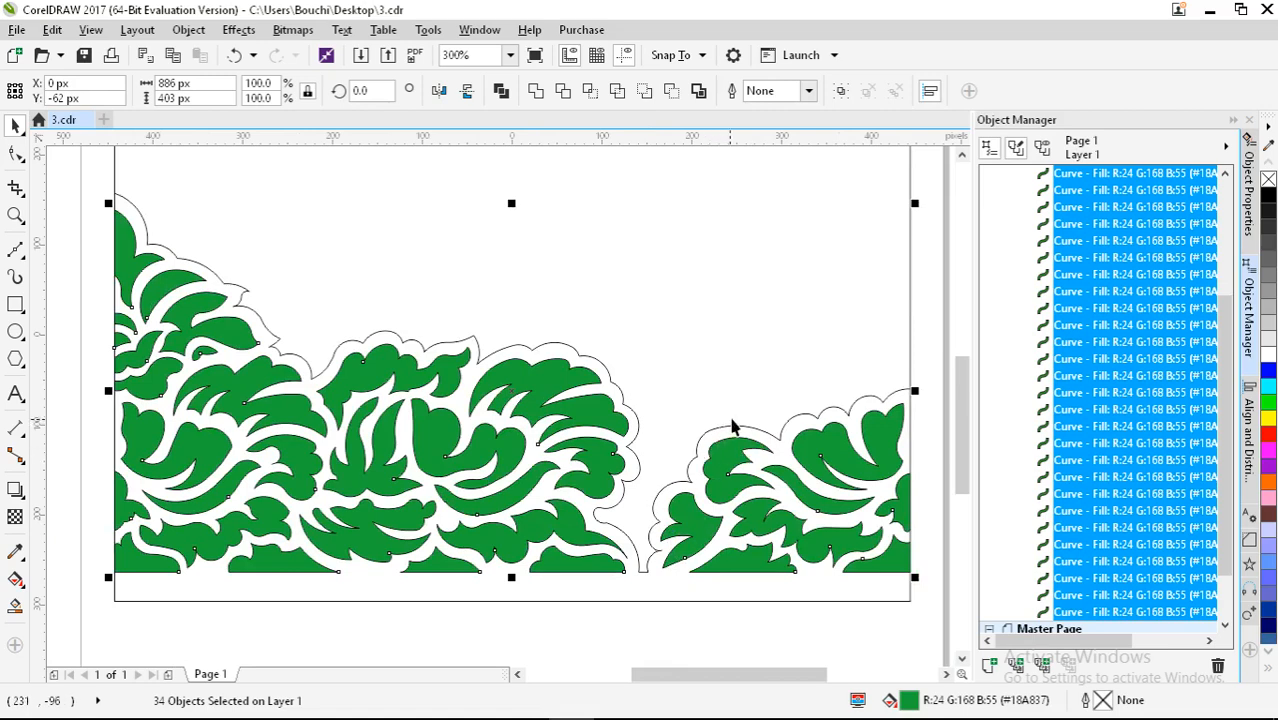
pyautogui.scroll(-2, 528, 405)
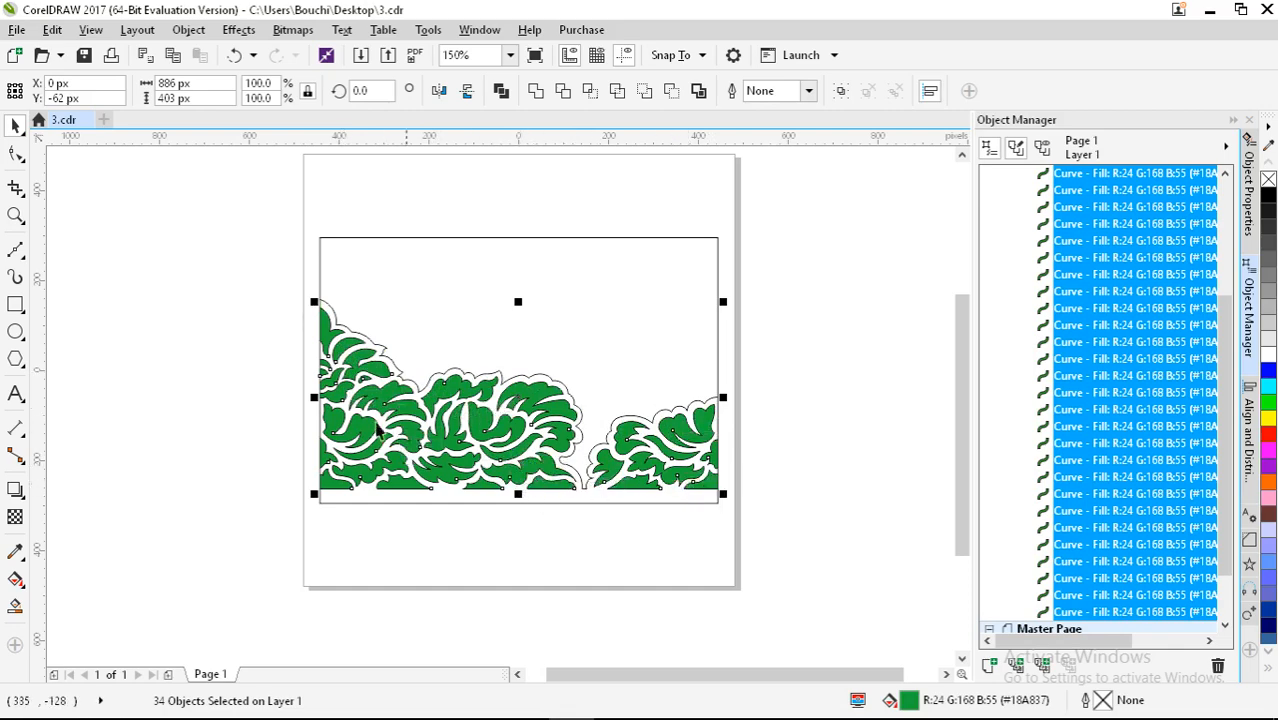
pyautogui.scroll(2, 1095, 240)
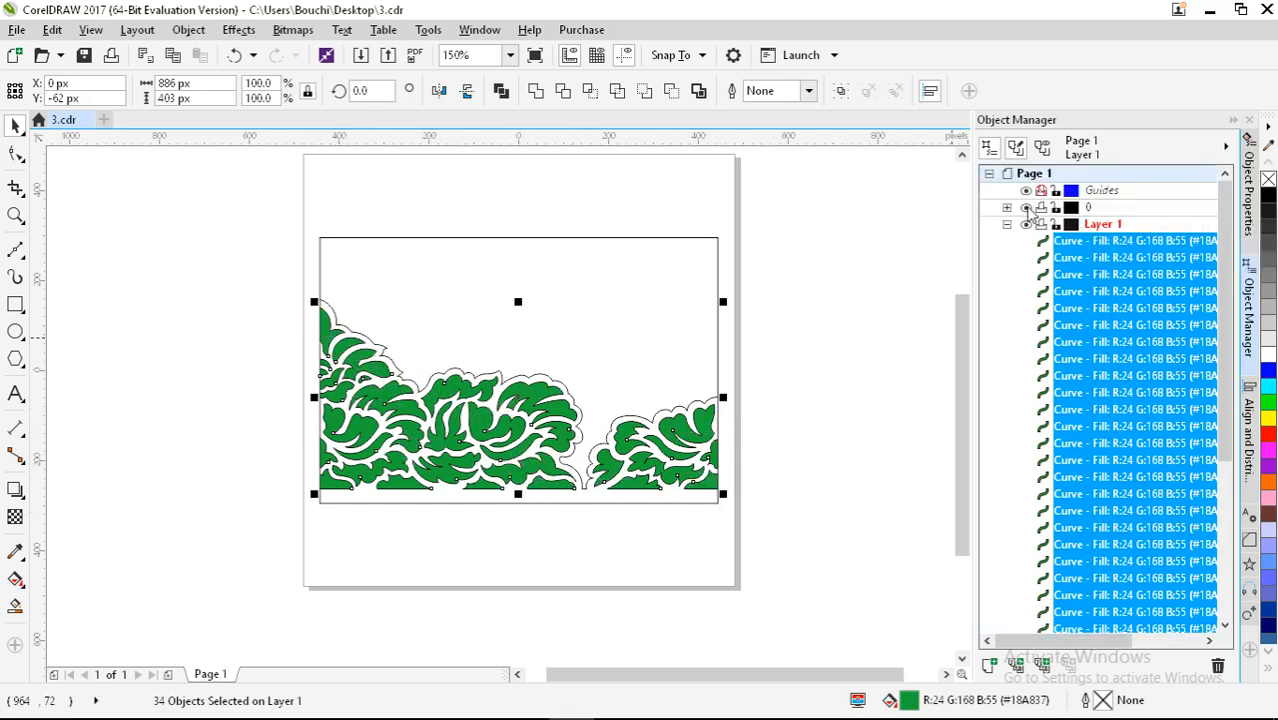
pyautogui.scroll(-3, 1029, 212)
pyautogui.click(257, 292)
pyautogui.scroll(-1, 225, 282)
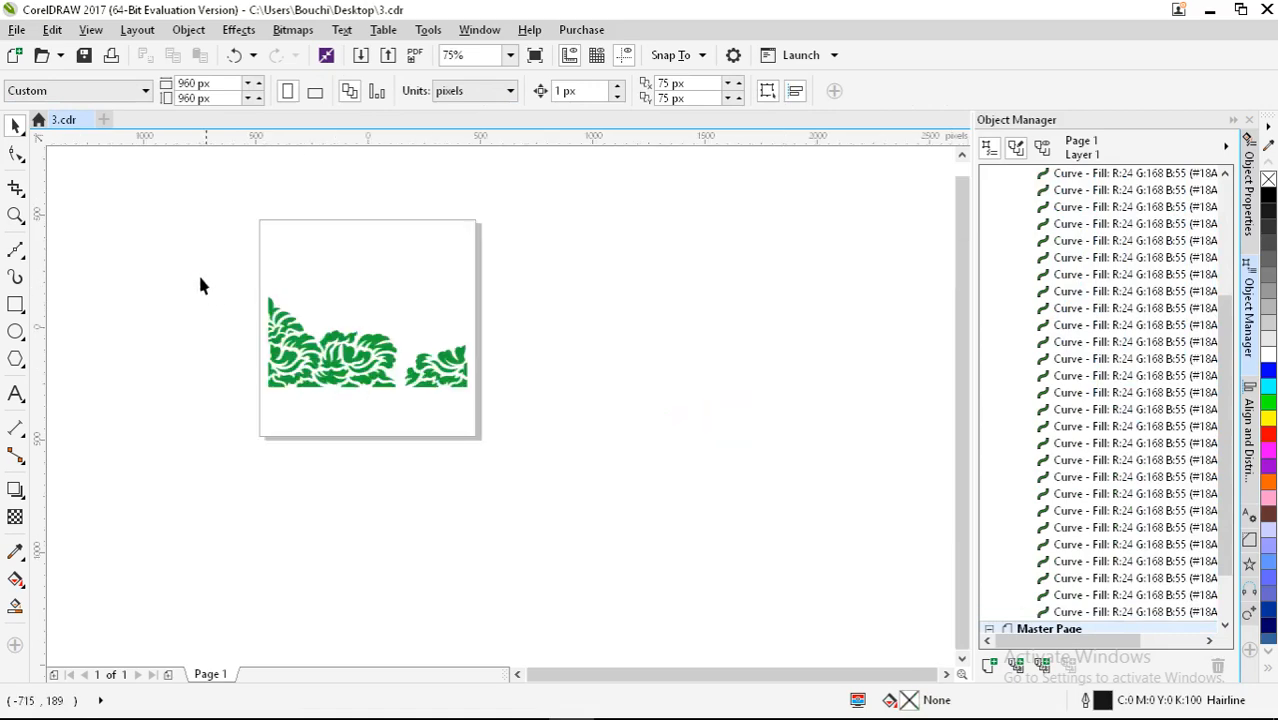
# Step: Copy the green lace border beside the page and add a mirrored copy
pyautogui.moveTo(537, 400); pyautogui.dragTo(537, 400)
pyautogui.moveTo(425, 365); pyautogui.dragTo(818, 420)
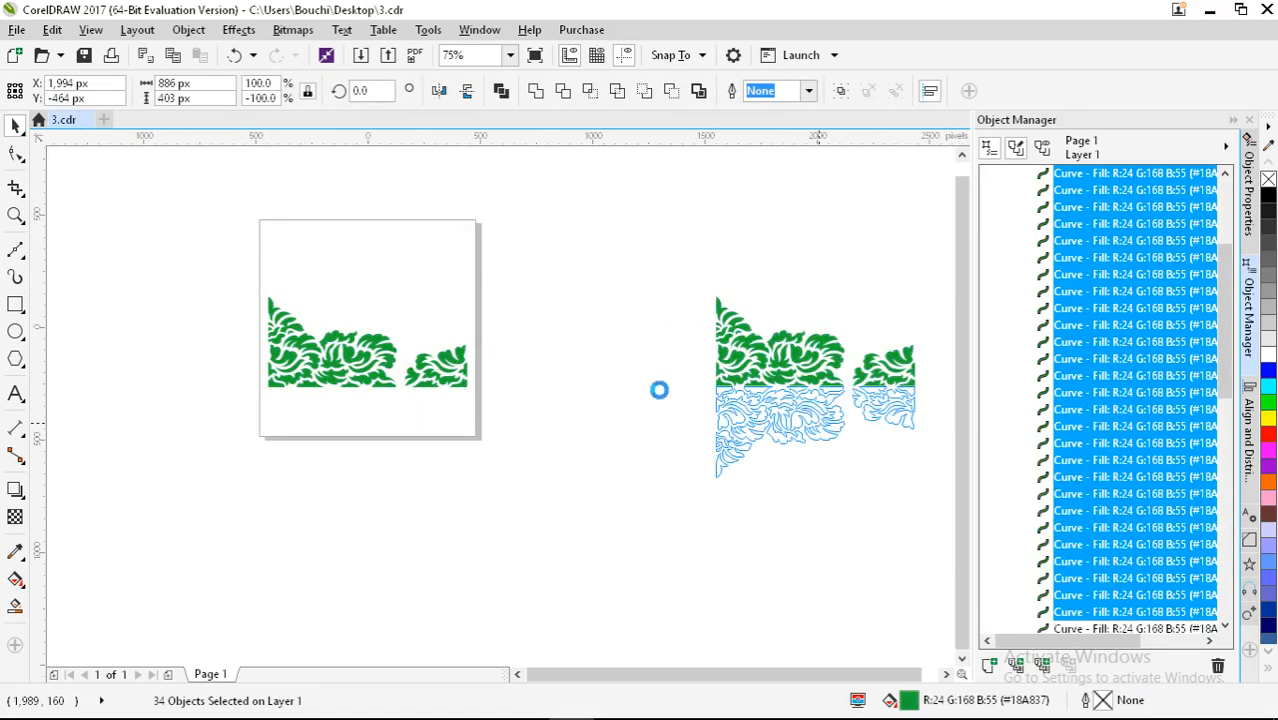
pyautogui.scroll(-1, 659, 390)
pyautogui.moveTo(619, 302); pyautogui.dragTo(790, 452)
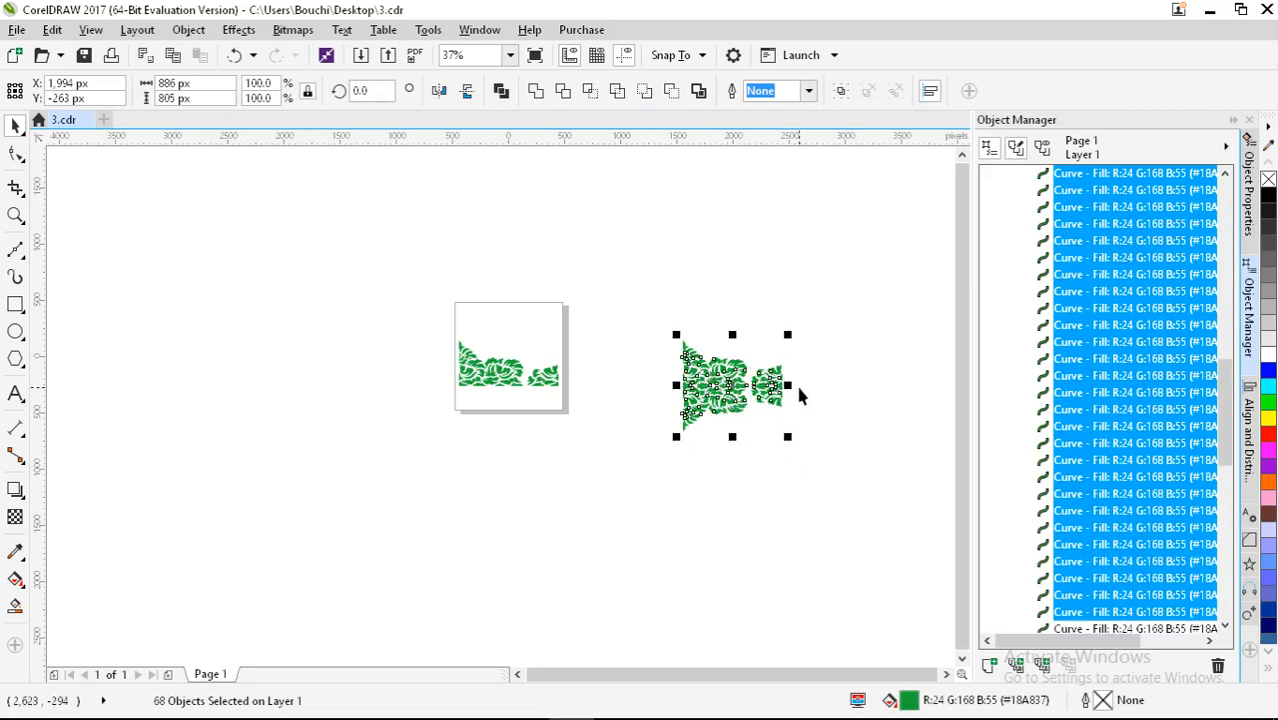
pyautogui.moveTo(788, 385); pyautogui.dragTo(621, 396)
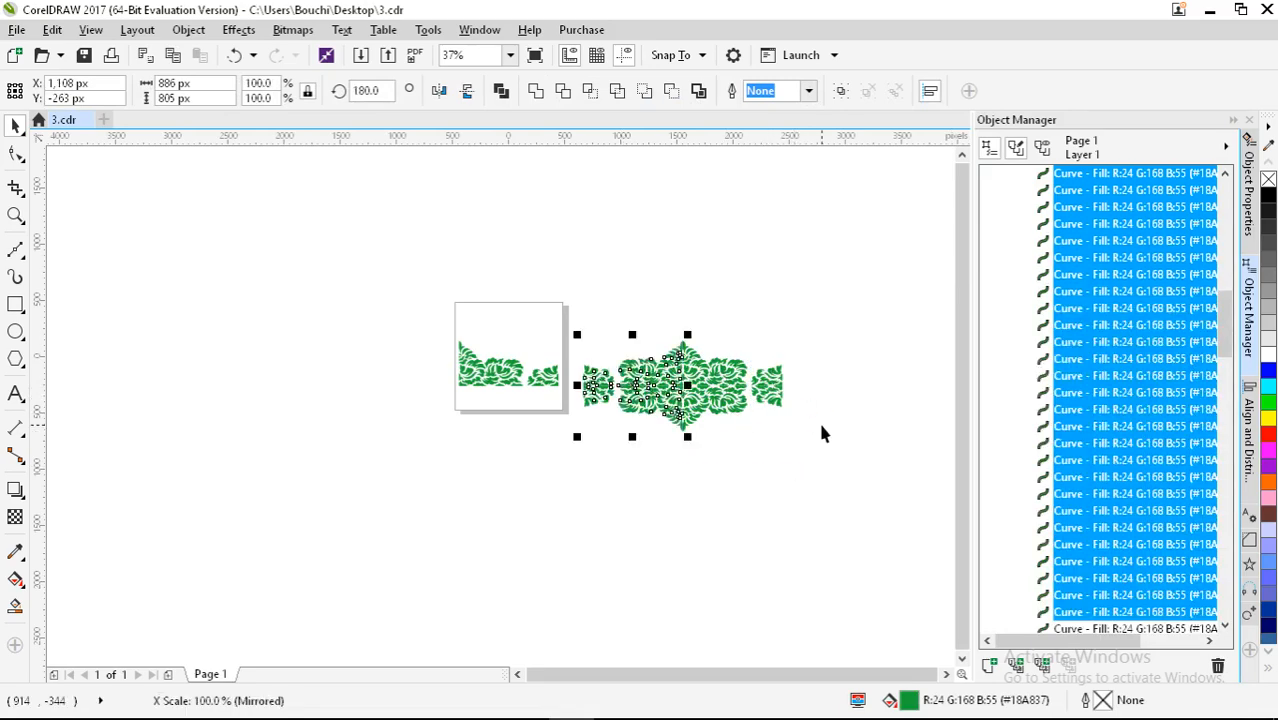
pyautogui.click(818, 420)
pyautogui.scroll(2, 789, 373)
pyautogui.scroll(-1, 775, 358)
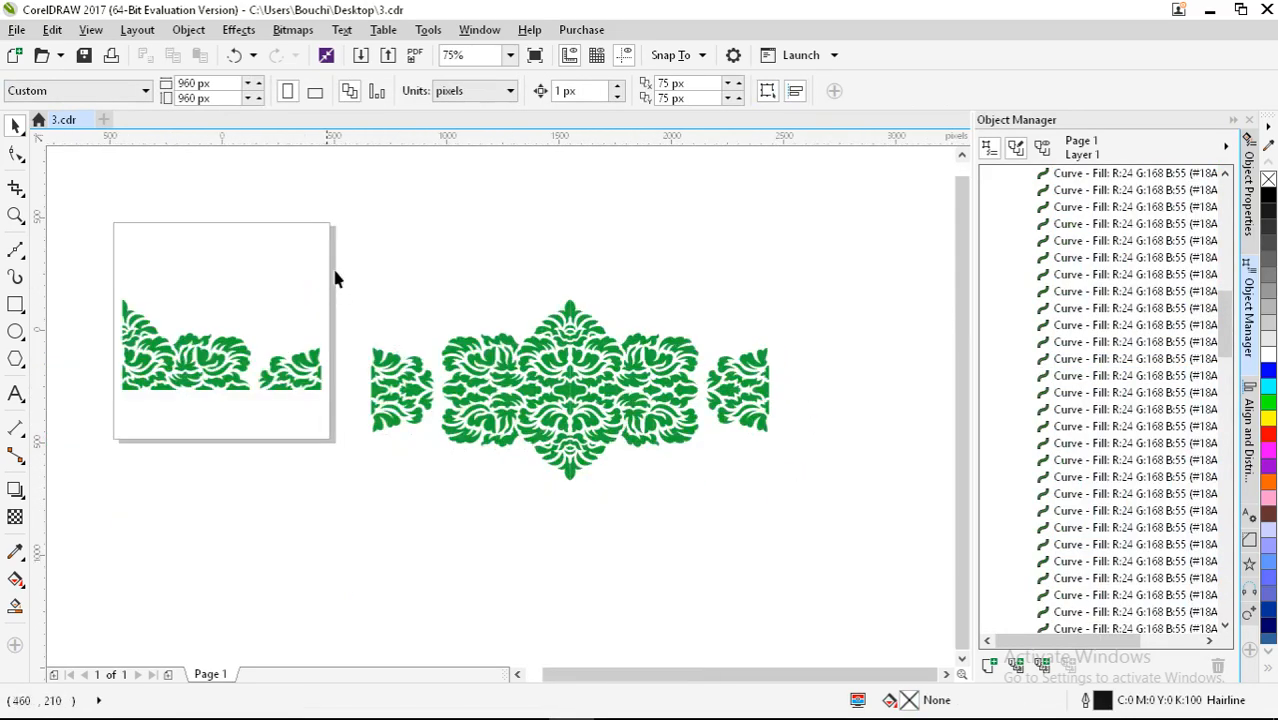
# Step: Weld all curves into one green ornament and move it upward
pyautogui.hotkey('ctrl', 'a')
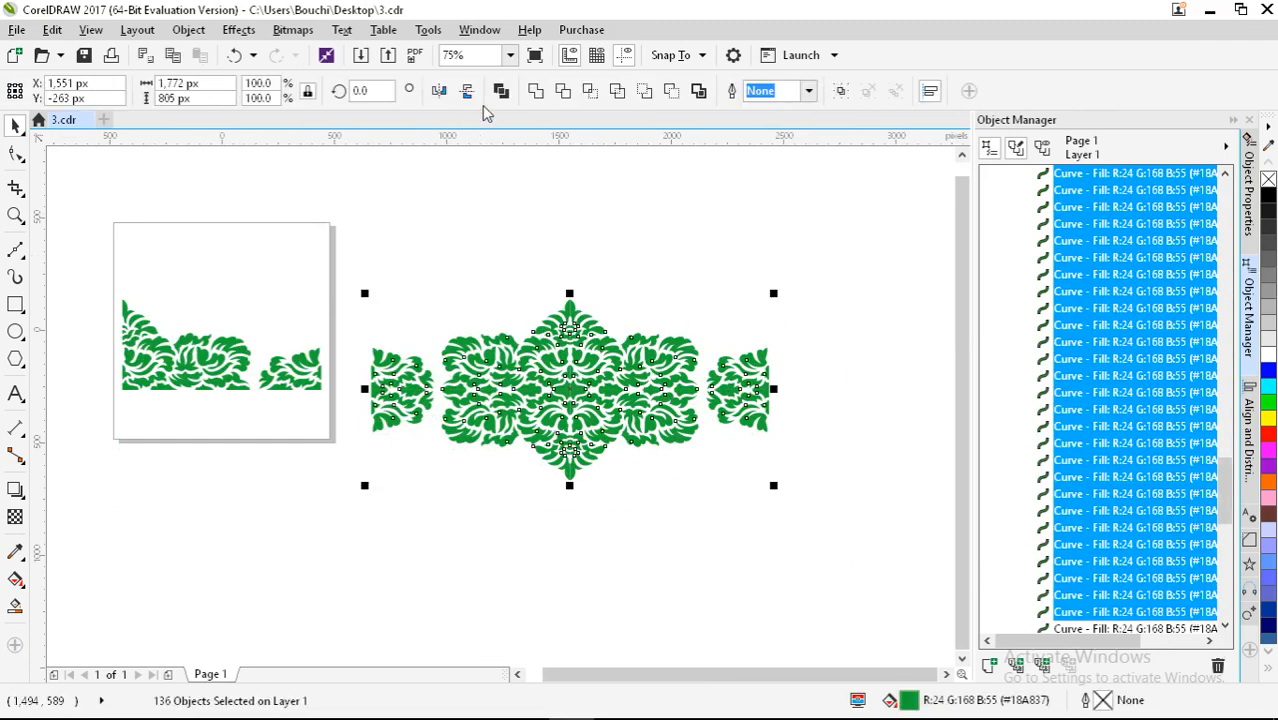
pyautogui.click(536, 91)
pyautogui.click(572, 272)
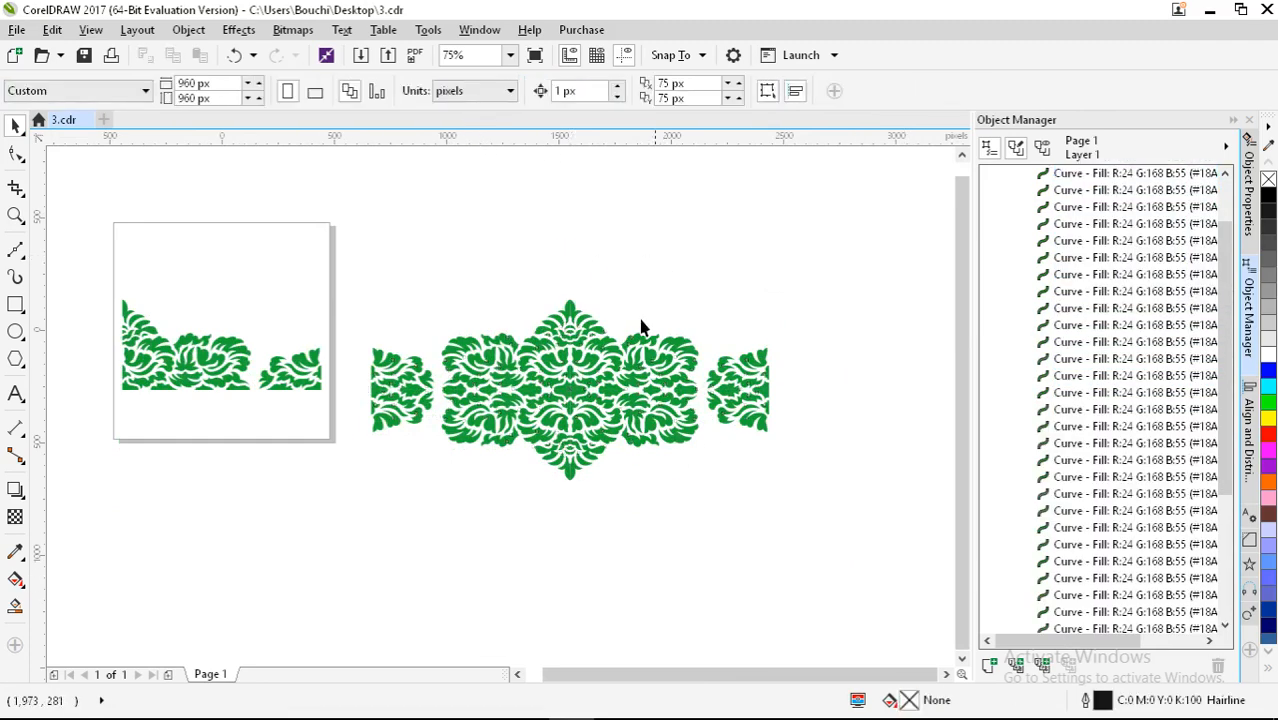
pyautogui.click(625, 341)
pyautogui.moveTo(588, 367); pyautogui.dragTo(619, 284)
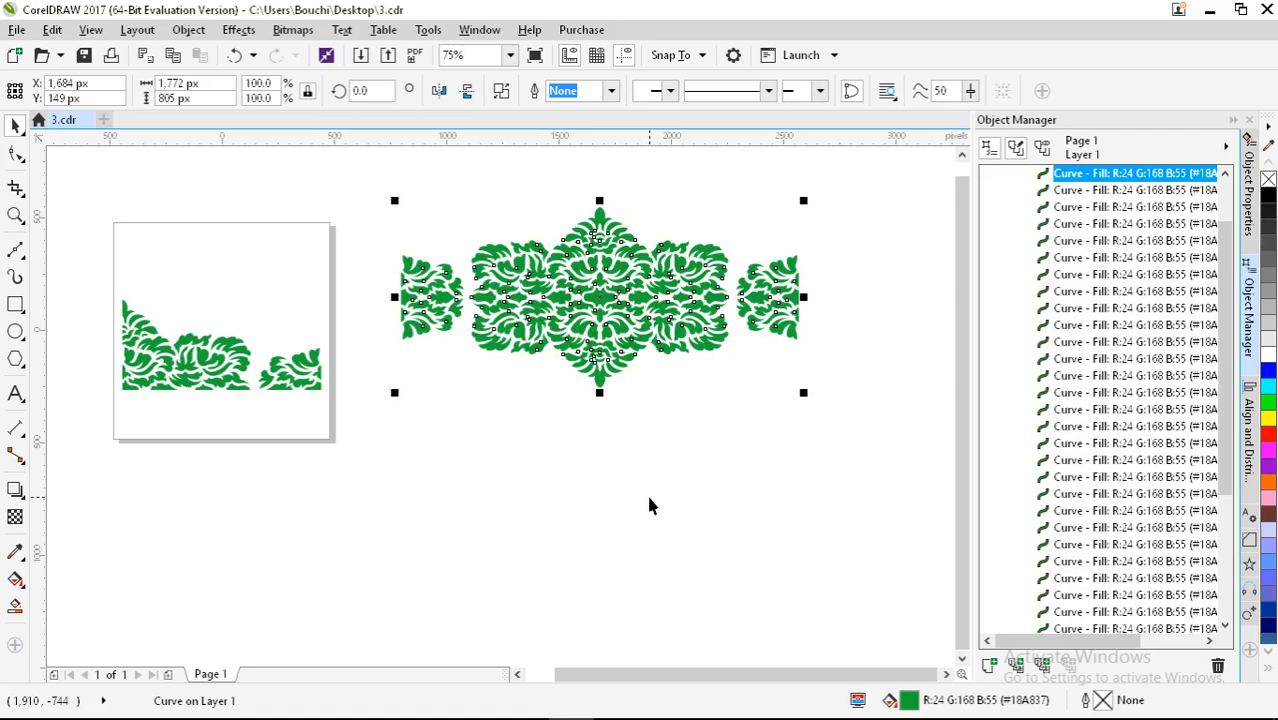
# Step: Inspect the welded ornament's nodes with the Shape tool, then select and delete it
pyautogui.scroll(4, 642, 485)
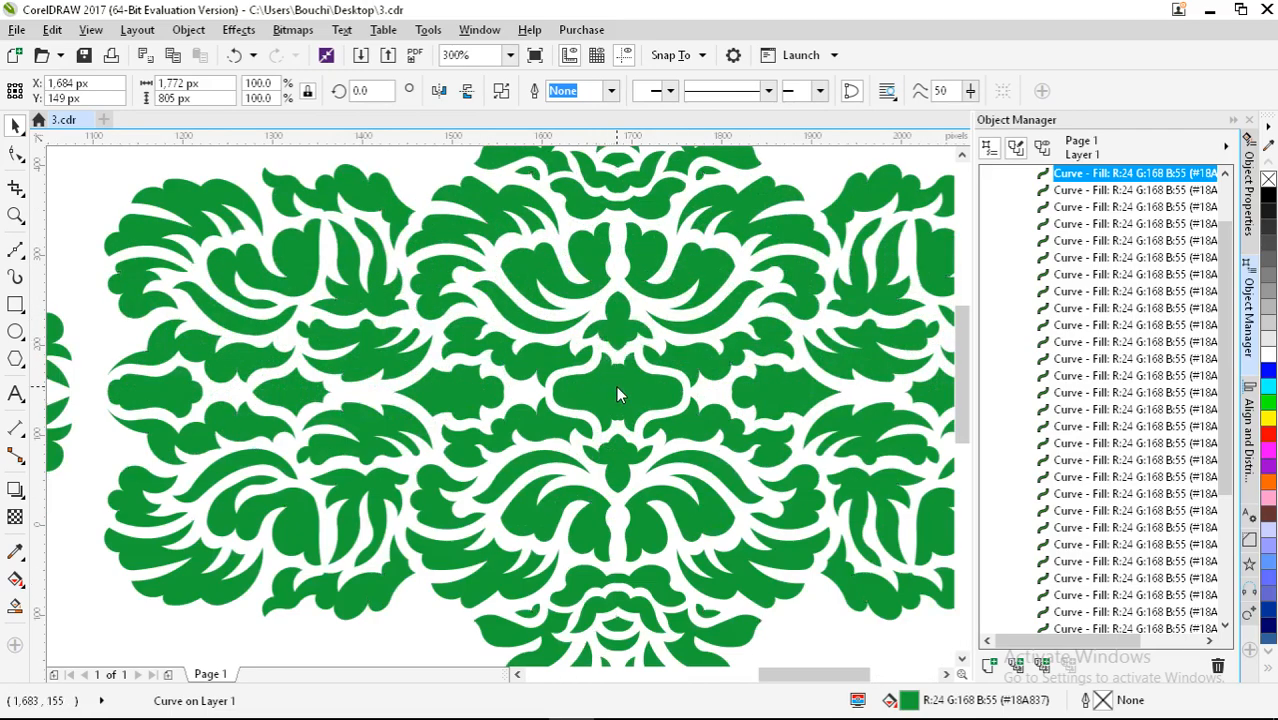
pyautogui.scroll(-2, 560, 364)
pyautogui.press('F10')
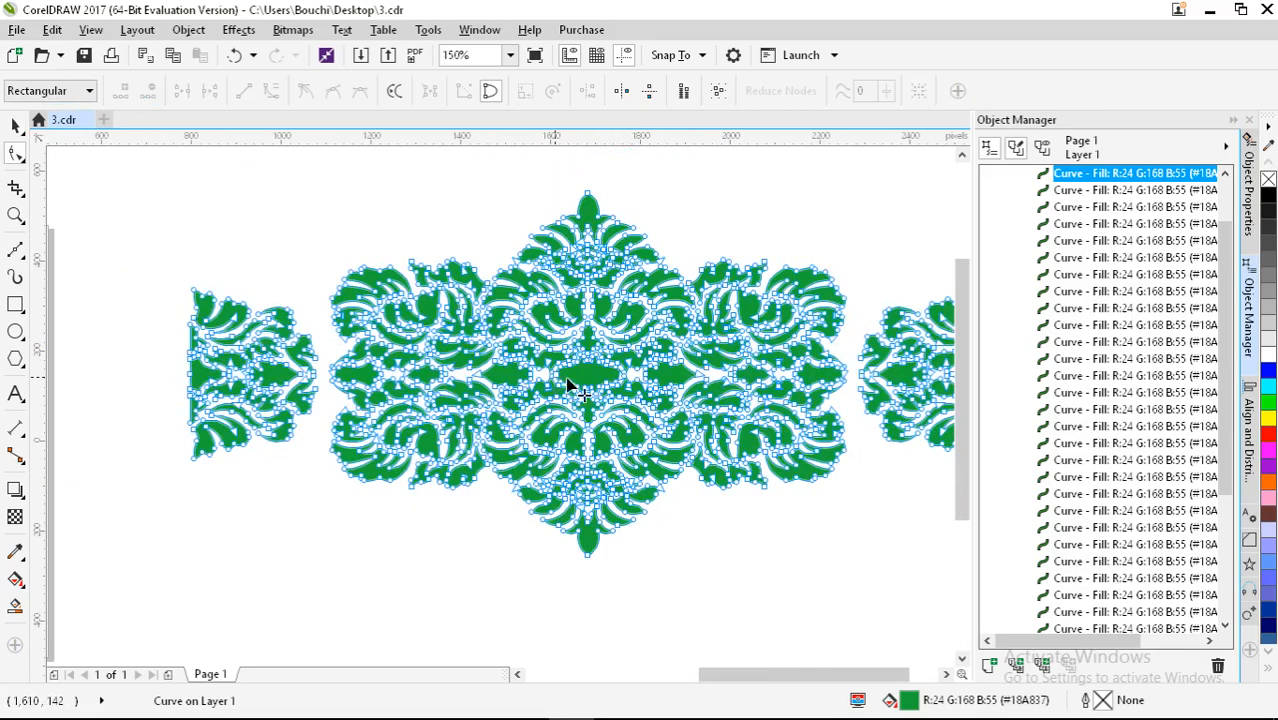
pyautogui.scroll(-1, 680, 362)
pyautogui.scroll(-2, 680, 362)
pyautogui.click(15, 125)
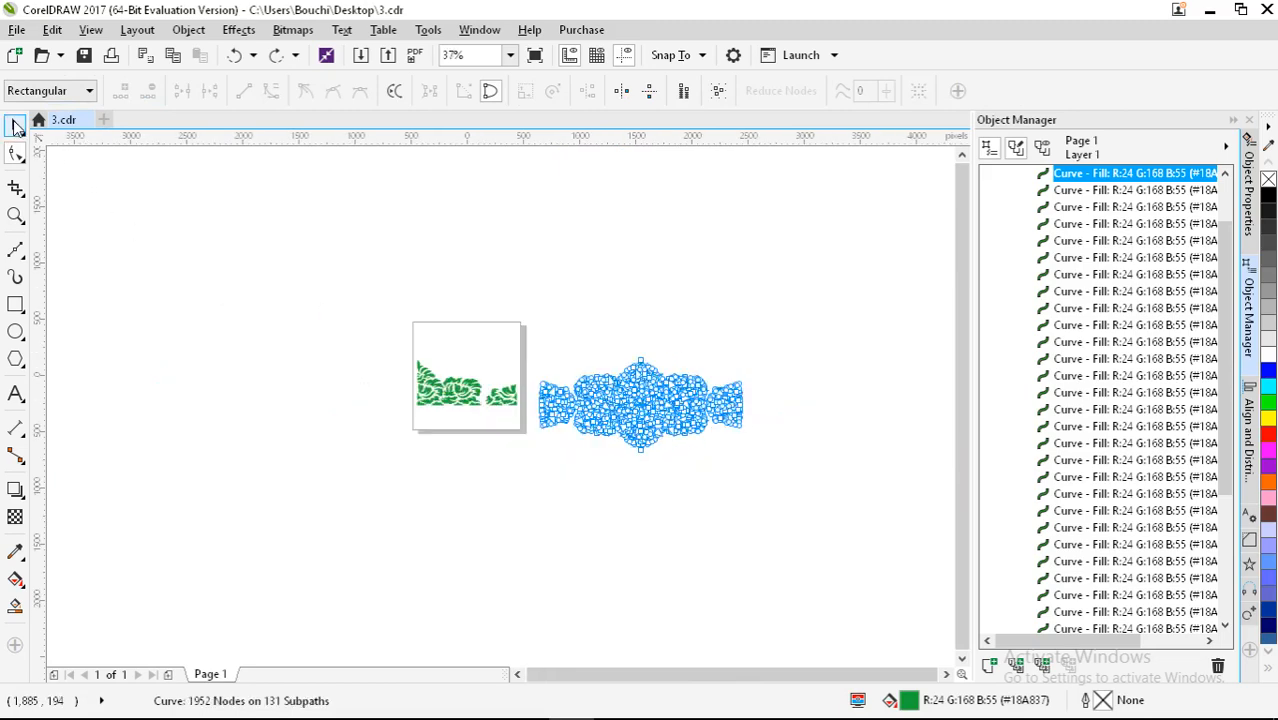
pyautogui.moveTo(536, 285); pyautogui.dragTo(794, 521)
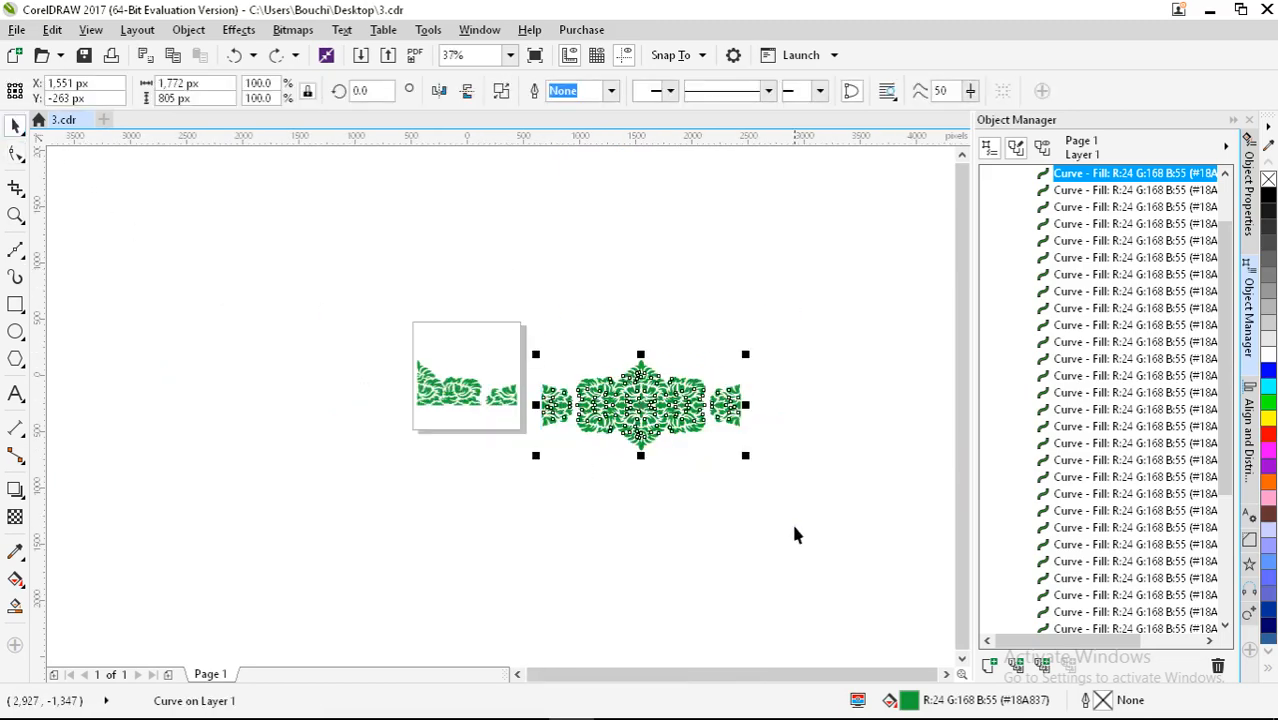
pyautogui.press('Delete')
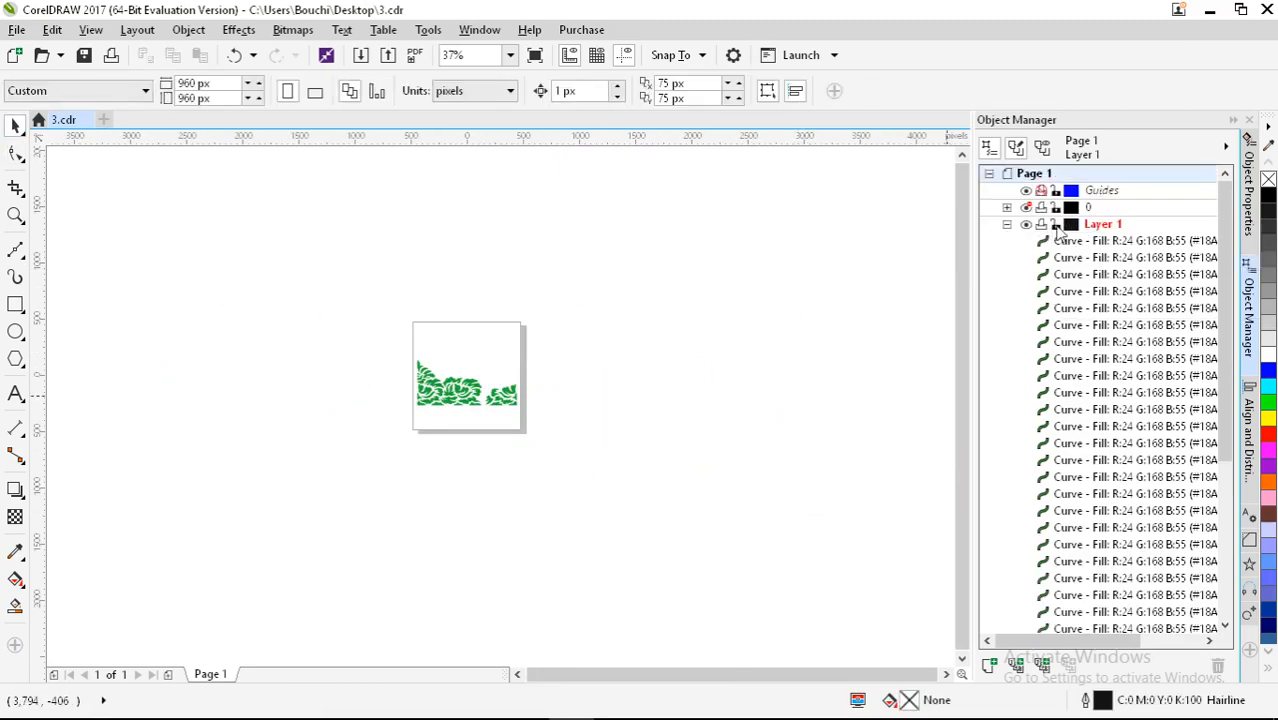
# Step: Lock and hide Layer 1, and show layer 0 with the outlined border
pyautogui.click(1055, 224)
pyautogui.click(1007, 225)
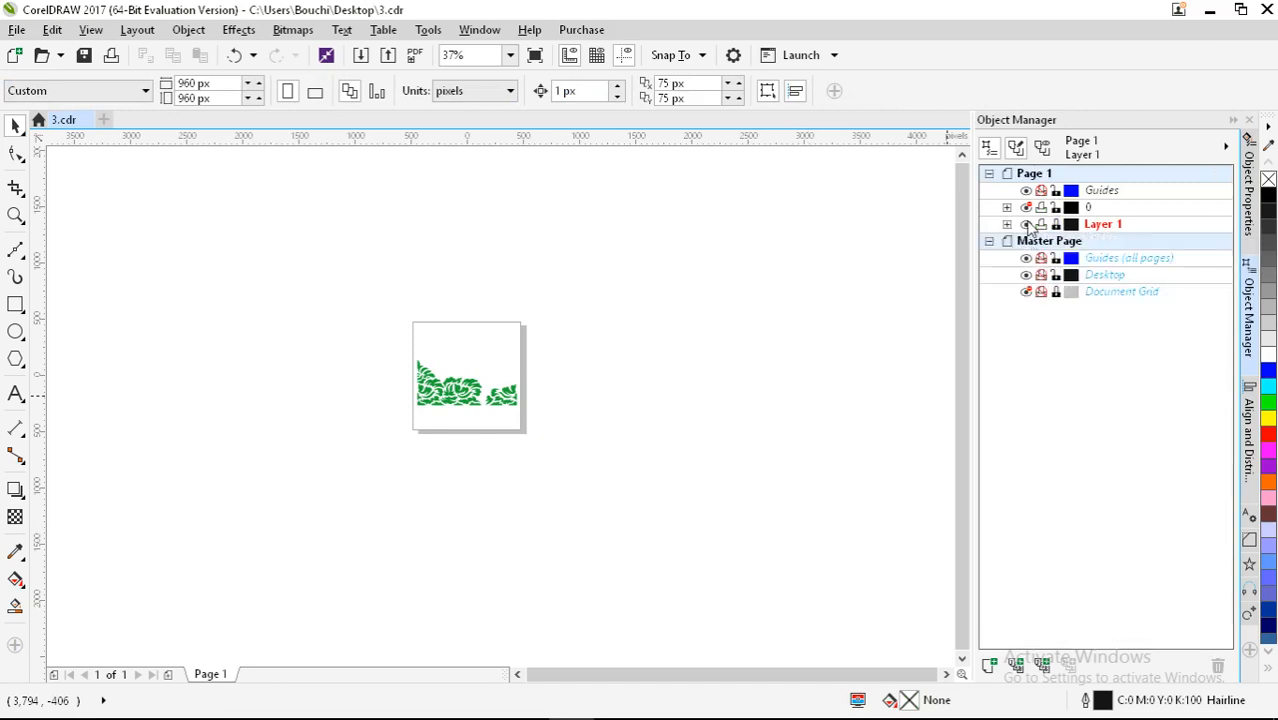
pyautogui.click(1026, 225)
pyautogui.click(1025, 207)
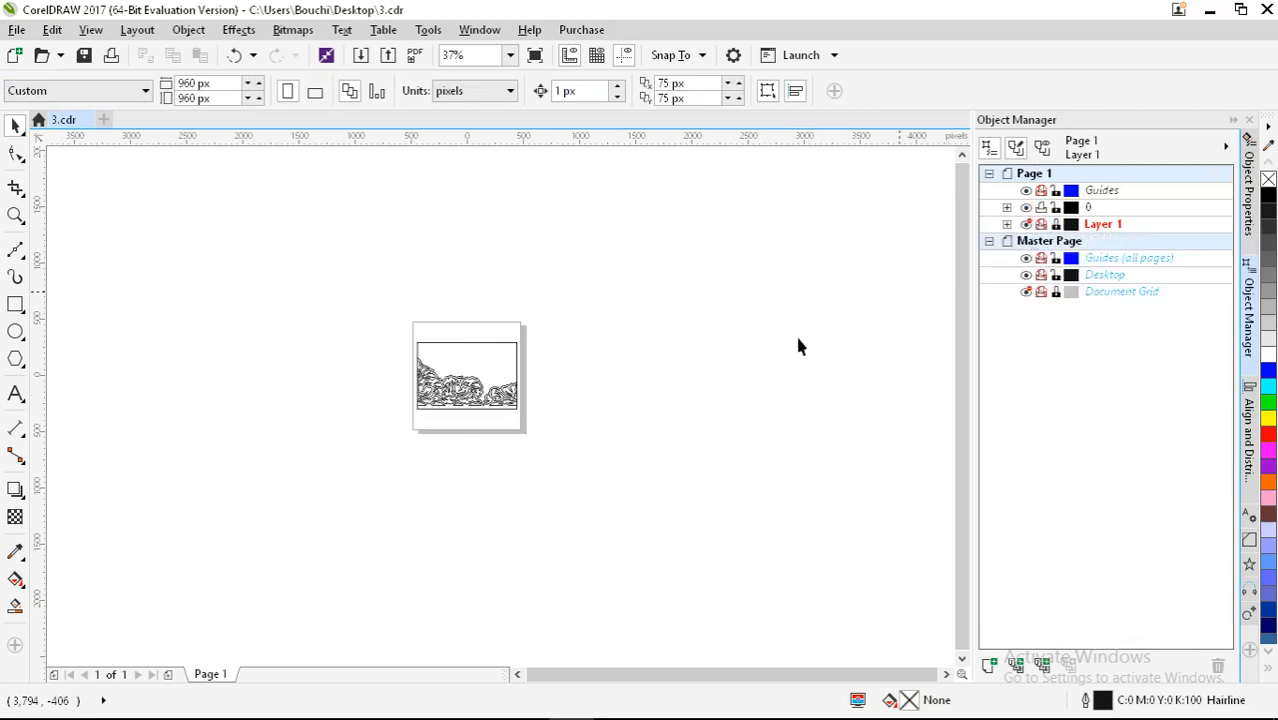
# Step: Marquee-select the 404 outline curves, place a copy left of the page, and Weld
pyautogui.scroll(3, 450, 380)
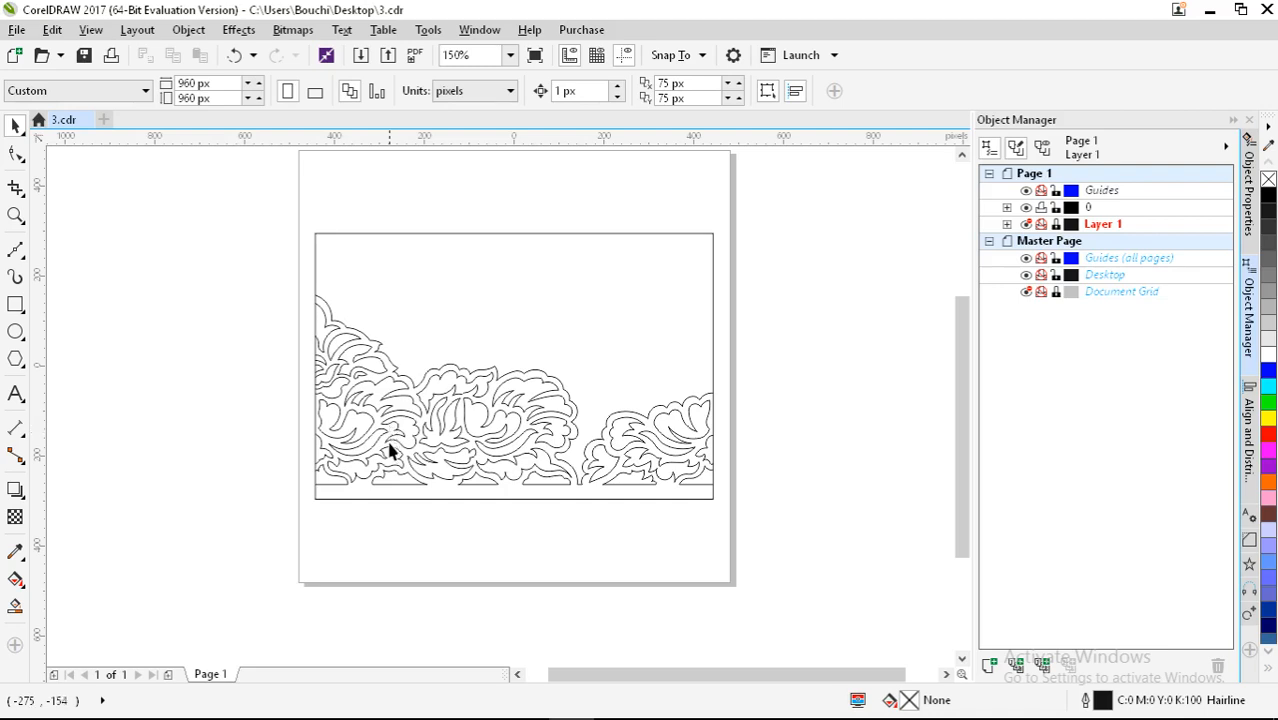
pyautogui.click(385, 382)
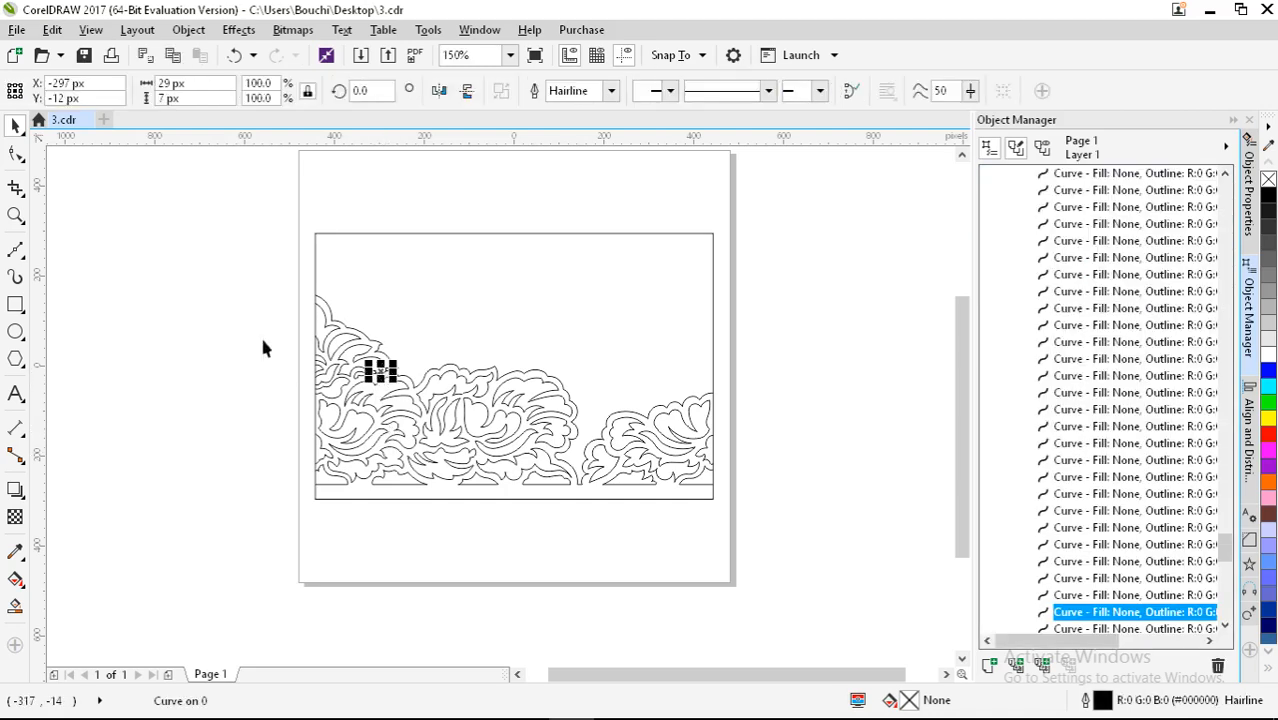
pyautogui.click(238, 277)
pyautogui.moveTo(237, 271); pyautogui.dragTo(809, 489)
pyautogui.scroll(-4, 844, 437)
pyautogui.moveTo(793, 428); pyautogui.dragTo(466, 440)
pyautogui.scroll(4, 466, 440)
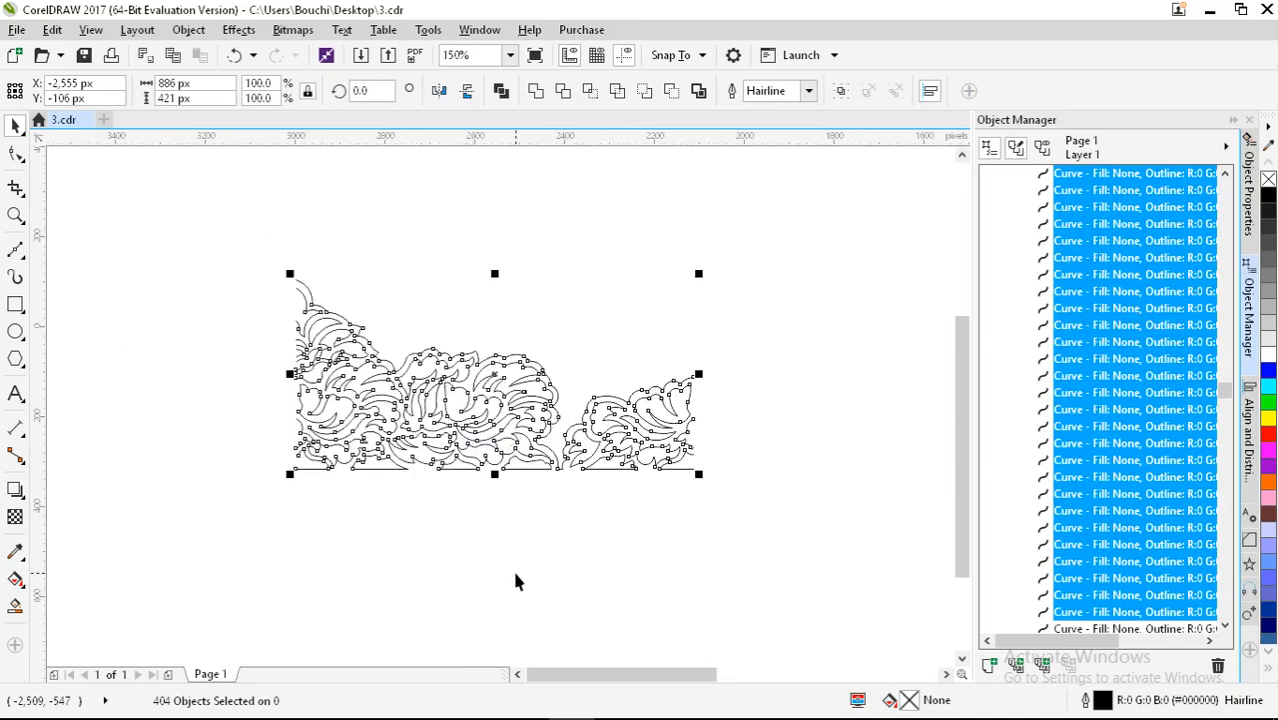
pyautogui.click(537, 93)
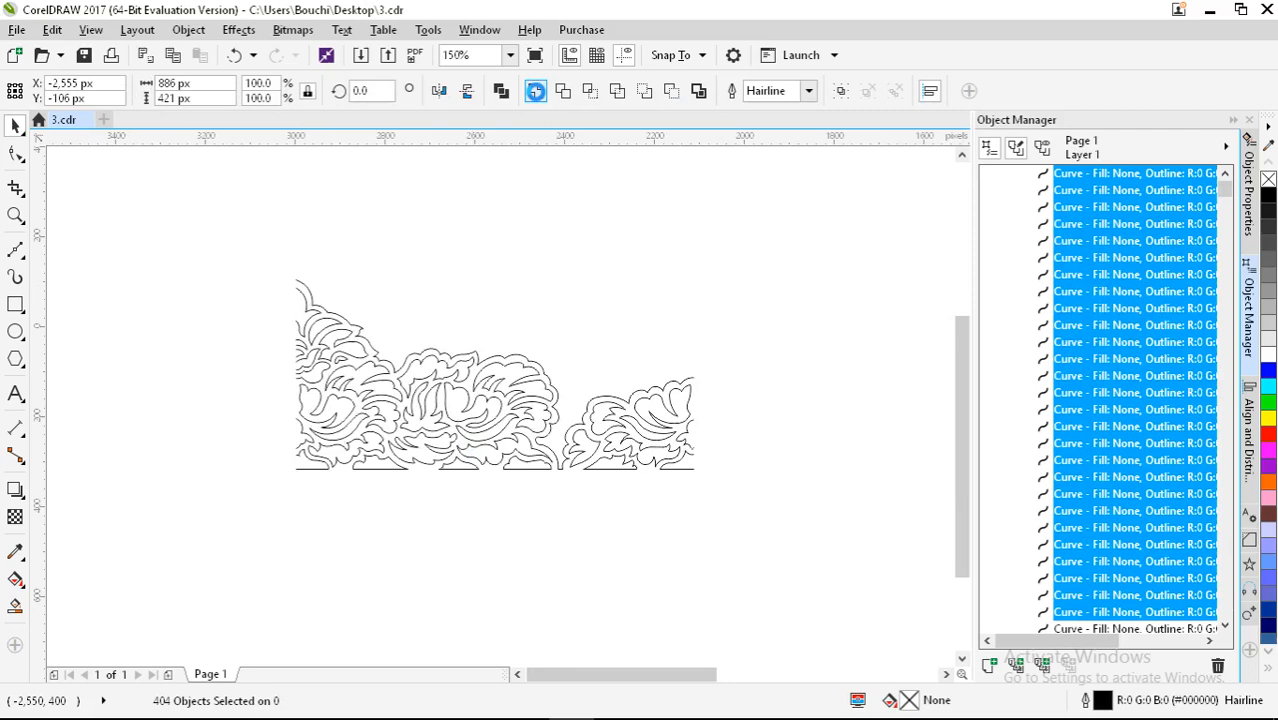
# Step: Give the welded copy a red outline to inspect its nodes, then undo the colour
pyautogui.rightClick(1267, 433)
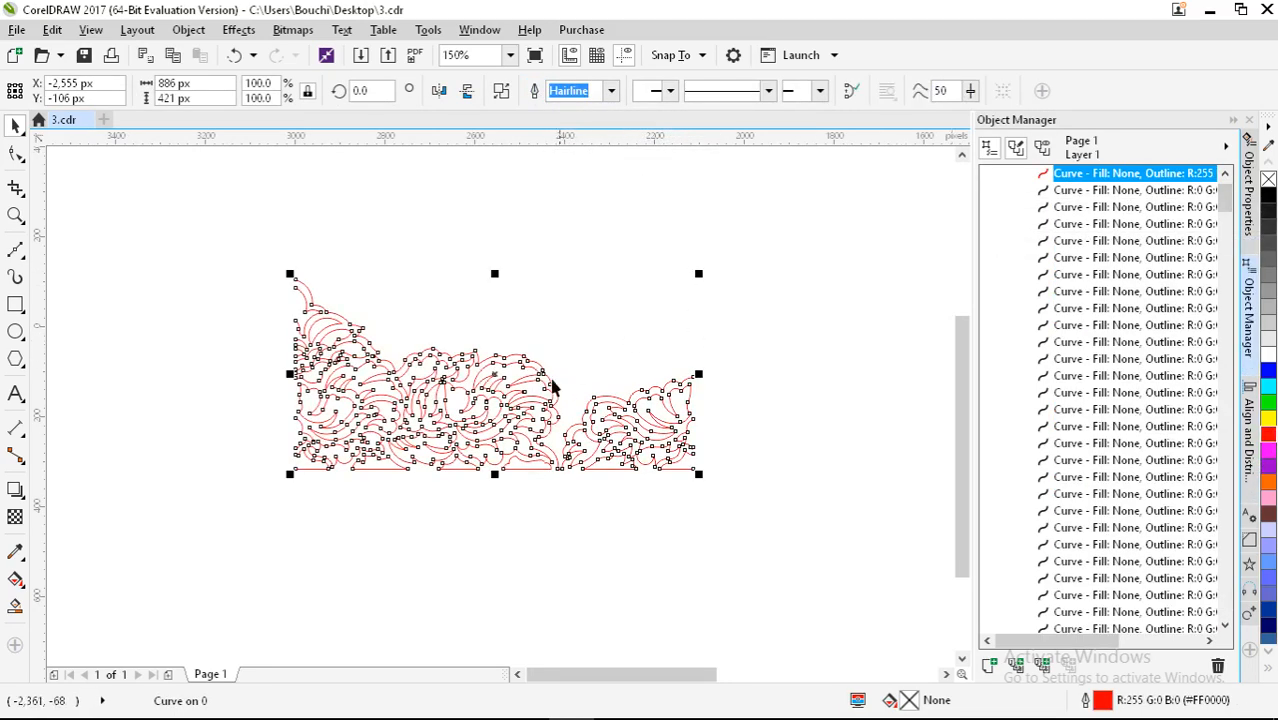
pyautogui.scroll(2, 497, 372)
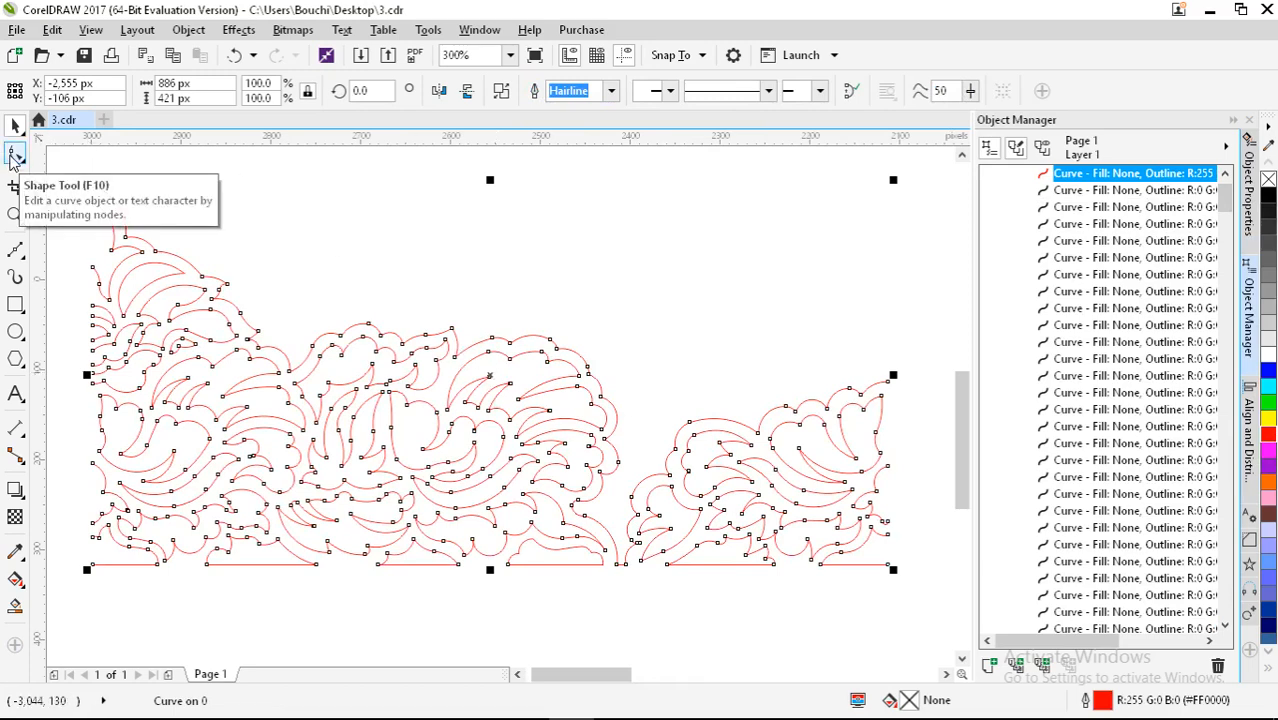
pyautogui.click(15, 155)
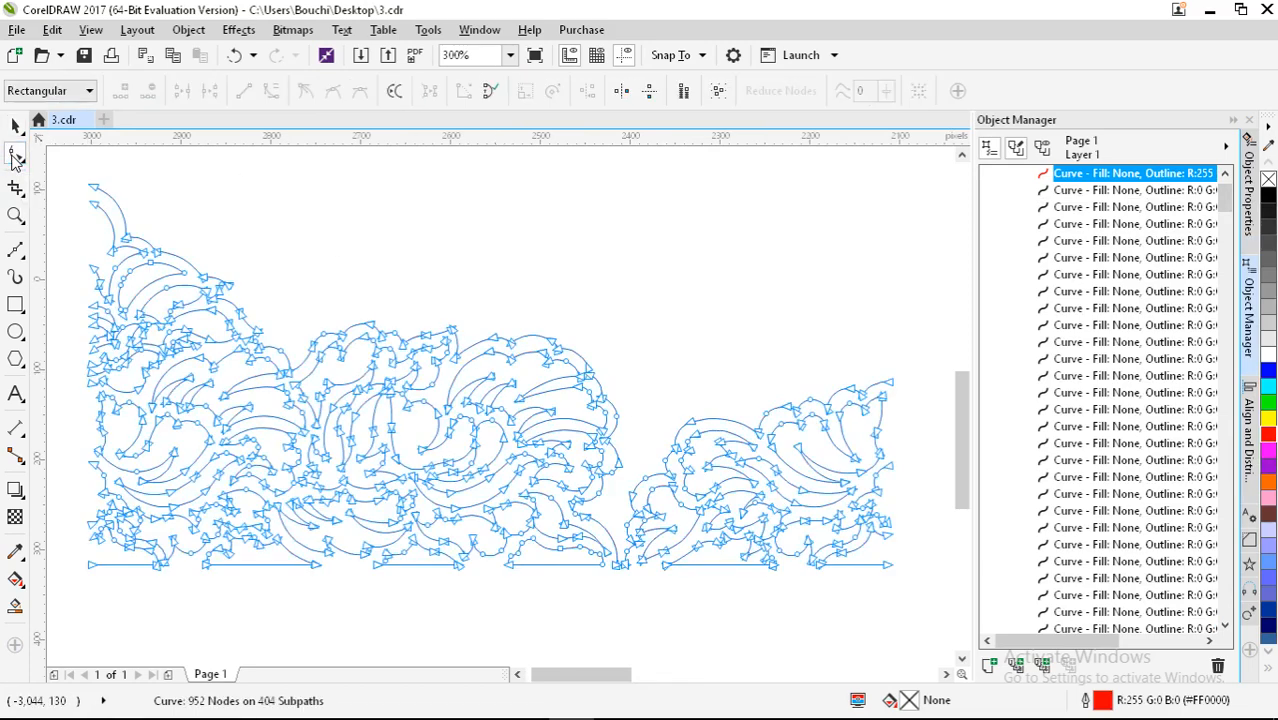
pyautogui.scroll(4, 558, 348)
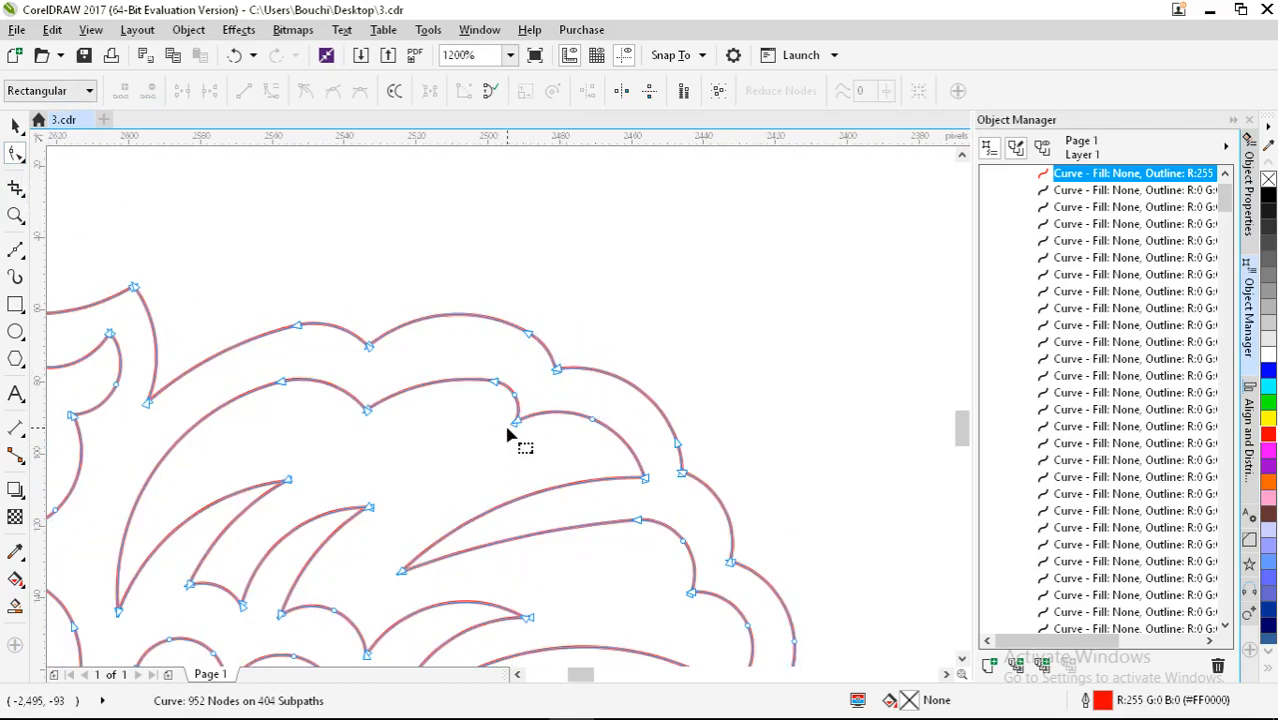
pyautogui.scroll(2, 508, 434)
pyautogui.scroll(-6, 505, 363)
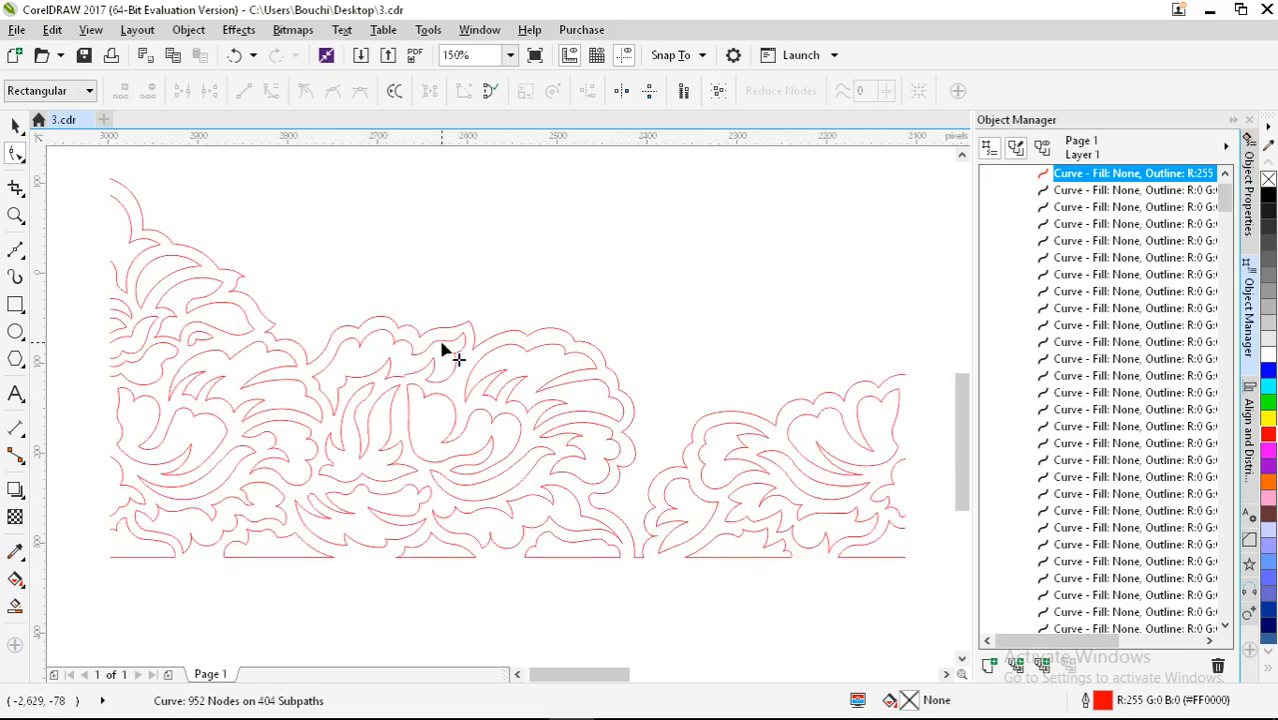
pyautogui.scroll(4, 442, 349)
pyautogui.scroll(-4, 477, 347)
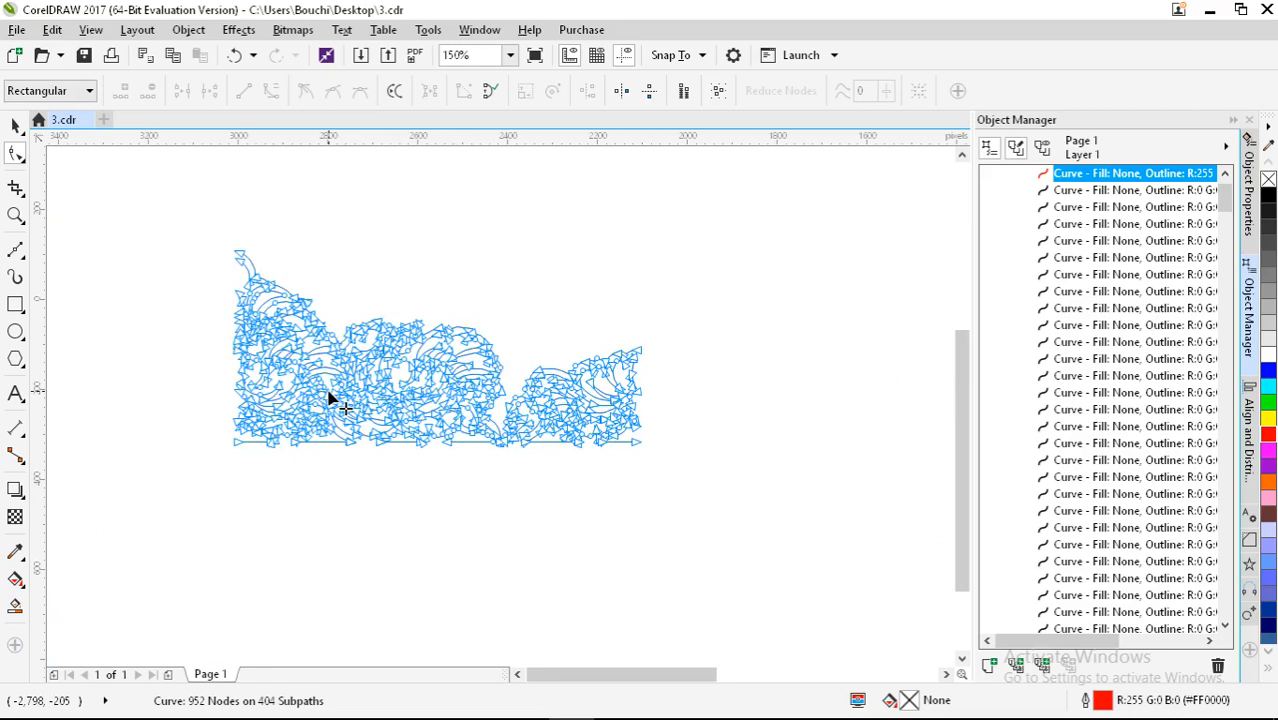
pyautogui.hotkey('ctrl', 'z')
# Step: Select and delete the welded copy left of the page, then recentre the view
pyautogui.click(15, 126)
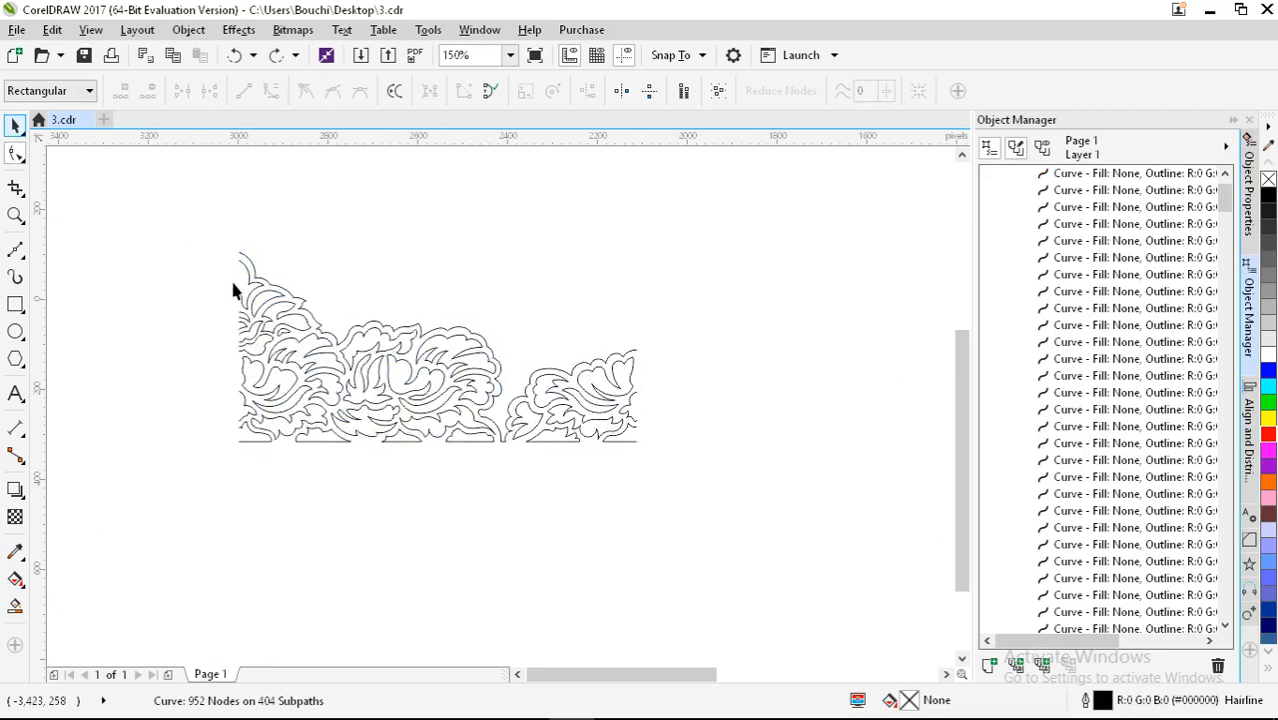
pyautogui.scroll(-2, 233, 316)
pyautogui.moveTo(171, 254); pyautogui.dragTo(439, 421)
pyautogui.press('Delete')
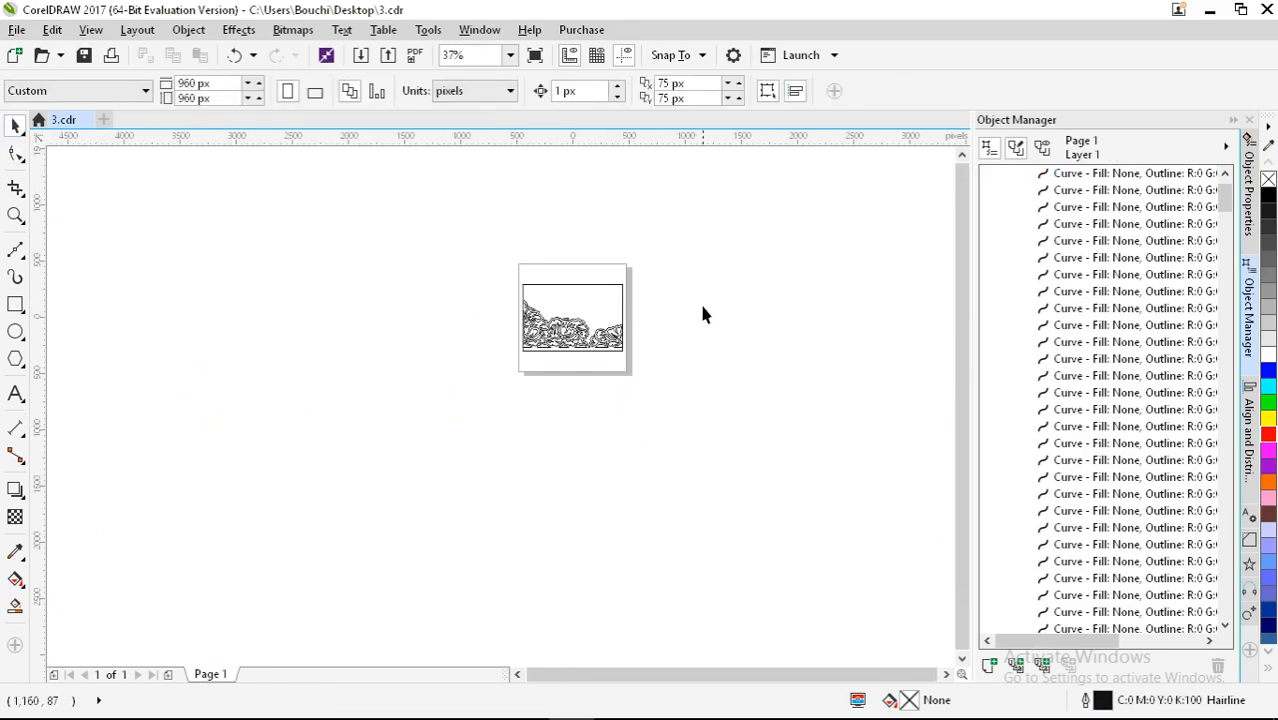
pyautogui.scroll(4, 605, 326)
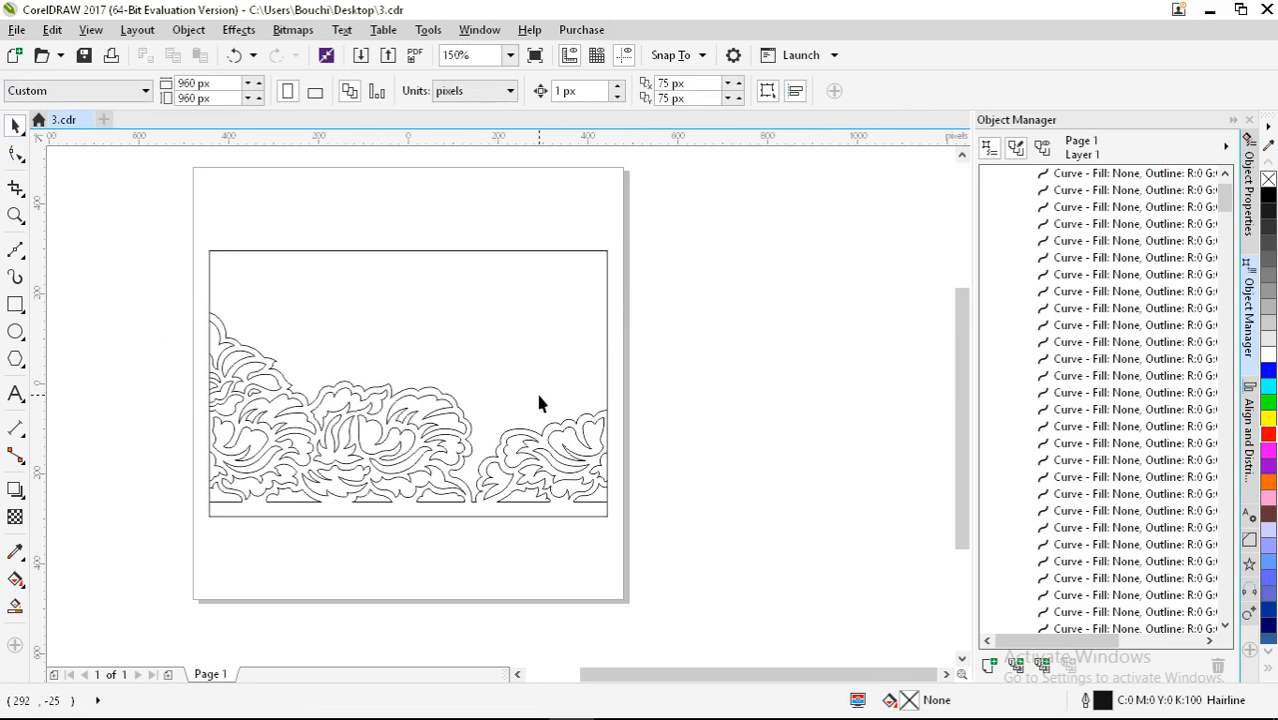
pyautogui.moveTo(575, 395); pyautogui.dragTo(627, 357)
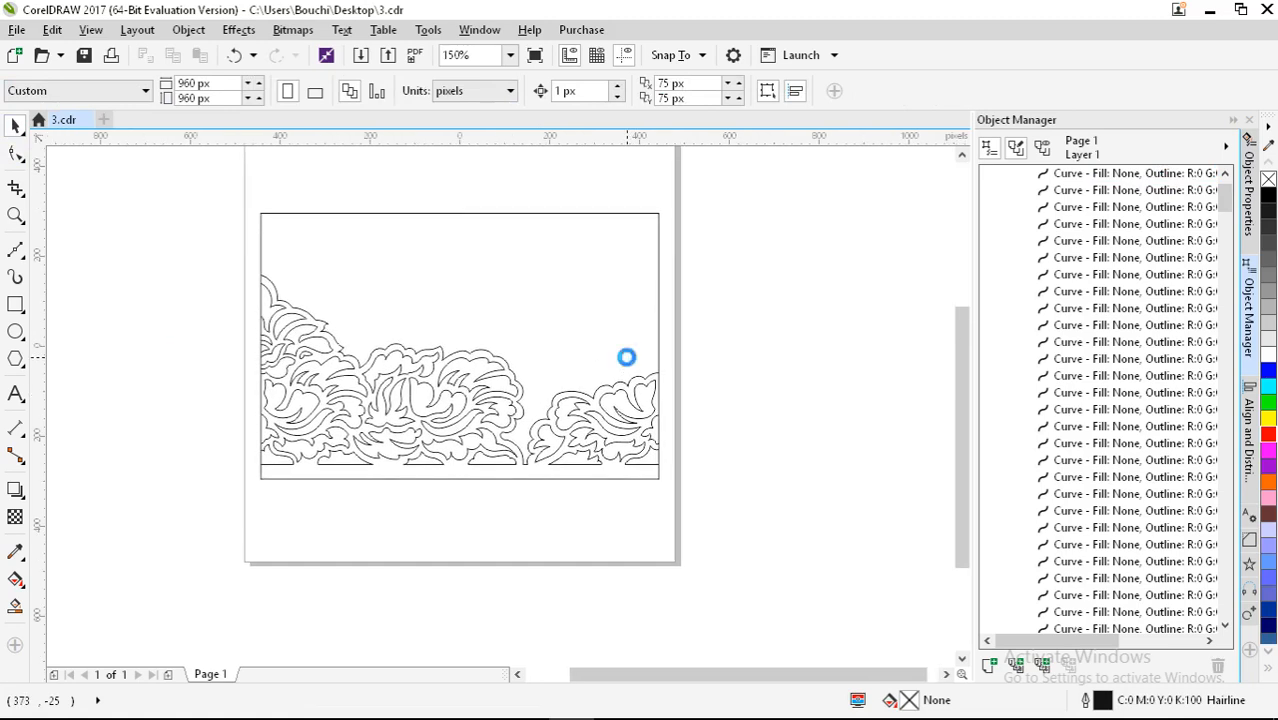
# Step: Pick Virtual Segment Delete, dismiss the locked-layer warning, and make layer 0 active
pyautogui.click(18, 193)
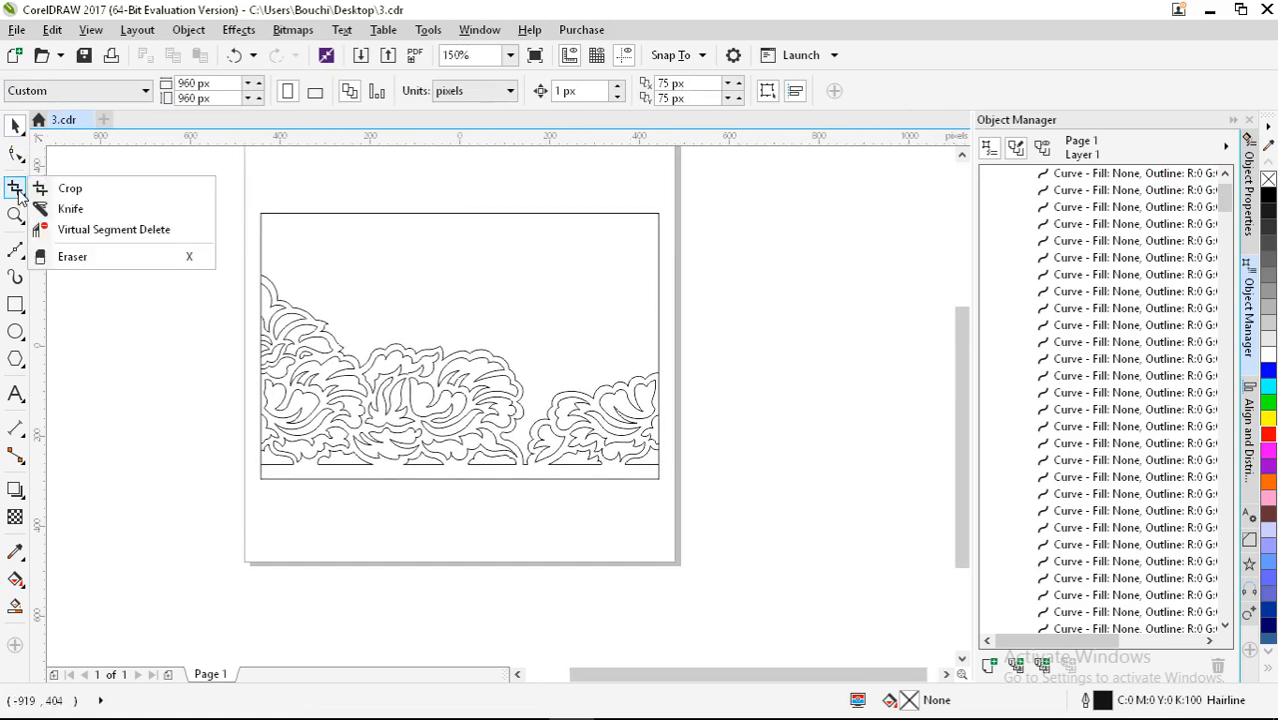
pyautogui.click(100, 230)
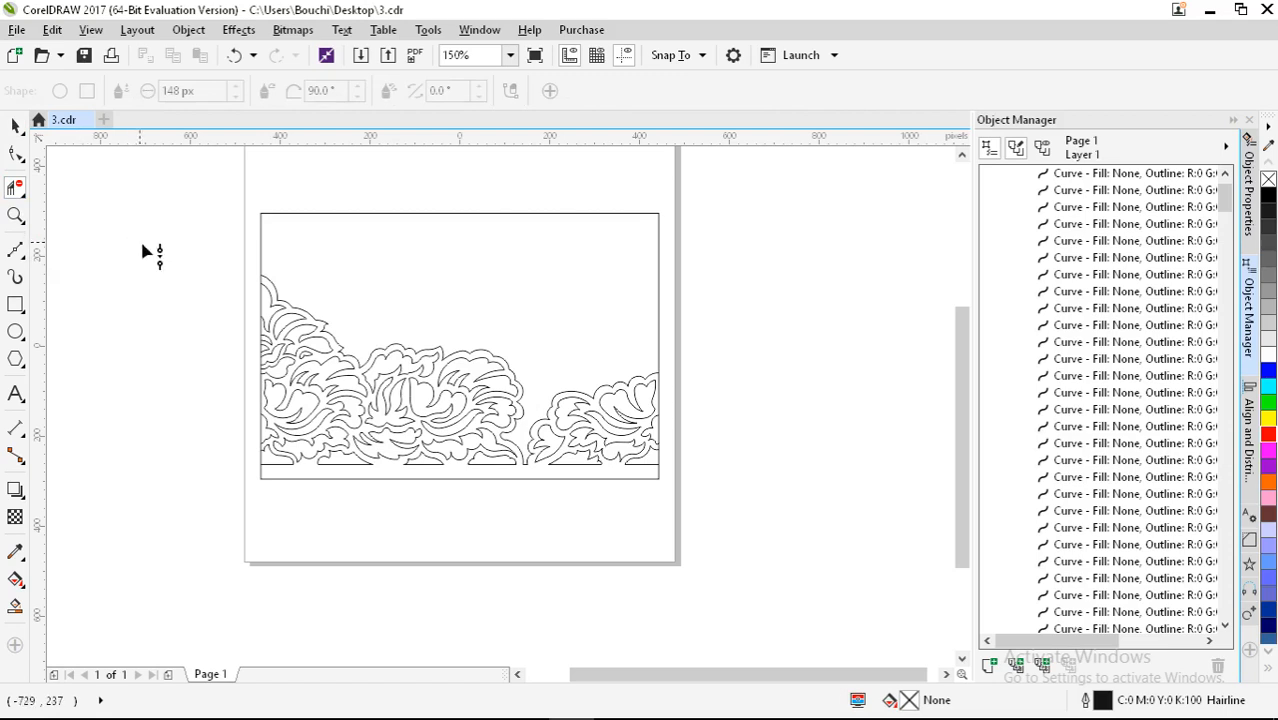
pyautogui.click(198, 249)
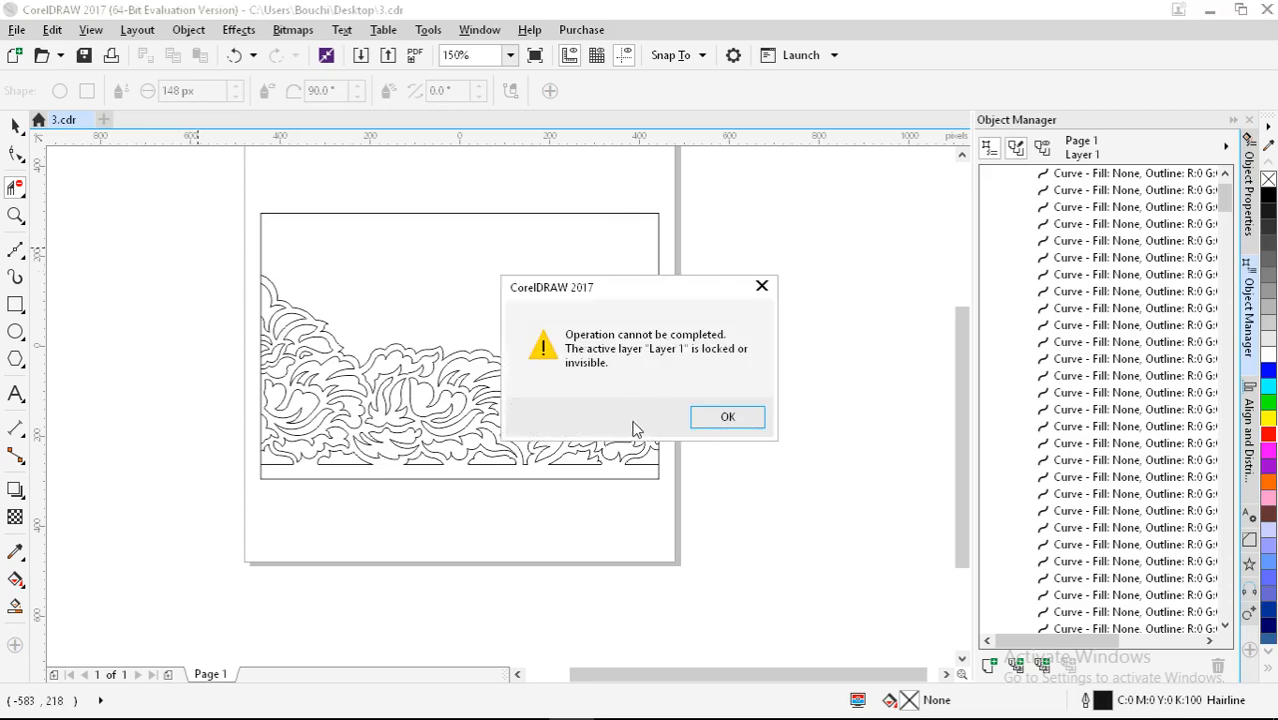
pyautogui.click(728, 418)
pyautogui.scroll(2, 1020, 300)
pyautogui.click(1089, 207)
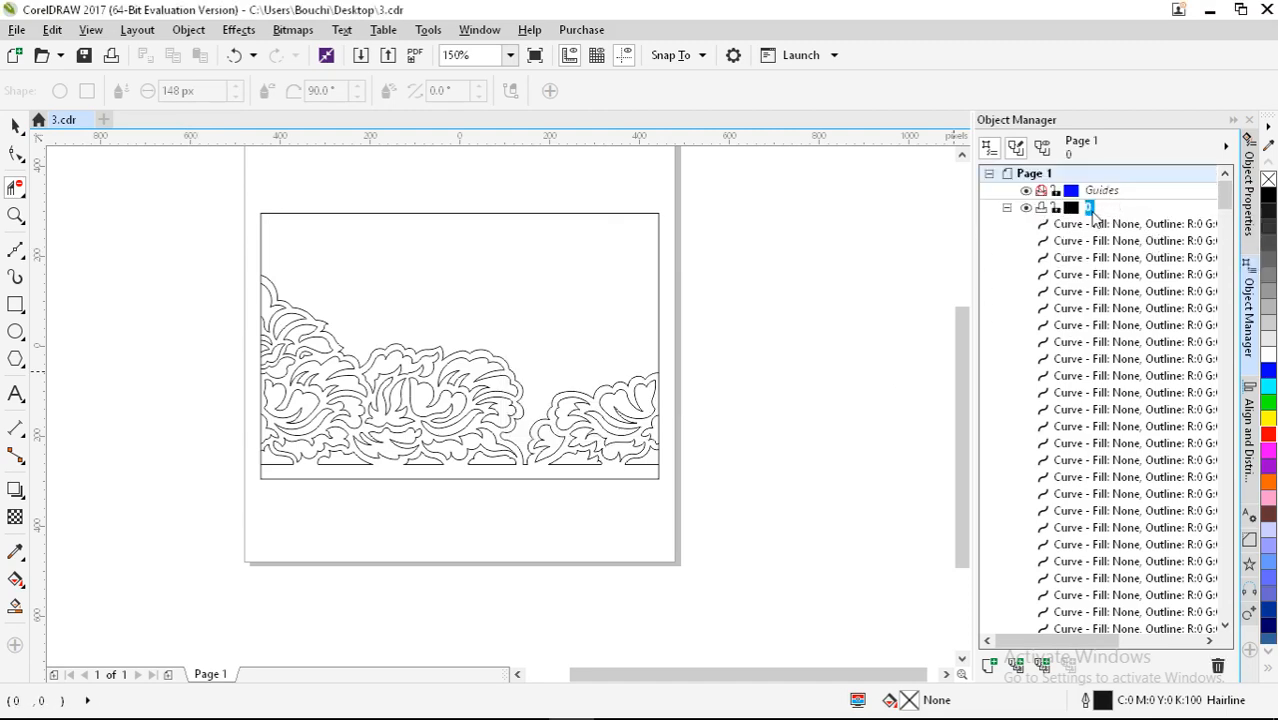
pyautogui.moveTo(196, 251); pyautogui.dragTo(753, 469)
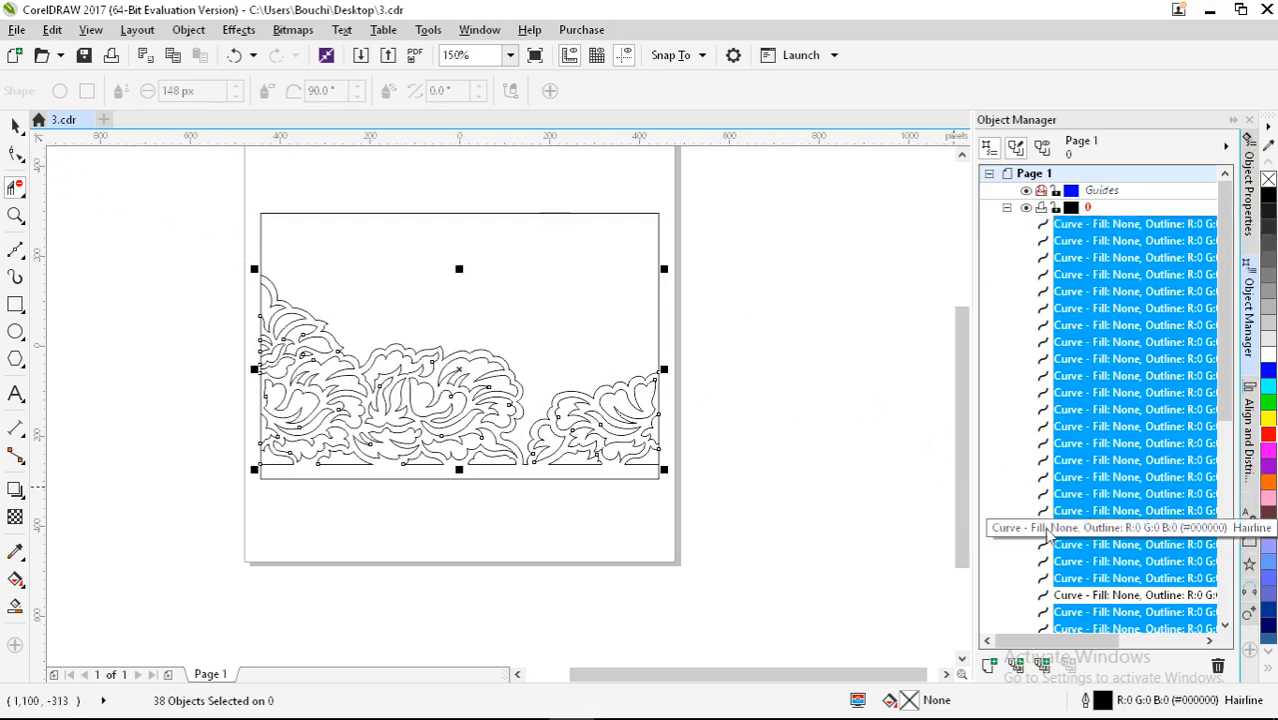
pyautogui.scroll(-8, 1100, 540)
pyautogui.scroll(5, 1103, 430)
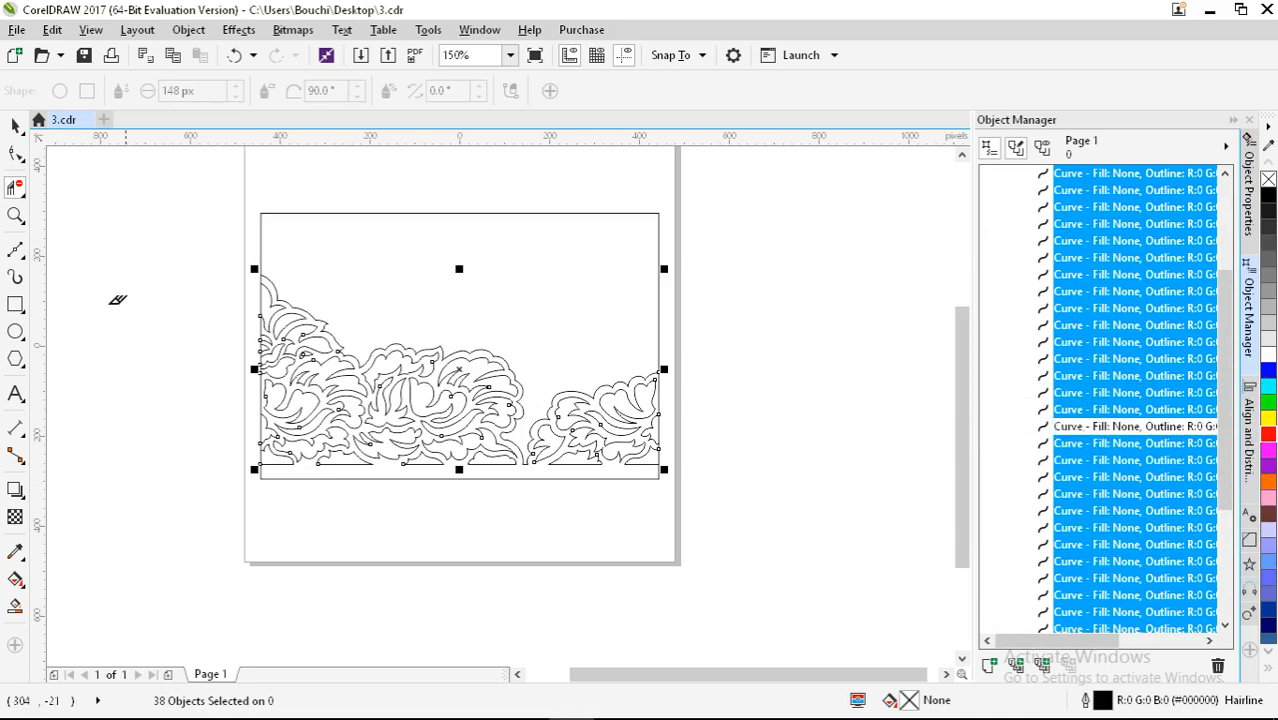
pyautogui.click(15, 126)
pyautogui.click(1105, 430)
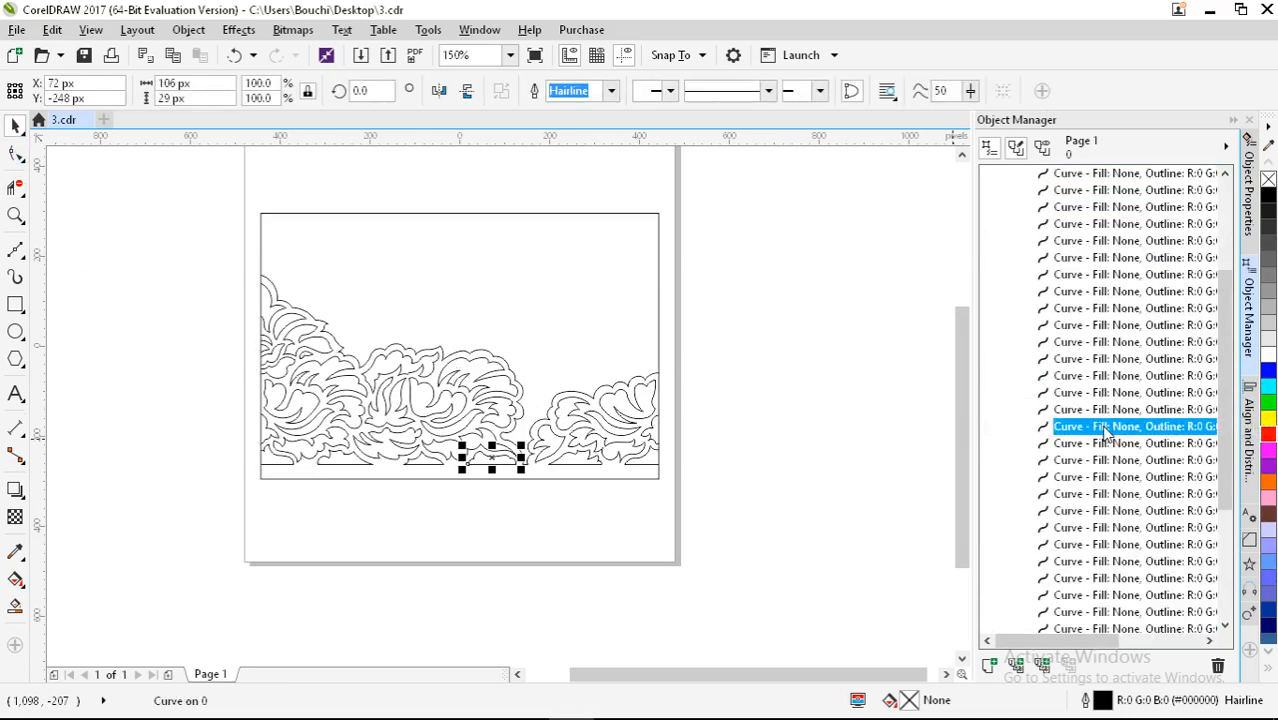
pyautogui.scroll(6, 505, 470)
pyautogui.press('F10')
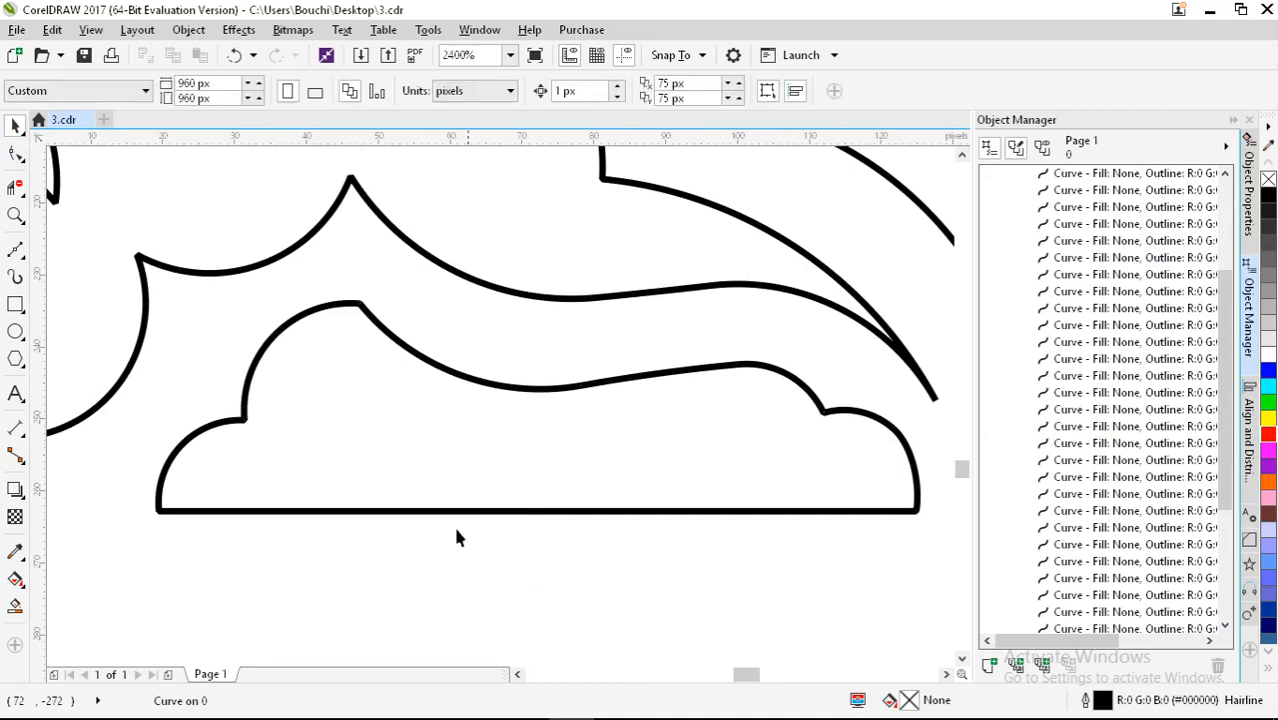
pyautogui.click(447, 513)
pyautogui.scroll(-3, 437, 413)
pyautogui.scroll(-8, 437, 413)
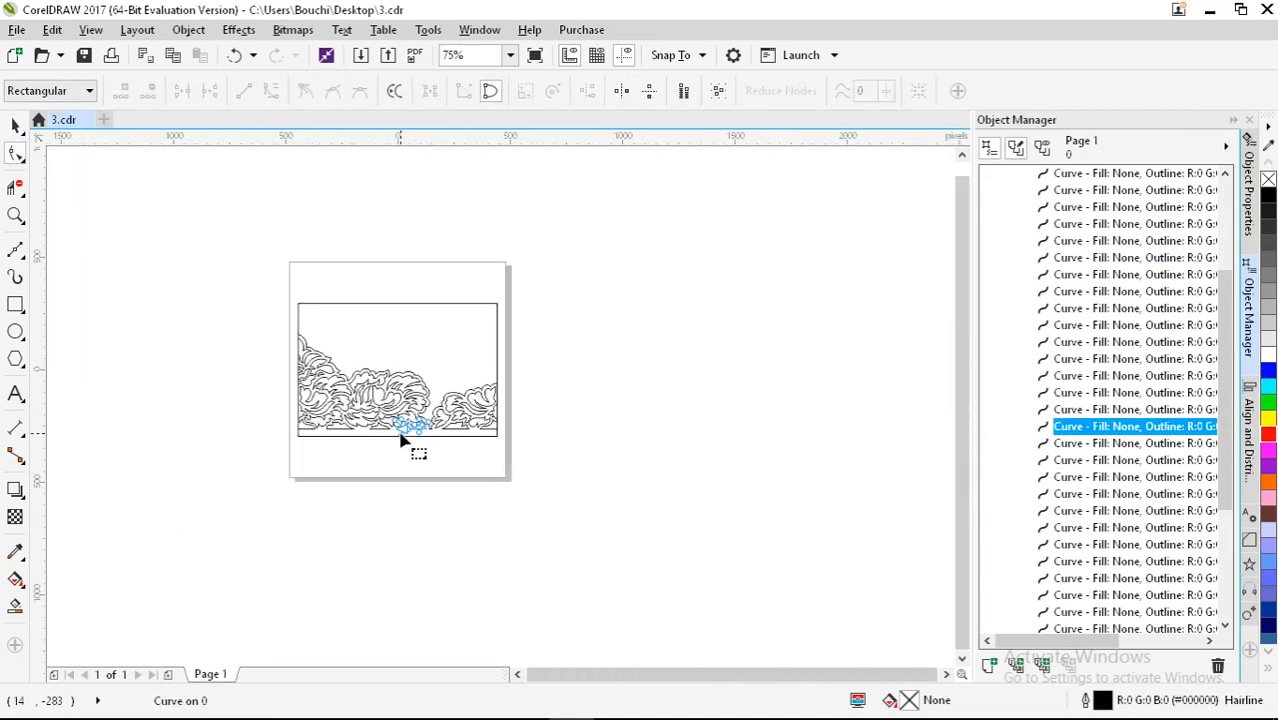
pyautogui.click(15, 125)
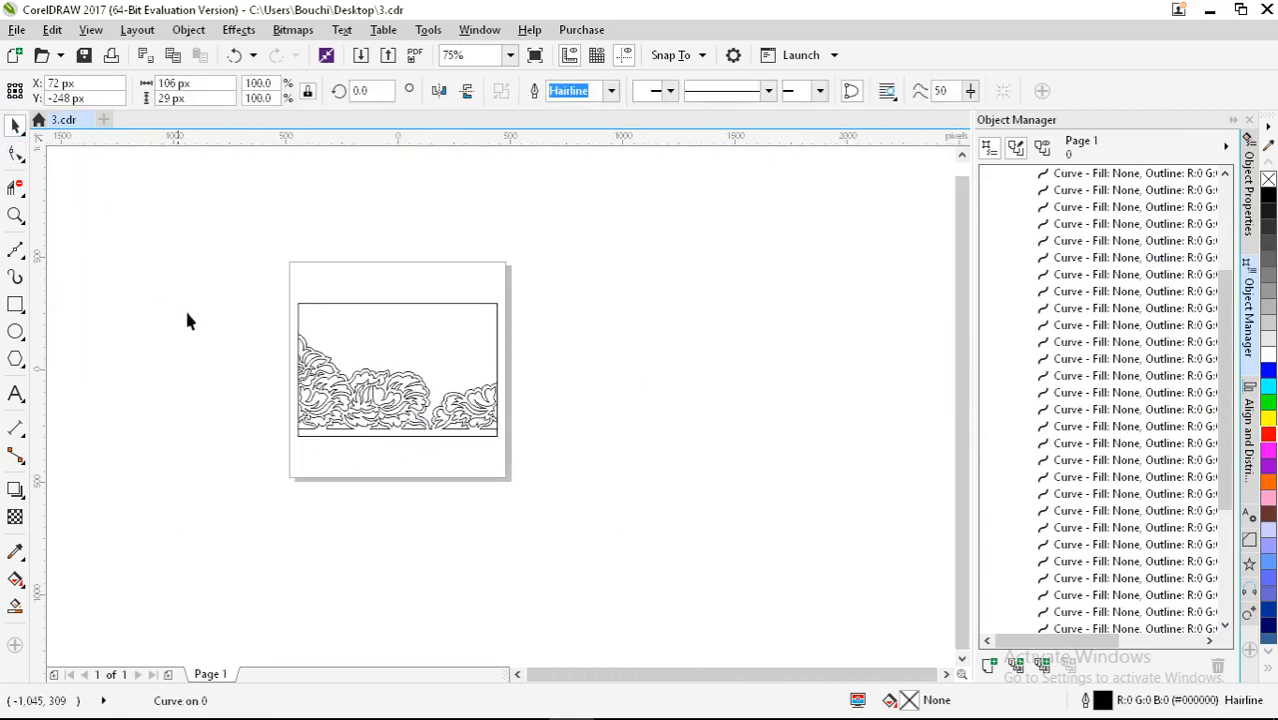
pyautogui.click(231, 351)
pyautogui.hotkey('ctrl', 'a')
pyautogui.click(230, 346)
pyautogui.moveTo(244, 319); pyautogui.dragTo(585, 436)
pyautogui.scroll(-1, 1118, 502)
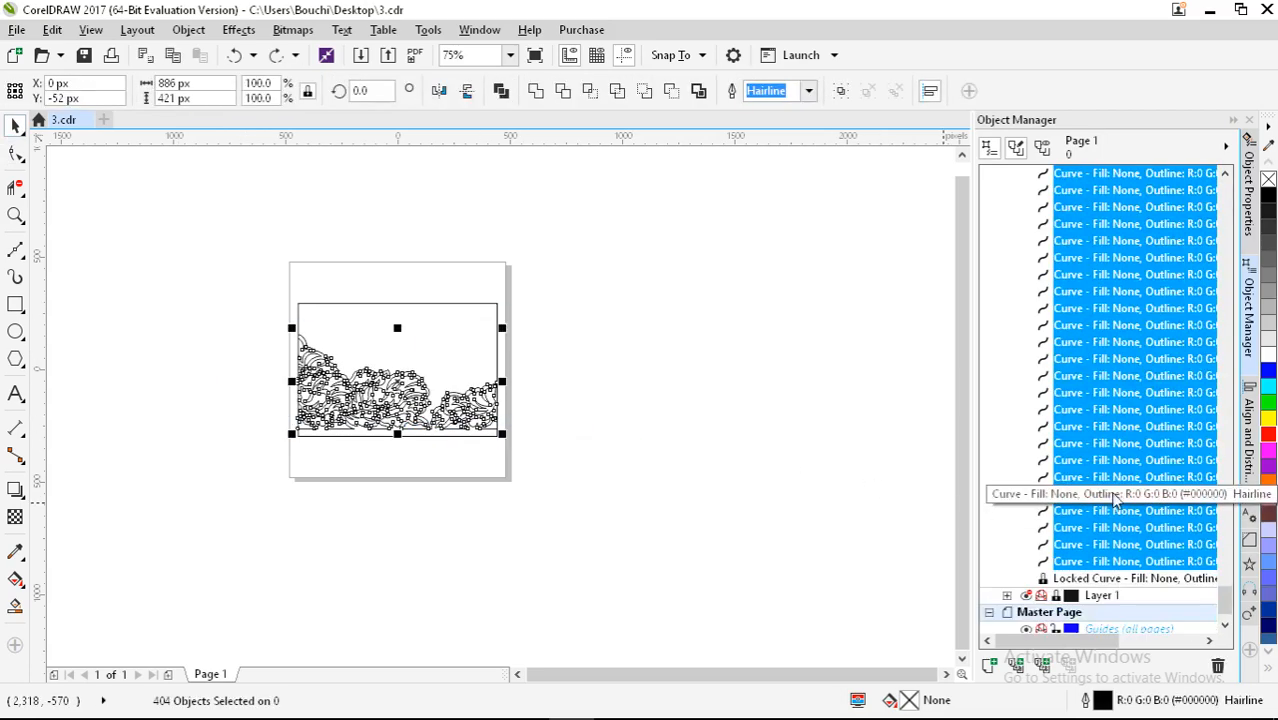
pyautogui.scroll(20, 1118, 490)
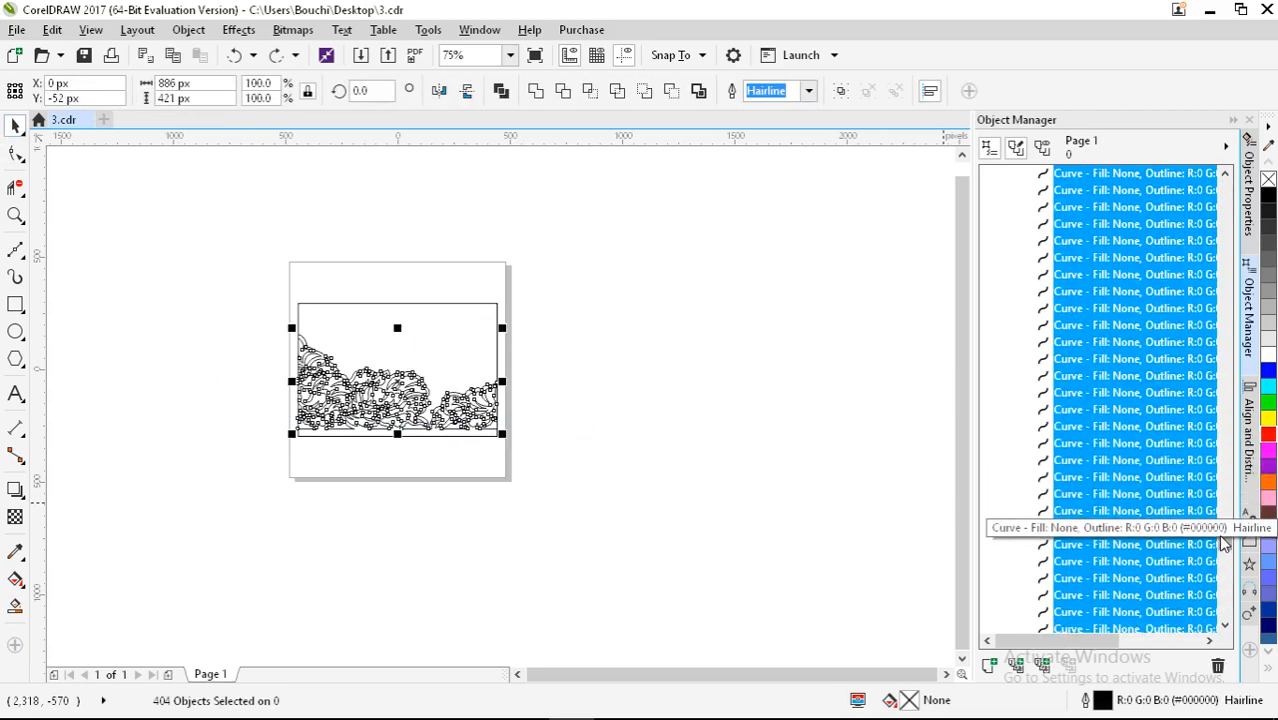
pyautogui.moveTo(1224, 538); pyautogui.dragTo(1185, 250)
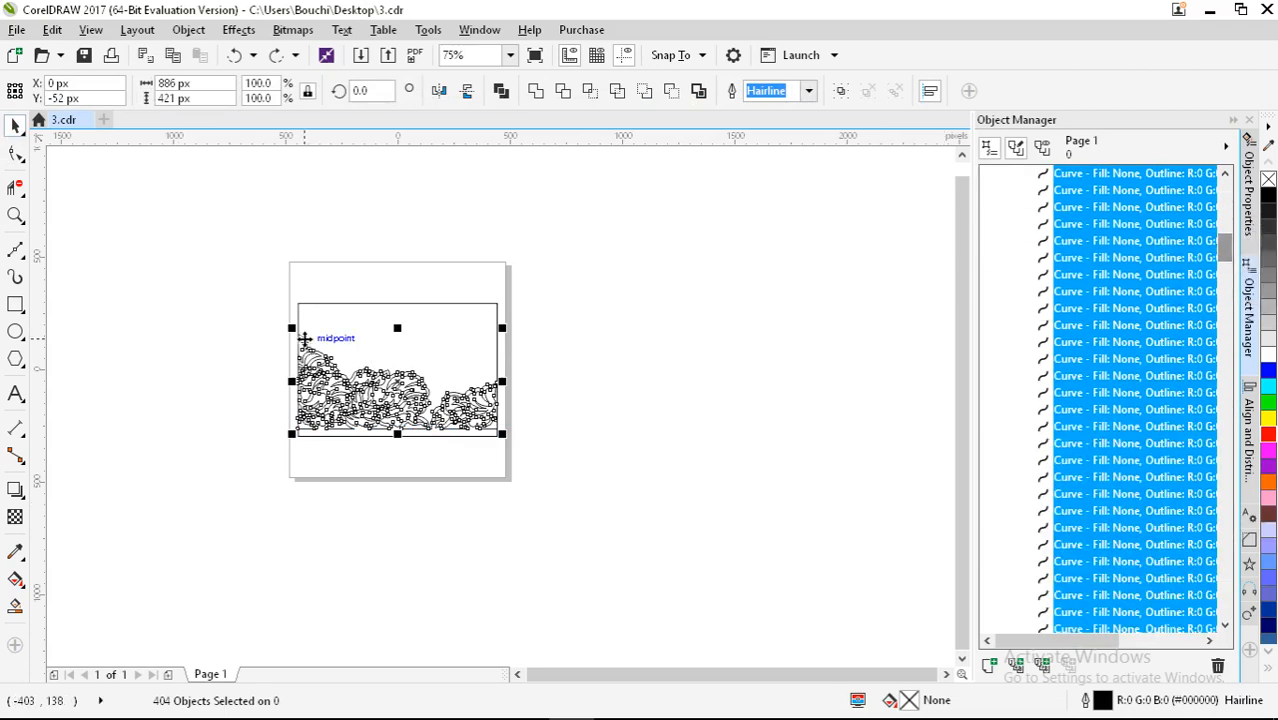
pyautogui.scroll(5, 300, 337)
pyautogui.click(180, 351)
pyautogui.scroll(-3, 205, 342)
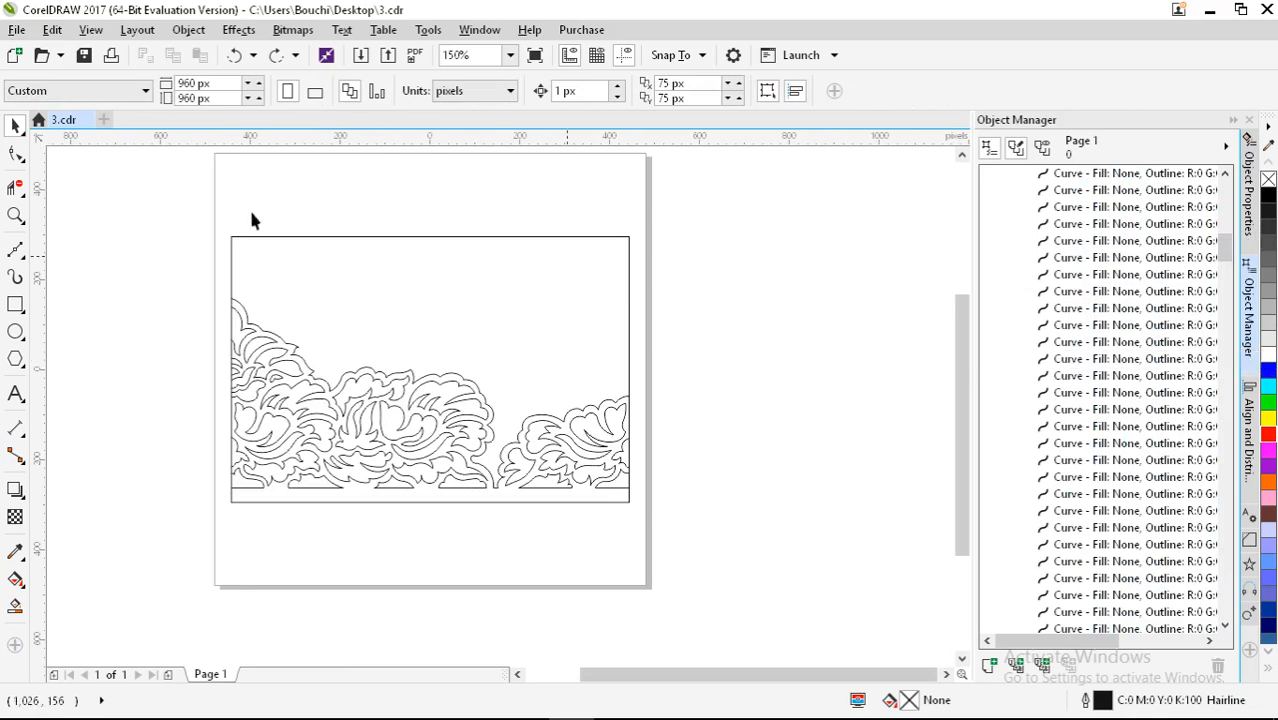
pyautogui.click(15, 190)
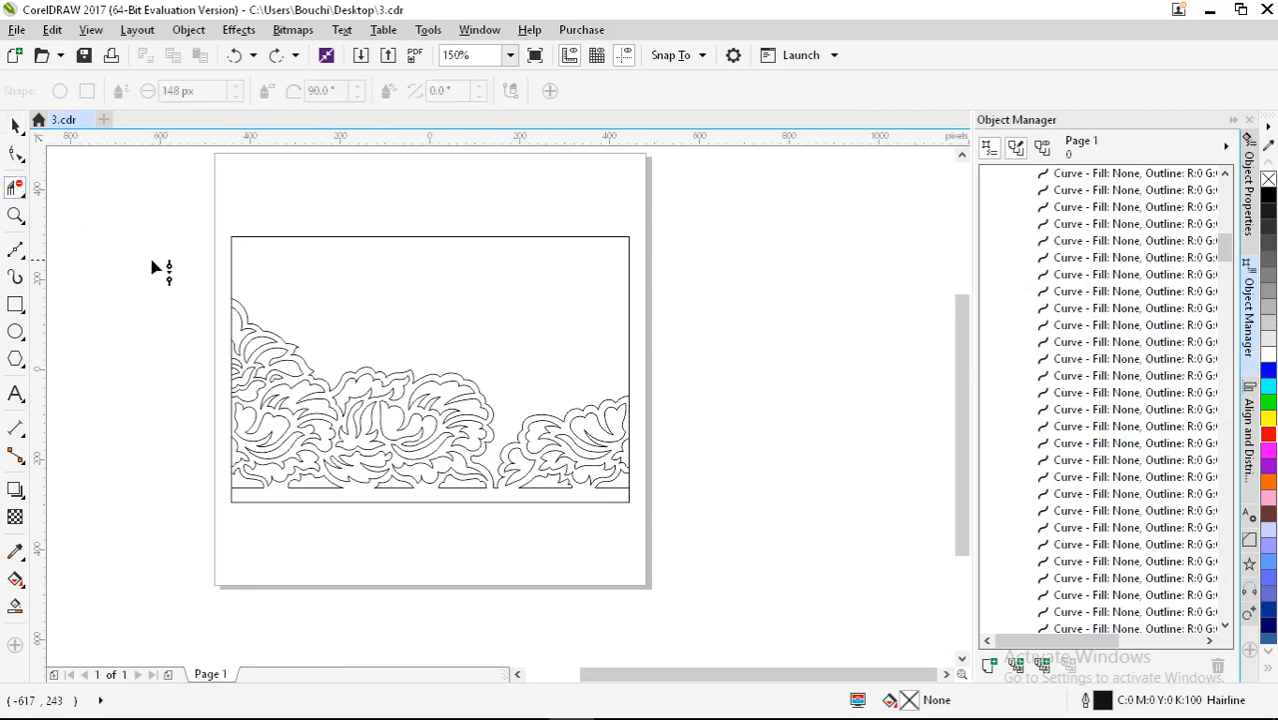
# Step: Marquee-select the lace pieces across the artwork and check the selection
pyautogui.moveTo(153, 260); pyautogui.dragTo(762, 508)
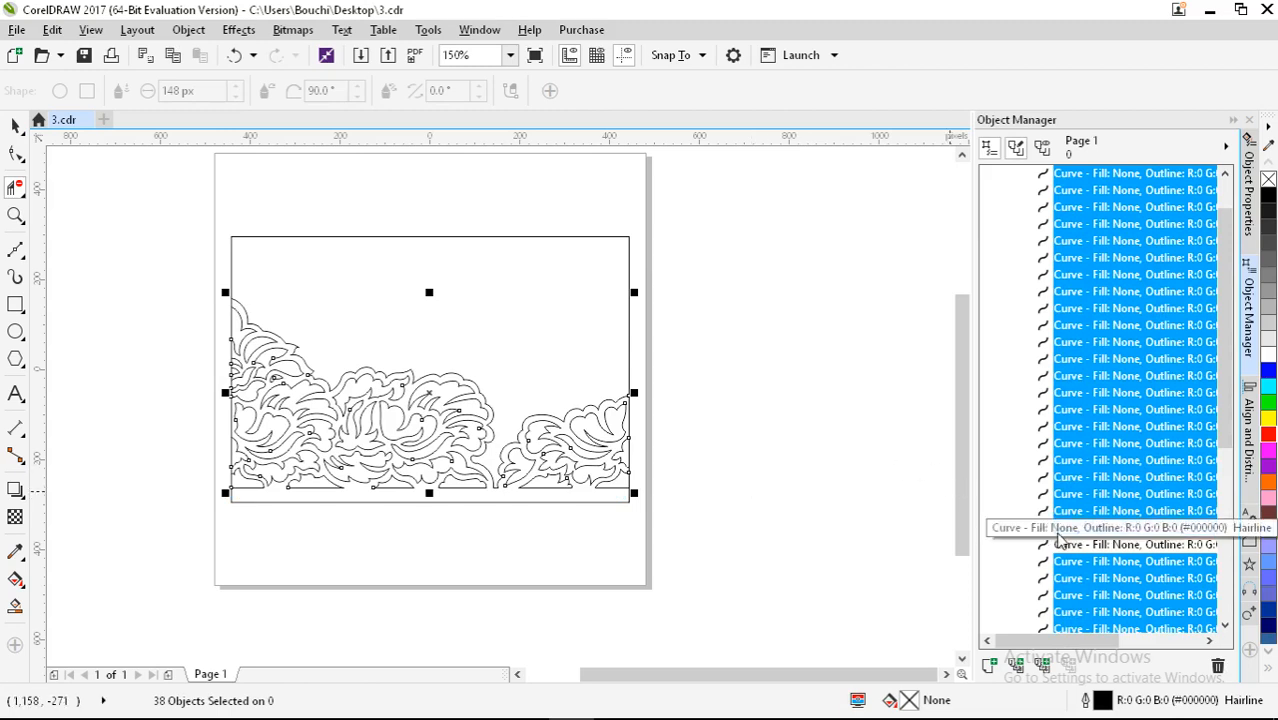
pyautogui.scroll(-5, 1080, 541)
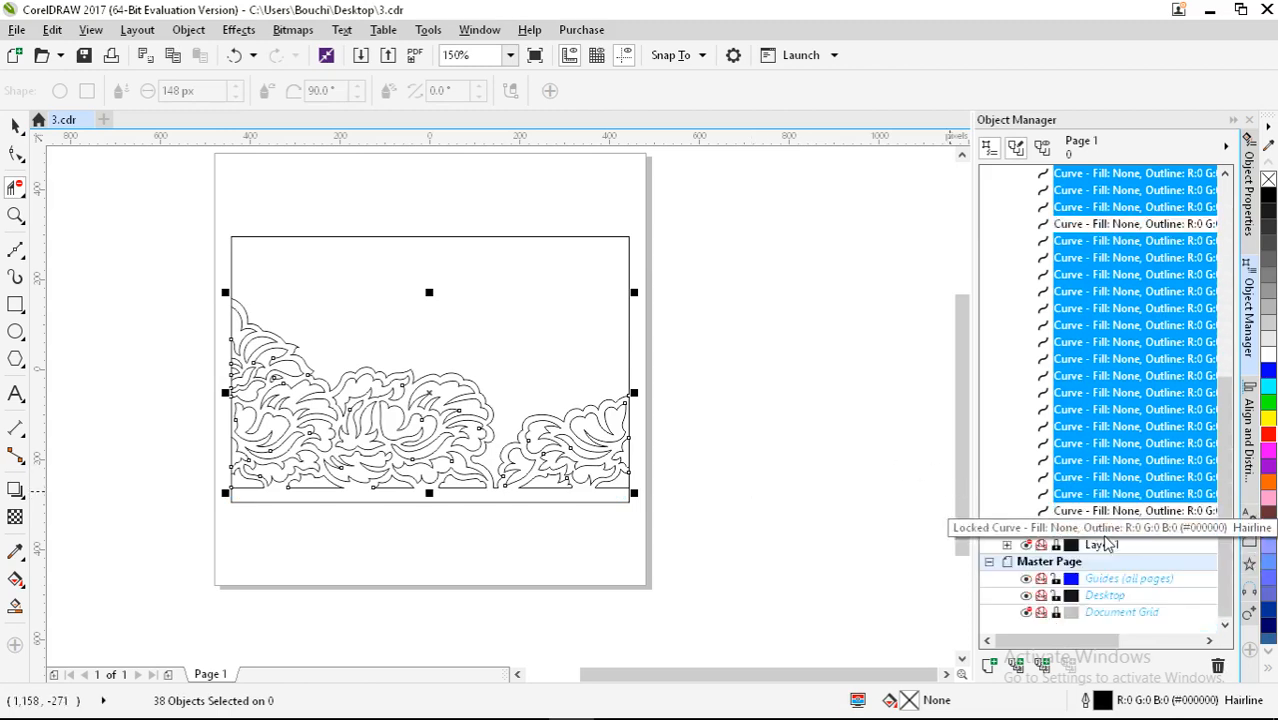
pyautogui.scroll(5, 1106, 543)
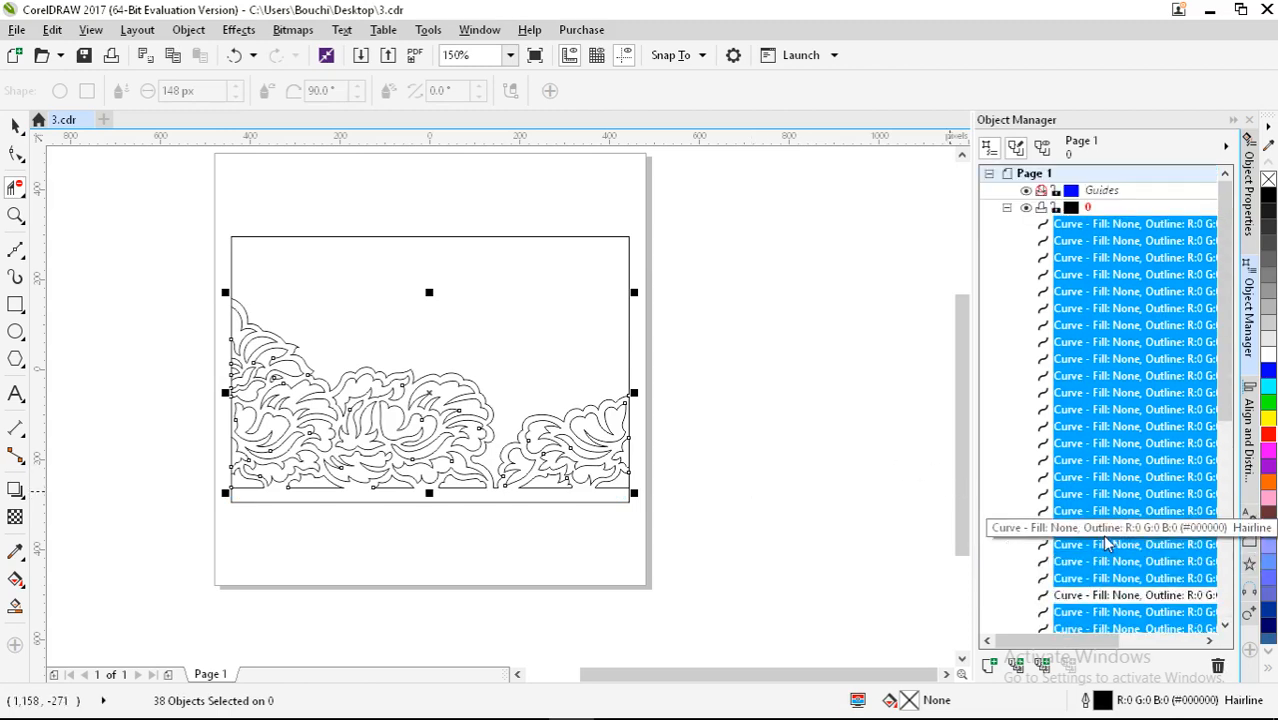
pyautogui.scroll(3, 494, 500)
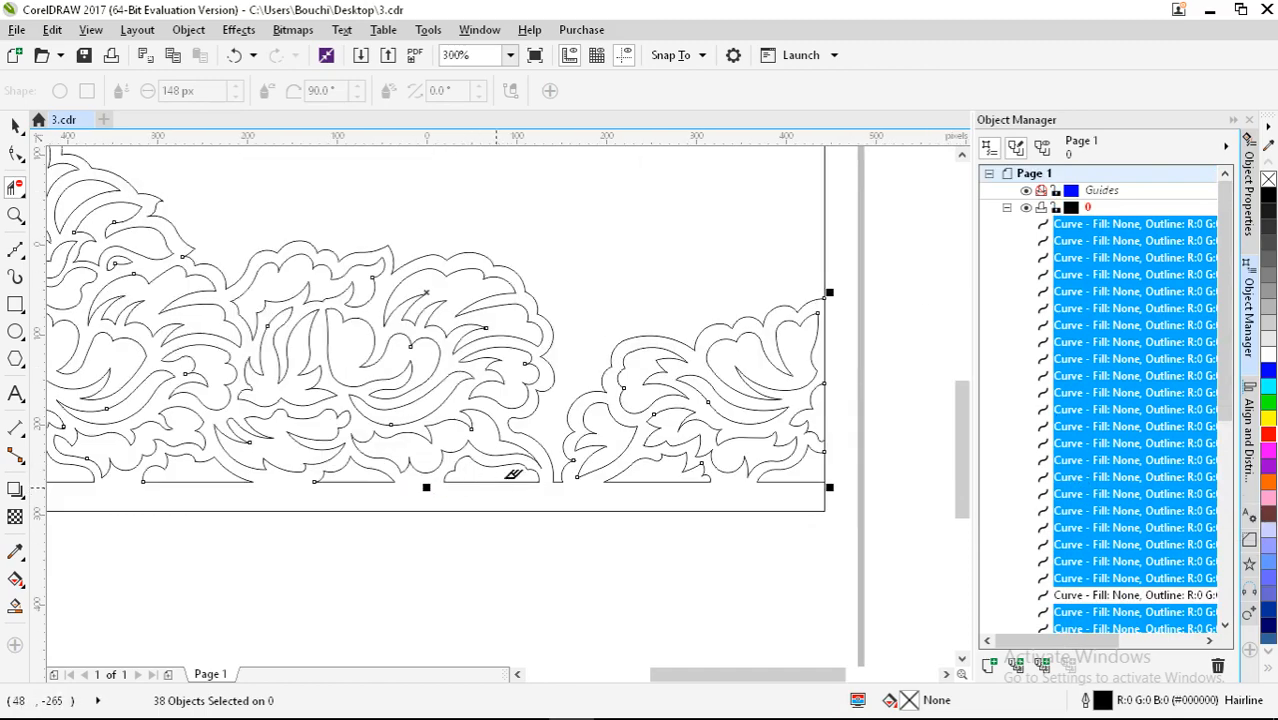
pyautogui.scroll(-3, 560, 418)
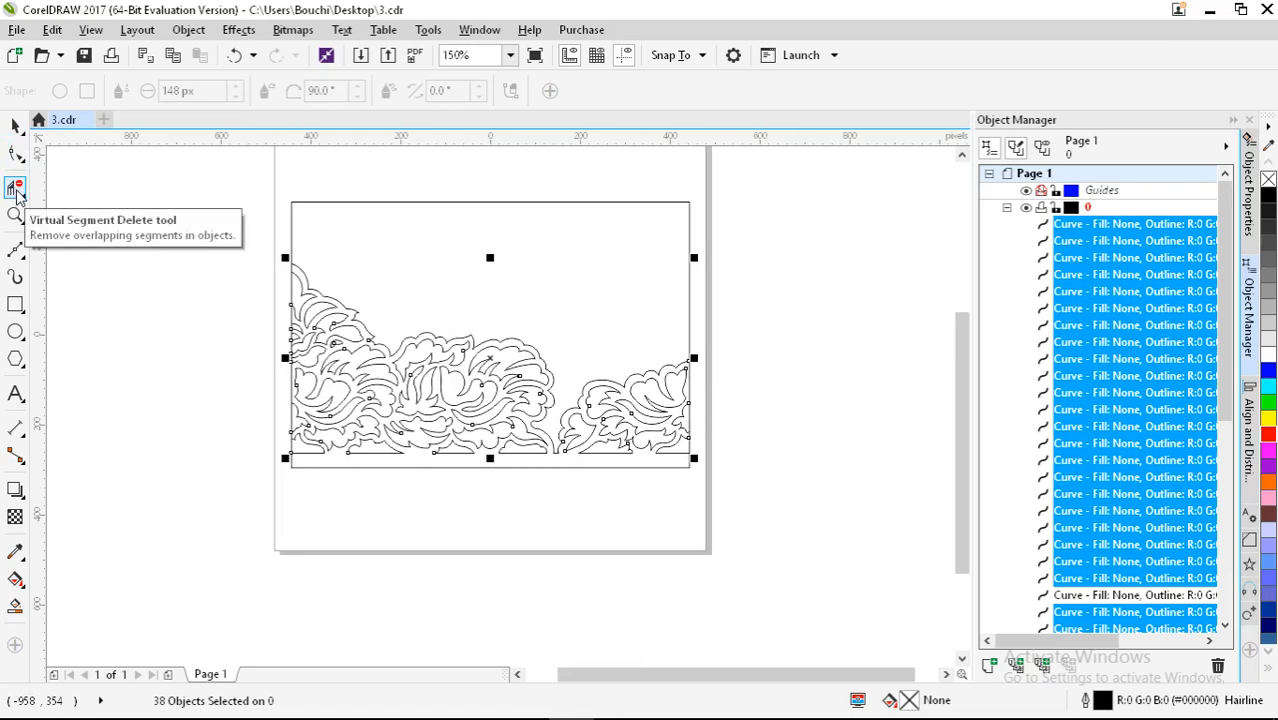
# Step: Reselect all 40 lace pieces and weld them into one curve
pyautogui.click(12, 130)
pyautogui.click(128, 278)
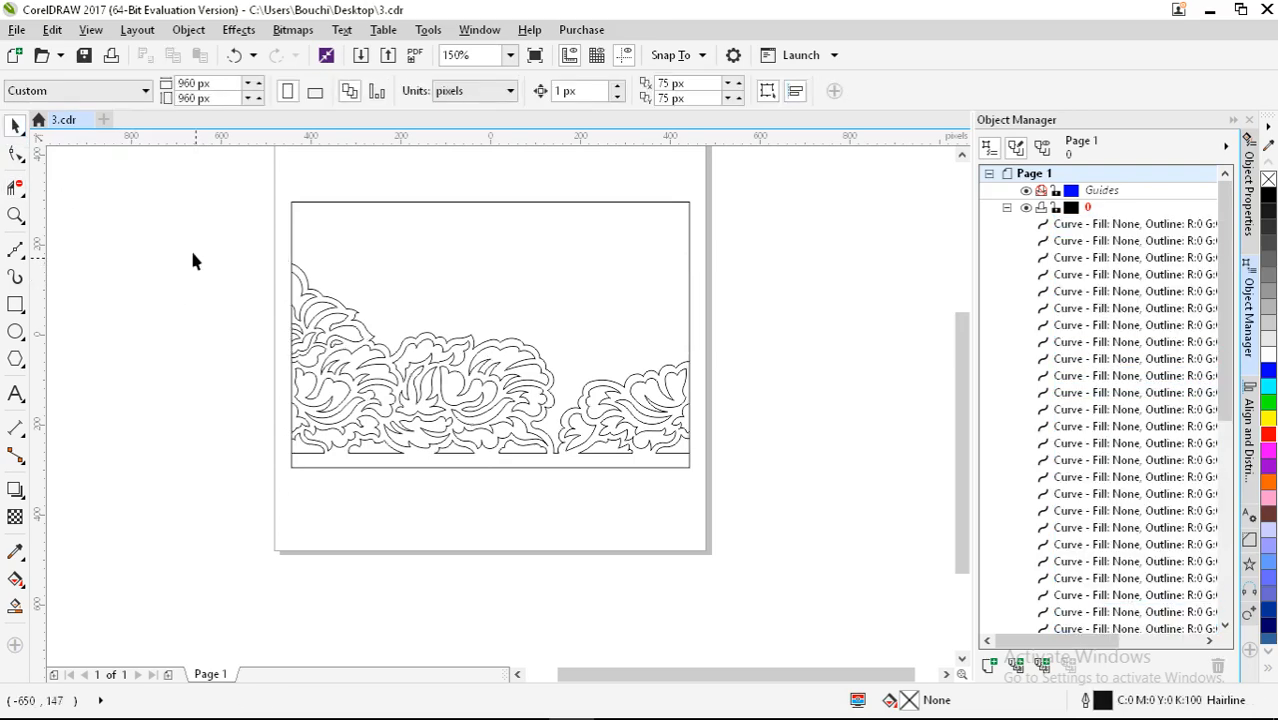
pyautogui.moveTo(418, 343); pyautogui.dragTo(790, 454)
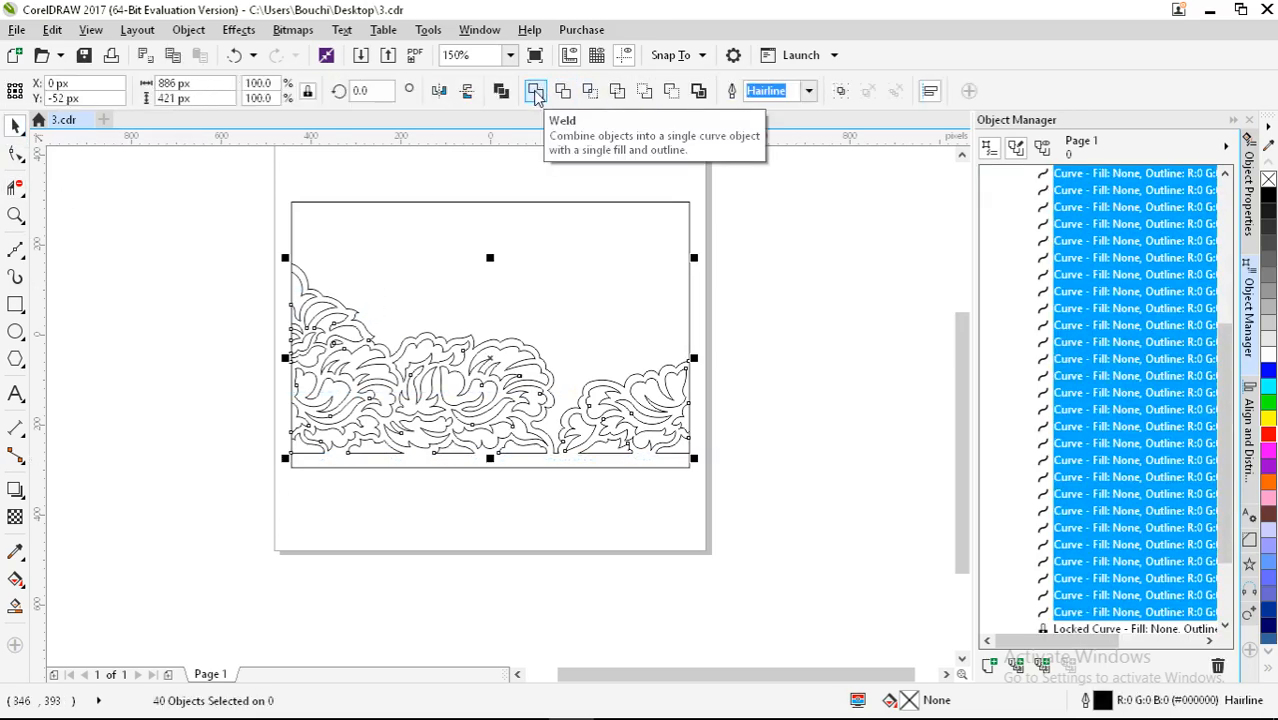
pyautogui.click(535, 91)
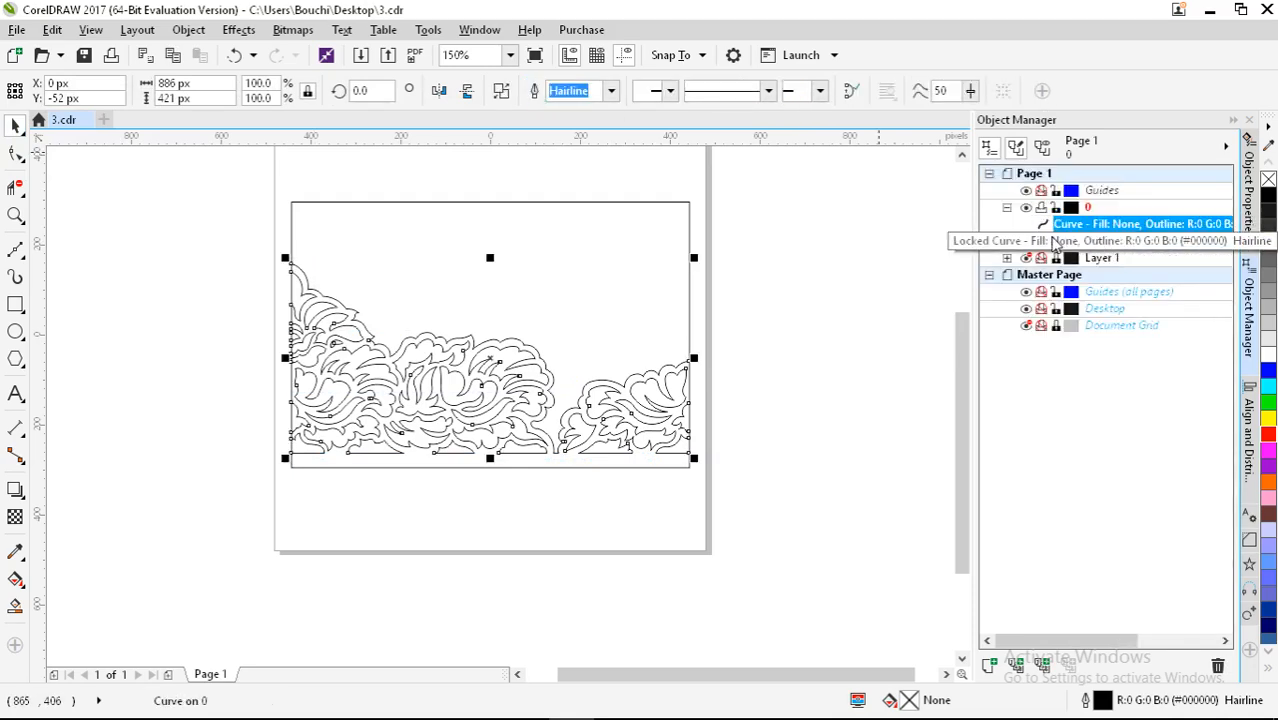
pyautogui.press('F10')
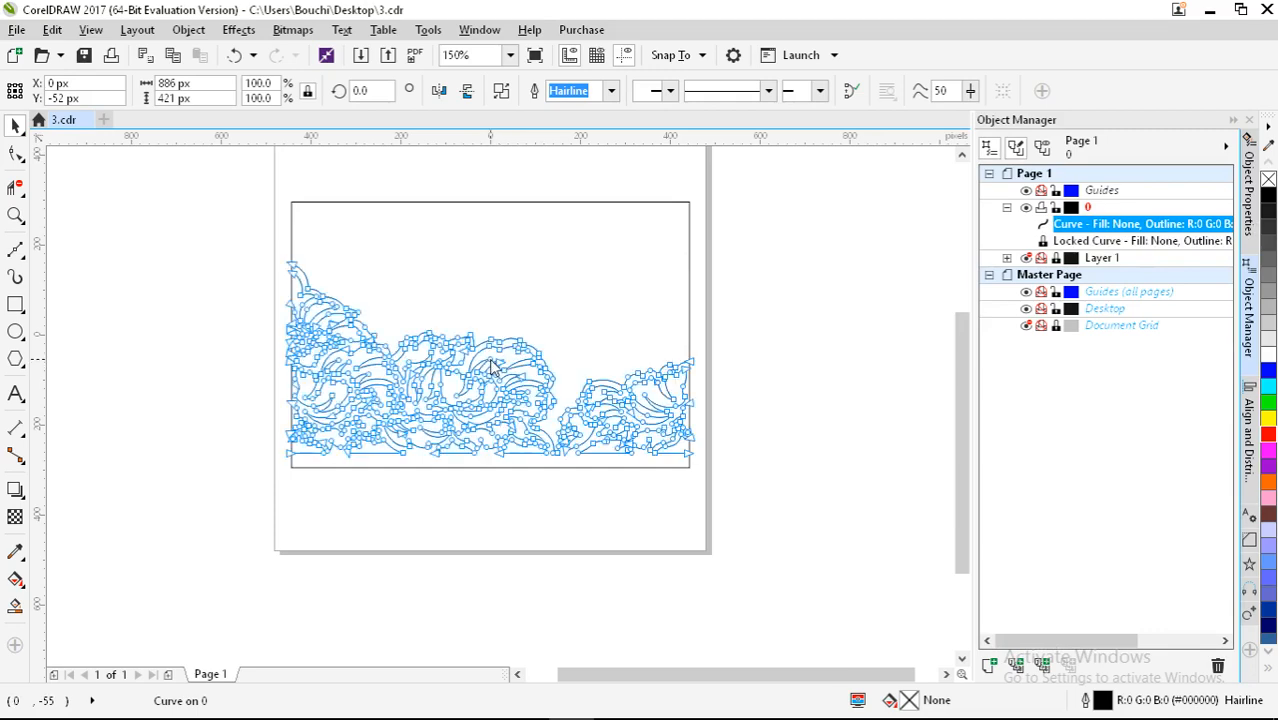
# Step: Zoom and pan across the welded 583-node curve to inspect its nodes
pyautogui.scroll(2, 462, 370)
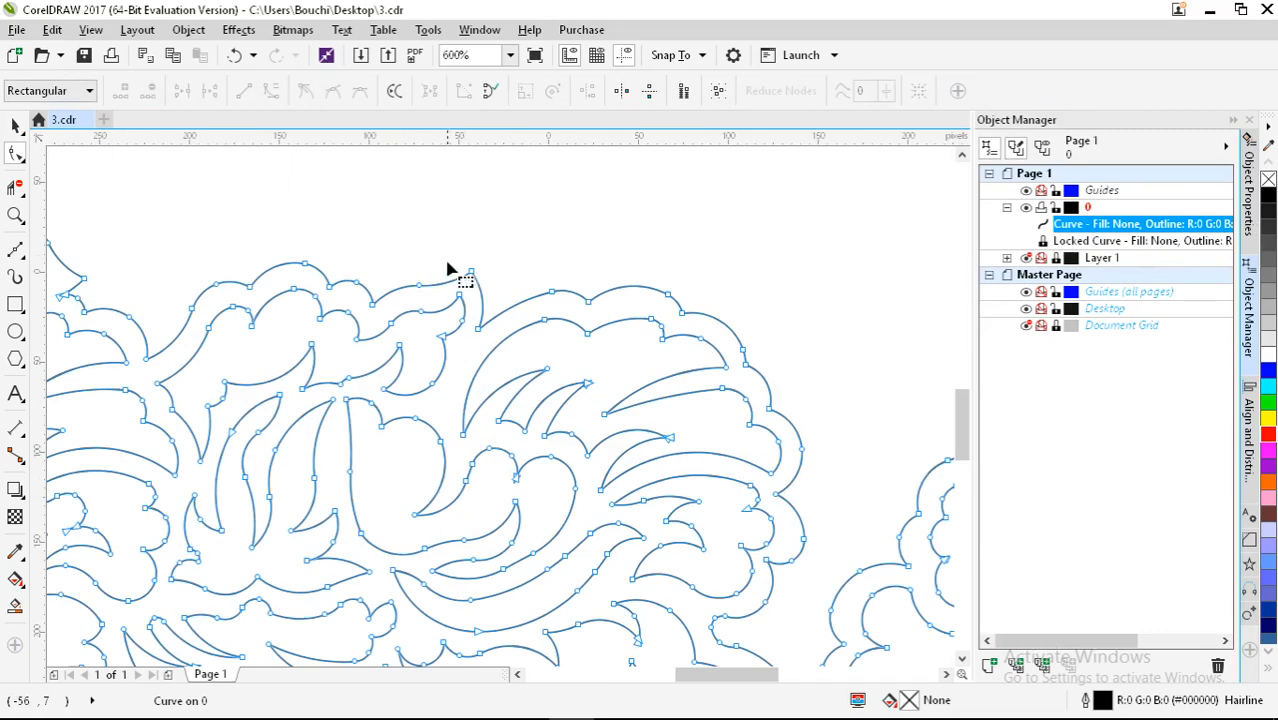
pyautogui.scroll(-1, 452, 283)
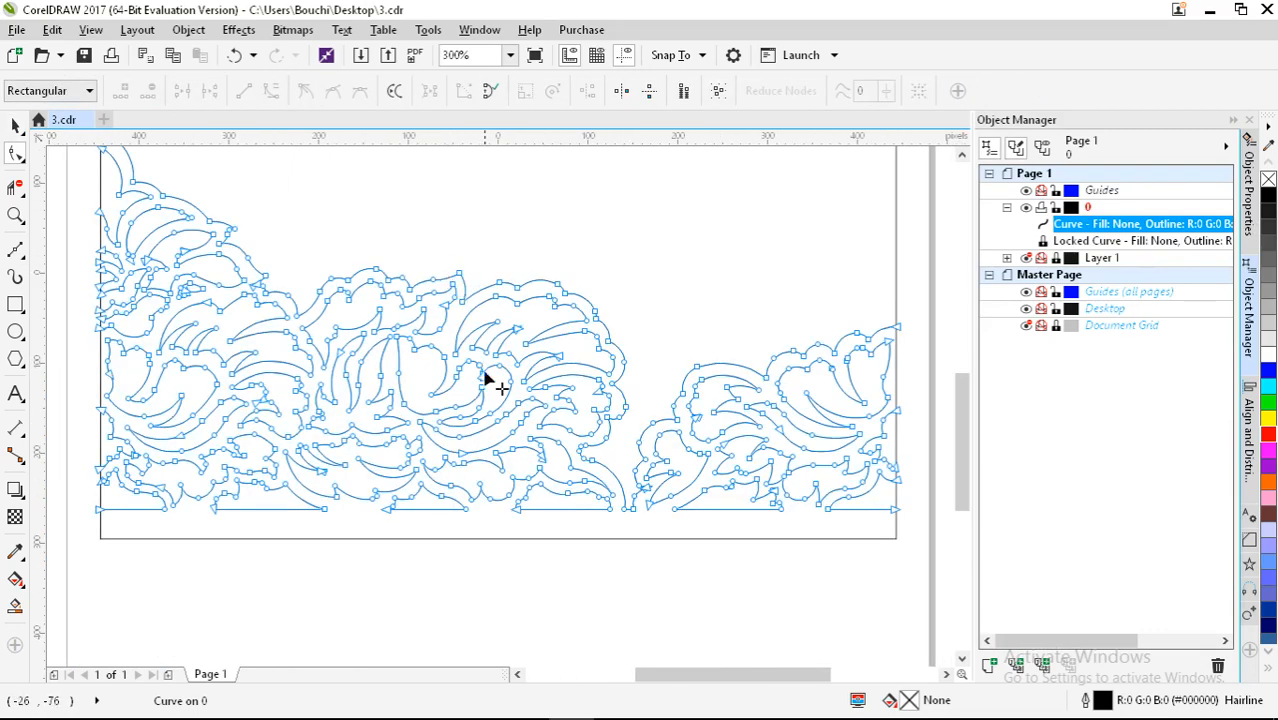
pyautogui.scroll(2, 80, 277)
pyautogui.scroll(-1, 322, 340)
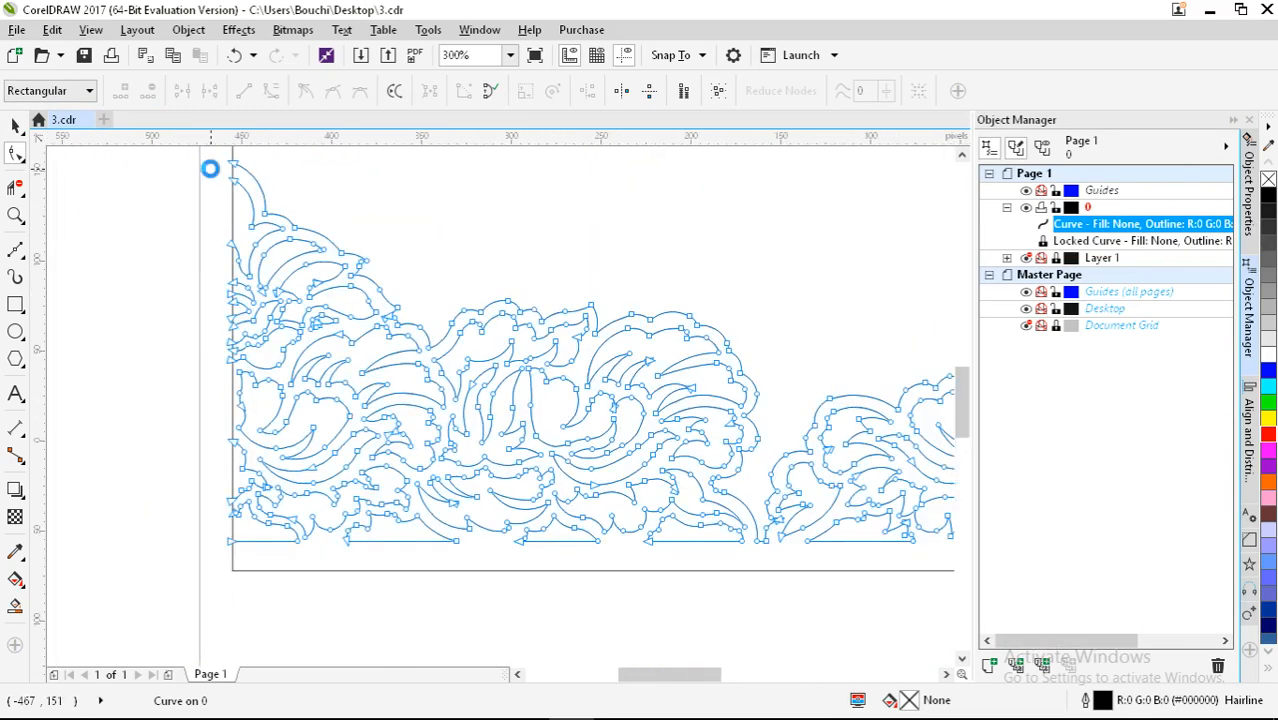
pyautogui.scroll(3, 287, 172)
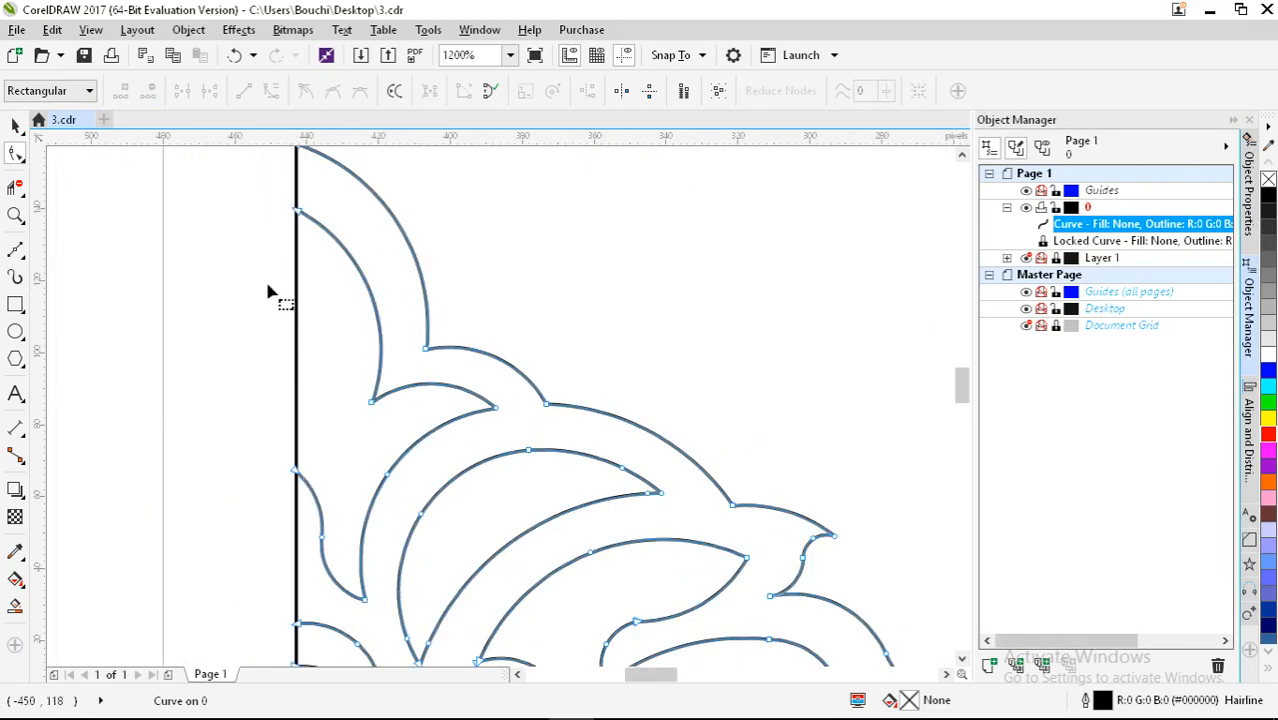
pyautogui.scroll(-3, 268, 292)
pyautogui.moveTo(499, 305); pyautogui.dragTo(371, 251)
pyautogui.click(1224, 148)
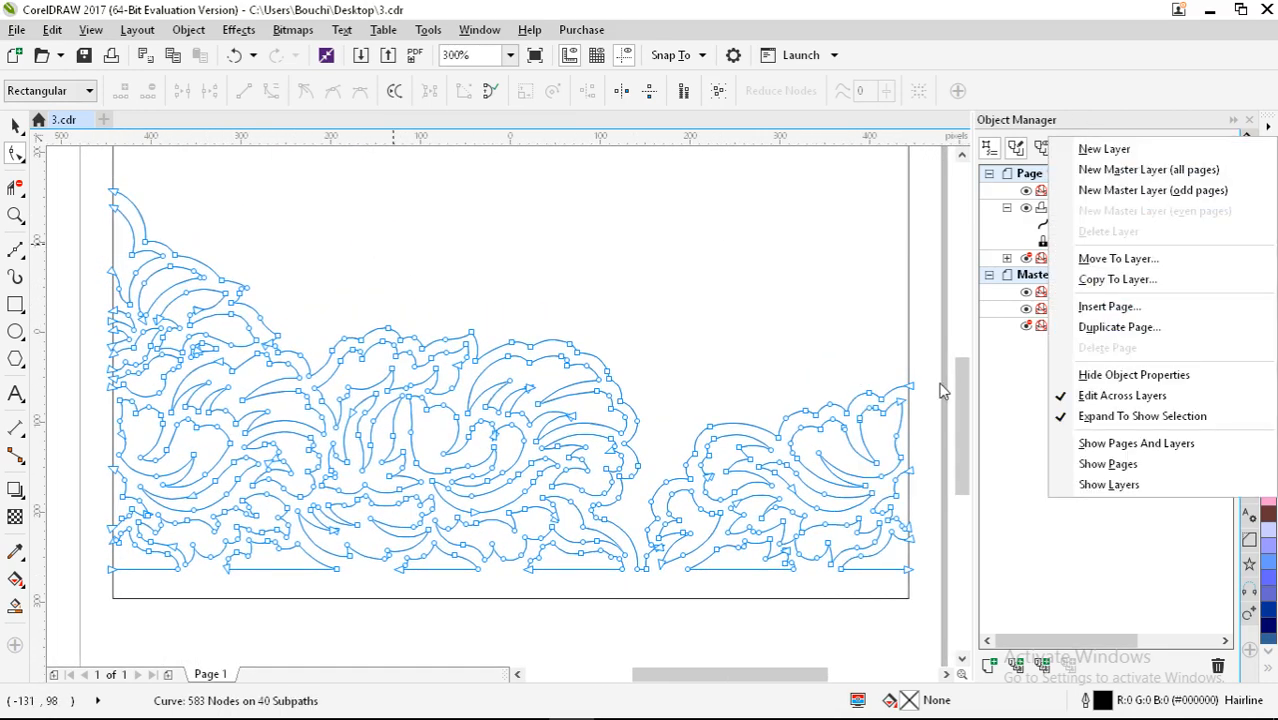
pyautogui.click(928, 203)
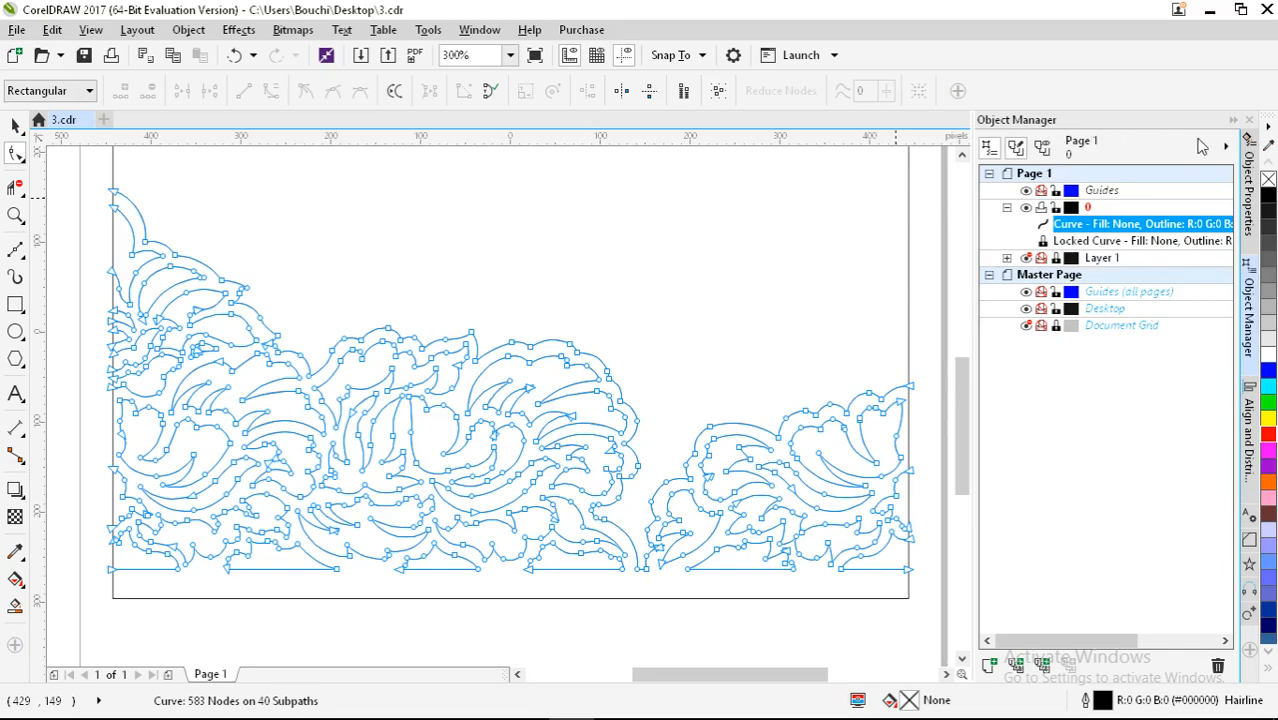
# Step: Collapse the Object Manager docker and bend one straight segment downward into a curve
pyautogui.click(1233, 119)
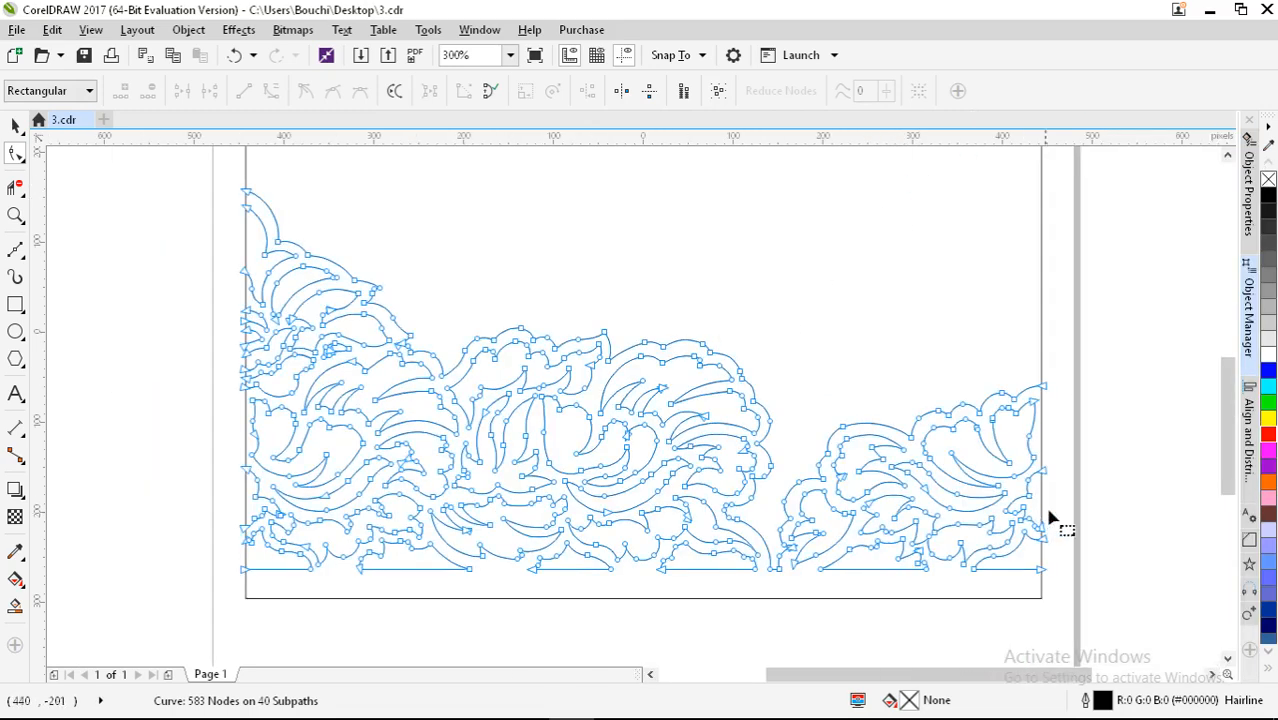
pyautogui.scroll(2, 1117, 478)
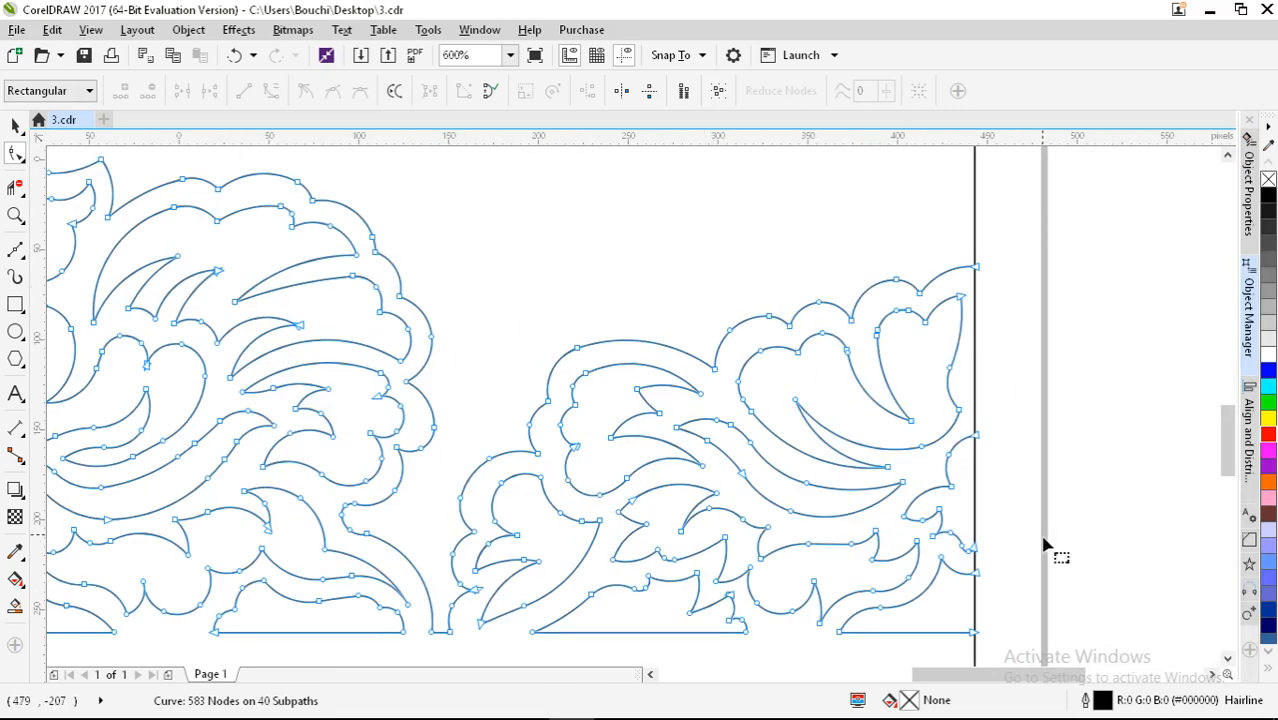
pyautogui.scroll(3, 736, 657)
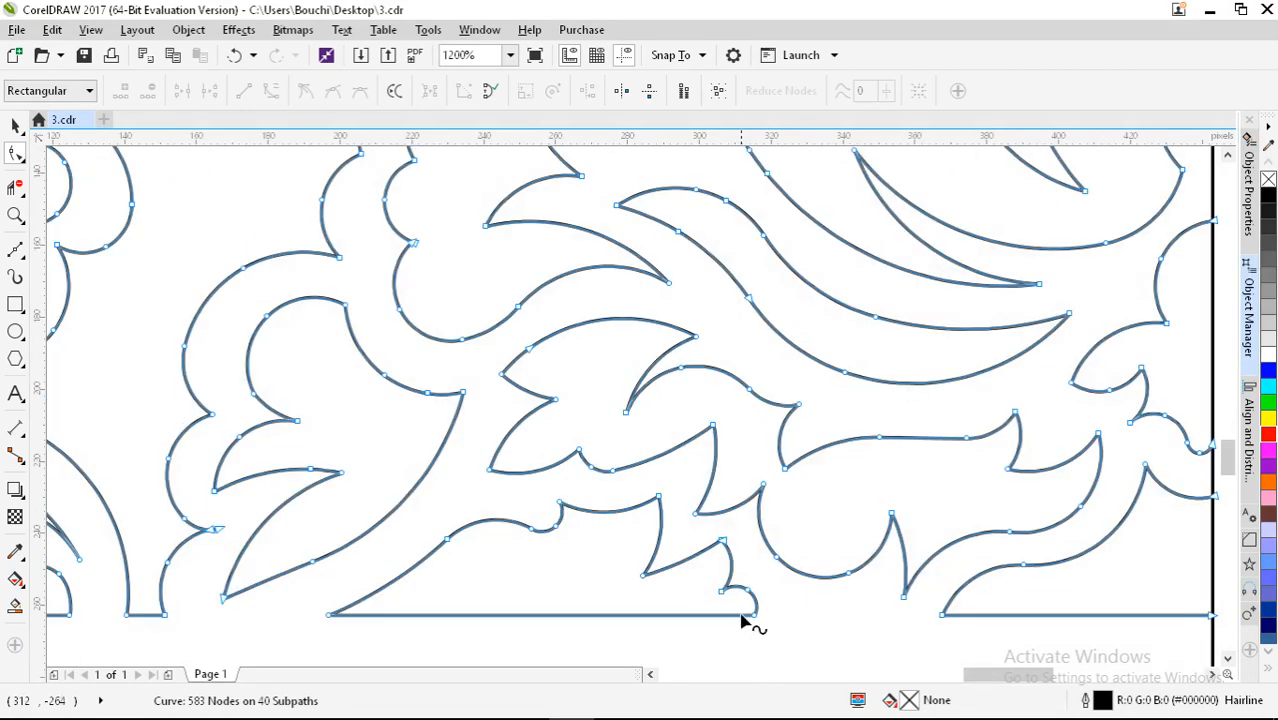
pyautogui.moveTo(665, 459); pyautogui.dragTo(607, 488)
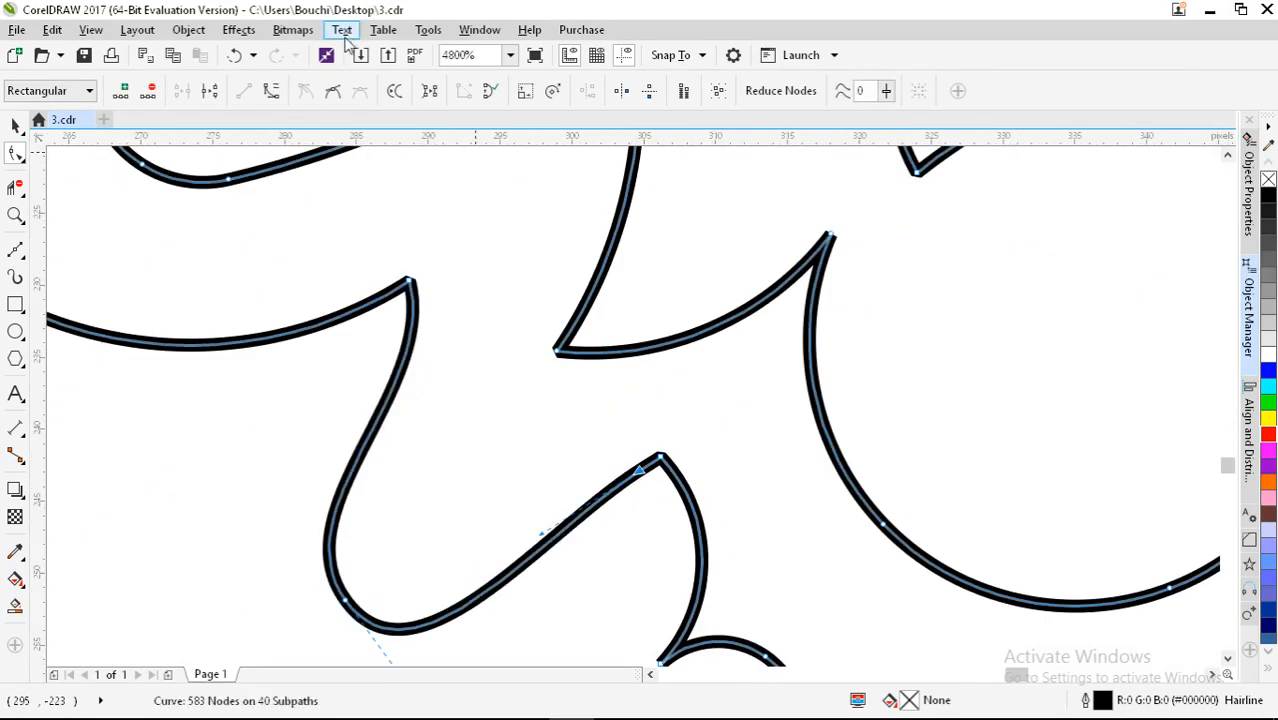
# Step: Undo the accidental bend and join the junction node onto the curve's end node
pyautogui.click(235, 56)
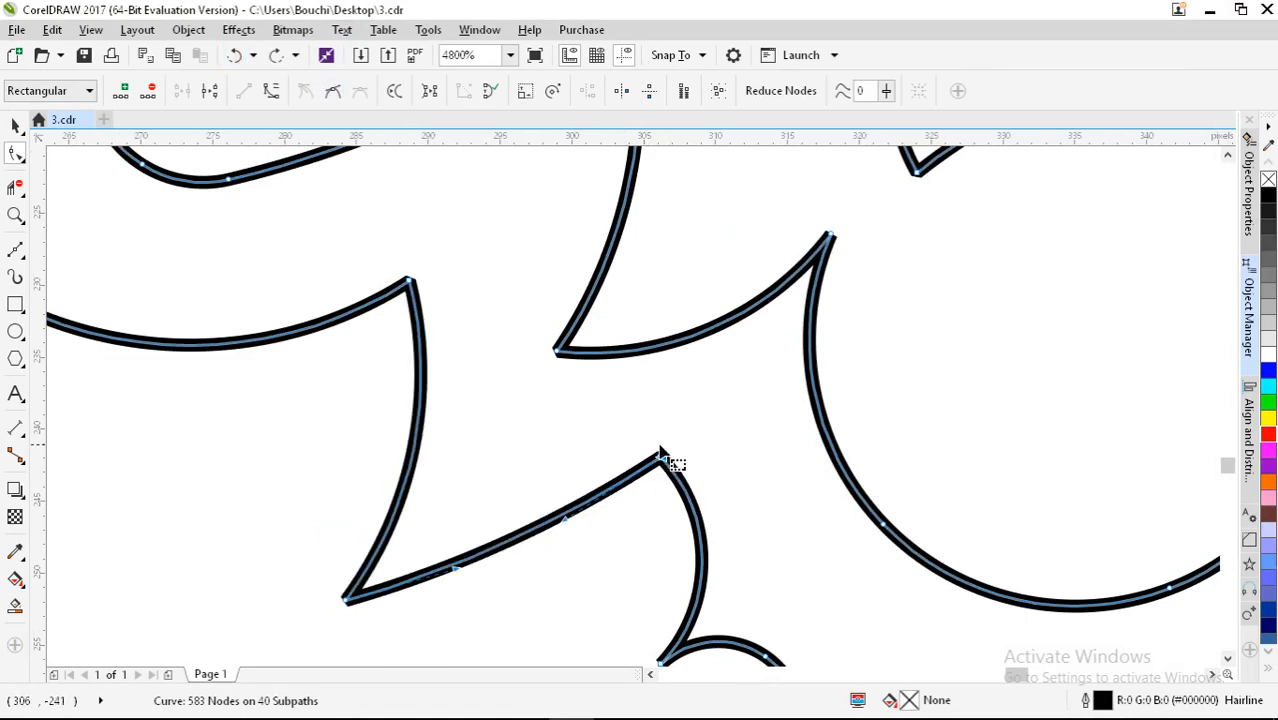
pyautogui.scroll(-2, 716, 436)
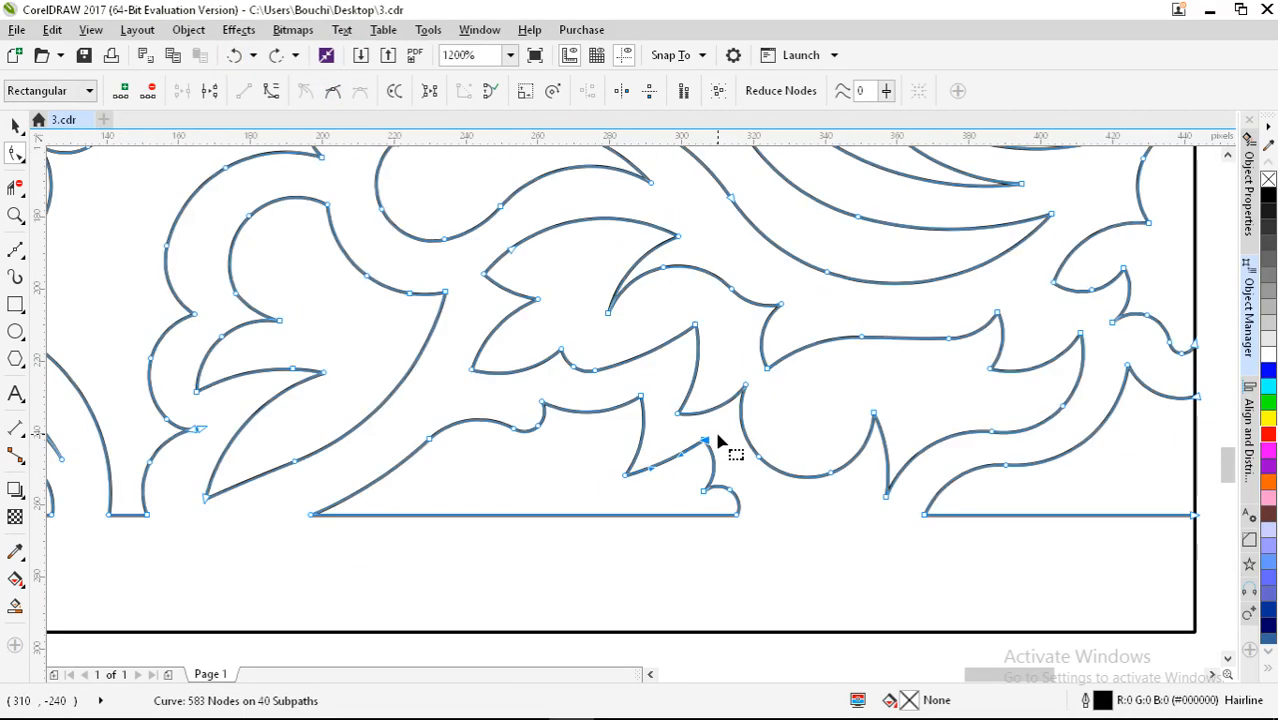
pyautogui.scroll(5, 171, 436)
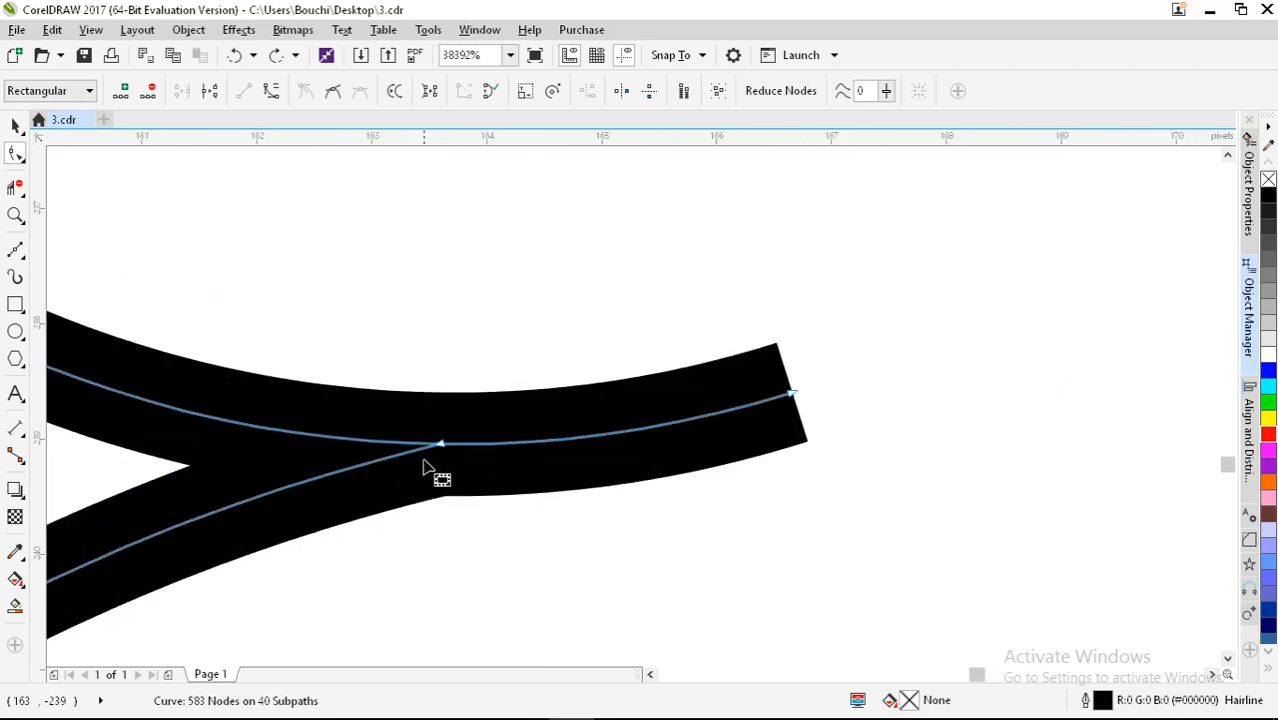
pyautogui.scroll(-4, 440, 410)
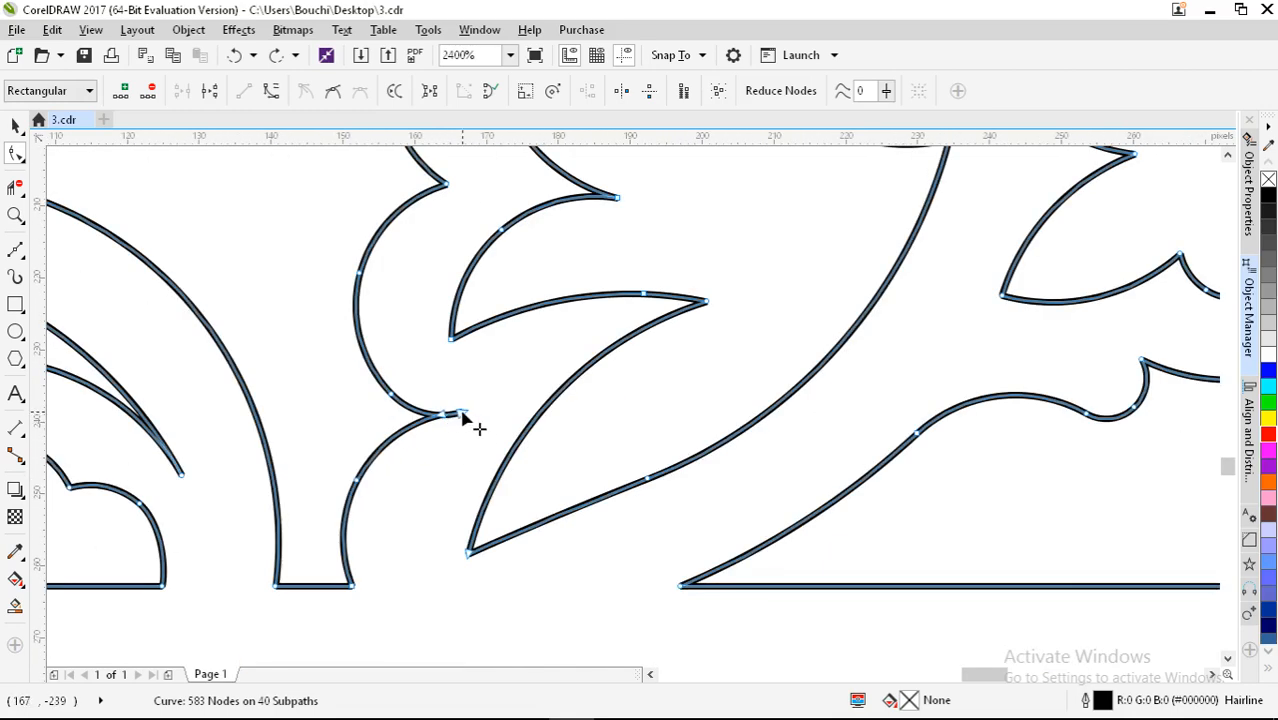
pyautogui.scroll(2, 445, 418)
pyautogui.moveTo(429, 422); pyautogui.dragTo(525, 432)
# Step: Reshape the lower curve by nudging its corner node and raising the peak node
pyautogui.scroll(-4, 528, 440)
pyautogui.scroll(-3, 512, 455)
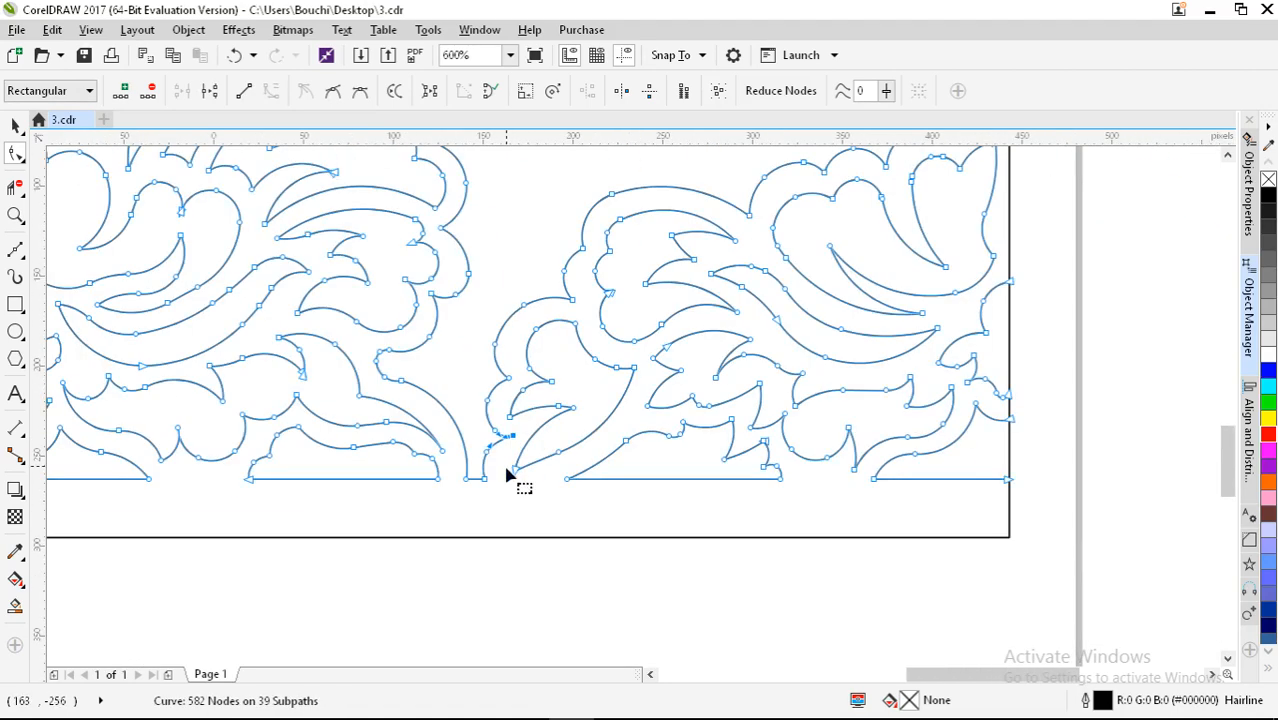
pyautogui.scroll(4, 618, 305)
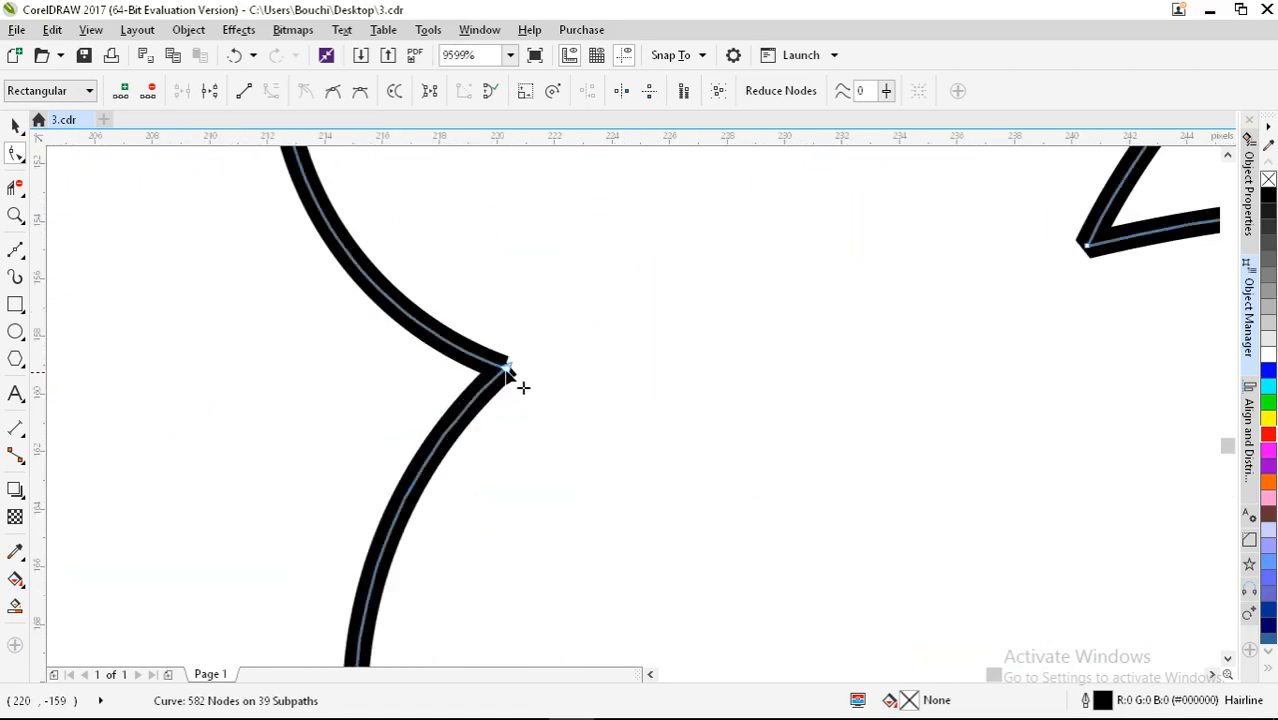
pyautogui.click(507, 369)
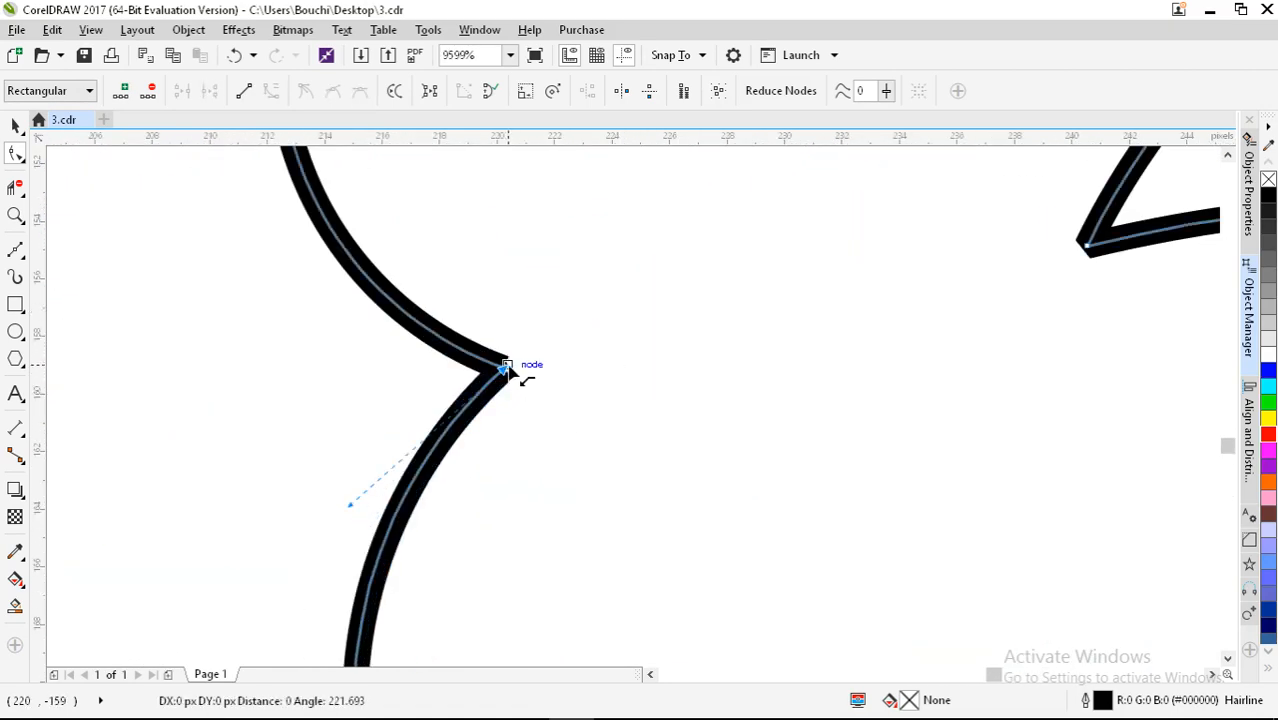
pyautogui.moveTo(507, 375); pyautogui.dragTo(506, 370)
pyautogui.scroll(-5, 540, 371)
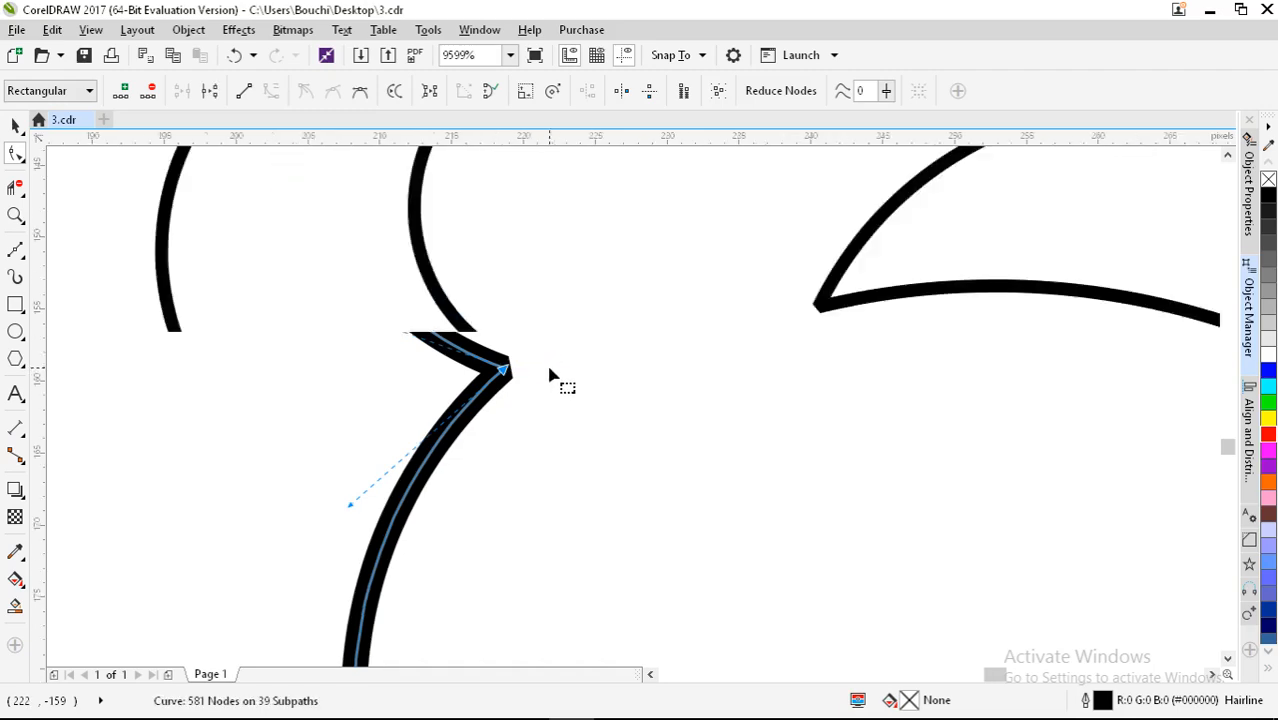
pyautogui.scroll(-1, 548, 373)
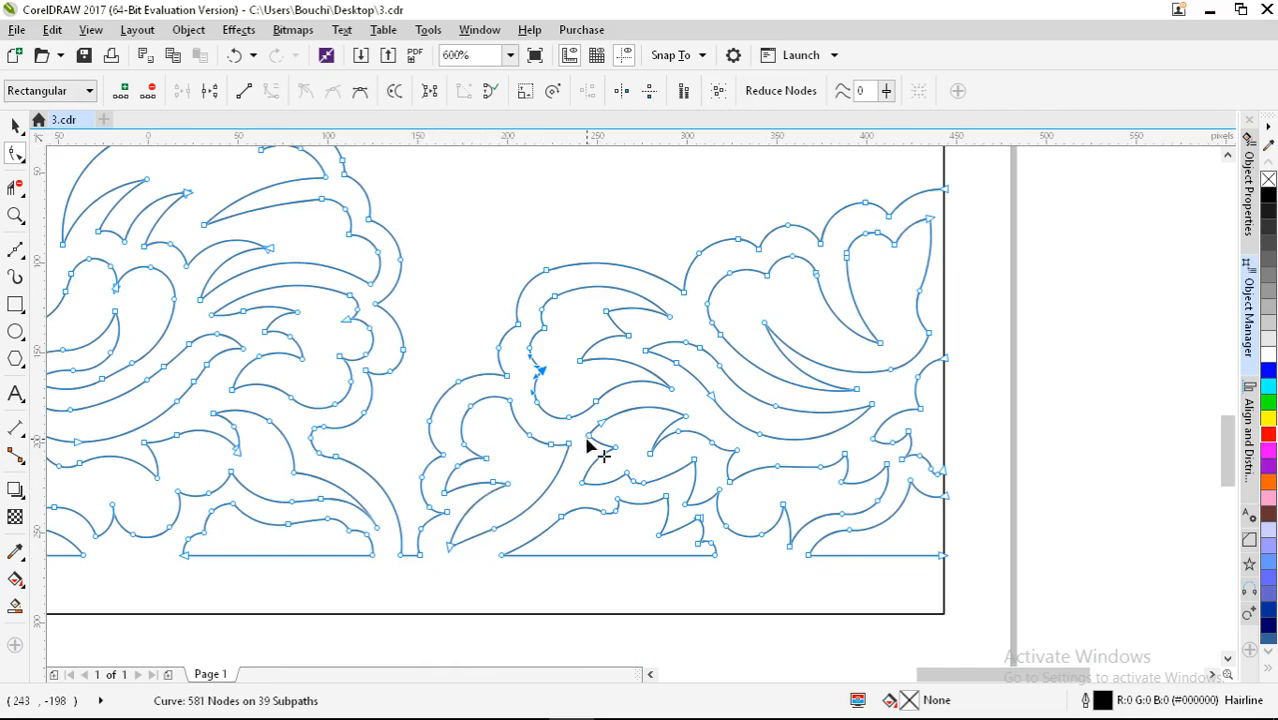
pyautogui.scroll(4, 697, 560)
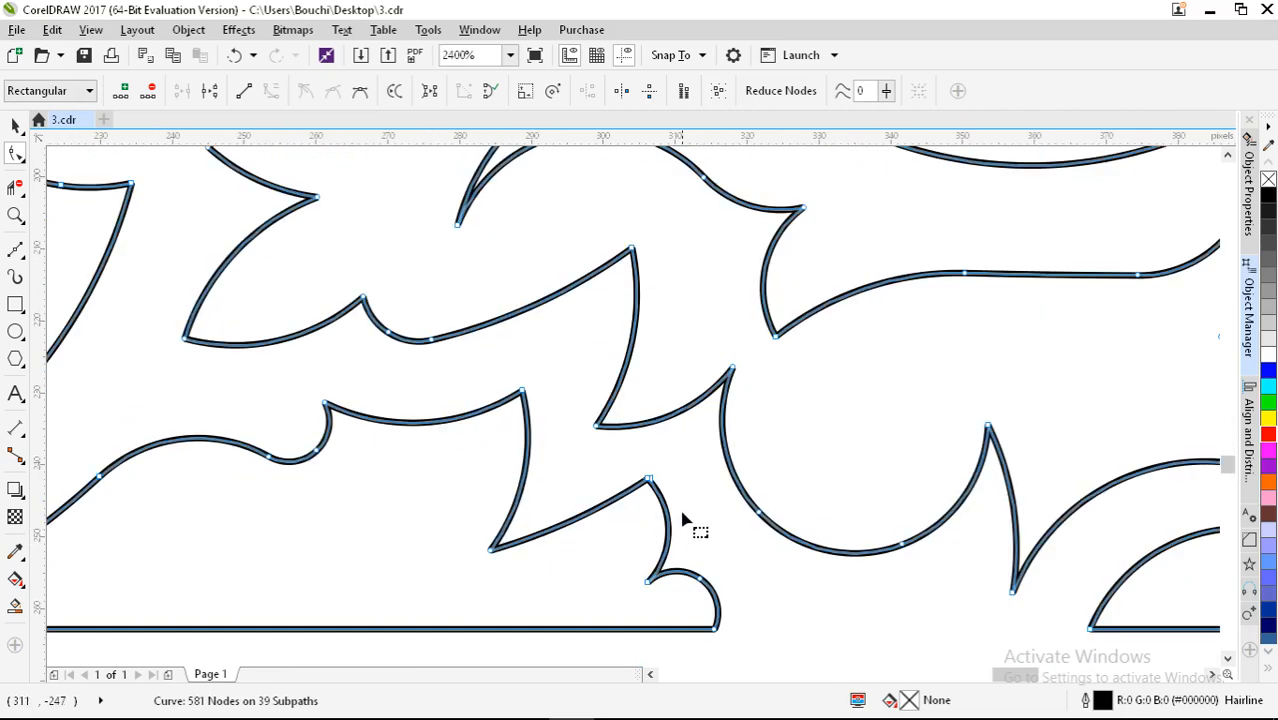
pyautogui.moveTo(610, 464)
pyautogui.mouseDown()
pyautogui.moveTo(647, 445)
pyautogui.moveTo(610, 456)
pyautogui.mouseUp()
pyautogui.scroll(-2, 610, 456)
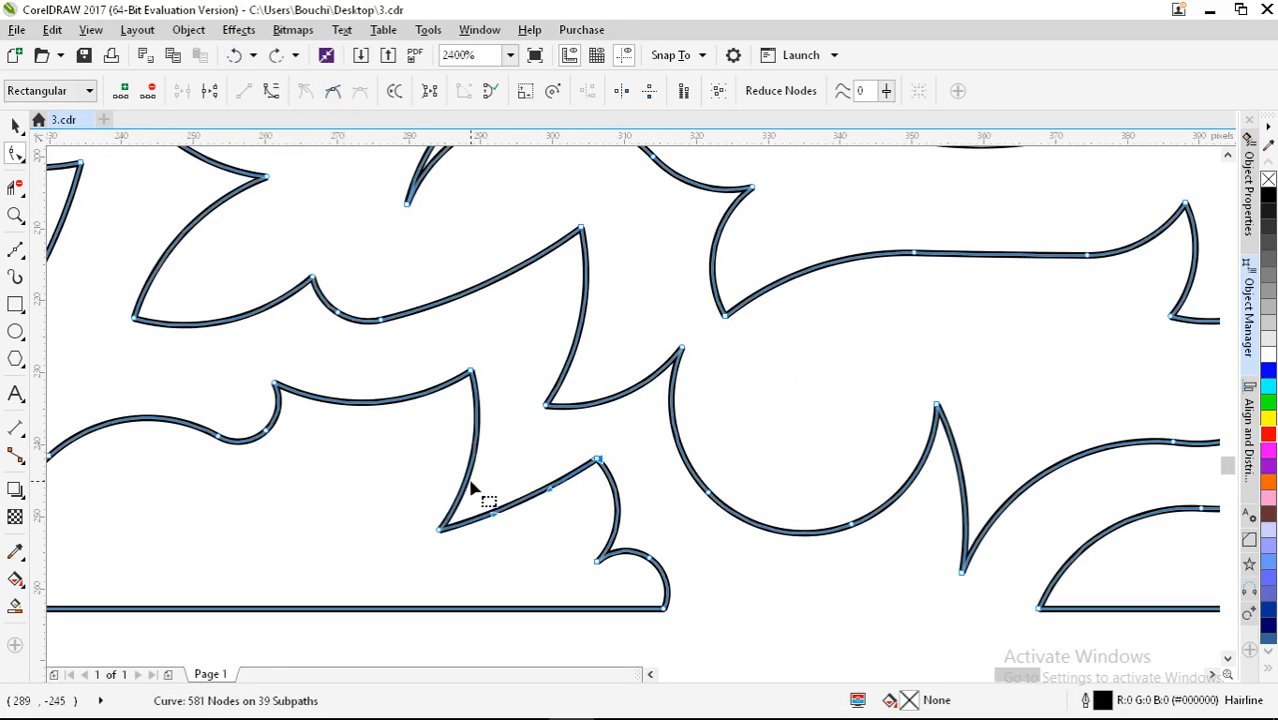
pyautogui.scroll(-1, 473, 490)
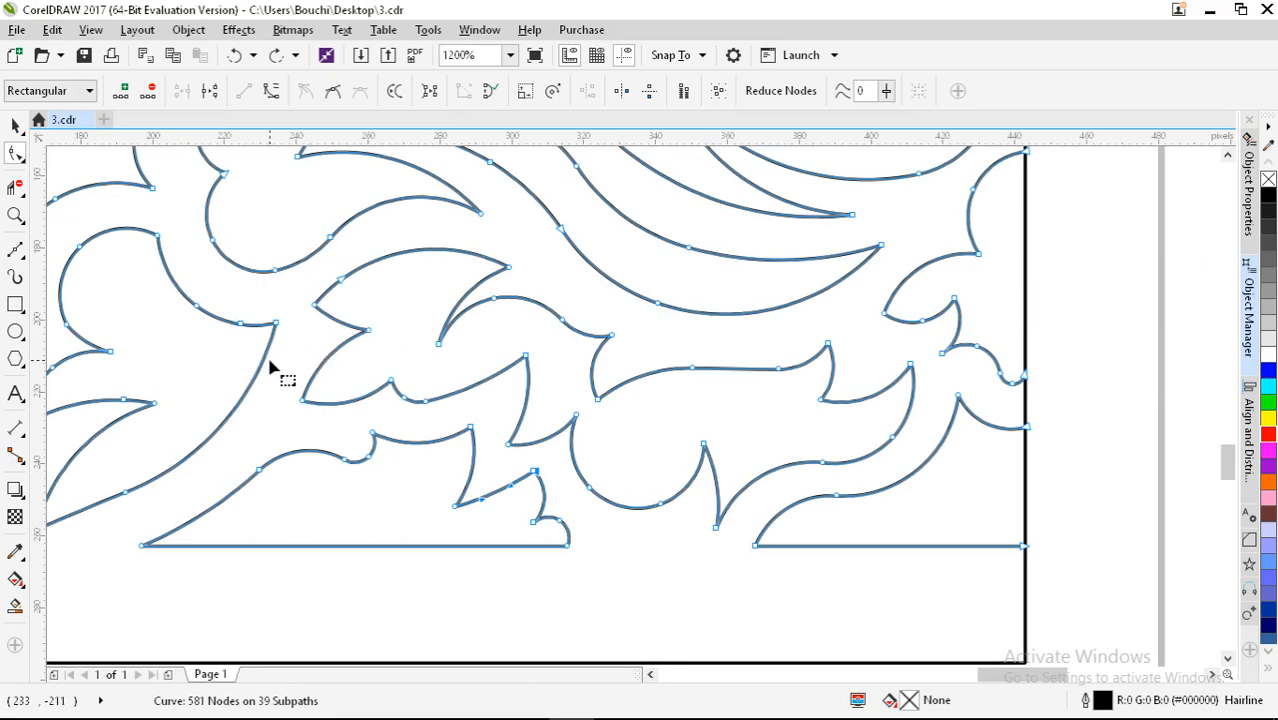
# Step: On the border's left part, join the loose curve end onto the leaf tip
pyautogui.moveTo(277, 365); pyautogui.dragTo(562, 465)
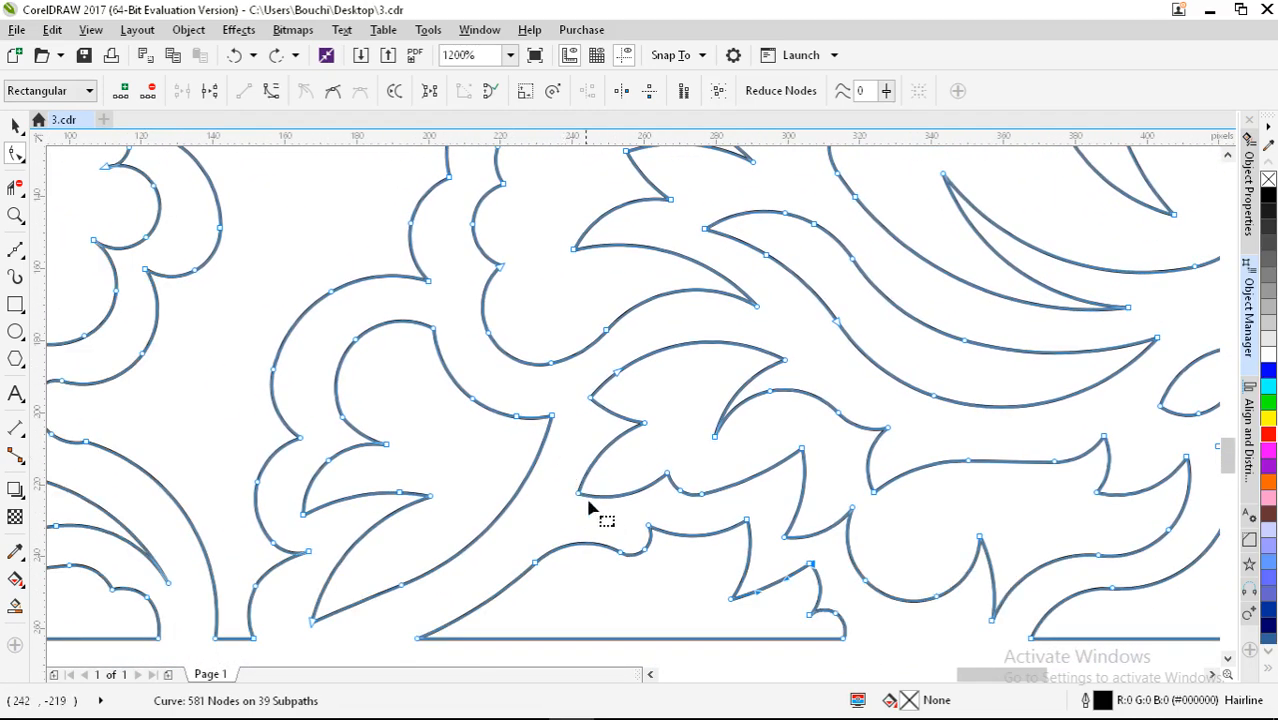
pyautogui.scroll(-1, 600, 522)
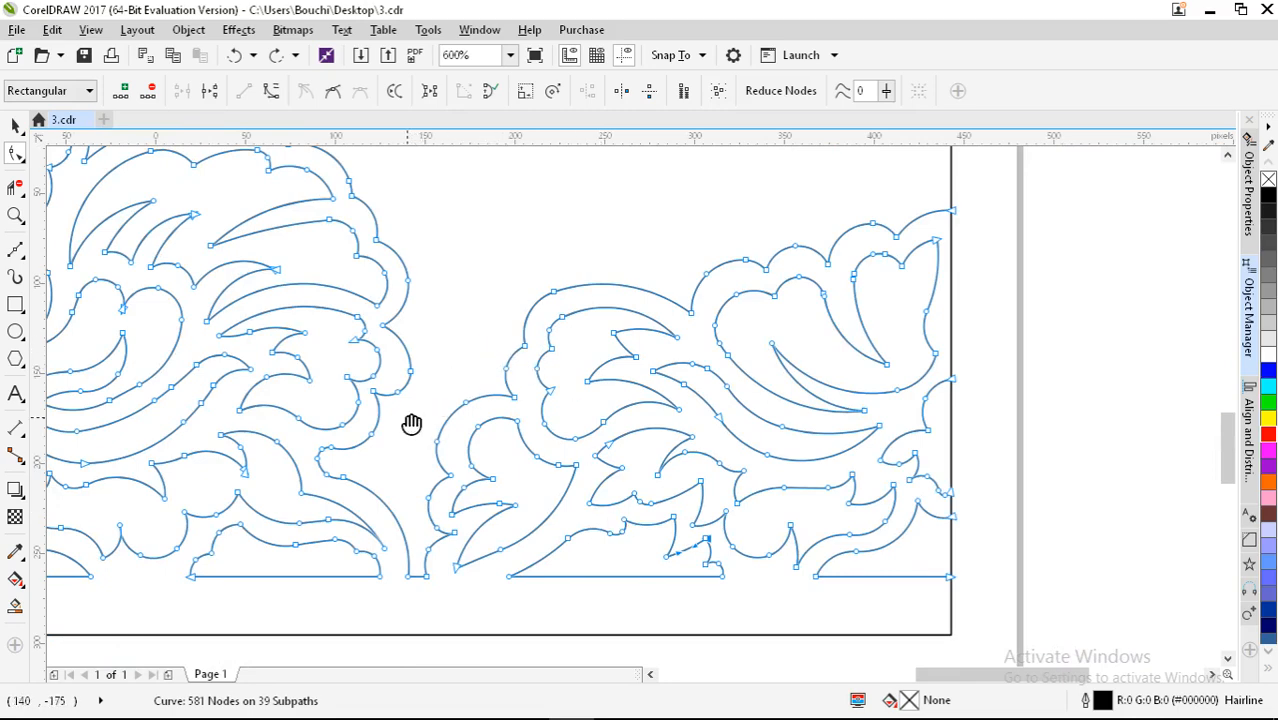
pyautogui.moveTo(414, 422); pyautogui.dragTo(710, 474)
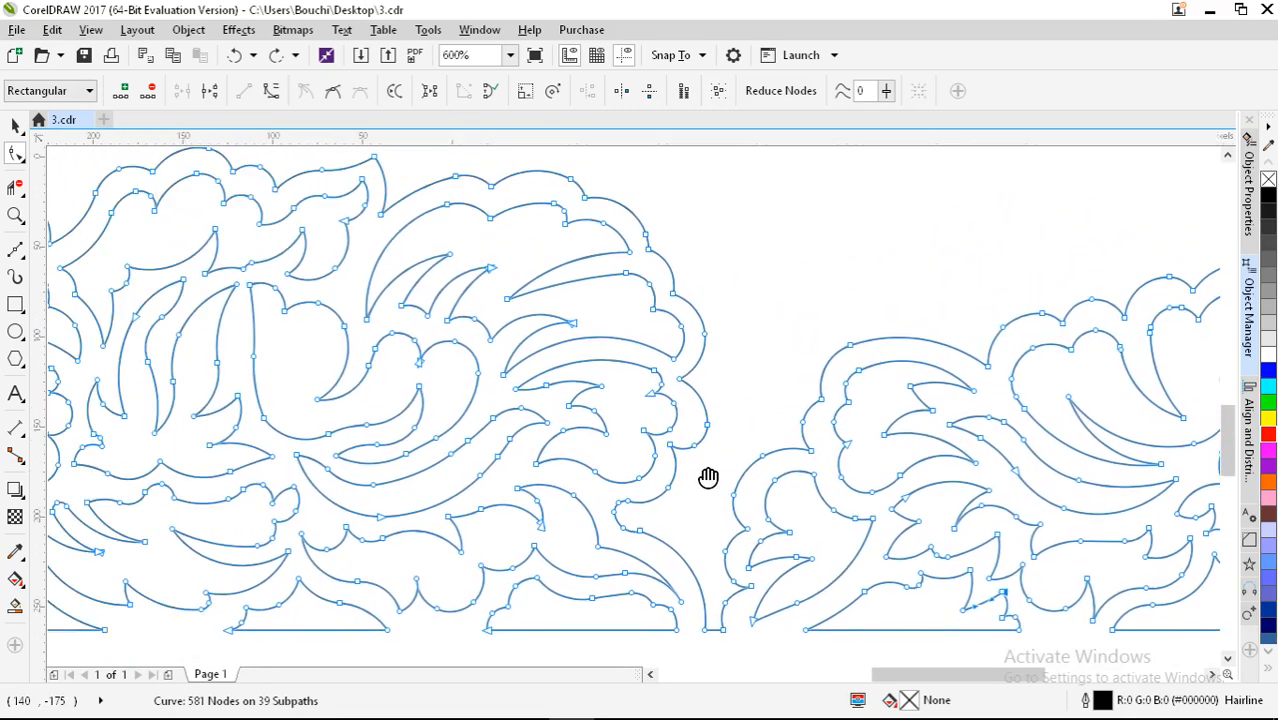
pyautogui.scroll(4, 581, 353)
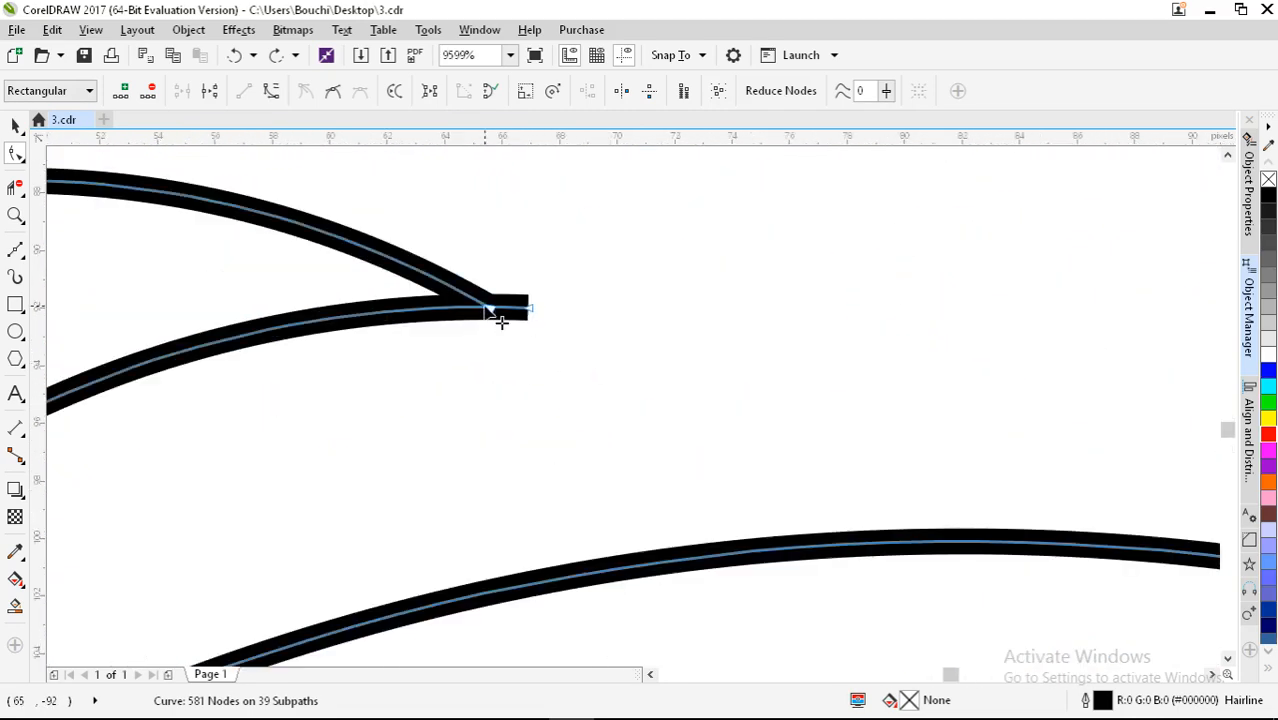
pyautogui.click(510, 315)
pyautogui.moveTo(493, 306); pyautogui.dragTo(525, 306)
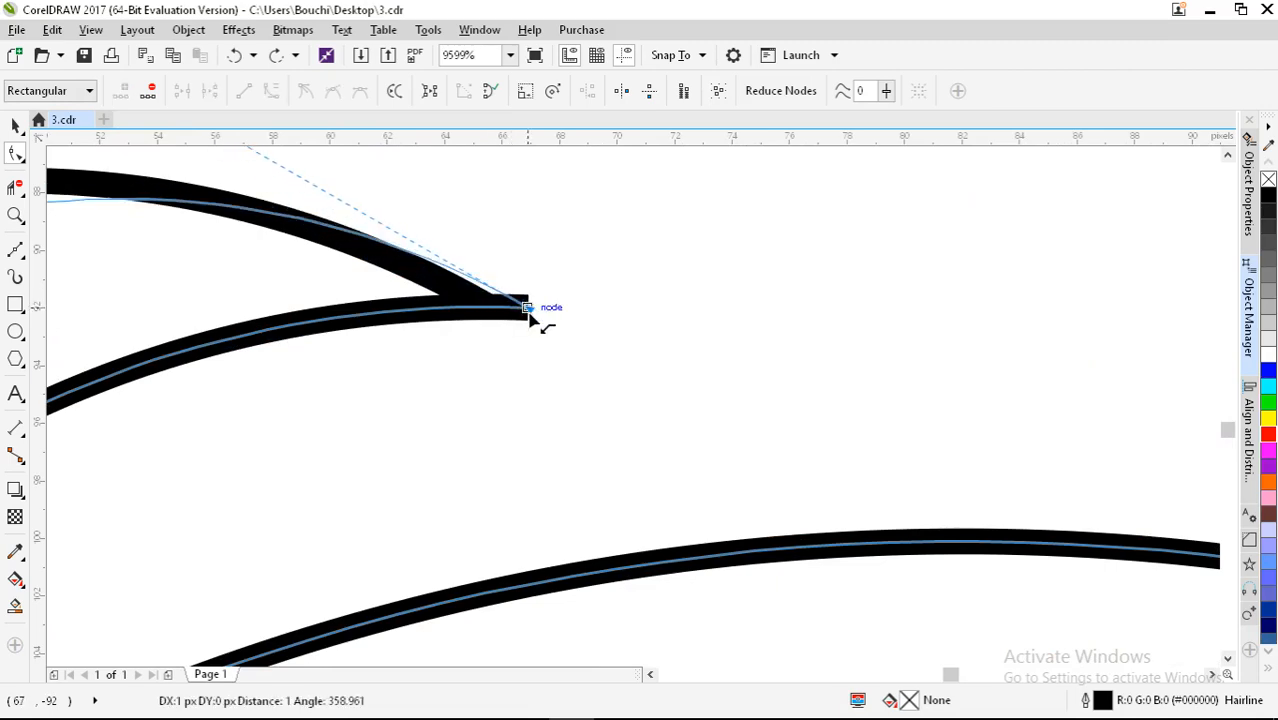
pyautogui.scroll(-6, 608, 448)
pyautogui.scroll(5, 444, 313)
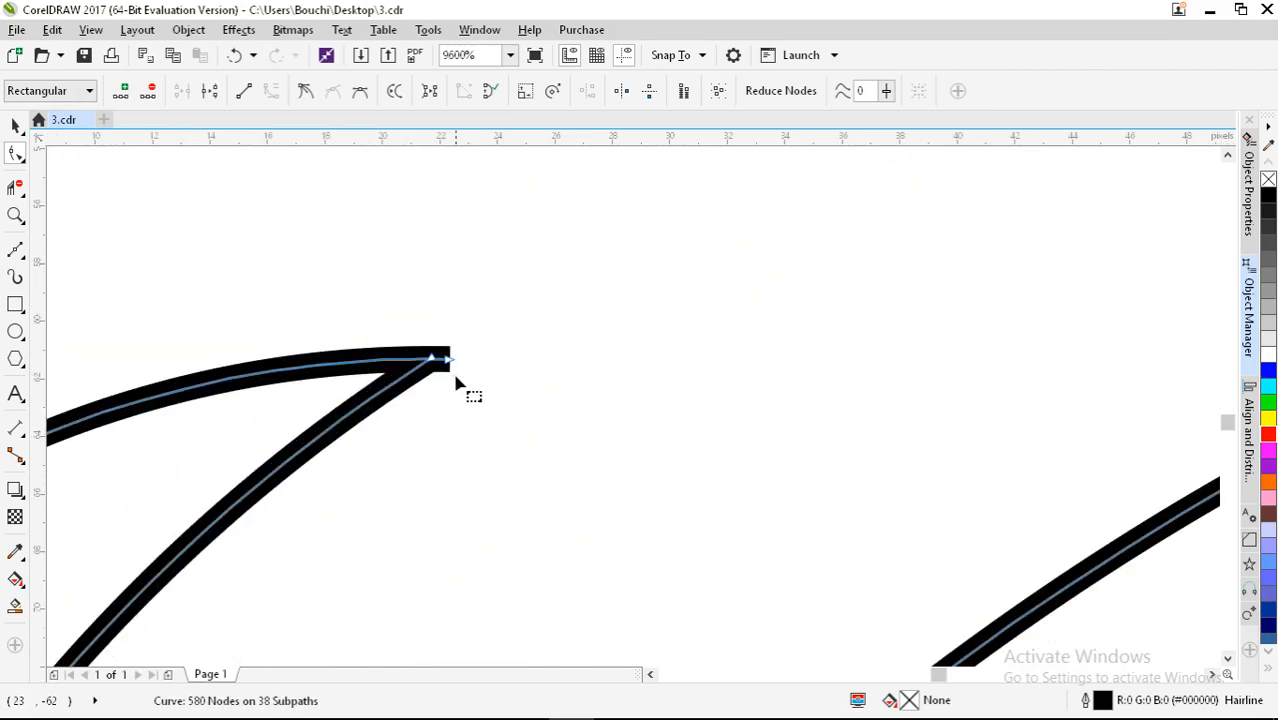
pyautogui.moveTo(431, 358)
pyautogui.mouseDown()
pyautogui.moveTo(460, 362)
pyautogui.moveTo(442, 358)
pyautogui.mouseUp()
pyautogui.scroll(-3, 512, 357)
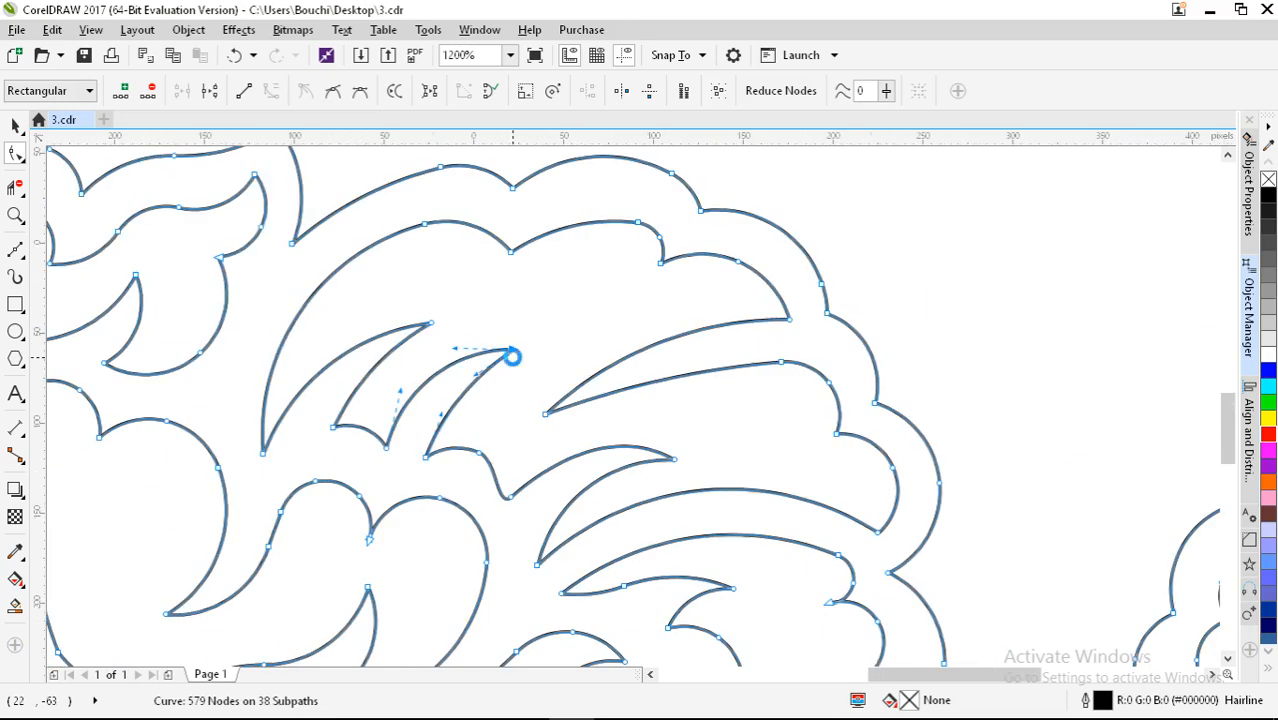
pyautogui.scroll(-1, 530, 315)
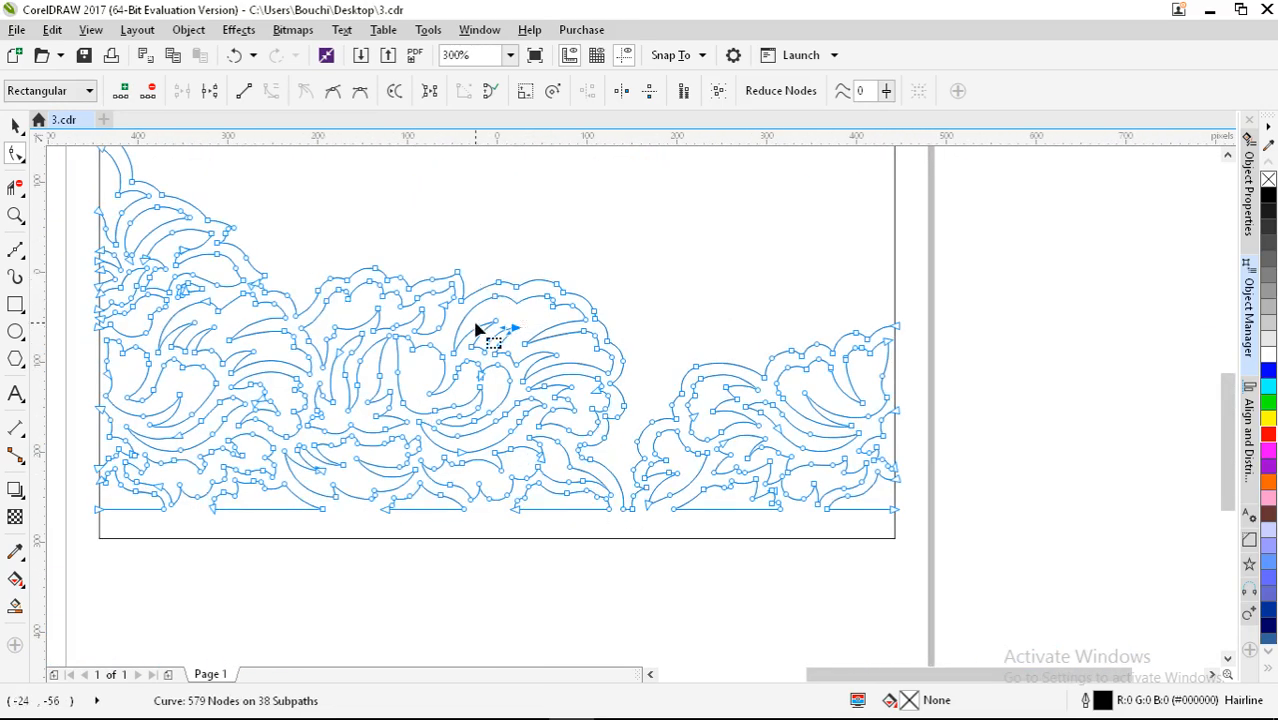
pyautogui.click(1268, 196)
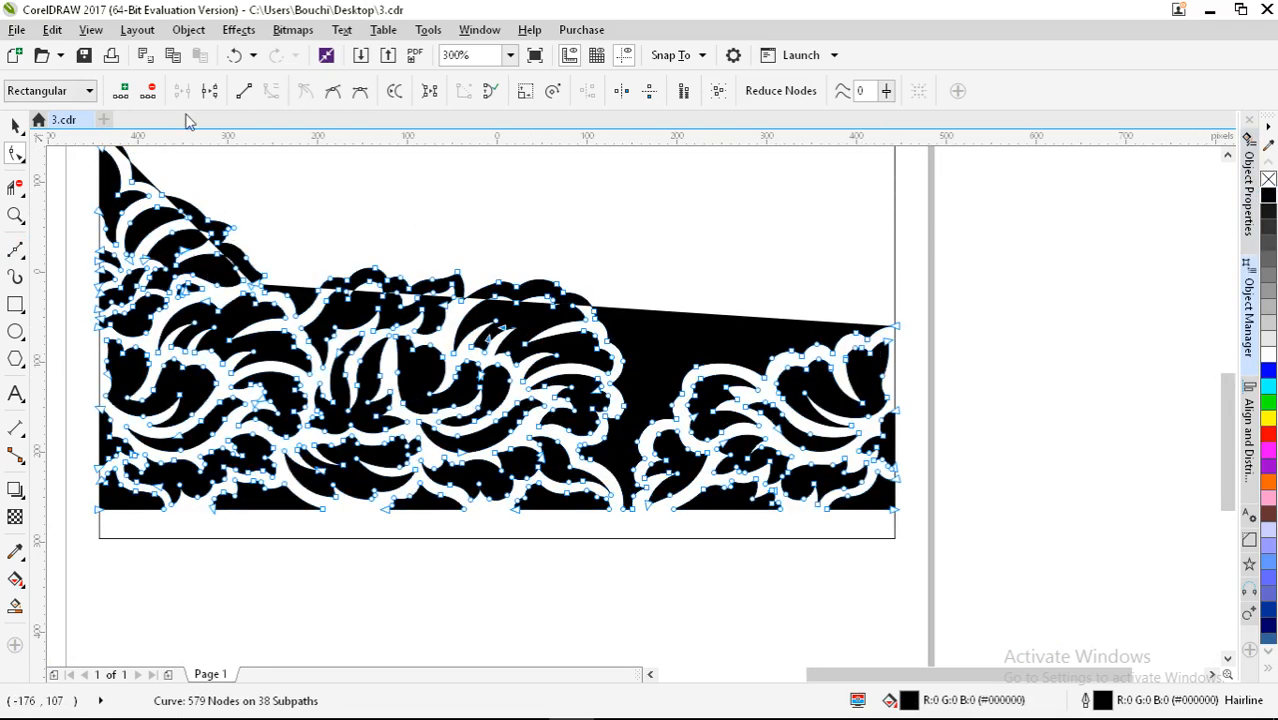
pyautogui.click(234, 56)
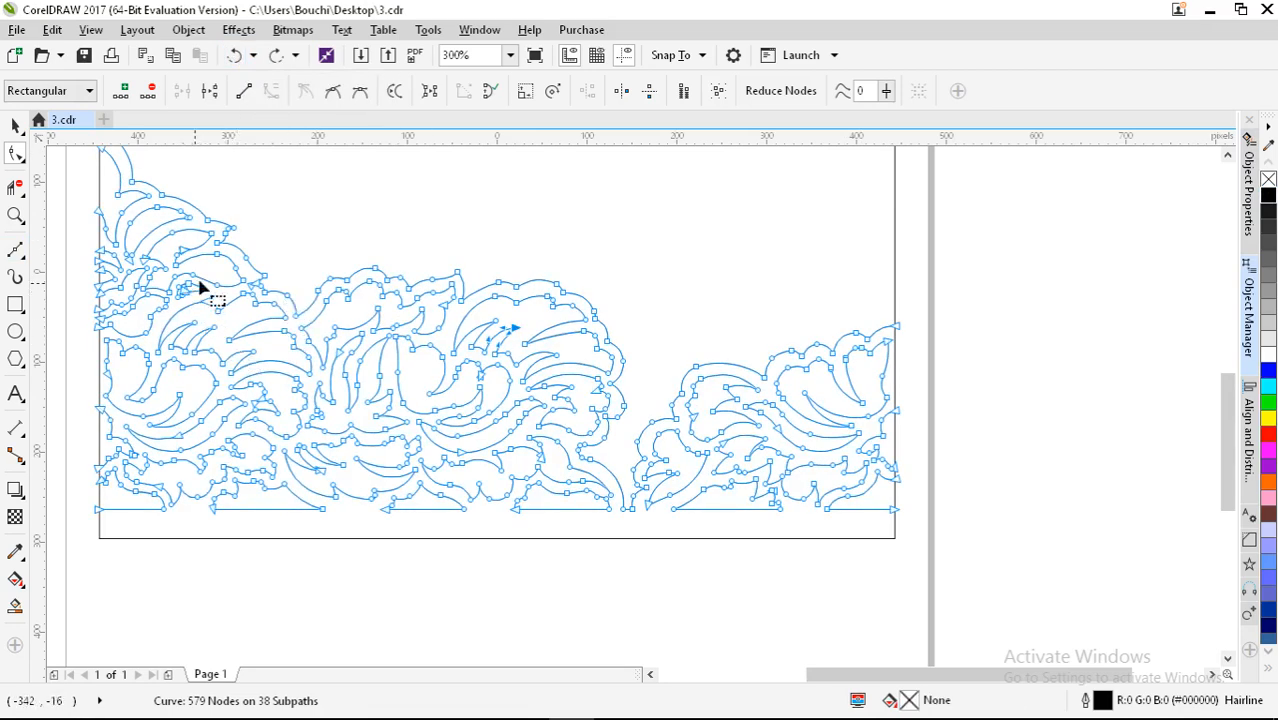
# Step: Merge two stray end nodes into their neighbouring curves near the loop tip
pyautogui.scroll(3, 200, 287)
pyautogui.scroll(5, 378, 280)
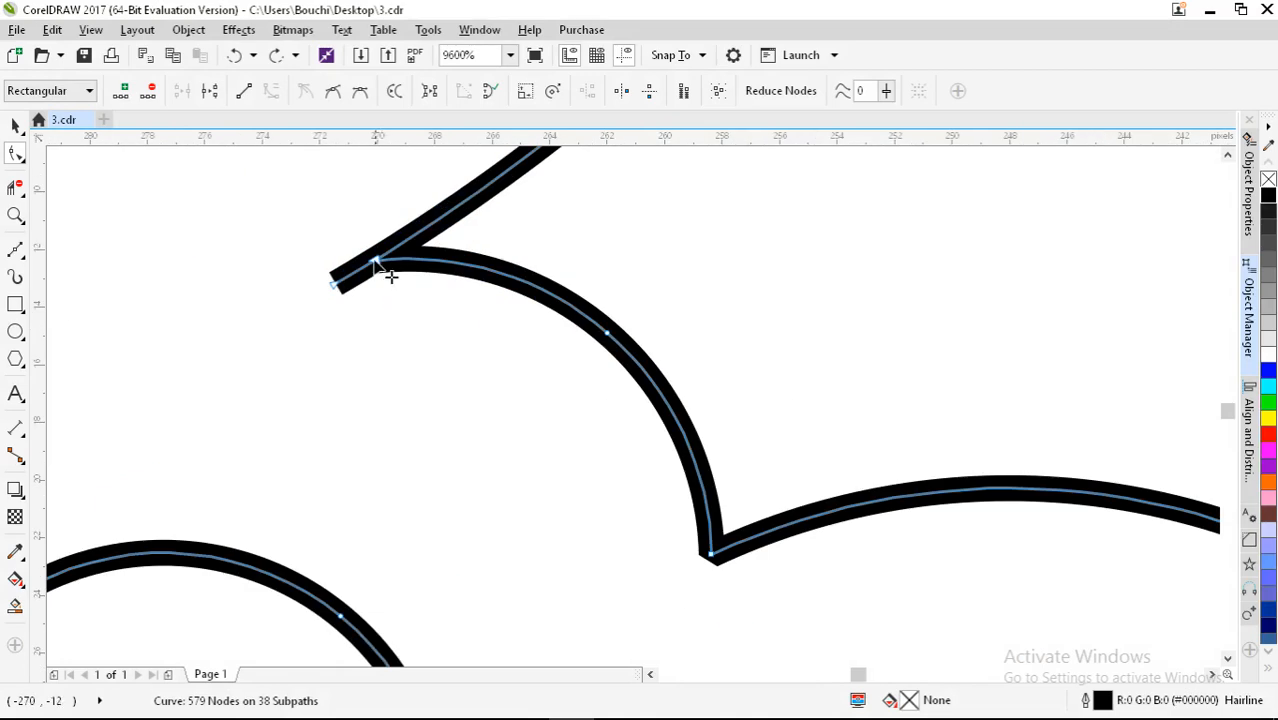
pyautogui.moveTo(385, 270); pyautogui.dragTo(336, 288)
pyautogui.scroll(-5, 468, 331)
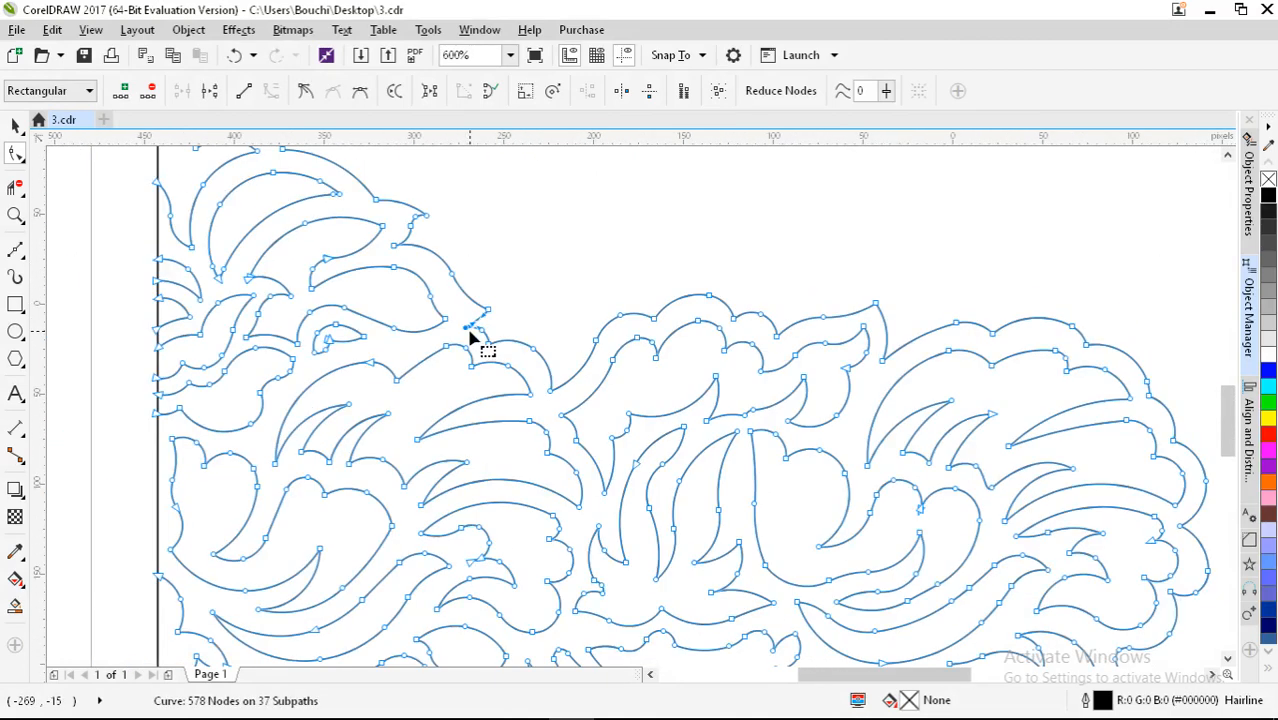
pyautogui.scroll(2, 337, 349)
pyautogui.moveTo(337, 344)
pyautogui.mouseDown()
pyautogui.moveTo(340, 359)
pyautogui.moveTo(334, 334)
pyautogui.mouseUp()
pyautogui.scroll(-2, 395, 268)
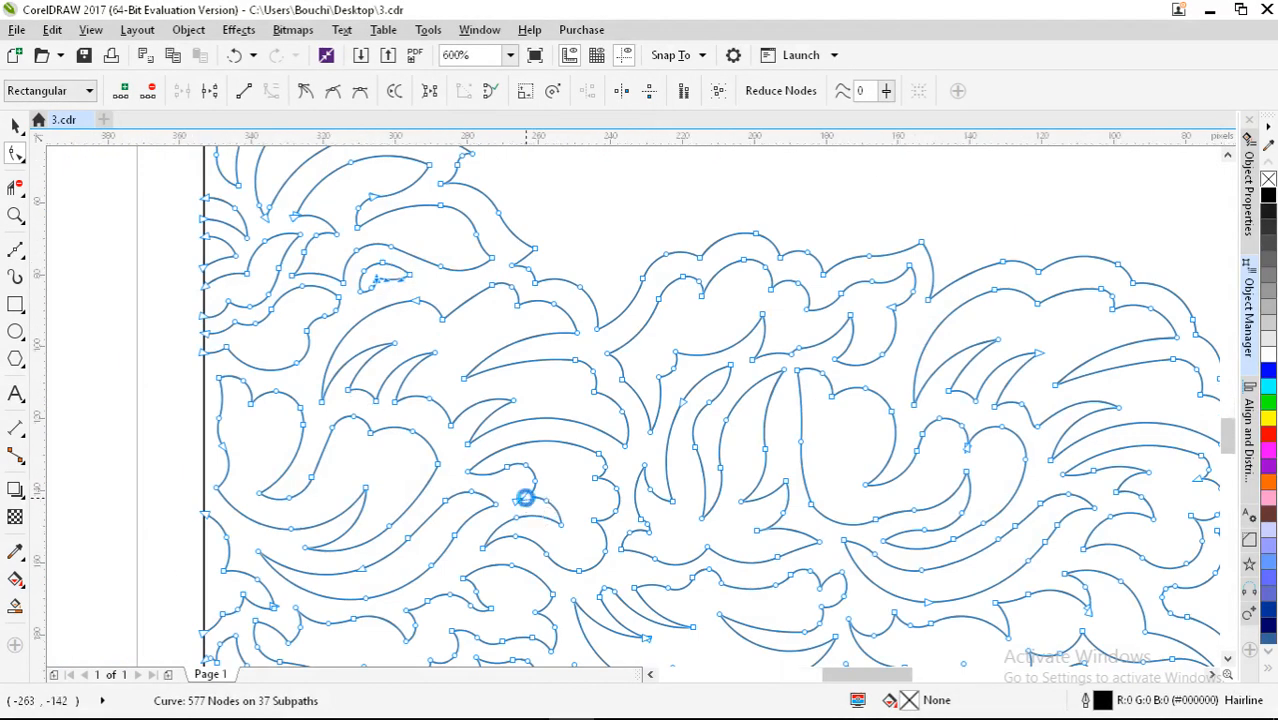
pyautogui.scroll(2, 528, 500)
# Step: Merge the loose end nodes in the lower middle of the border, reaching 576 nodes
pyautogui.moveTo(531, 496)
pyautogui.mouseDown()
pyautogui.moveTo(508, 502)
pyautogui.moveTo(548, 491)
pyautogui.moveTo(530, 488)
pyautogui.mouseUp()
pyautogui.scroll(-3, 448, 379)
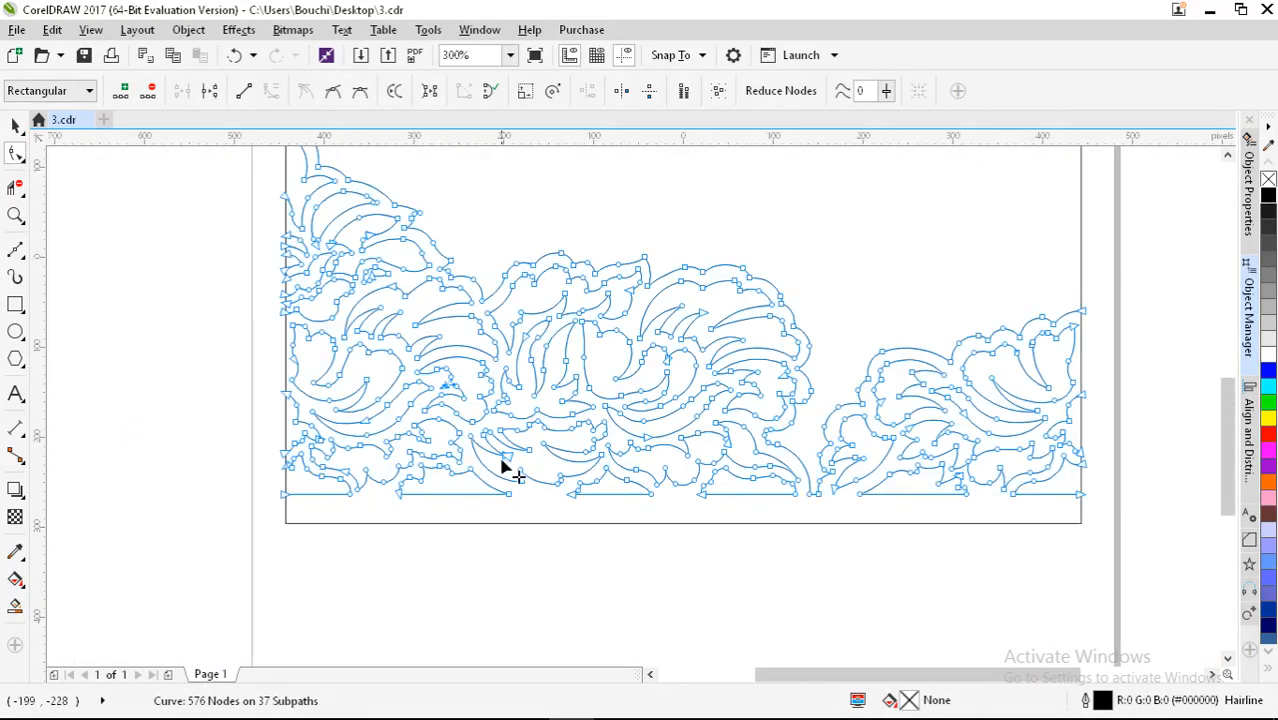
pyautogui.scroll(3, 504, 460)
pyautogui.moveTo(522, 440)
pyautogui.mouseDown()
pyautogui.moveTo(531, 425)
pyautogui.moveTo(519, 442)
pyautogui.moveTo(545, 447)
pyautogui.moveTo(505, 447)
pyautogui.mouseUp()
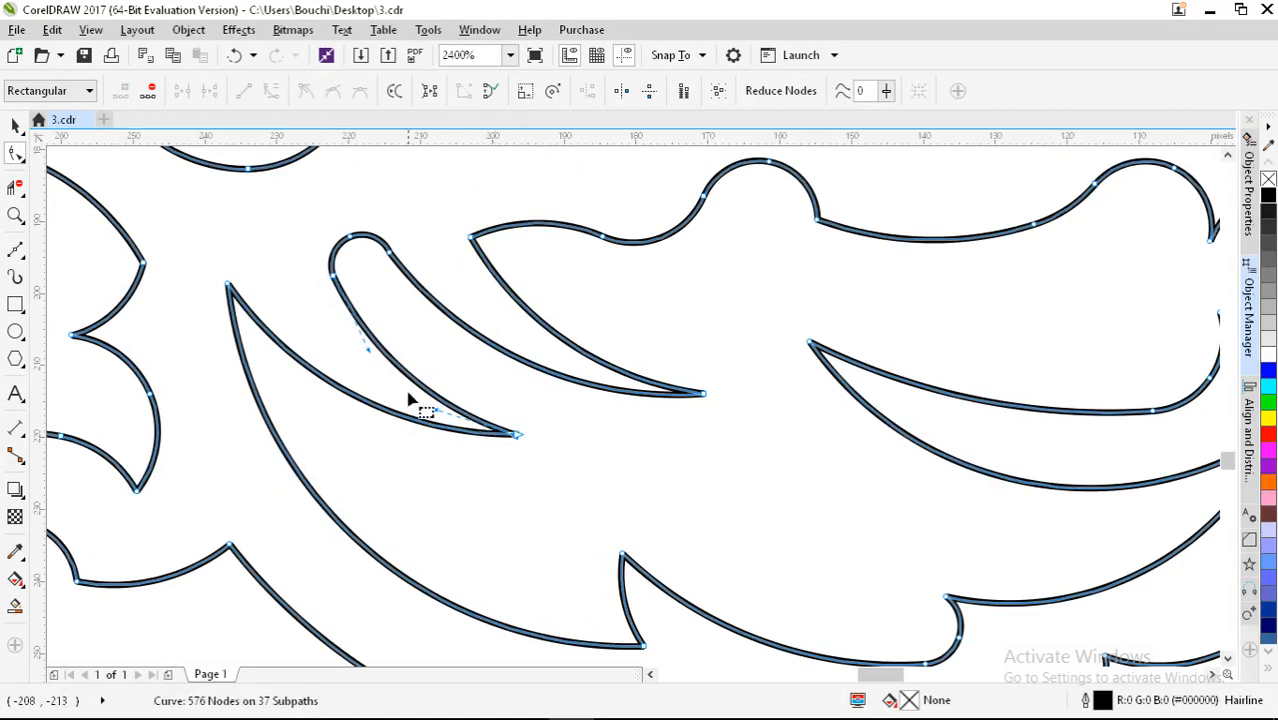
pyautogui.scroll(-2, 424, 434)
pyautogui.scroll(-1, 550, 550)
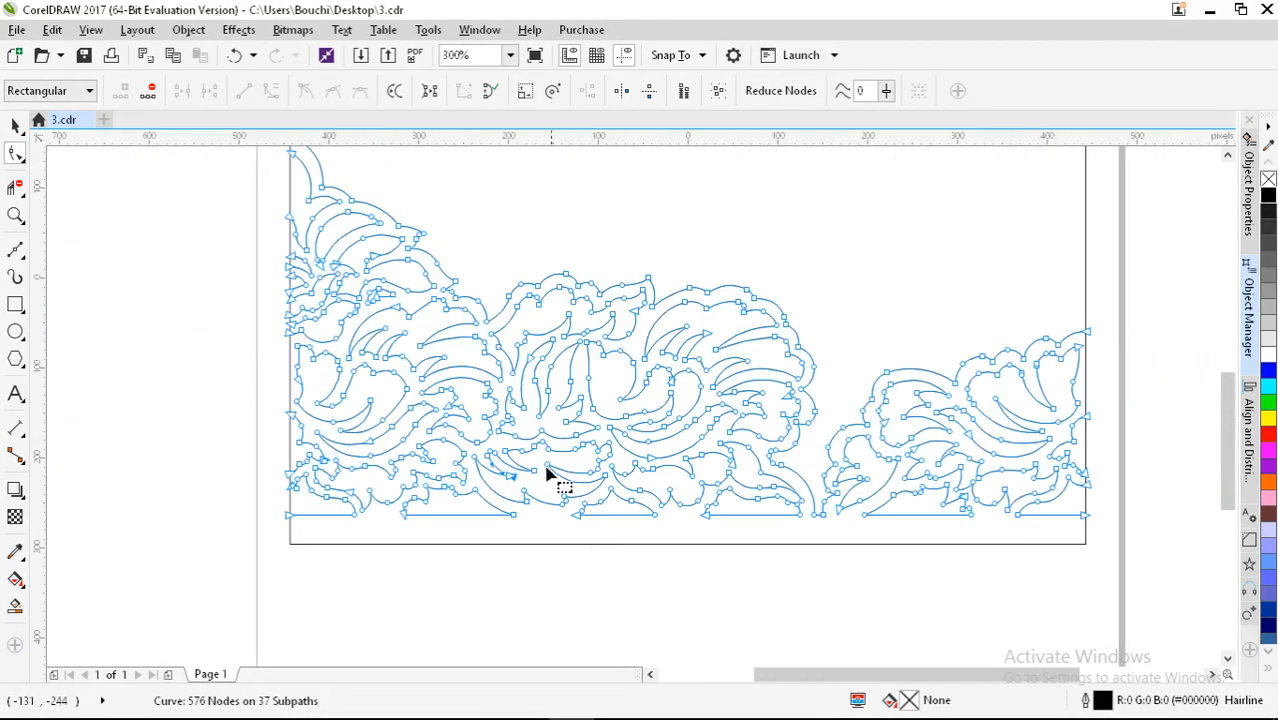
pyautogui.scroll(2, 492, 458)
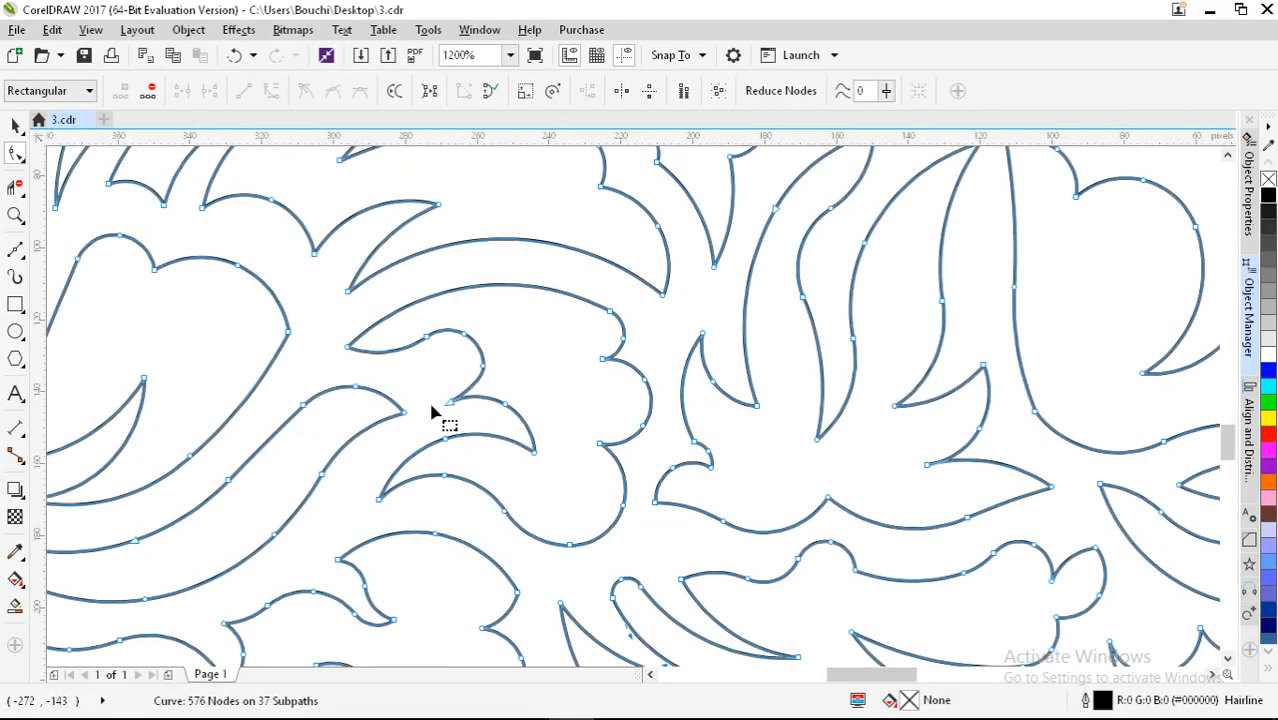
pyautogui.scroll(-2, 410, 440)
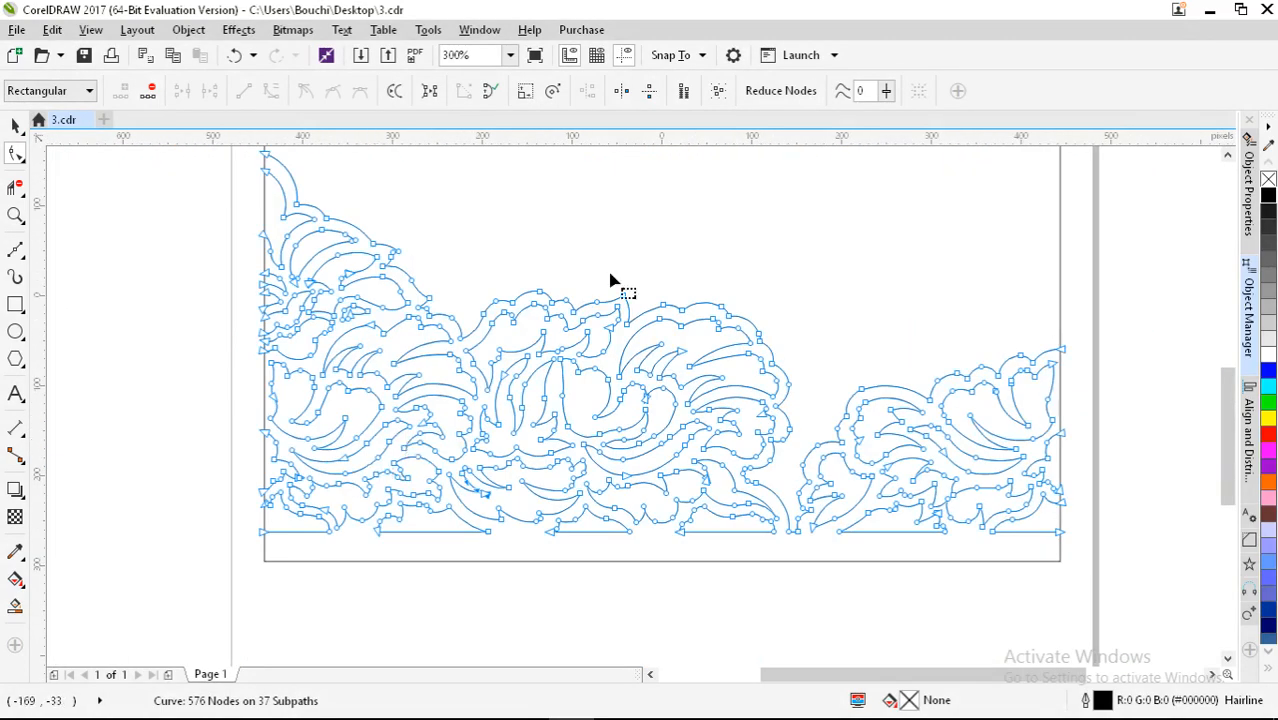
# Step: Move the welded lace curve left of the page and fill it solid black
pyautogui.click(1268, 196)
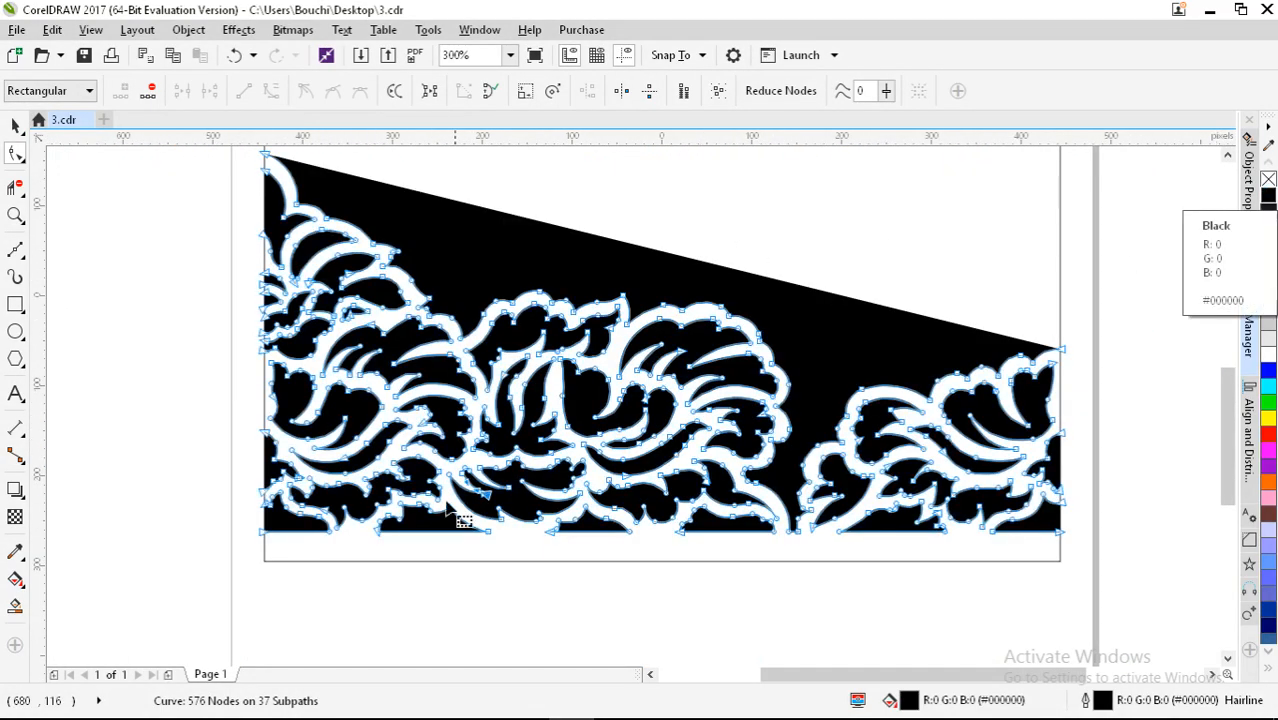
pyautogui.click(15, 125)
pyautogui.scroll(-1, 340, 294)
pyautogui.scroll(1, 370, 385)
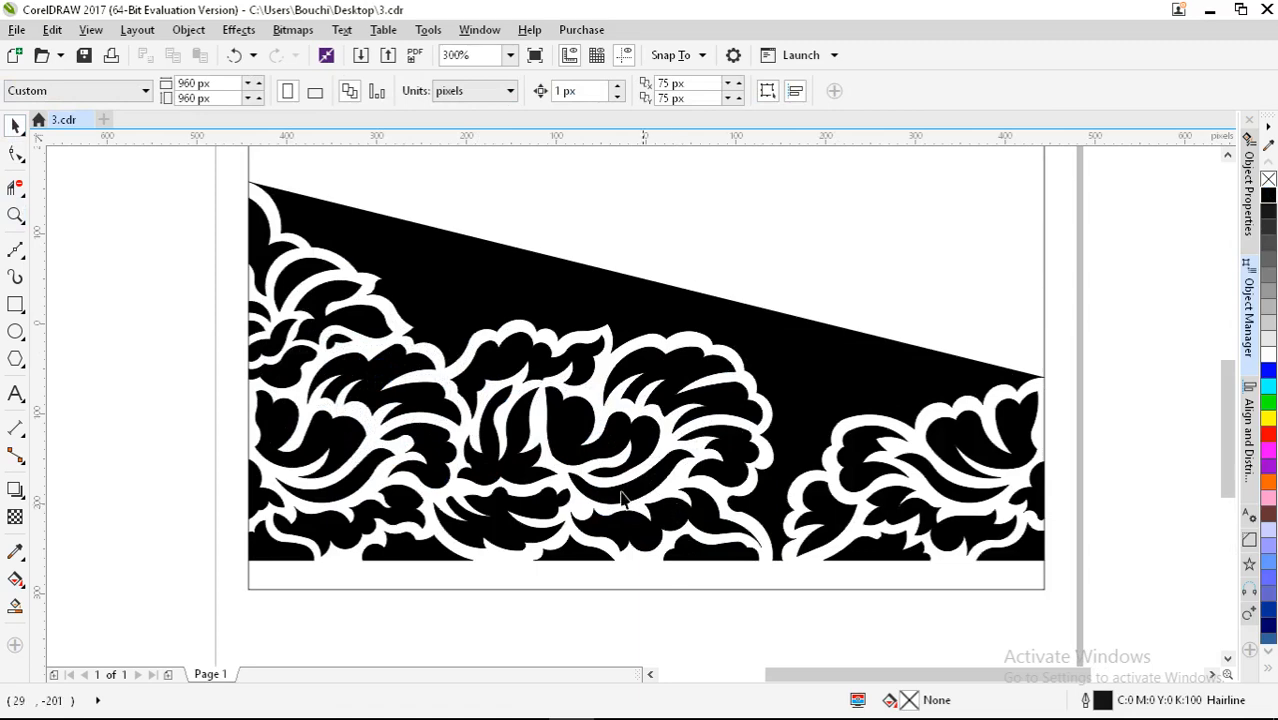
pyautogui.scroll(-1, 447, 405)
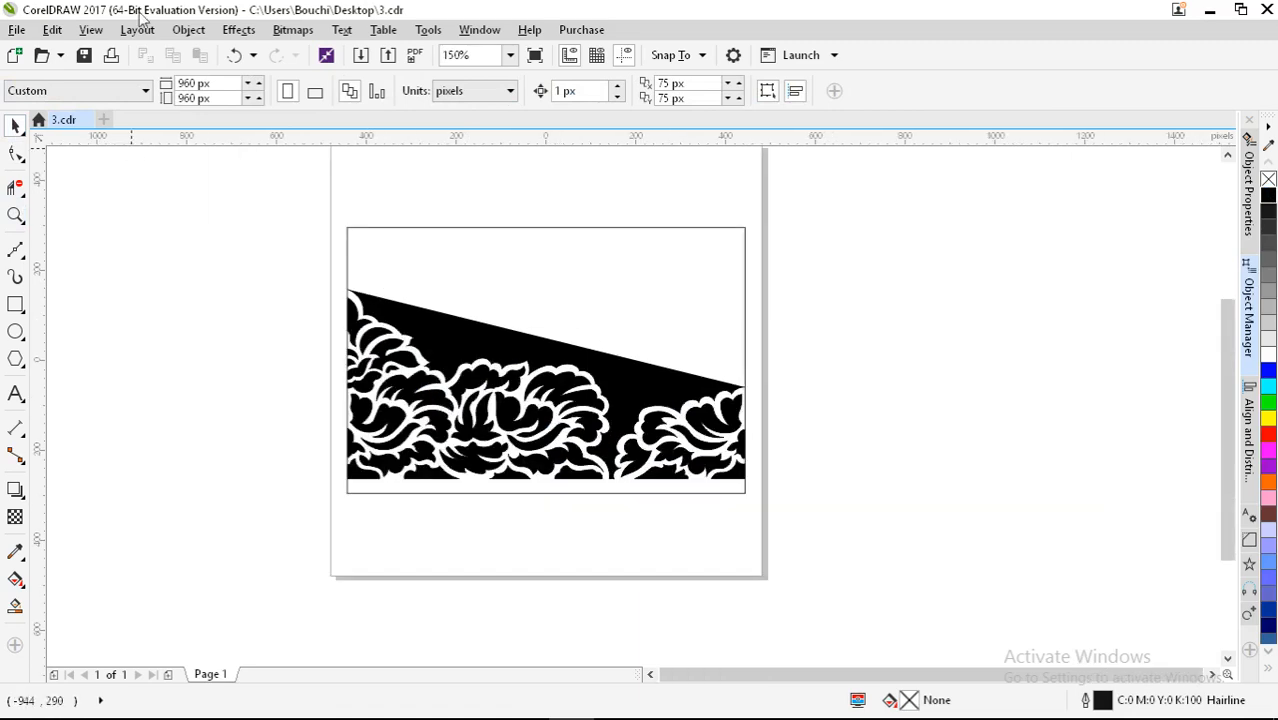
pyautogui.click(236, 56)
pyautogui.scroll(-1, 513, 399)
pyautogui.moveTo(638, 390); pyautogui.dragTo(318, 440)
pyautogui.scroll(1, 230, 385)
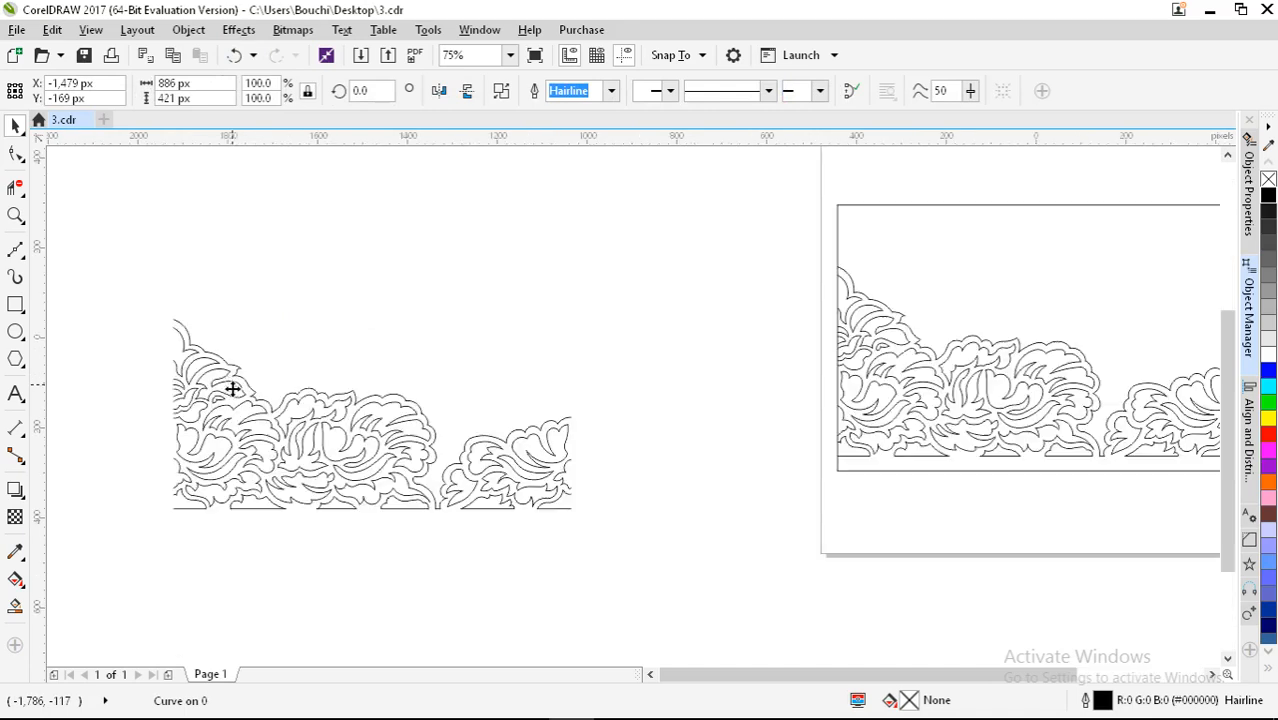
pyautogui.click(1267, 199)
pyautogui.scroll(2, 157, 311)
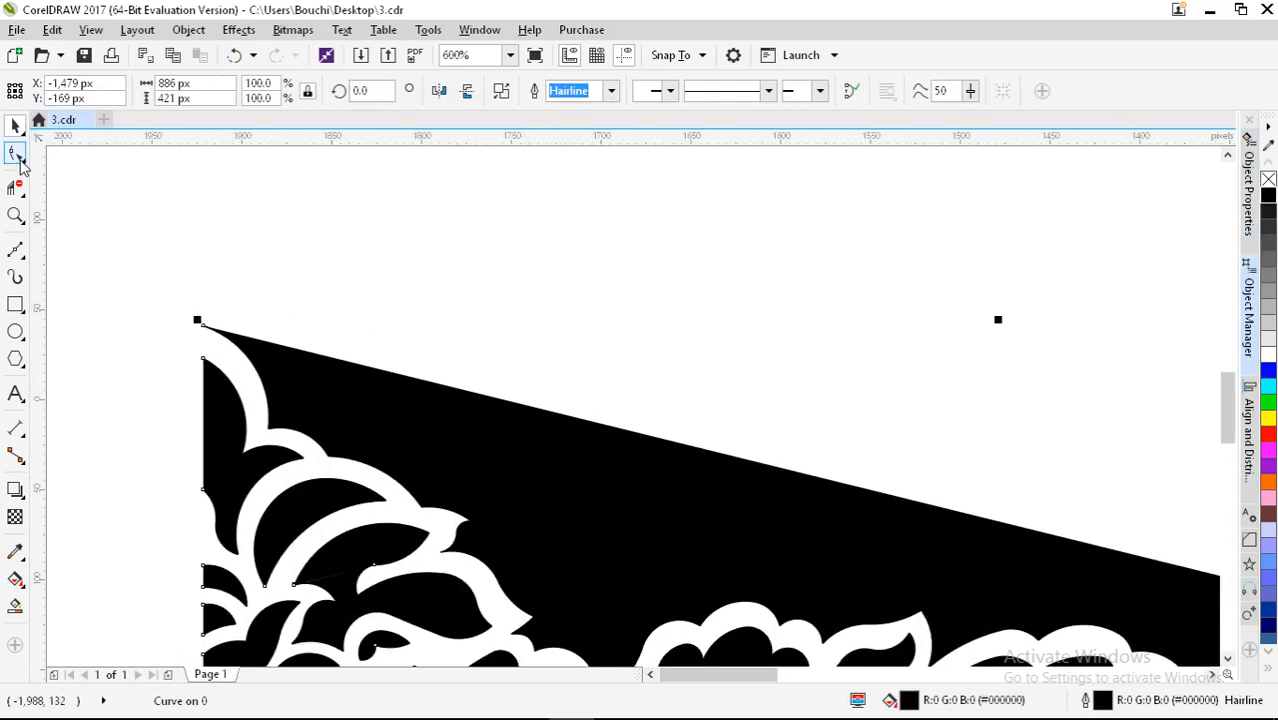
# Step: Select the wedge's top corner node, try deleting it, then undo the deletion
pyautogui.click(19, 162)
pyautogui.scroll(2, 340, 590)
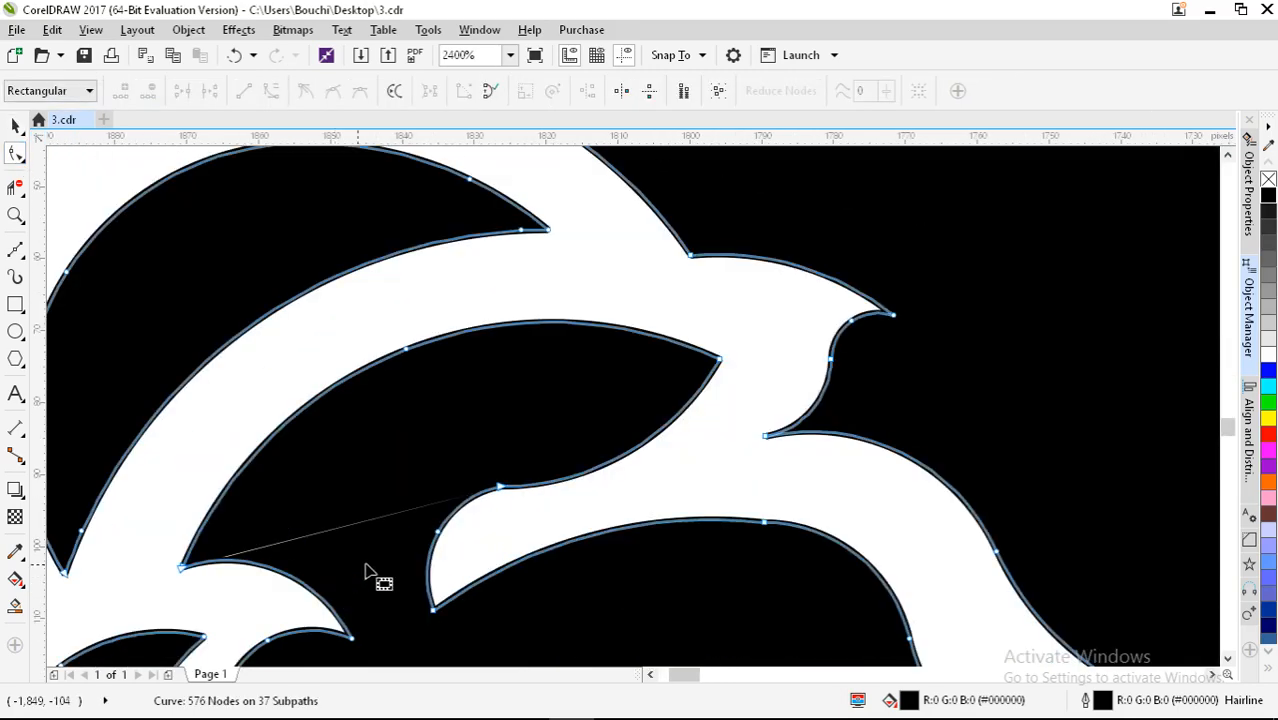
pyautogui.scroll(-2, 378, 481)
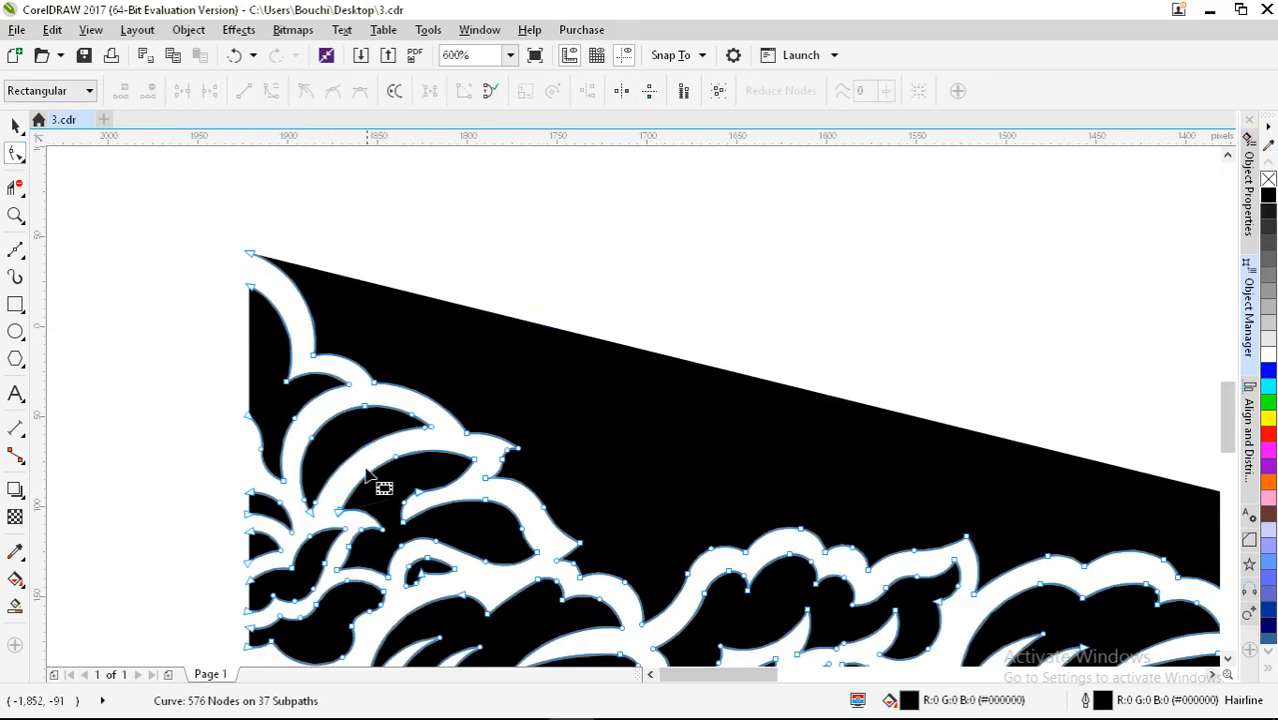
pyautogui.scroll(2, 248, 249)
pyautogui.click(253, 270)
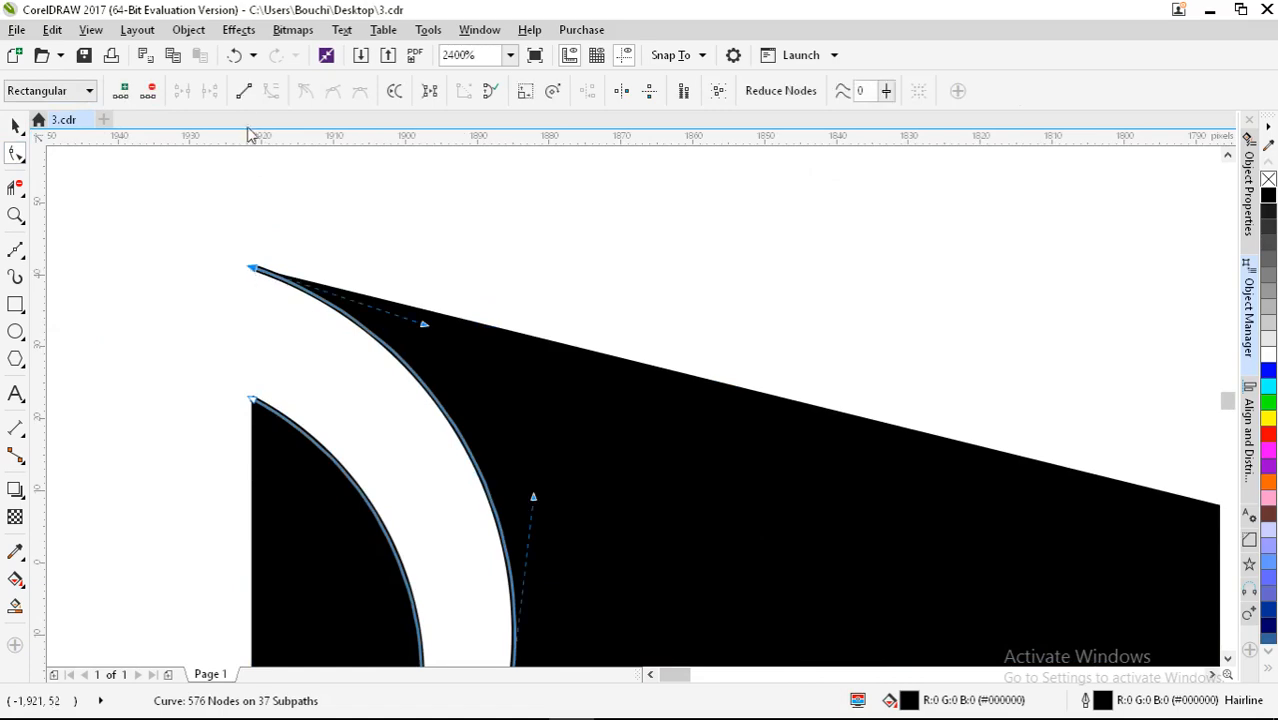
pyautogui.click(150, 91)
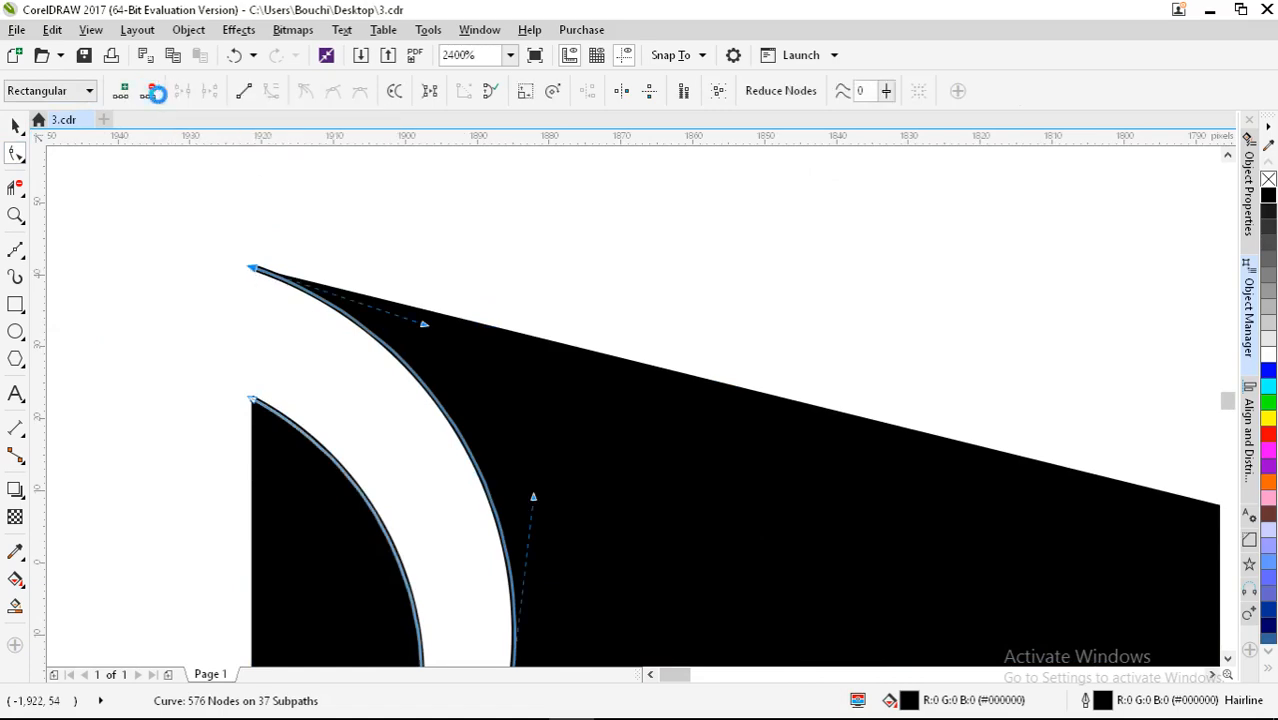
pyautogui.scroll(-4, 288, 270)
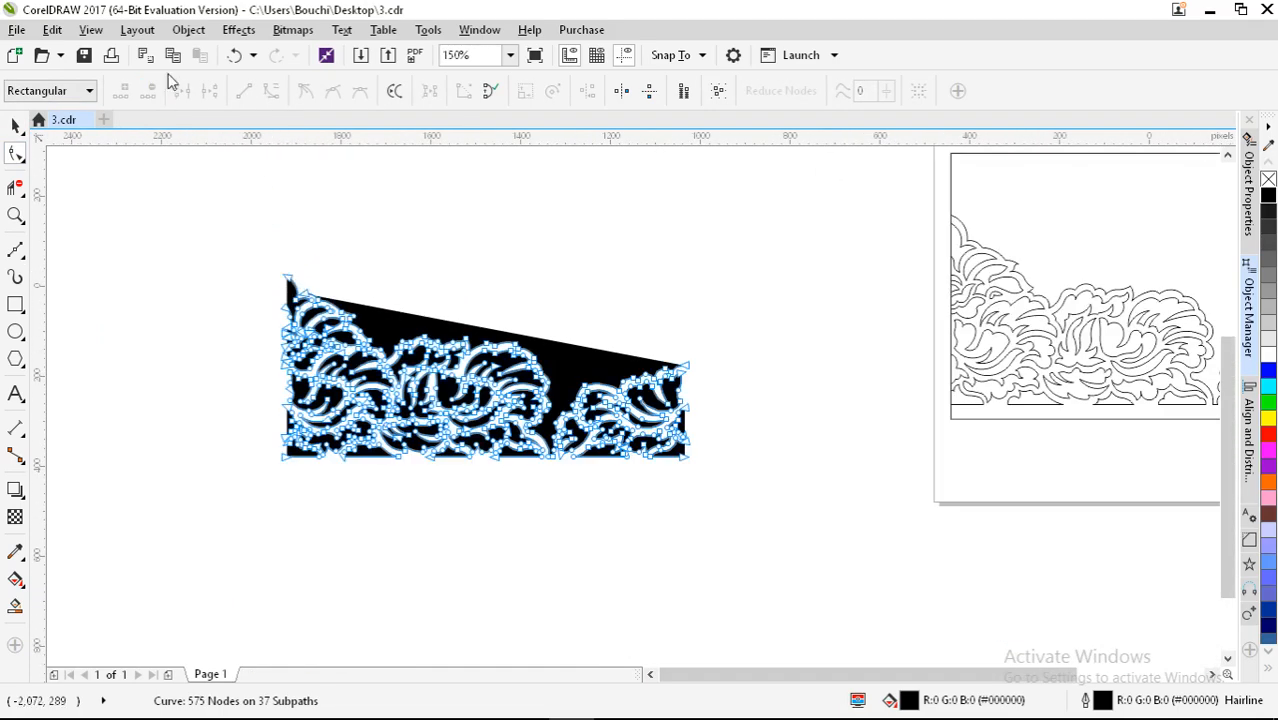
pyautogui.click(234, 55)
pyautogui.scroll(2, 276, 262)
pyautogui.scroll(4, 276, 262)
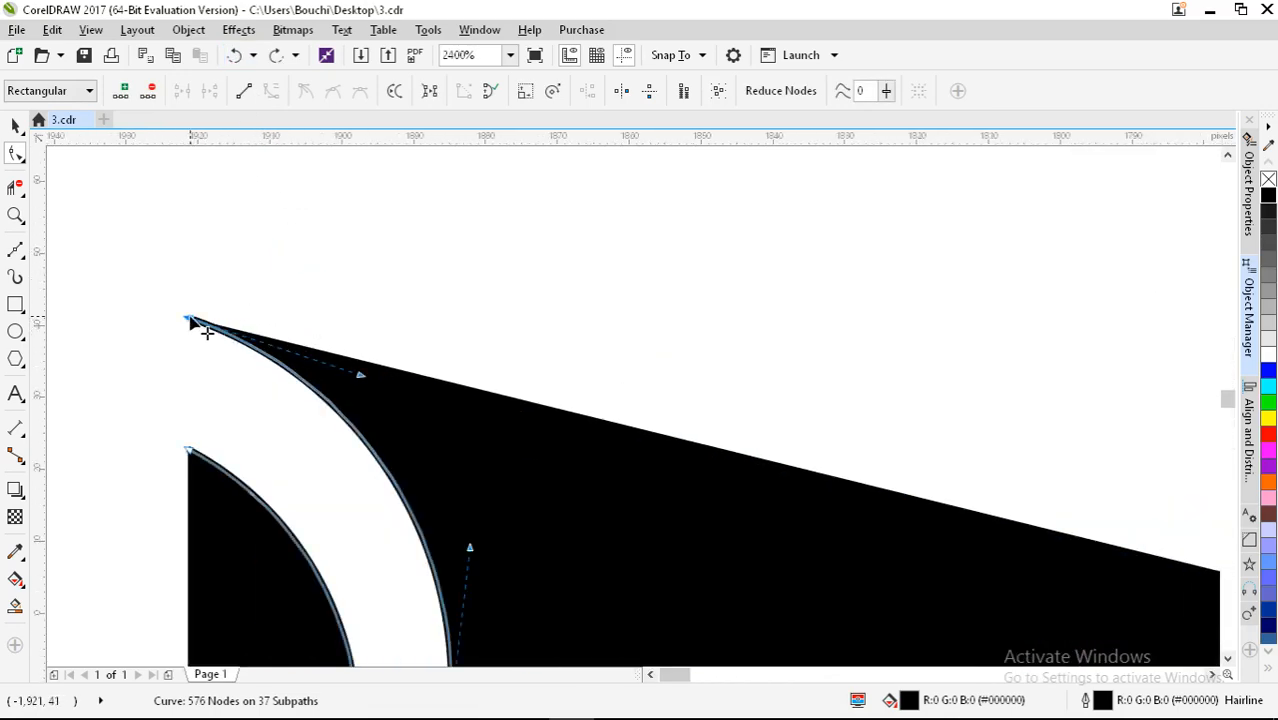
# Step: Extract the subpath as its own object, deselect, then undo the split
pyautogui.click(430, 93)
pyautogui.scroll(-4, 330, 268)
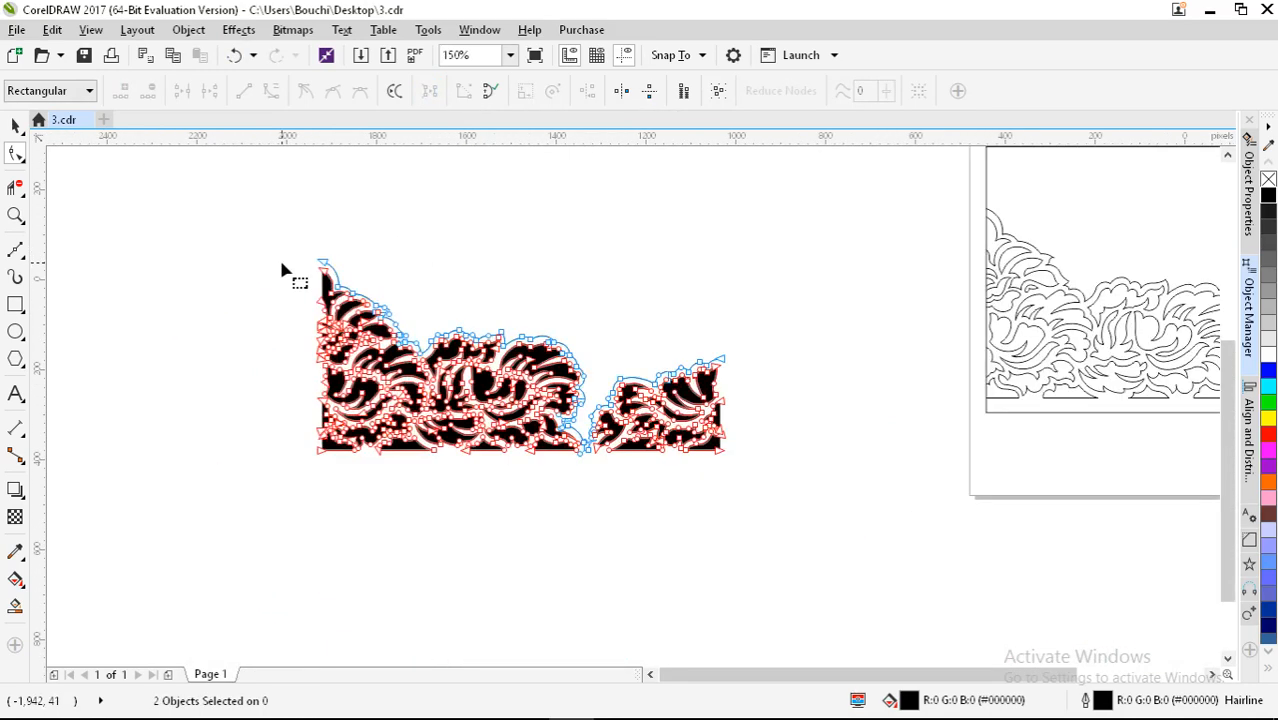
pyautogui.click(15, 125)
pyautogui.click(220, 286)
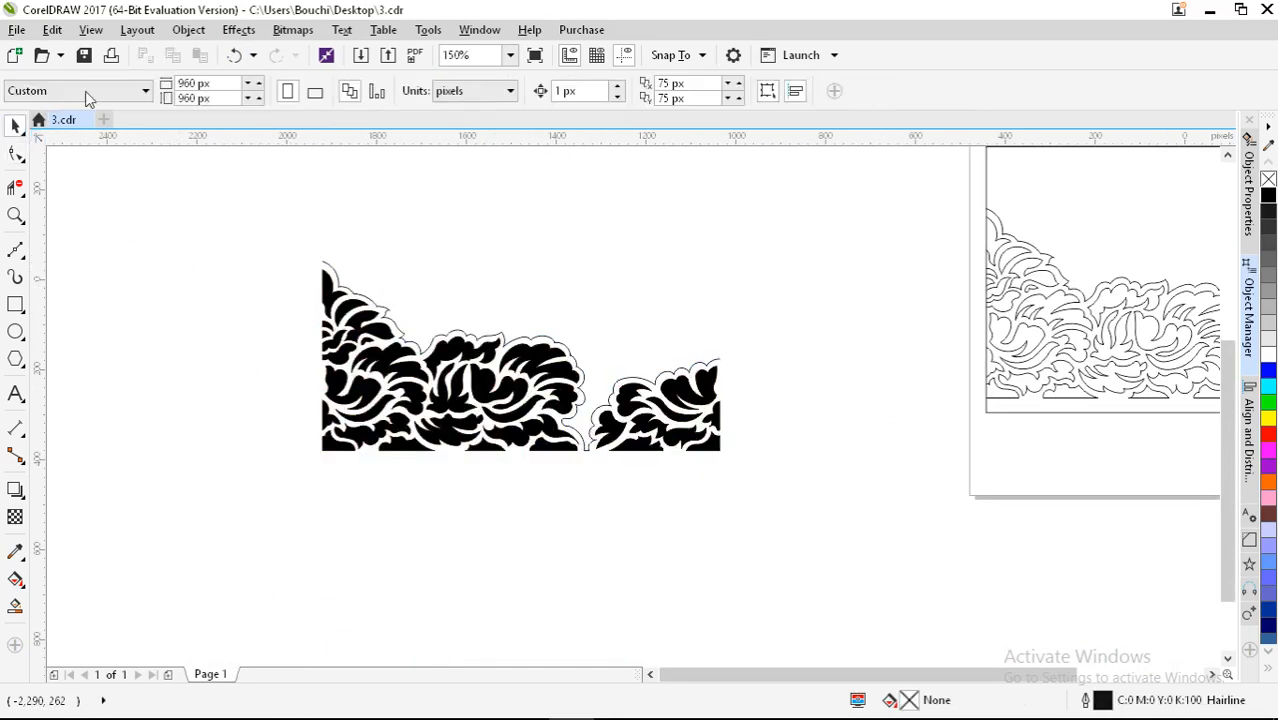
pyautogui.click(234, 55)
pyautogui.scroll(2, 331, 265)
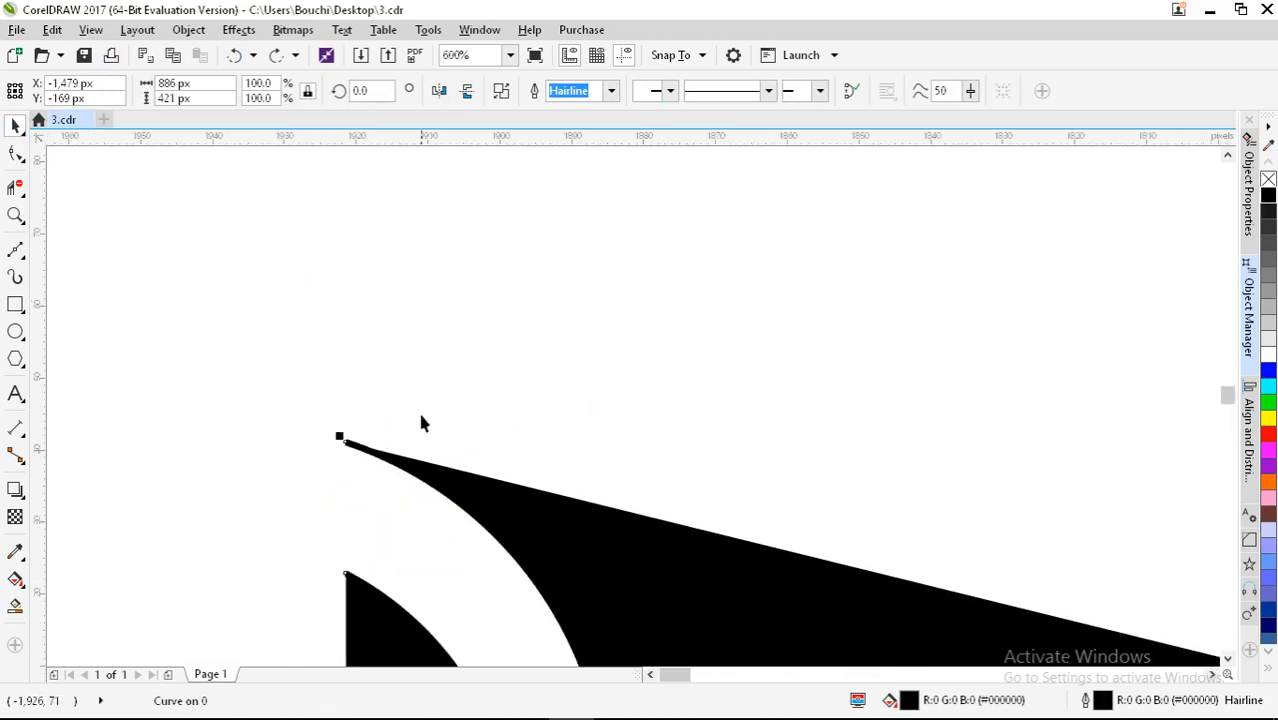
# Step: Extract the outer outline subpath as a separate object and deselect both objects
pyautogui.press('F10')
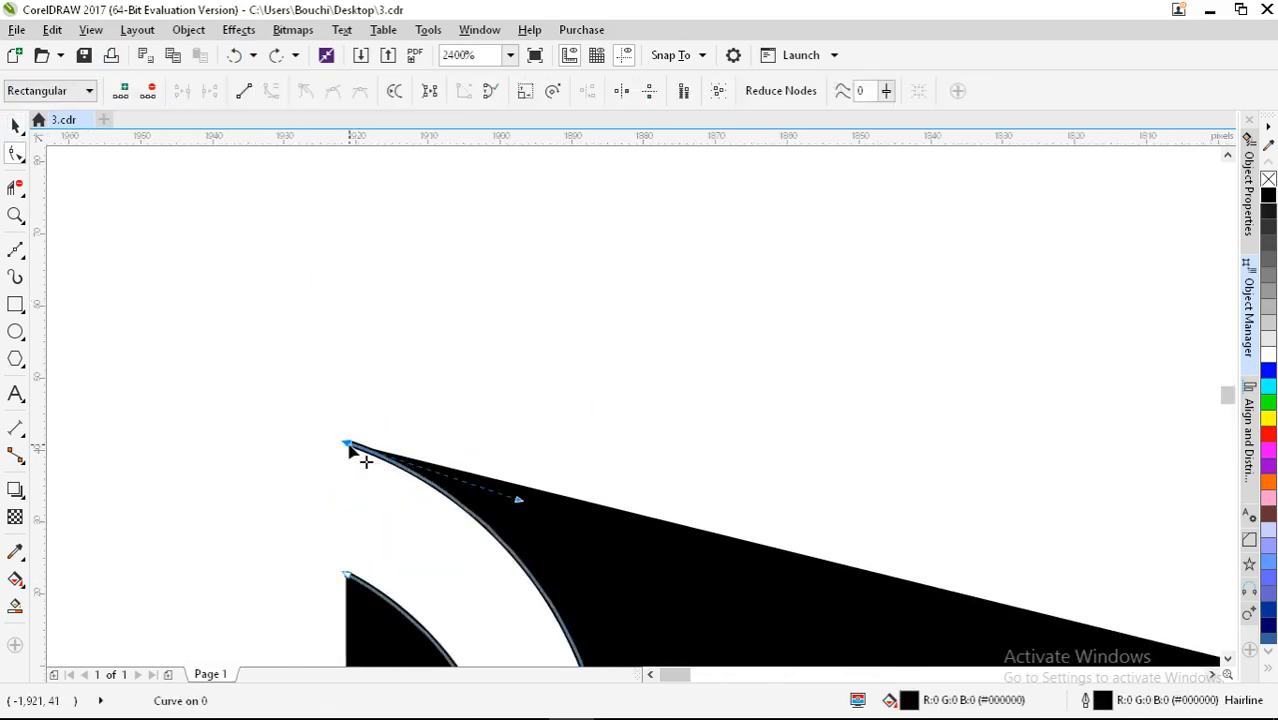
pyautogui.scroll(-2, 303, 362)
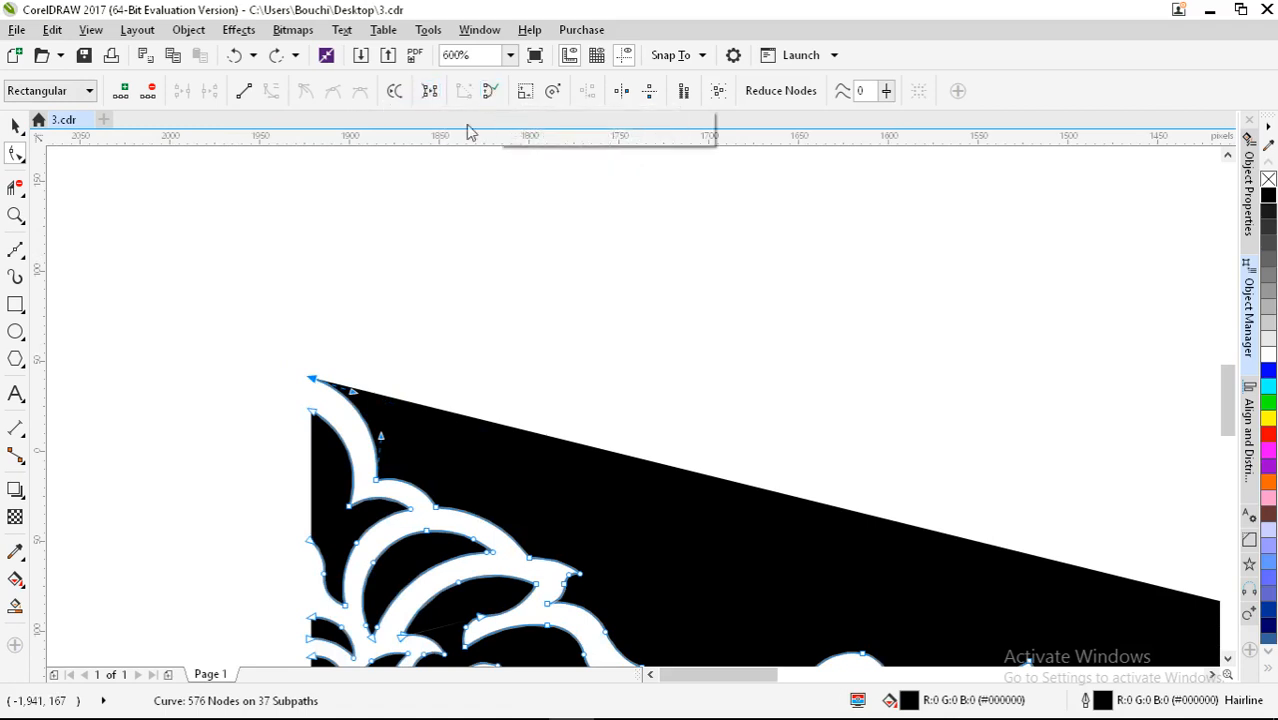
pyautogui.click(430, 92)
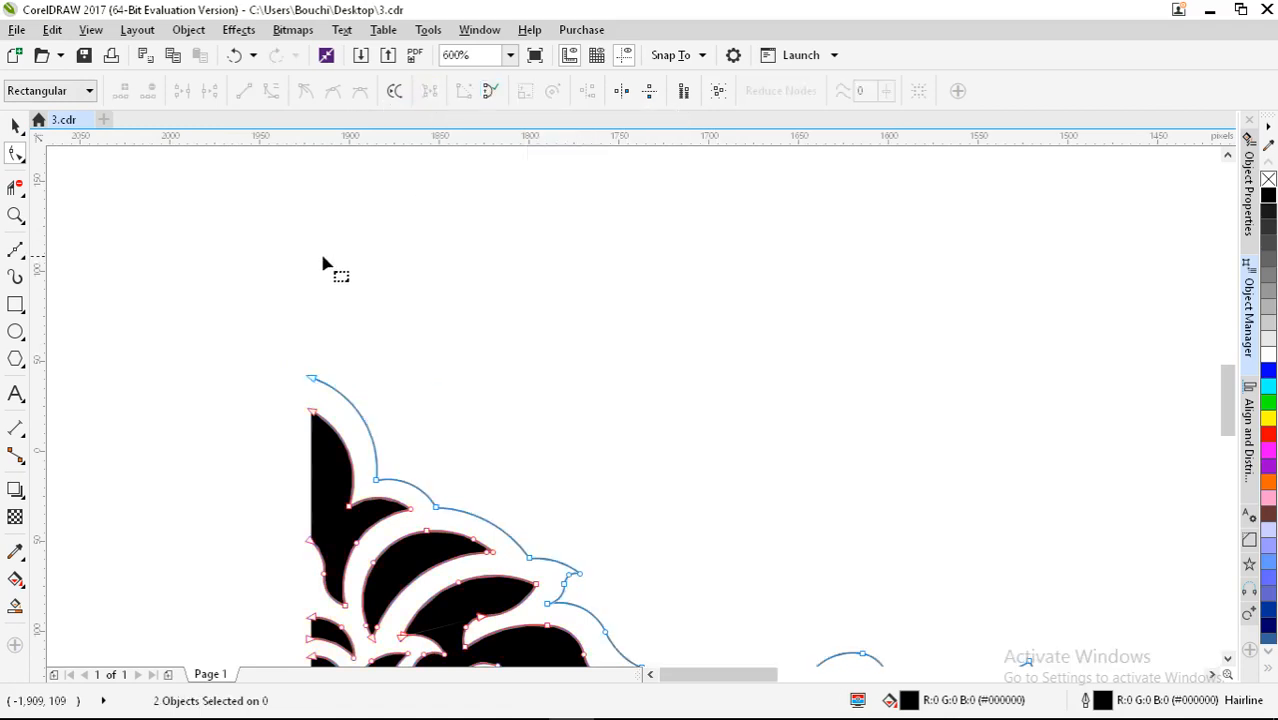
pyautogui.scroll(-3, 287, 268)
pyautogui.click(14, 130)
pyautogui.click(150, 238)
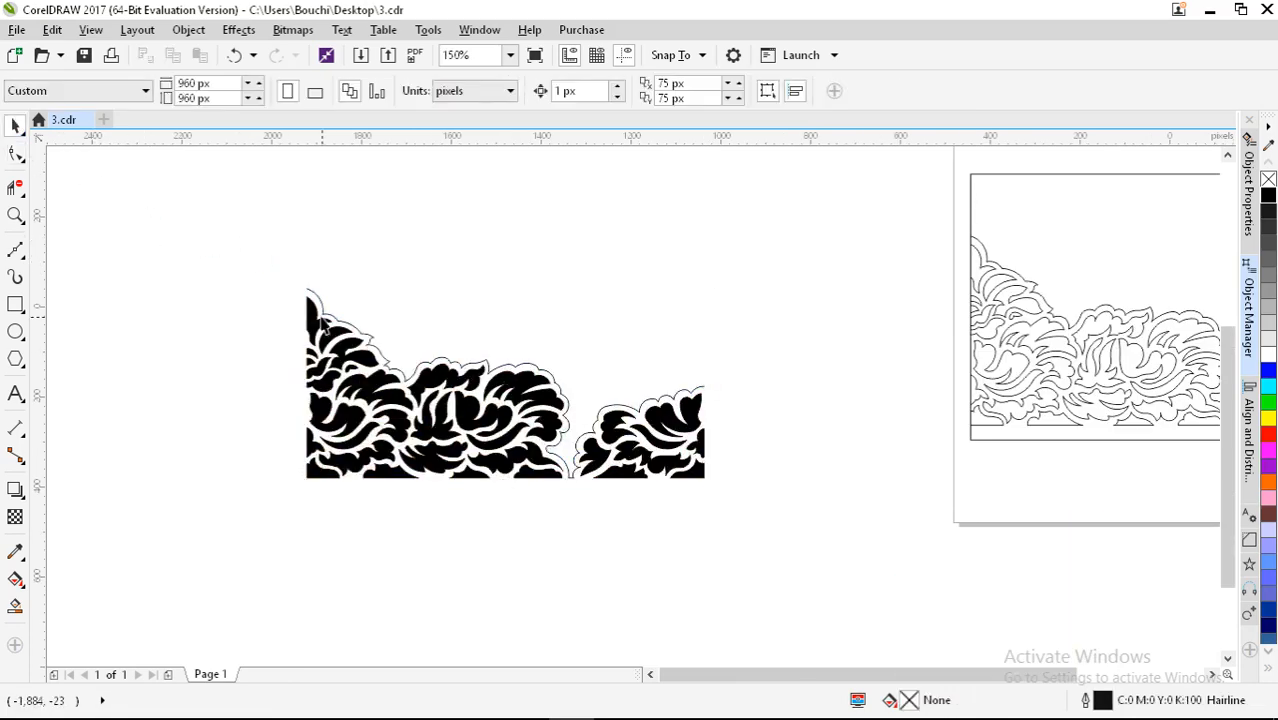
pyautogui.scroll(2, 678, 444)
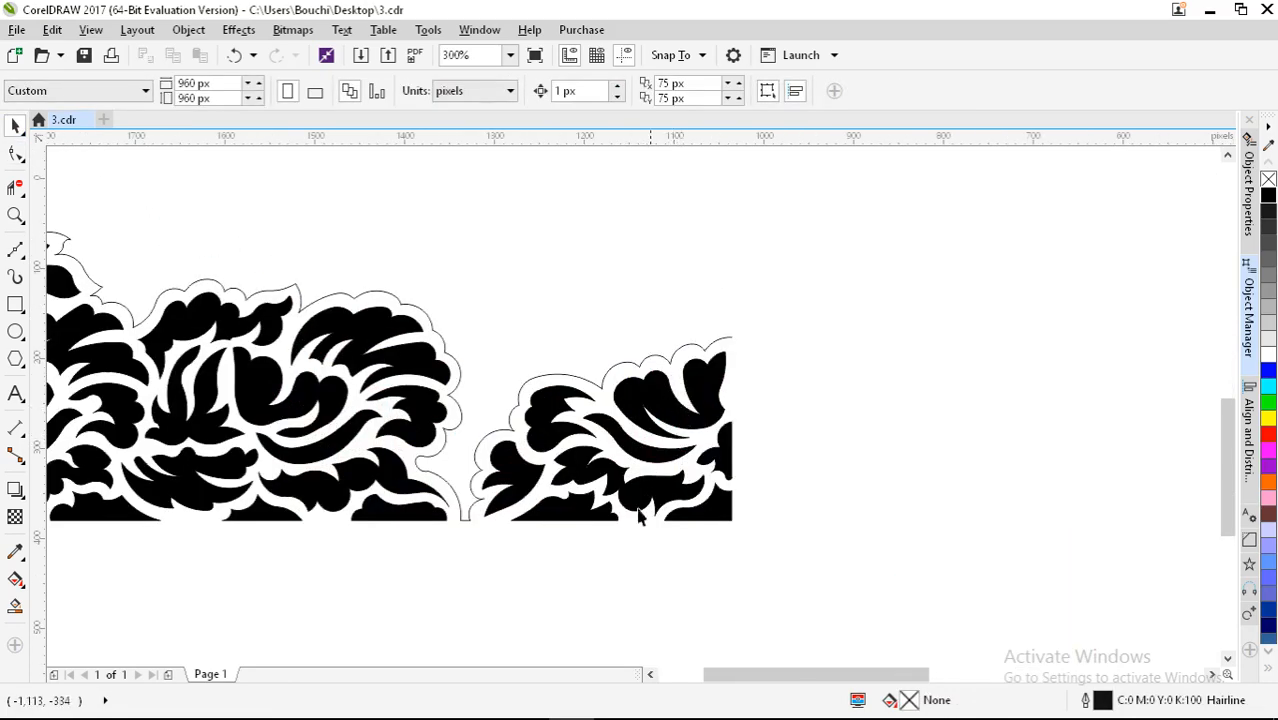
# Step: Rejoin the loose node at the leaf notch to its neighbour, leaving 510 nodes on 35 subpaths
pyautogui.scroll(-3, 700, 462)
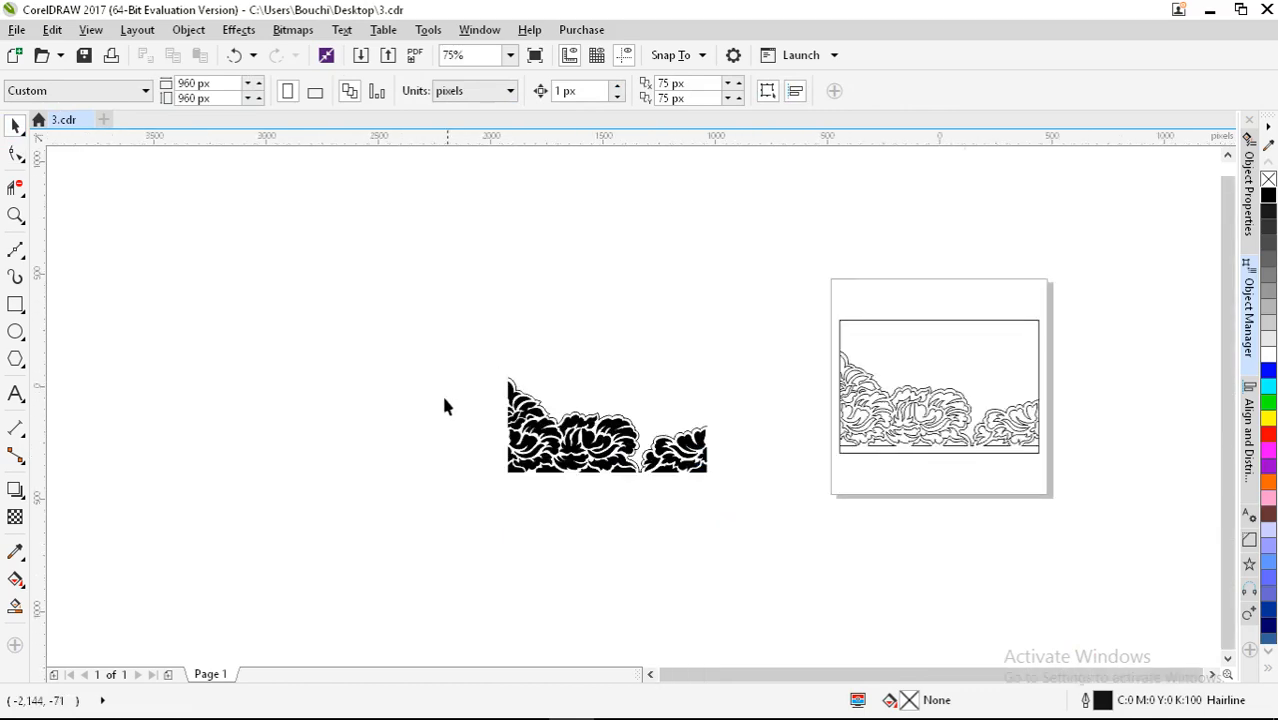
pyautogui.scroll(5, 508, 458)
pyautogui.scroll(2, 522, 465)
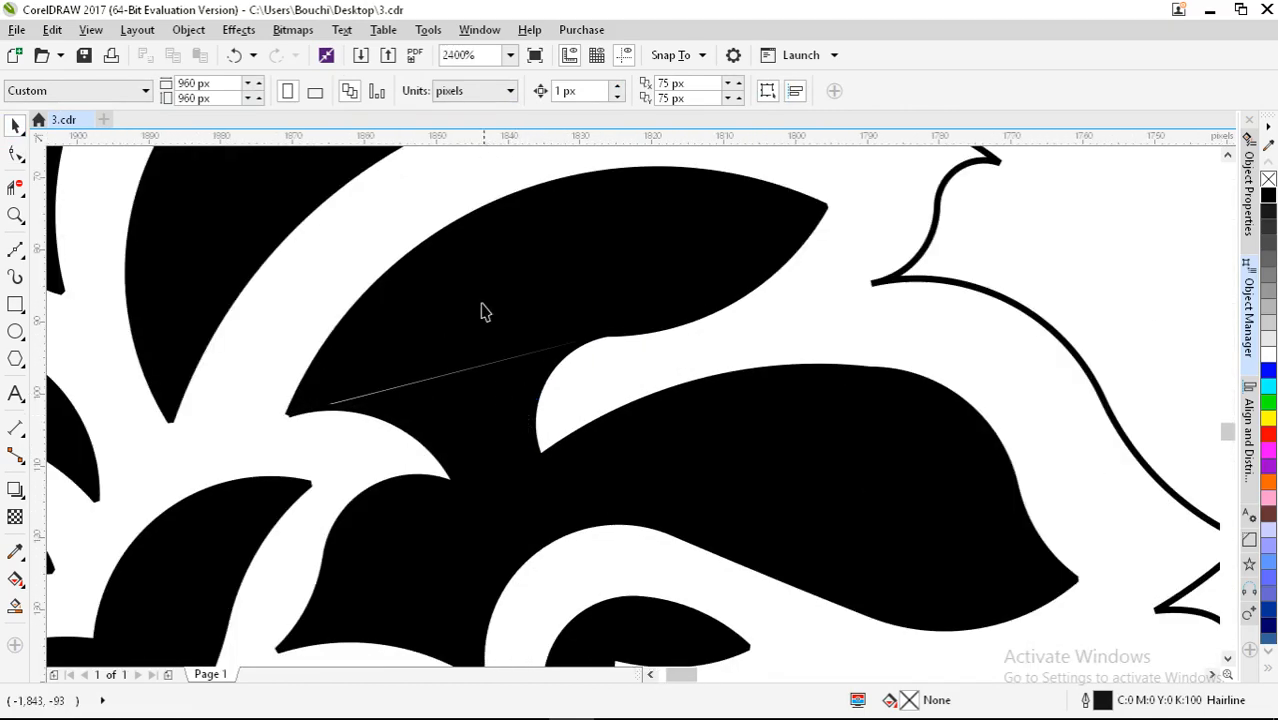
pyautogui.press('F10')
pyautogui.click(482, 312)
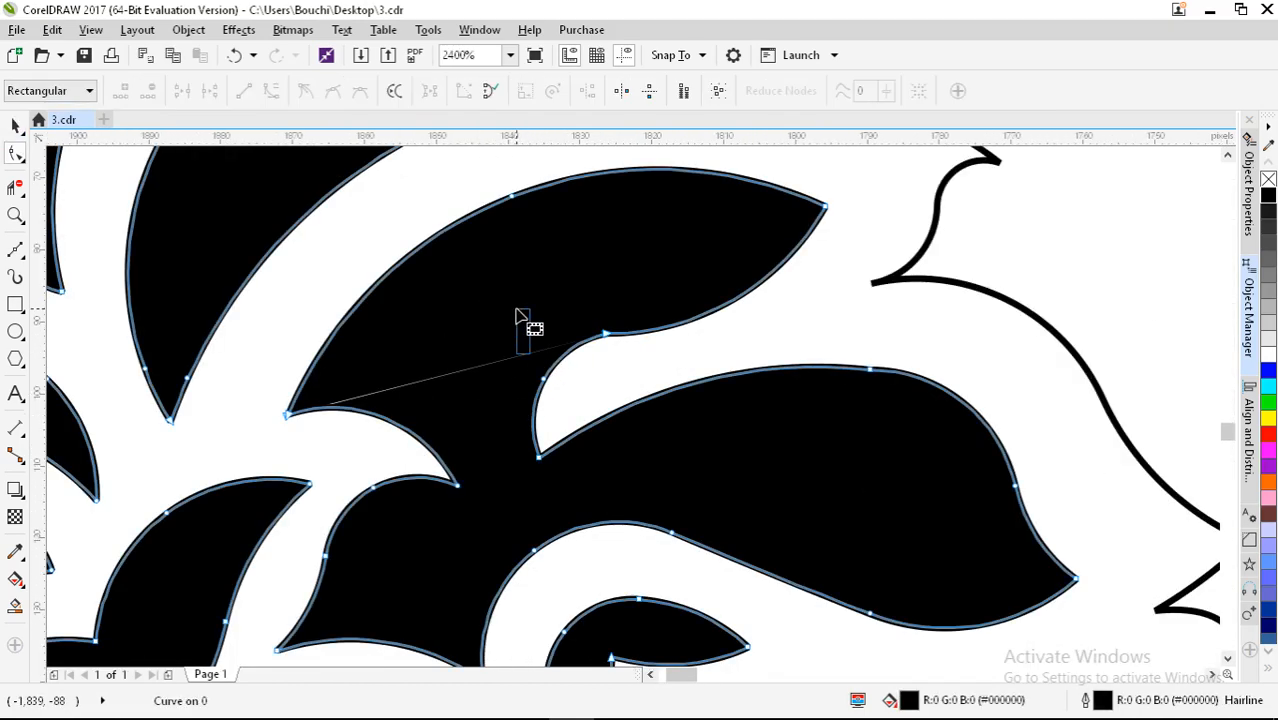
pyautogui.click(604, 336)
pyautogui.moveTo(613, 338); pyautogui.dragTo(618, 350)
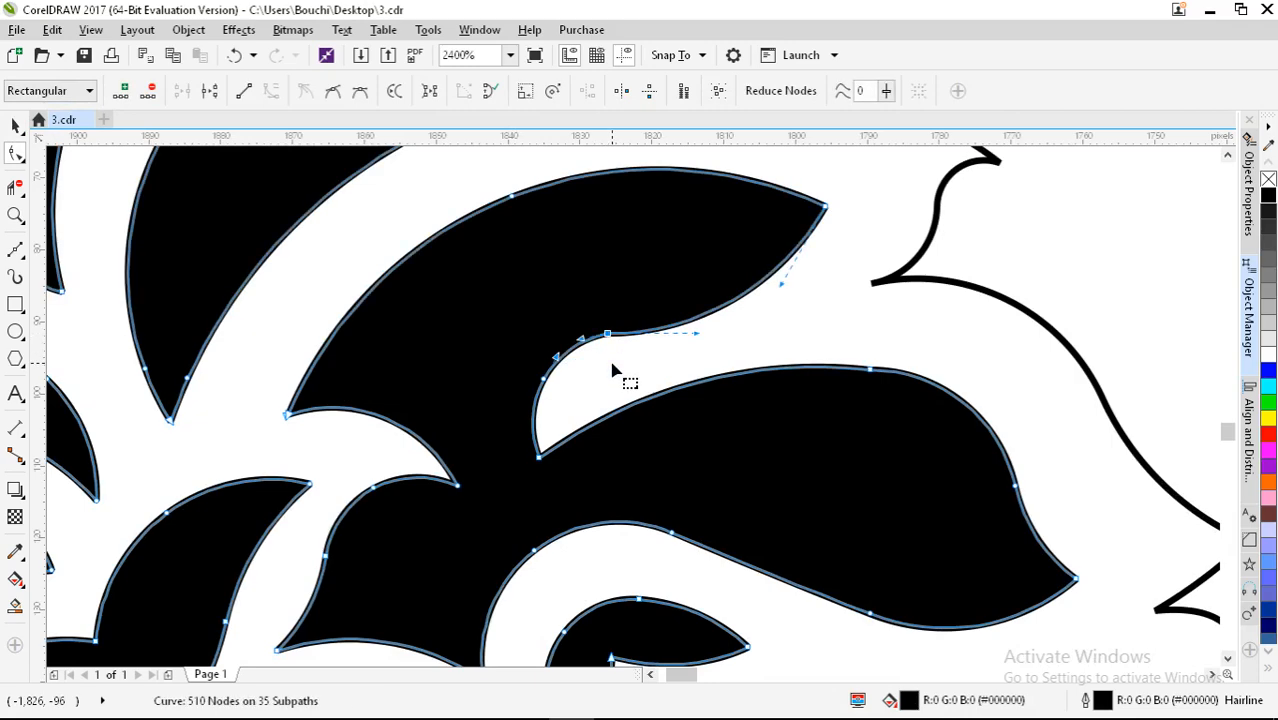
pyautogui.click(236, 55)
pyautogui.scroll(1, 511, 362)
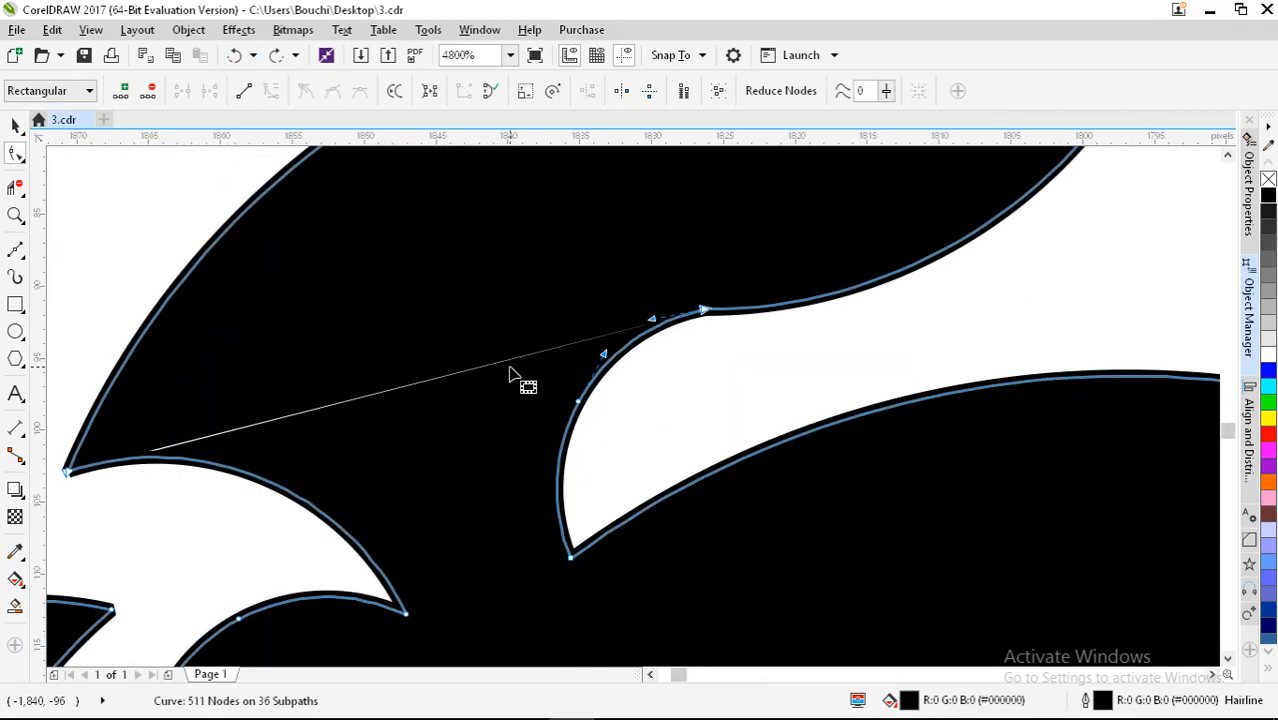
pyautogui.scroll(3, 683, 340)
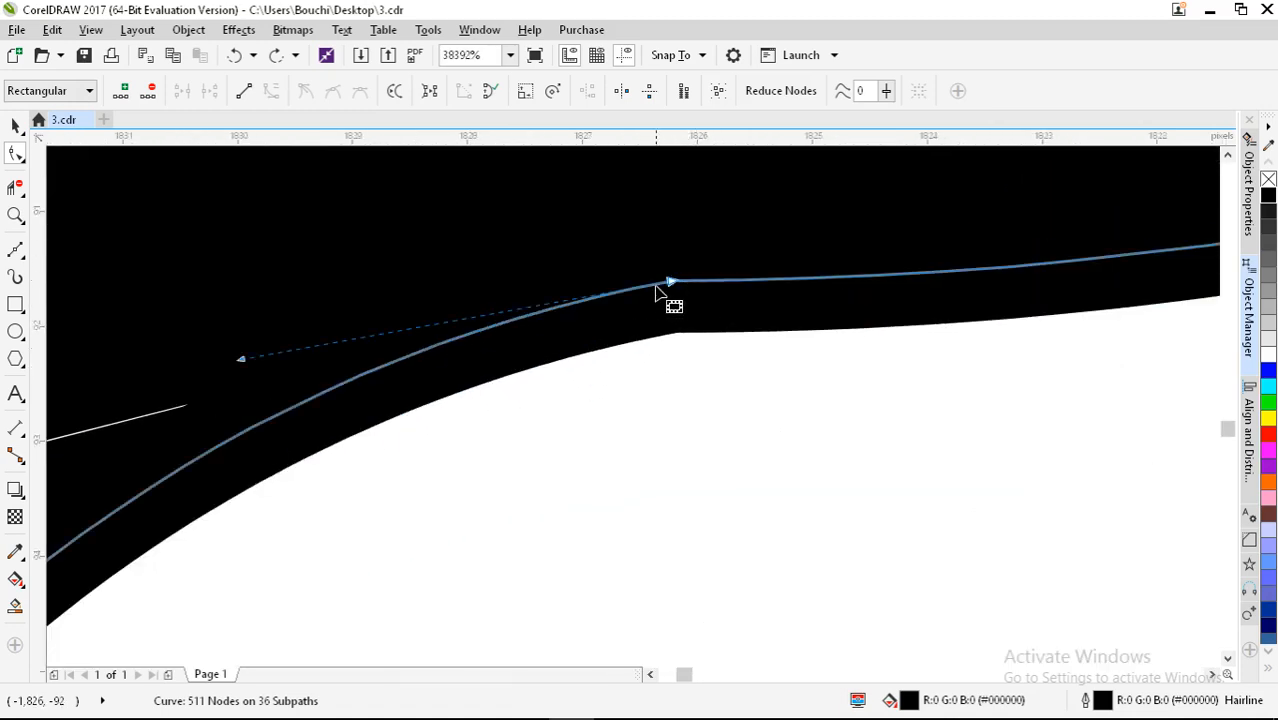
pyautogui.moveTo(669, 282)
pyautogui.mouseDown()
pyautogui.moveTo(666, 322)
pyautogui.moveTo(675, 284)
pyautogui.mouseUp()
pyautogui.scroll(-3, 733, 310)
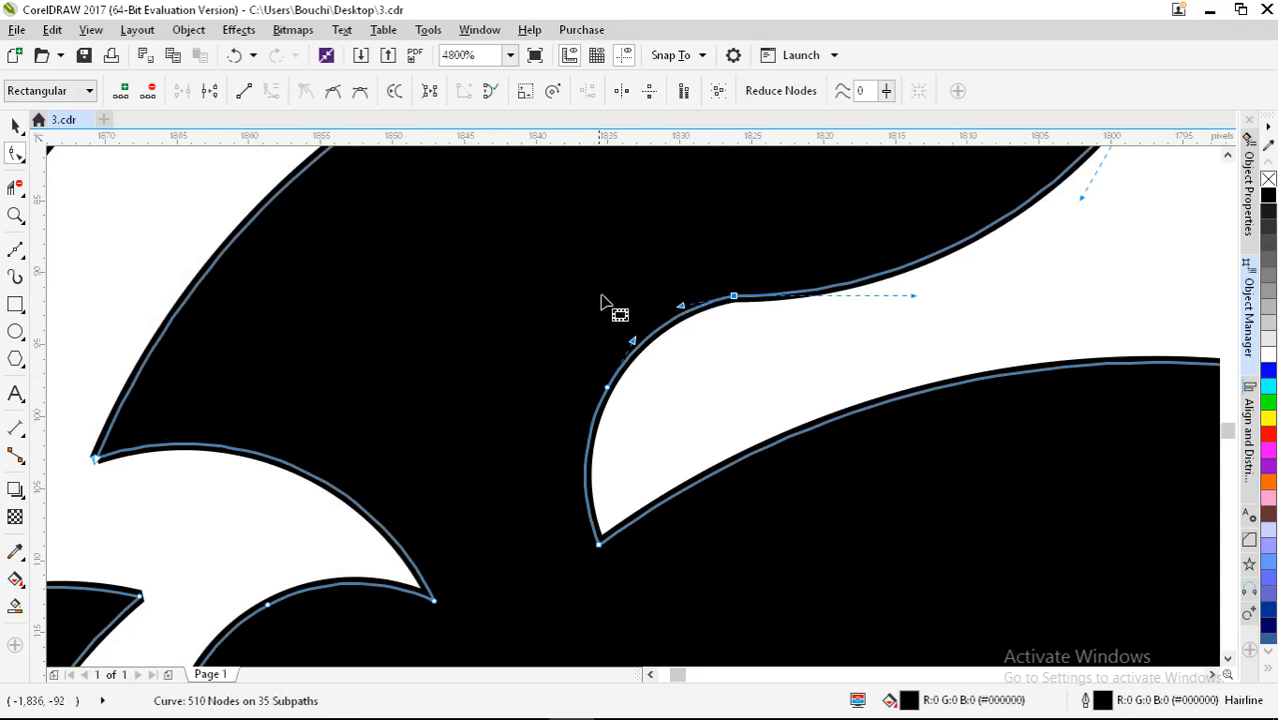
# Step: Merge the curve's loose upper end node onto the adjacent corner node, leaving 509 nodes
pyautogui.scroll(4, 92, 466)
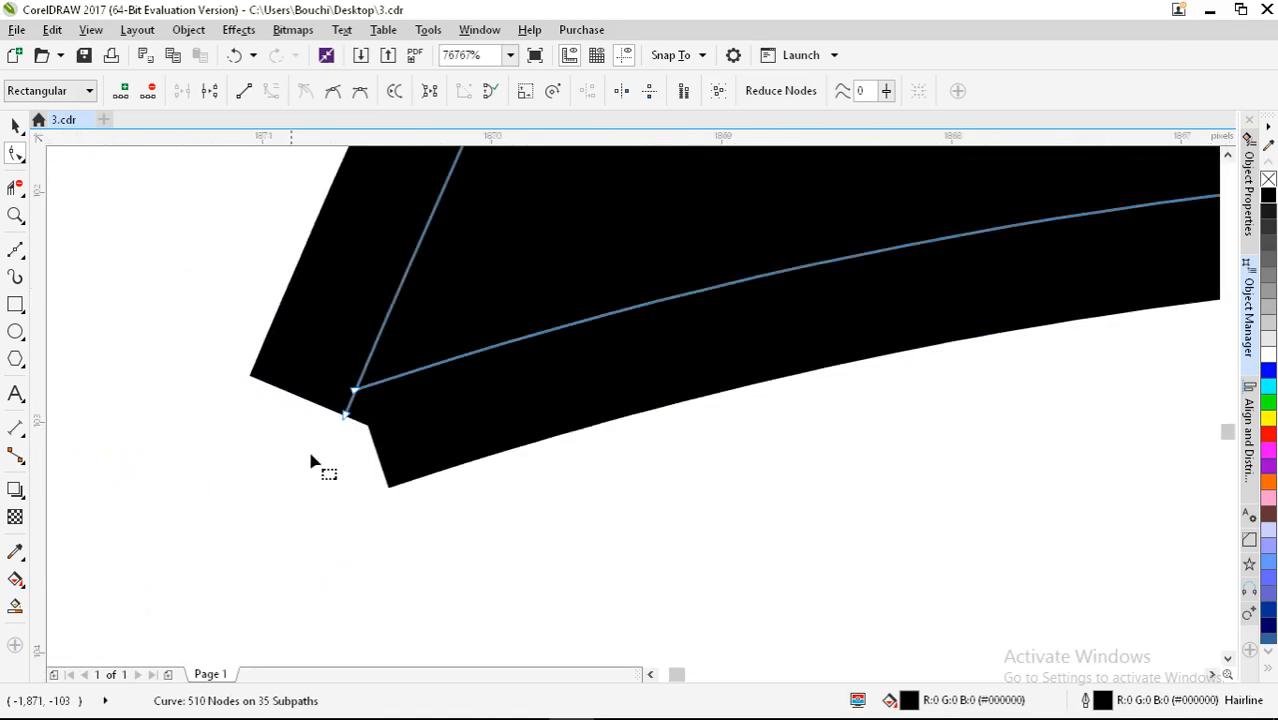
pyautogui.moveTo(363, 395); pyautogui.dragTo(346, 415)
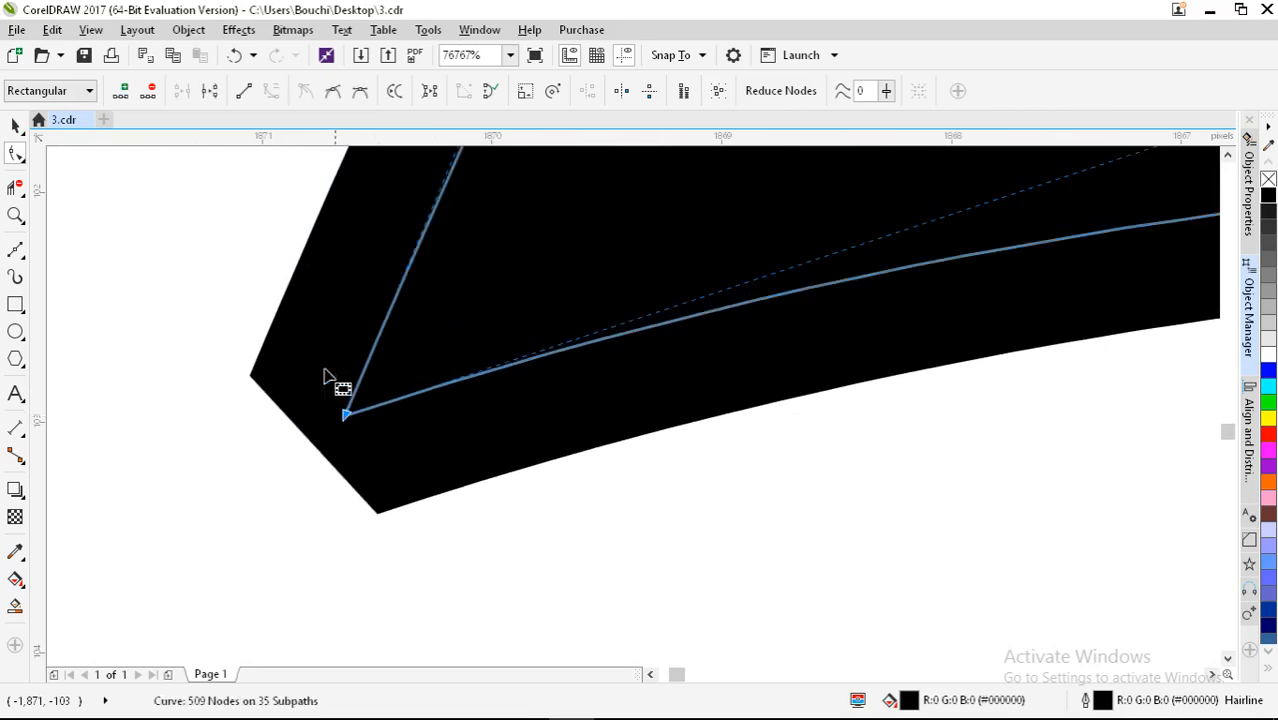
pyautogui.scroll(-3, 297, 372)
pyautogui.scroll(-3, 300, 378)
pyautogui.scroll(-2, 322, 370)
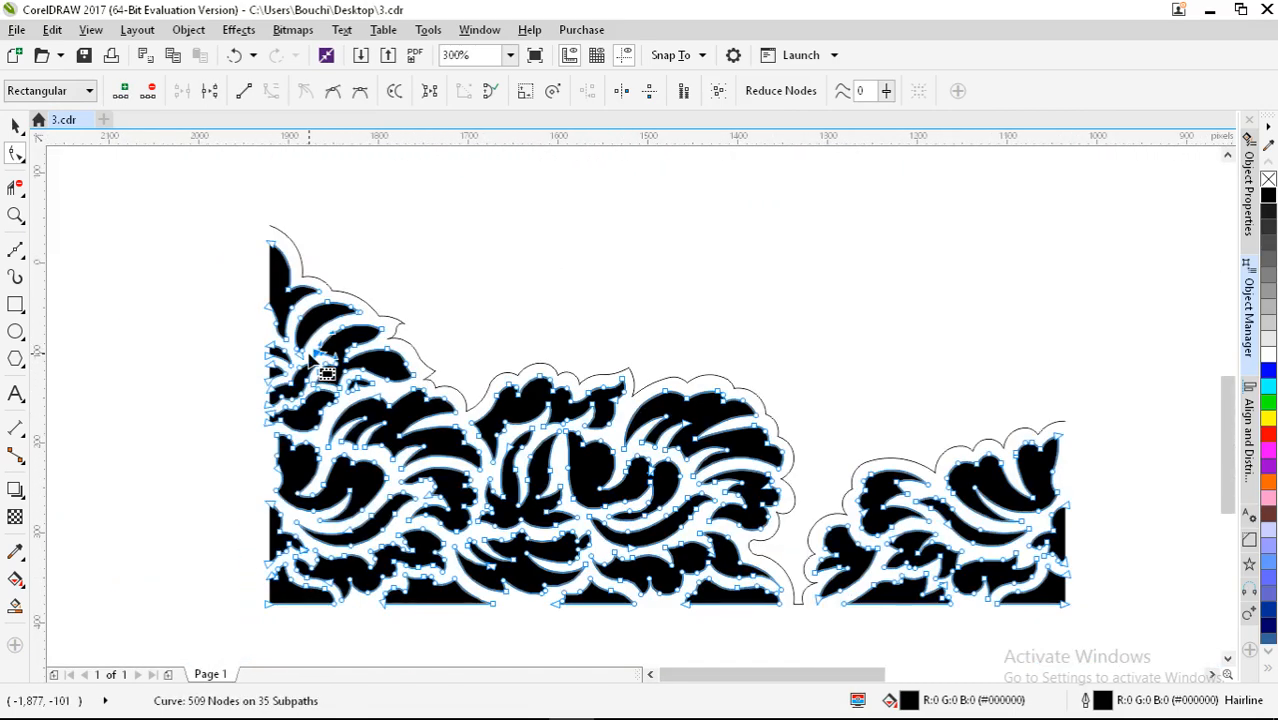
pyautogui.click(15, 125)
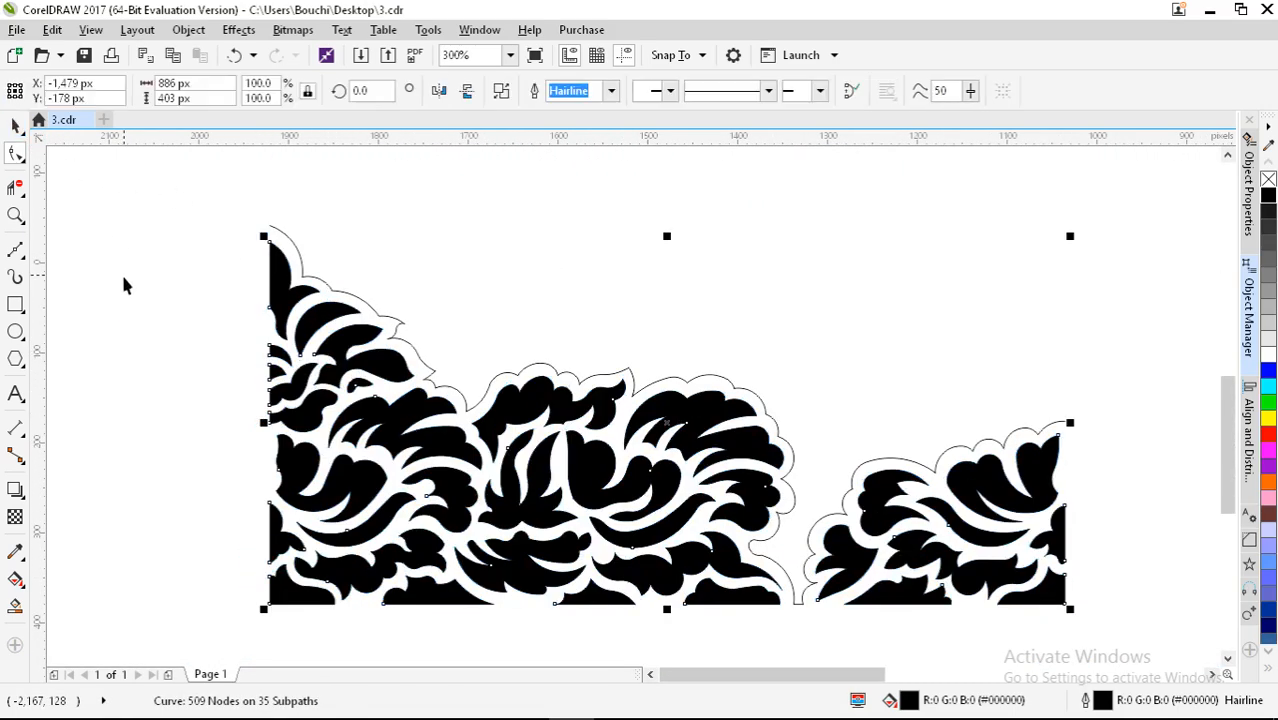
# Step: Try a horizontally mirrored copy of both ornament curves, then undo it
pyautogui.click(121, 274)
pyautogui.scroll(-1, 300, 350)
pyautogui.moveTo(762, 562); pyautogui.dragTo(756, 556)
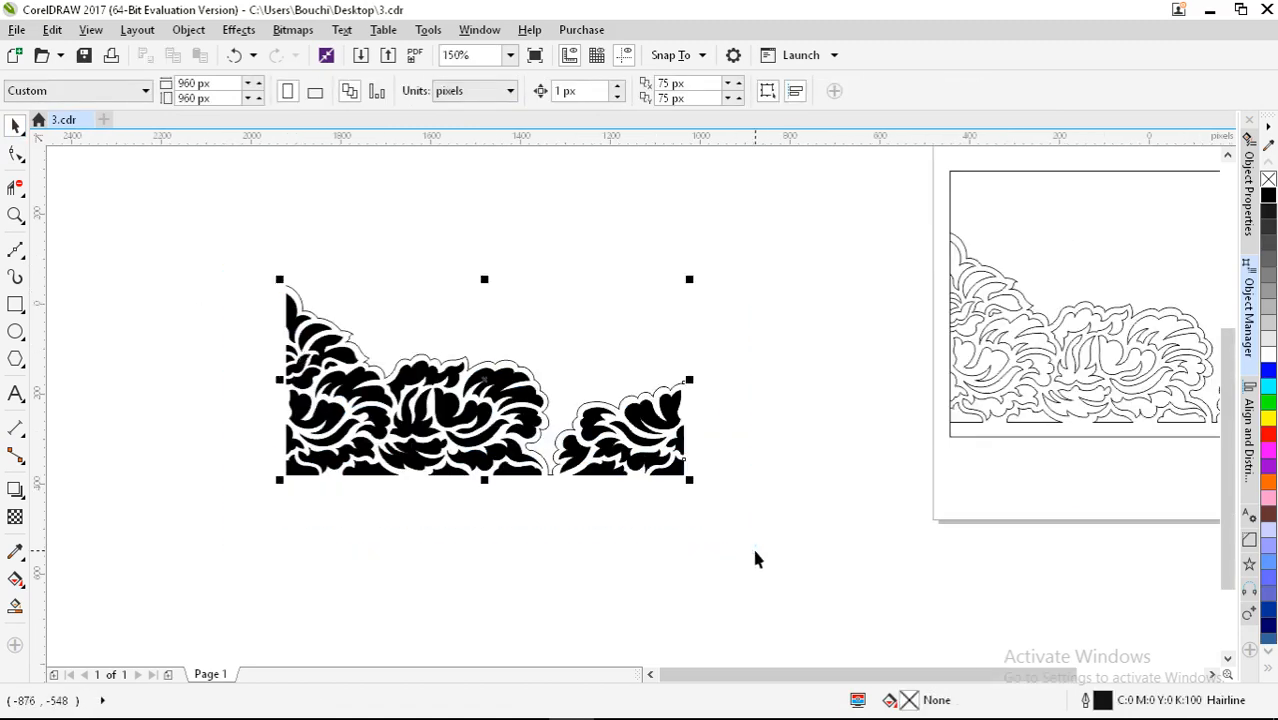
pyautogui.moveTo(683, 381); pyautogui.dragTo(234, 371)
pyautogui.click(379, 531)
pyautogui.hotkey('ctrl', 'z')
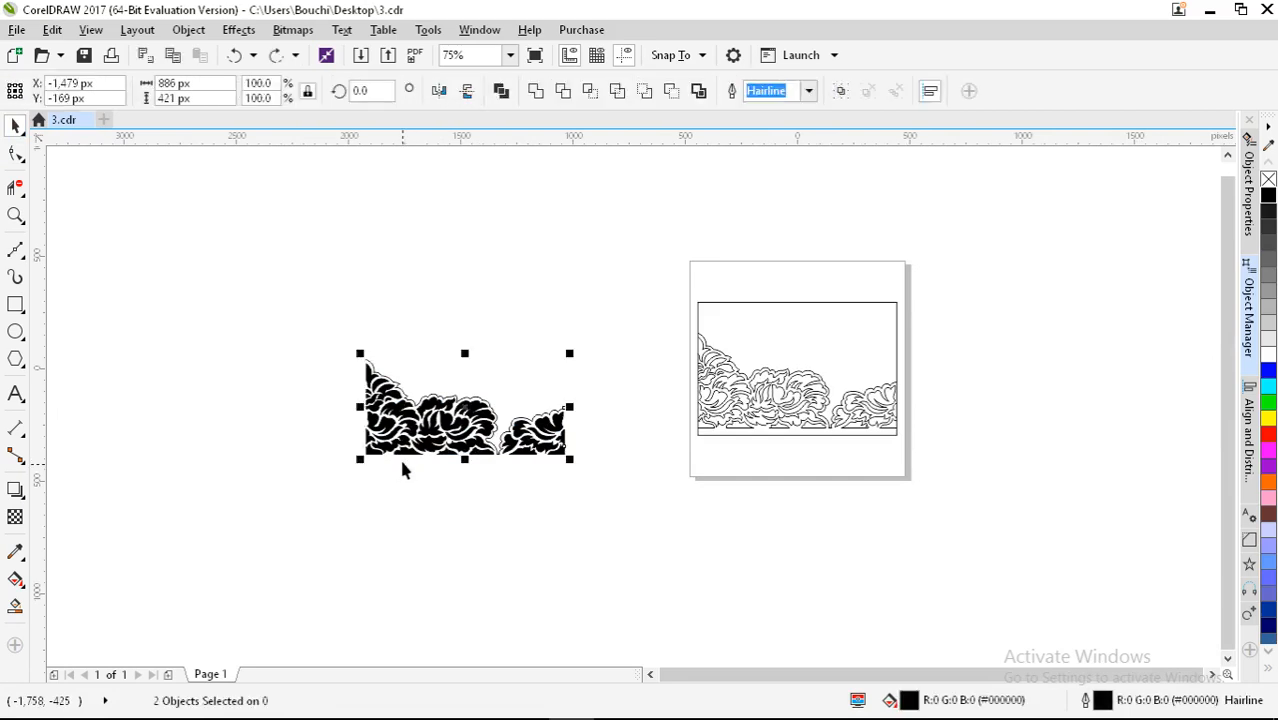
# Step: Remove the ornament's fill and give the outer contour curve a red outline via Object Manager
pyautogui.click(1268, 179)
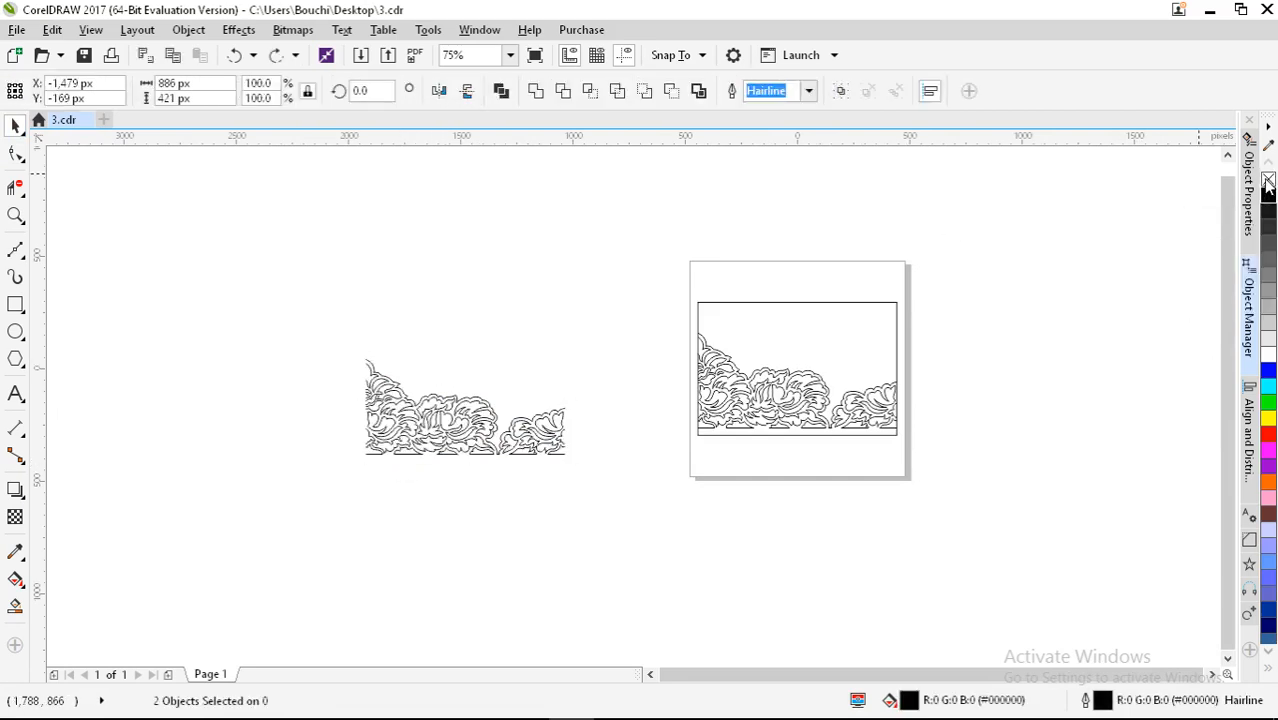
pyautogui.click(1249, 305)
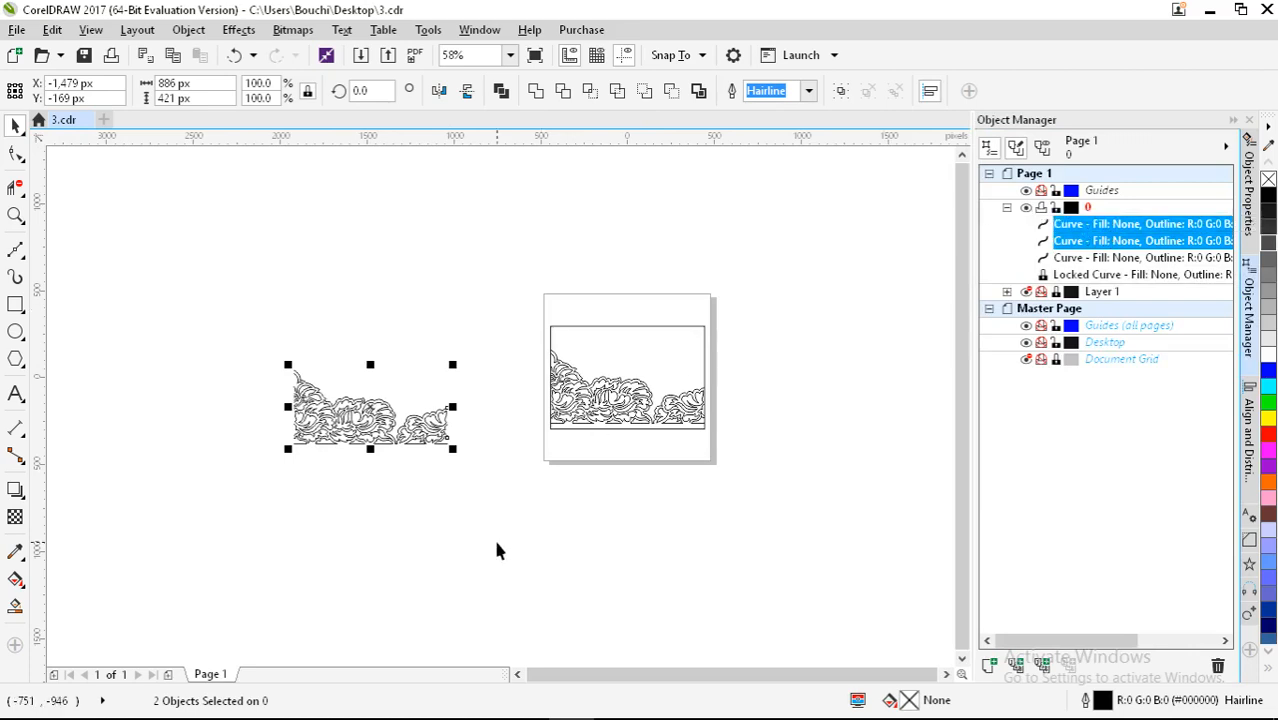
pyautogui.click(1080, 257)
pyautogui.click(1068, 228)
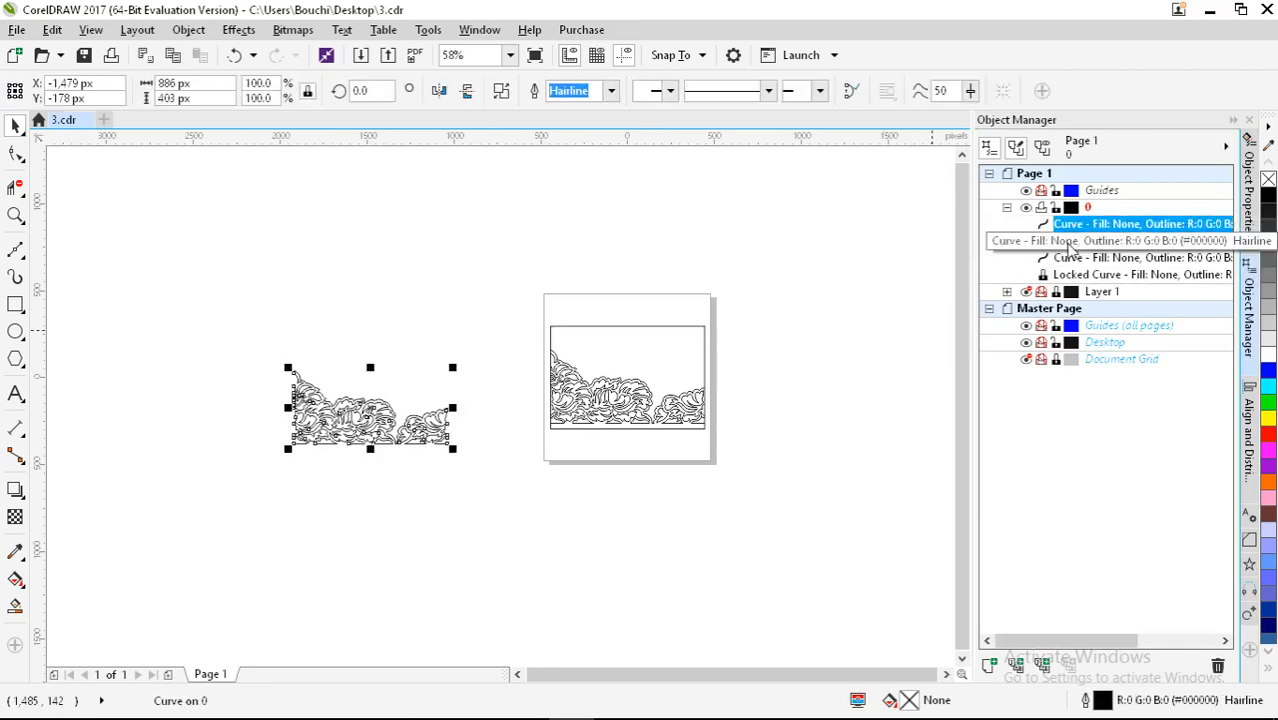
pyautogui.click(1070, 241)
pyautogui.scroll(4, 296, 398)
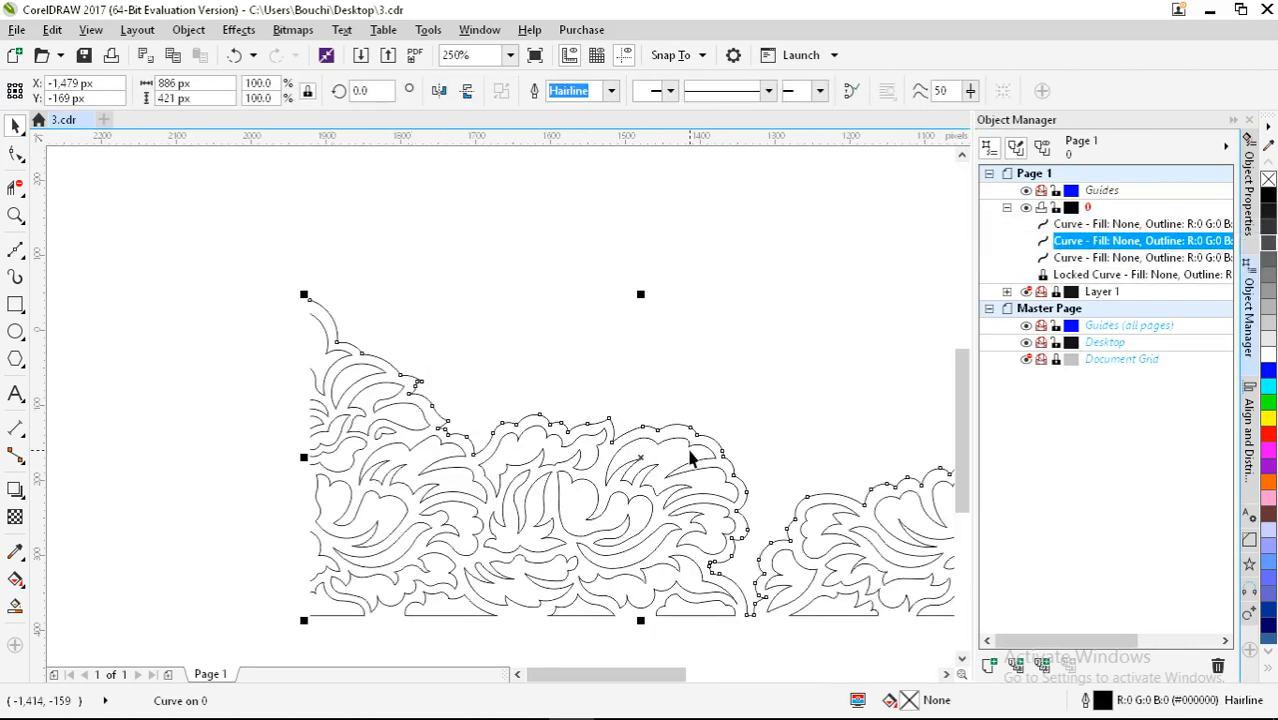
pyautogui.rightClick(1268, 433)
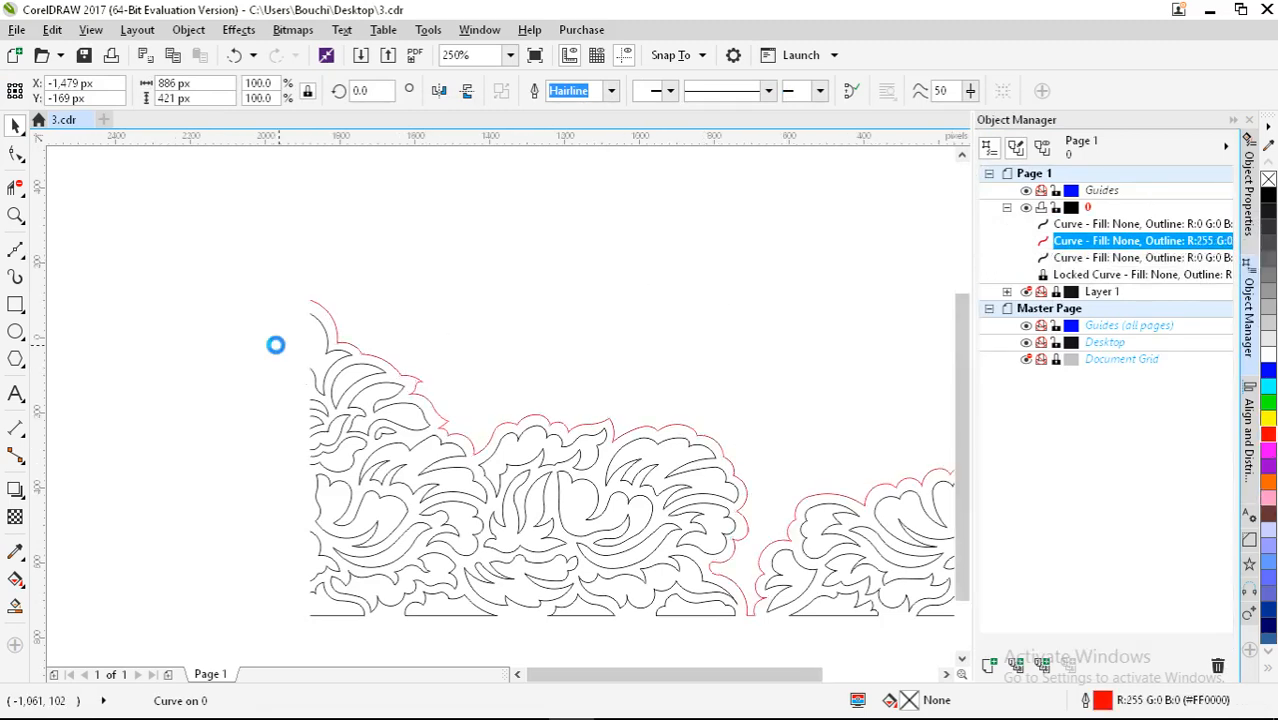
# Step: Deselect the red curve and marquee-select both ornament curves again
pyautogui.scroll(-2, 272, 340)
pyautogui.click(228, 341)
pyautogui.moveTo(211, 256); pyautogui.dragTo(668, 522)
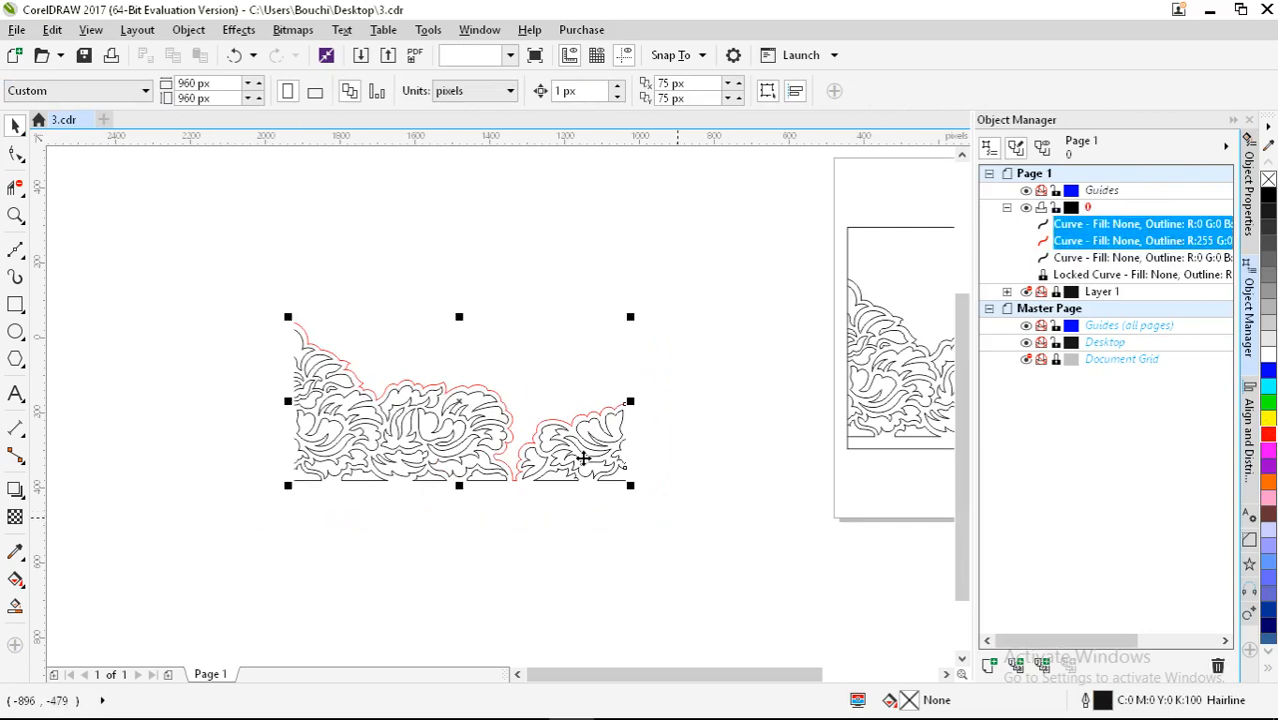
pyautogui.moveTo(465, 316); pyautogui.dragTo(385, 503)
pyautogui.scroll(-1, 573, 463)
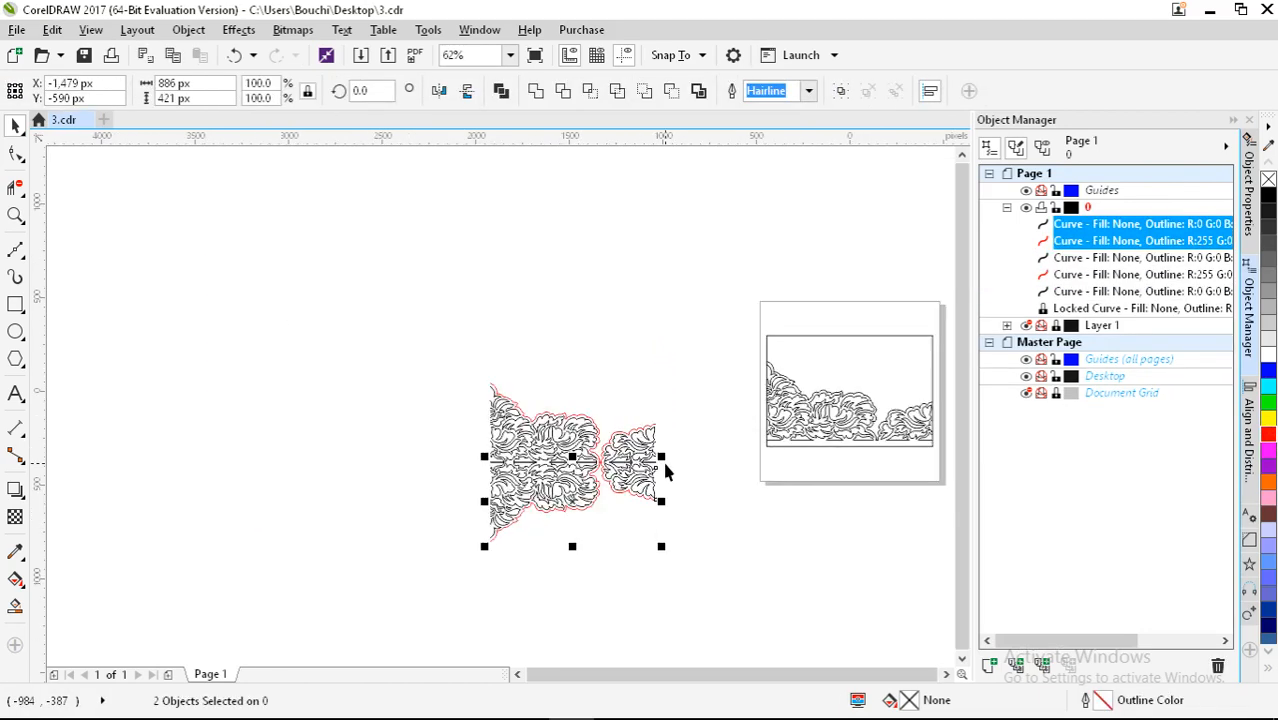
pyautogui.moveTo(280, 297); pyautogui.dragTo(657, 523)
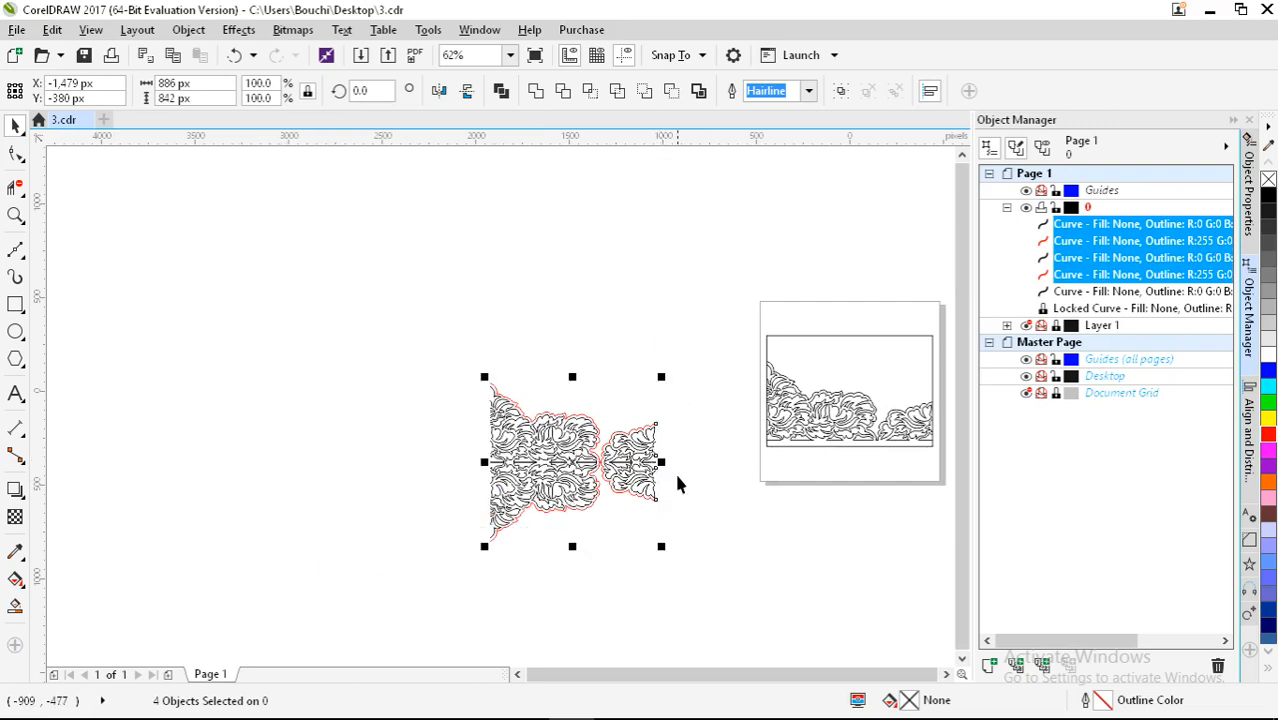
pyautogui.moveTo(661, 462); pyautogui.dragTo(425, 463)
pyautogui.click(502, 586)
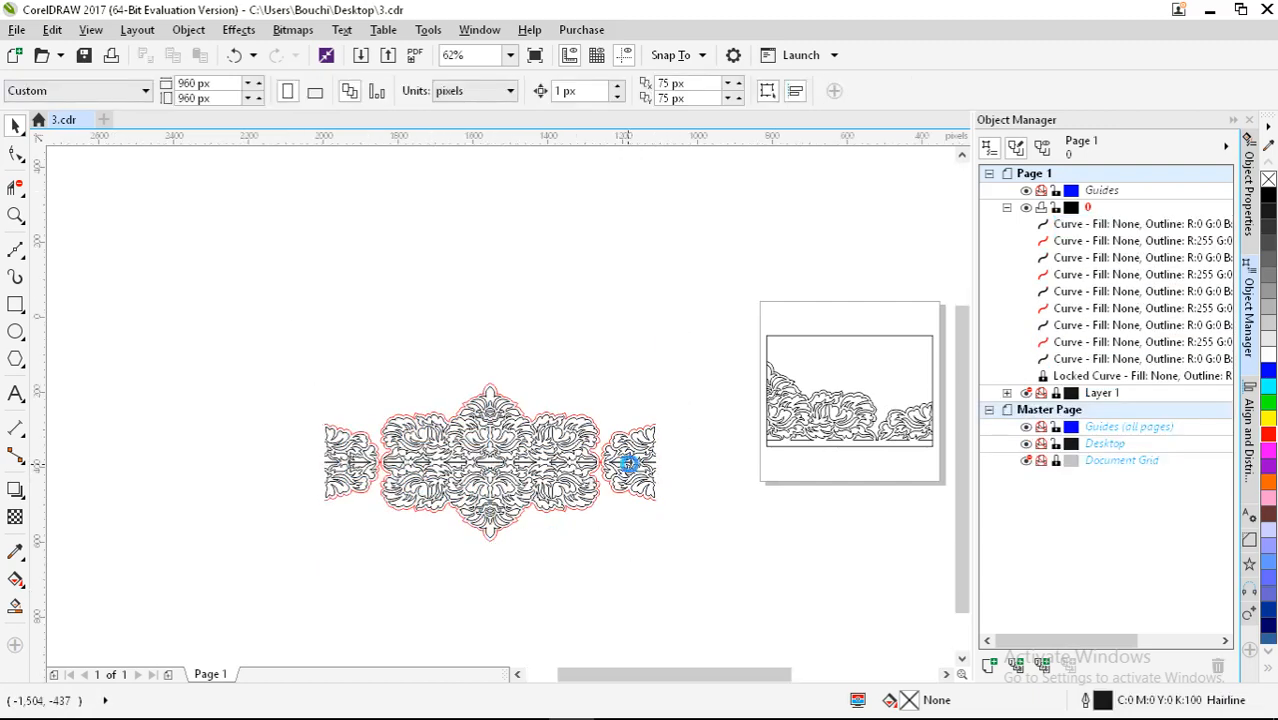
pyautogui.scroll(5, 650, 462)
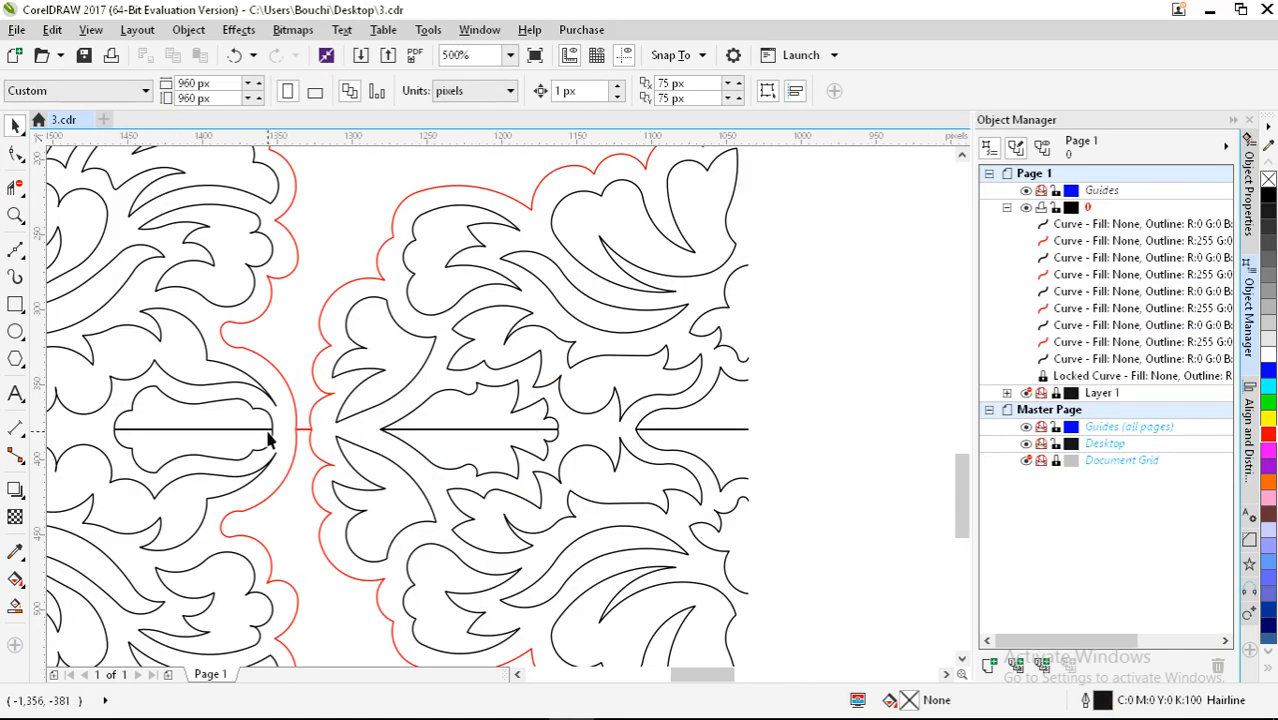
pyautogui.scroll(-4, 533, 430)
pyautogui.scroll(-2, 530, 435)
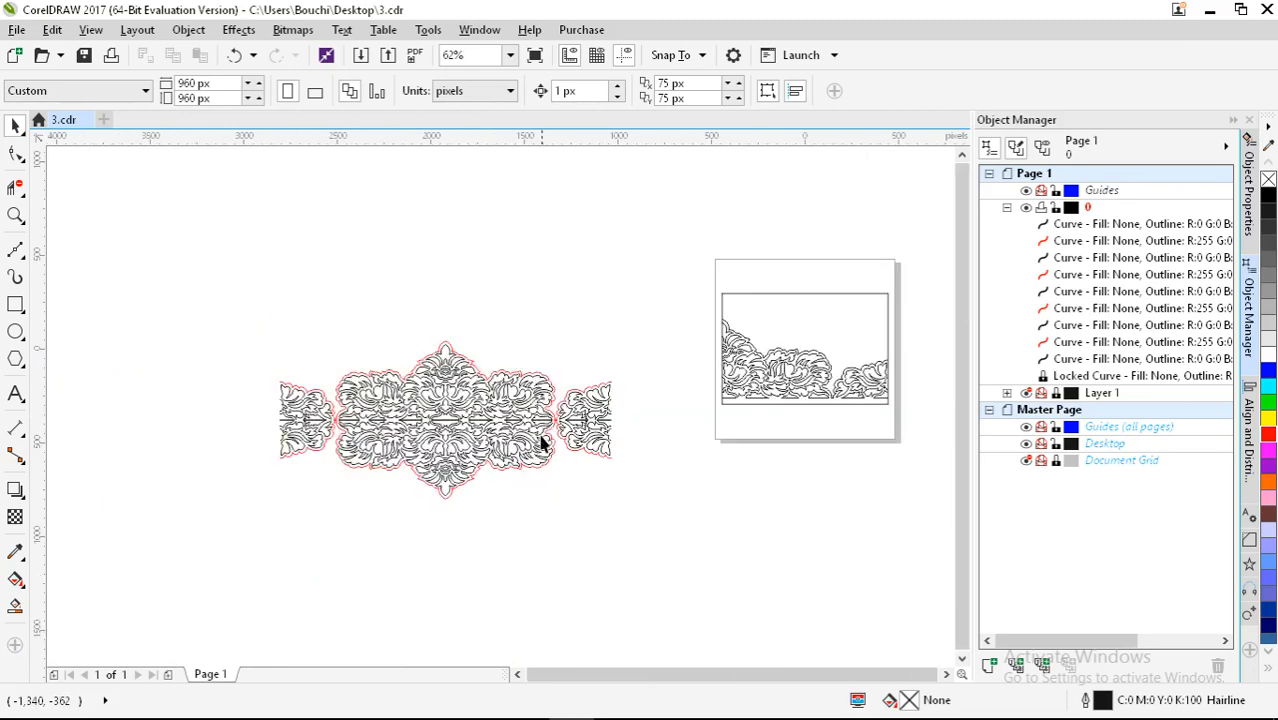
pyautogui.hotkey('ctrl', 'z')
pyautogui.hotkey('ctrl', 'z')
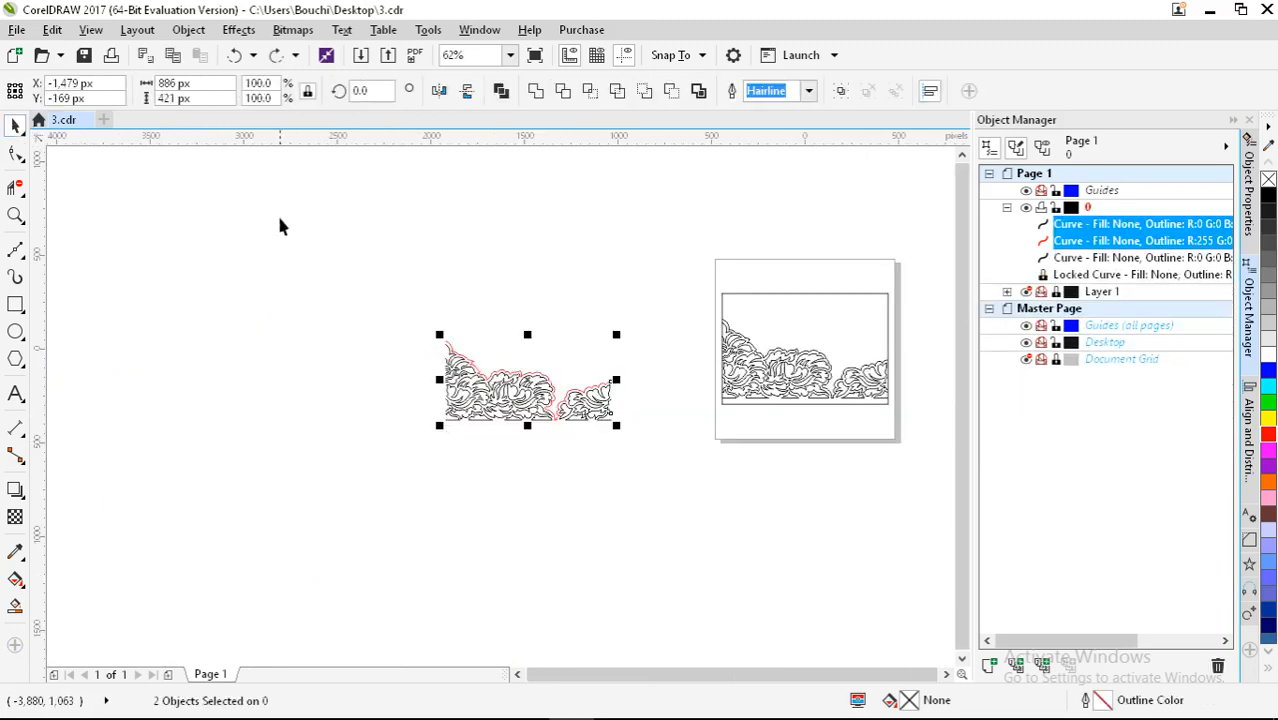
# Step: Drop a copy of the ornament up and to the left, then deselect
pyautogui.moveTo(548, 419); pyautogui.dragTo(293, 268)
pyautogui.rightClick(293, 268)
pyautogui.scroll(1, 580, 419)
pyautogui.click(614, 423)
pyautogui.scroll(3, 614, 423)
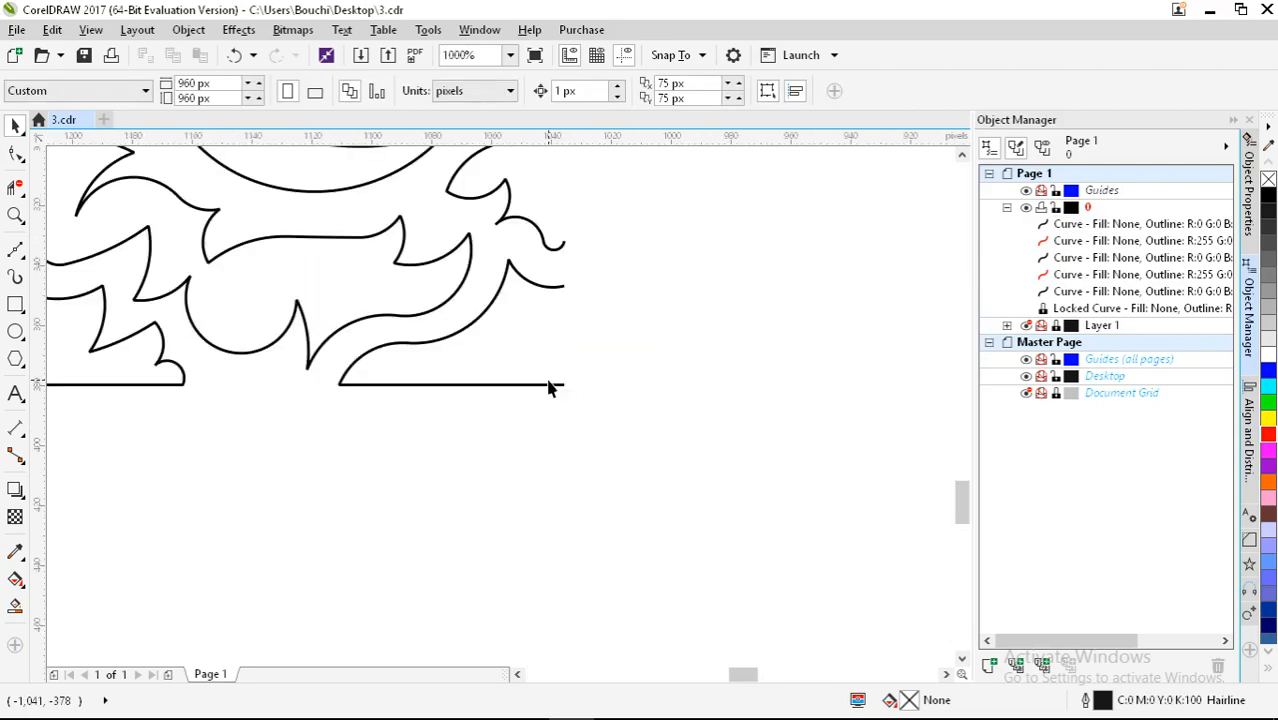
# Step: Remove the stray end of the bottom line and break the curve at its end node
pyautogui.doubleClick(547, 385)
pyautogui.doubleClick(564, 384)
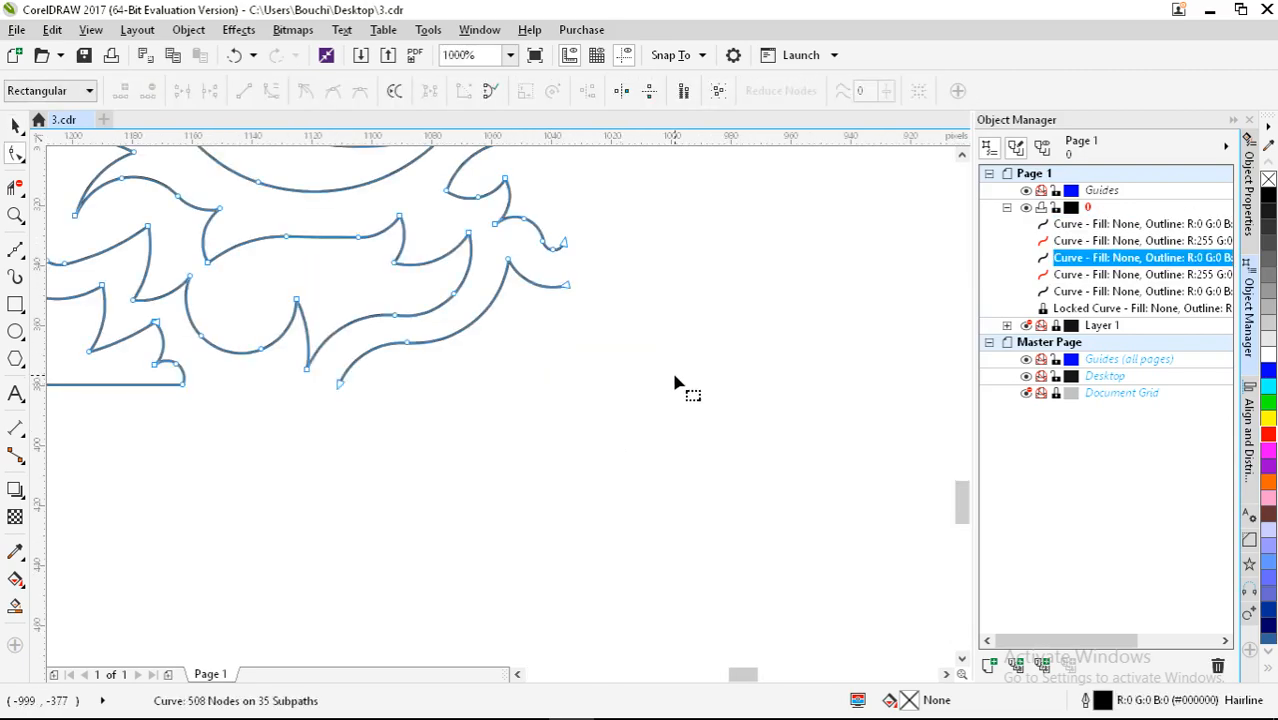
pyautogui.scroll(-1, 675, 383)
pyautogui.scroll(2, 400, 392)
pyautogui.click(516, 357)
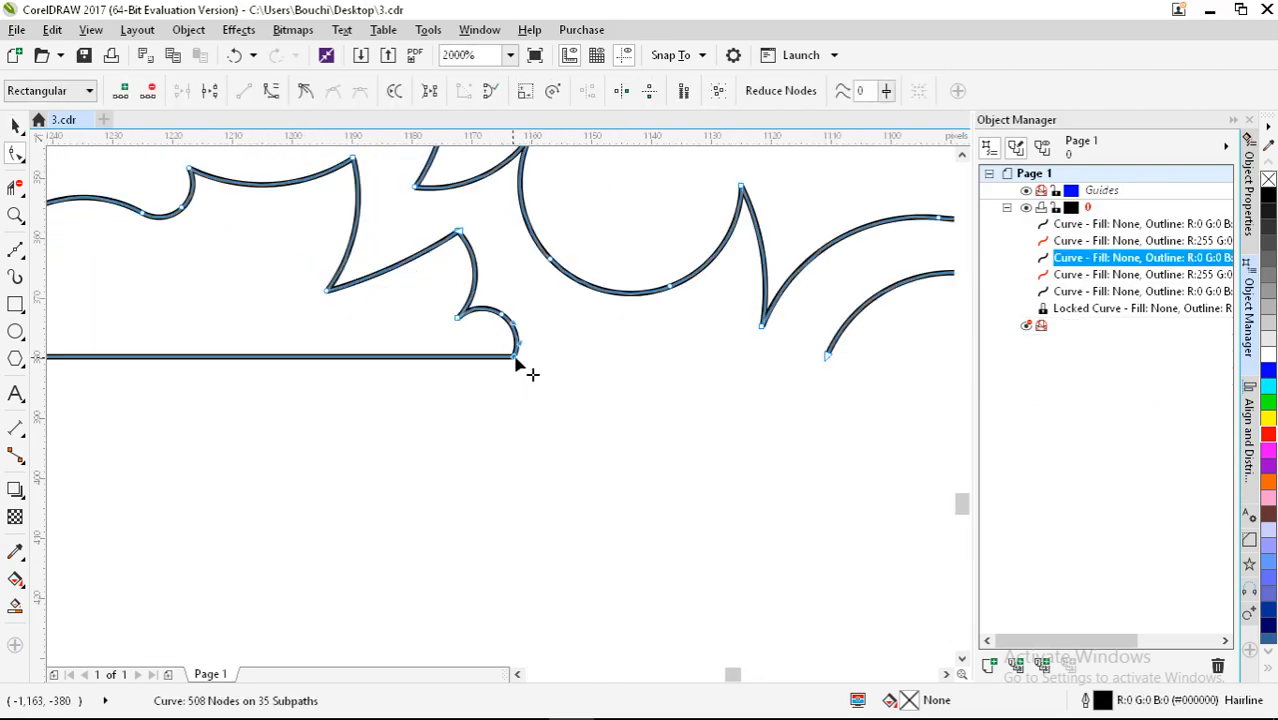
pyautogui.click(209, 91)
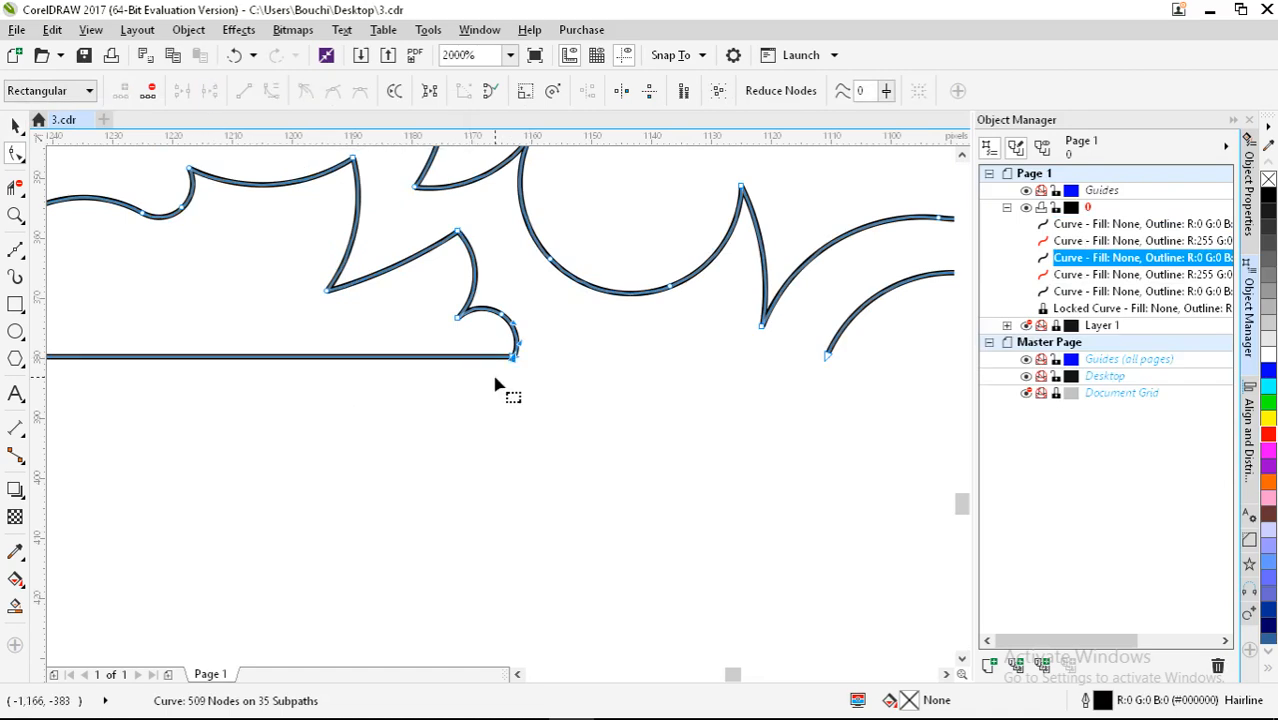
pyautogui.scroll(-1, 605, 388)
pyautogui.scroll(2, 205, 366)
# Step: Break the curve at the bottom line's left-end node, trial-delete the horizontal segment, then undo
pyautogui.click(218, 358)
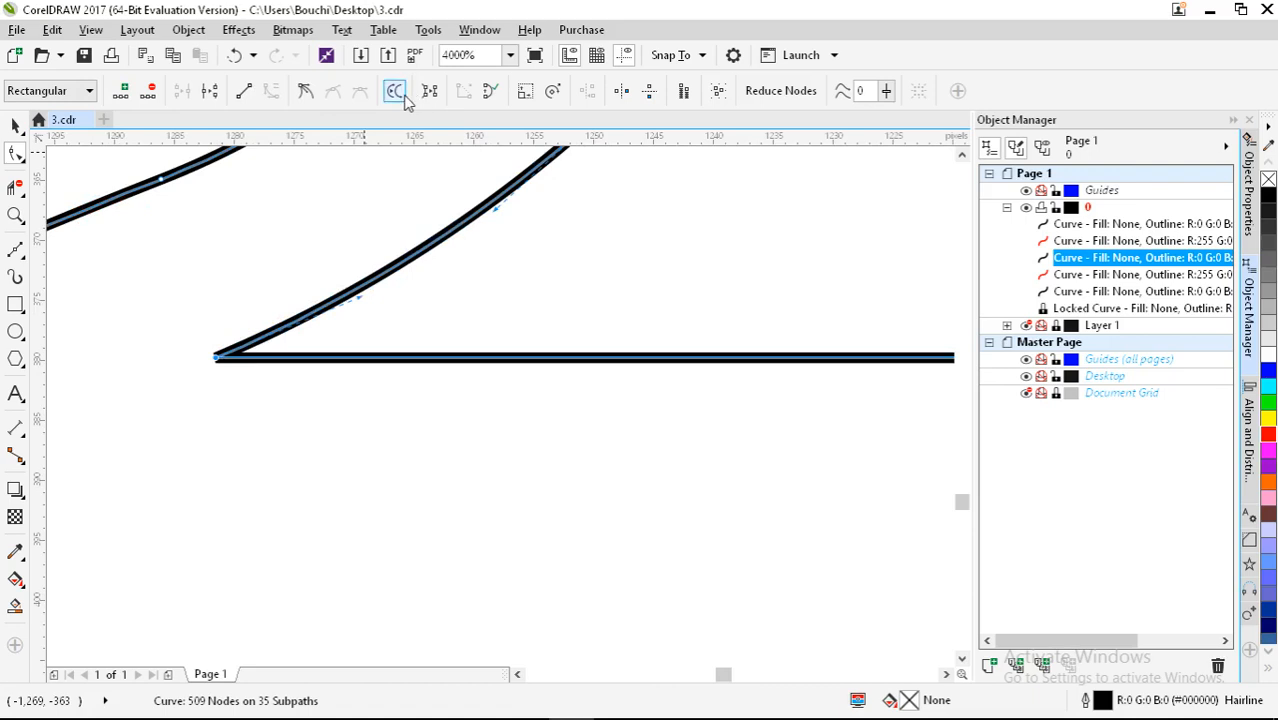
pyautogui.click(209, 91)
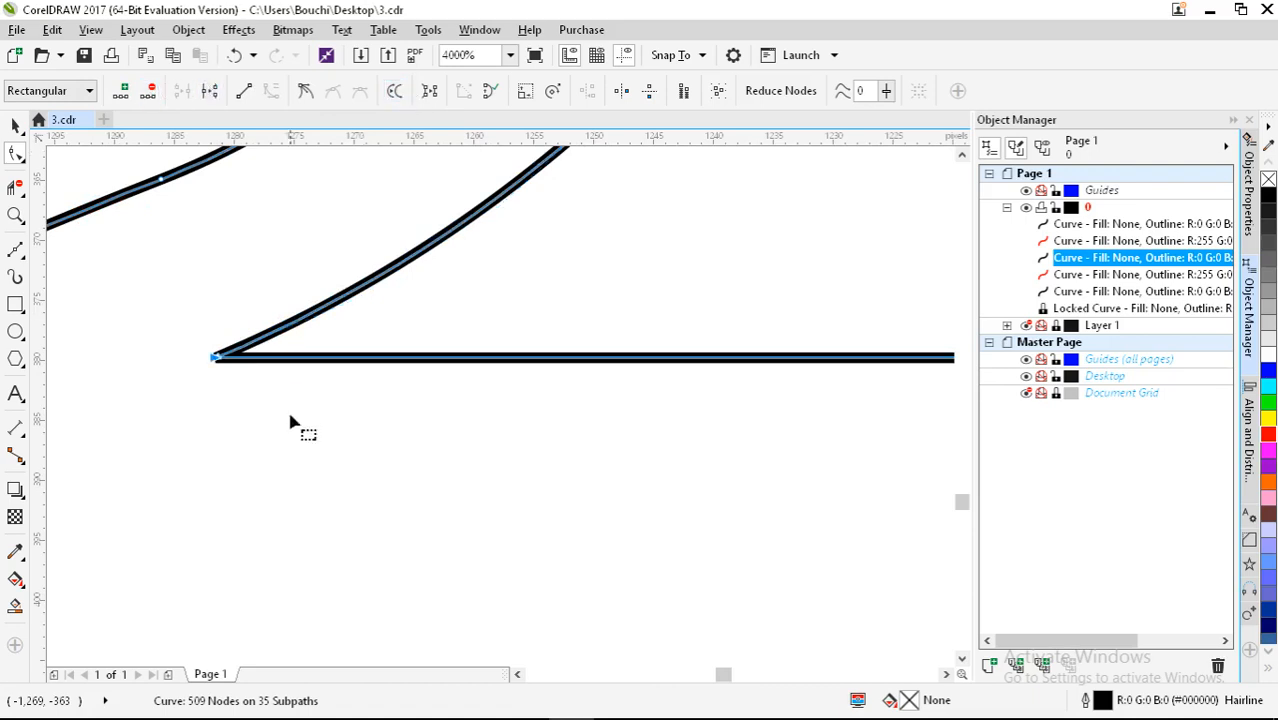
pyautogui.click(216, 358)
pyautogui.scroll(1, 212, 358)
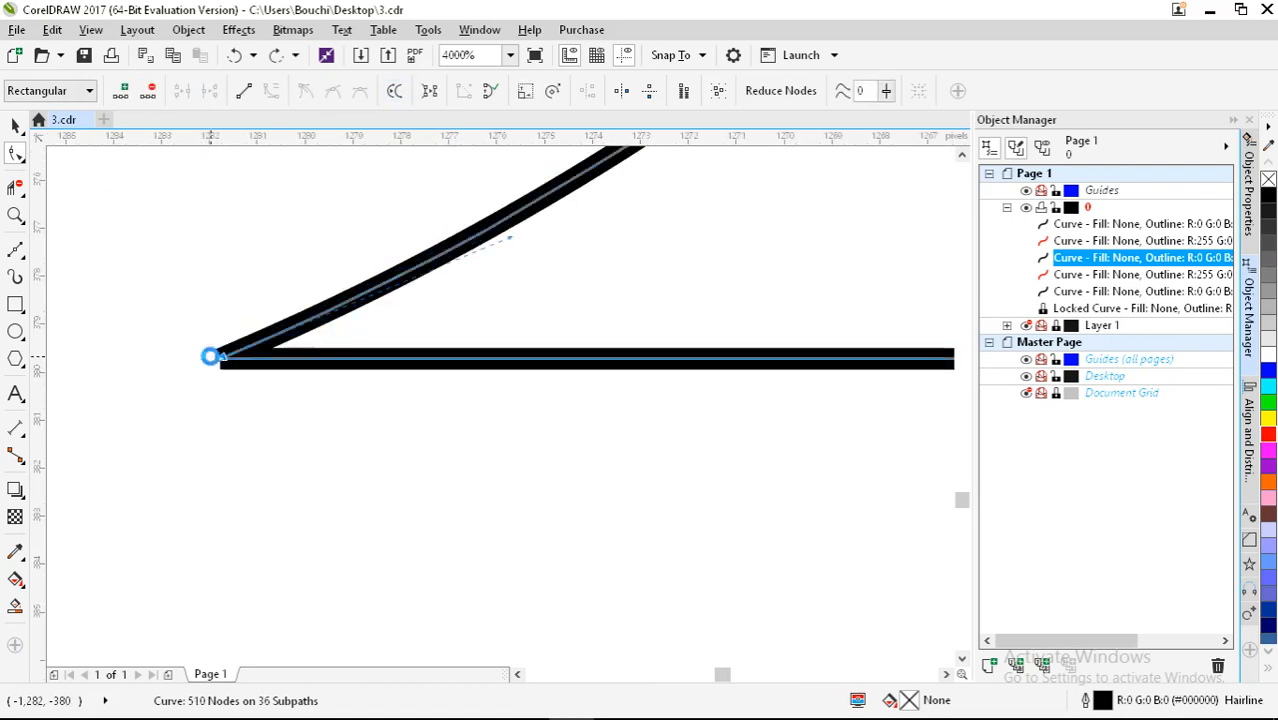
pyautogui.scroll(2, 215, 362)
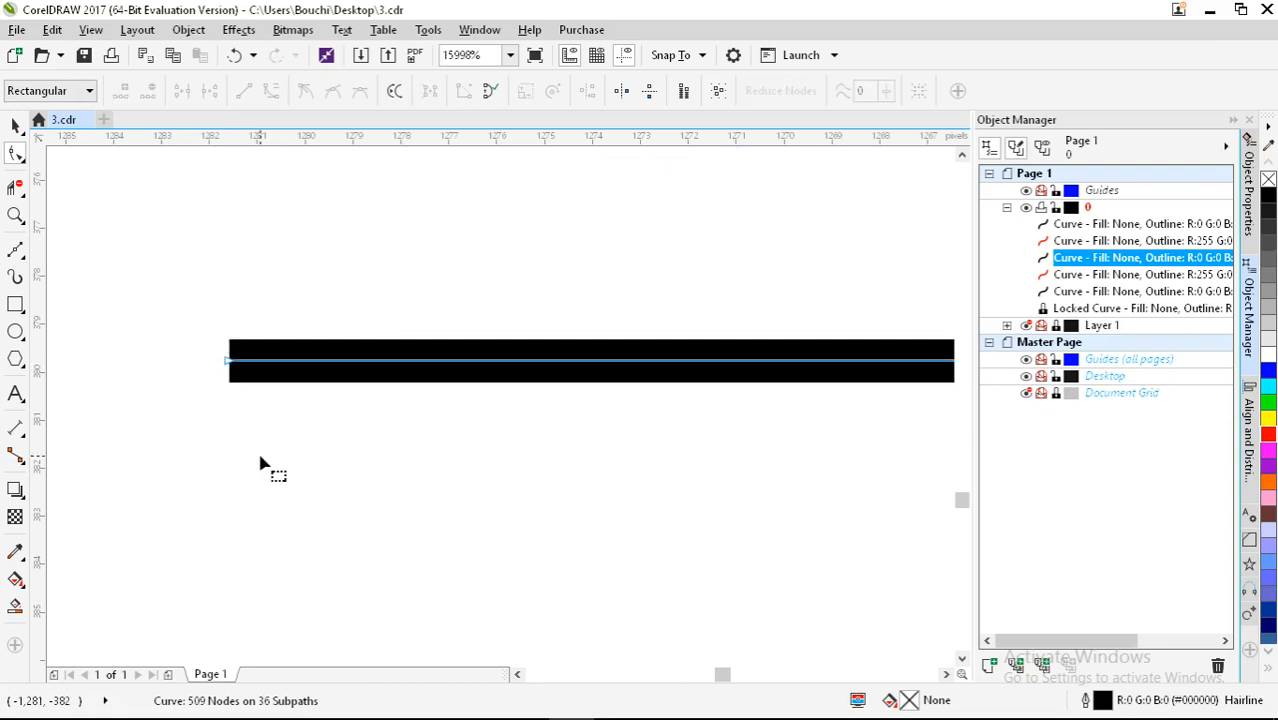
pyautogui.moveTo(230, 359)
pyautogui.mouseDown()
pyautogui.moveTo(255, 440)
pyautogui.moveTo(242, 358)
pyautogui.moveTo(223, 367)
pyautogui.moveTo(254, 364)
pyautogui.mouseUp()
pyautogui.click(231, 360)
pyautogui.press('Delete')
pyautogui.scroll(-6, 254, 364)
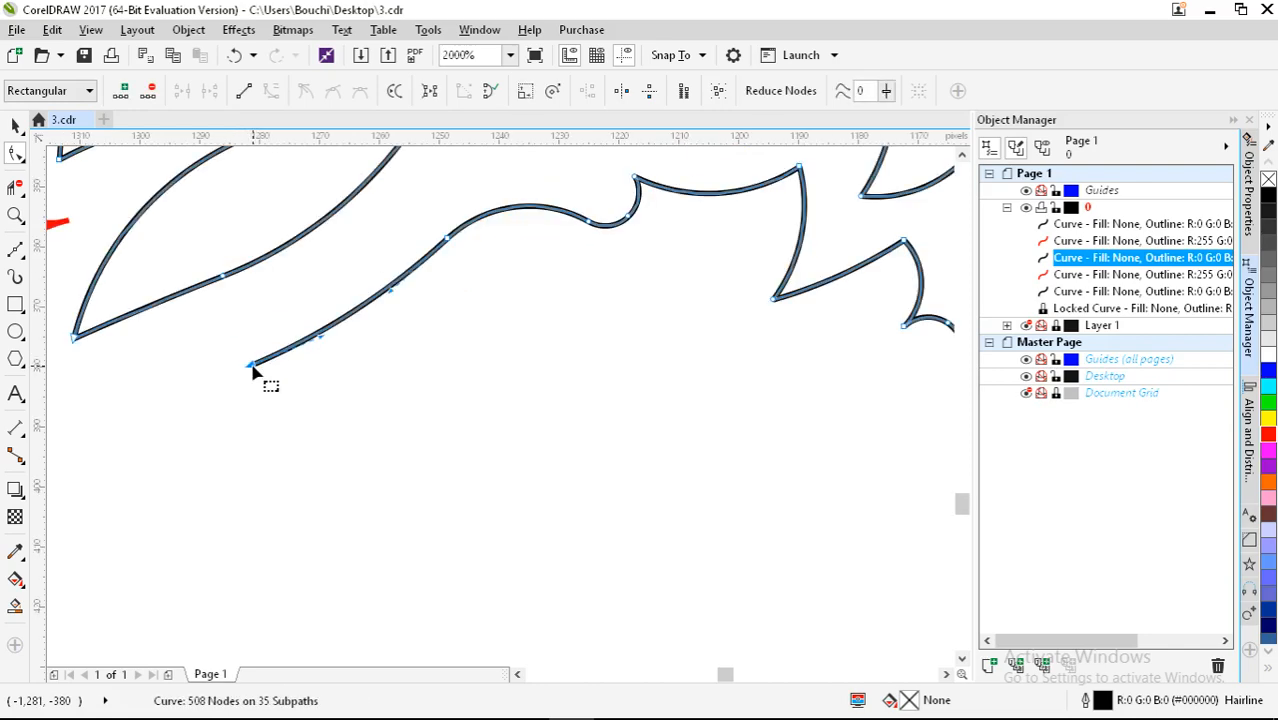
pyautogui.hotkey('ctrl', 'z')
pyautogui.hotkey('ctrl', 'z')
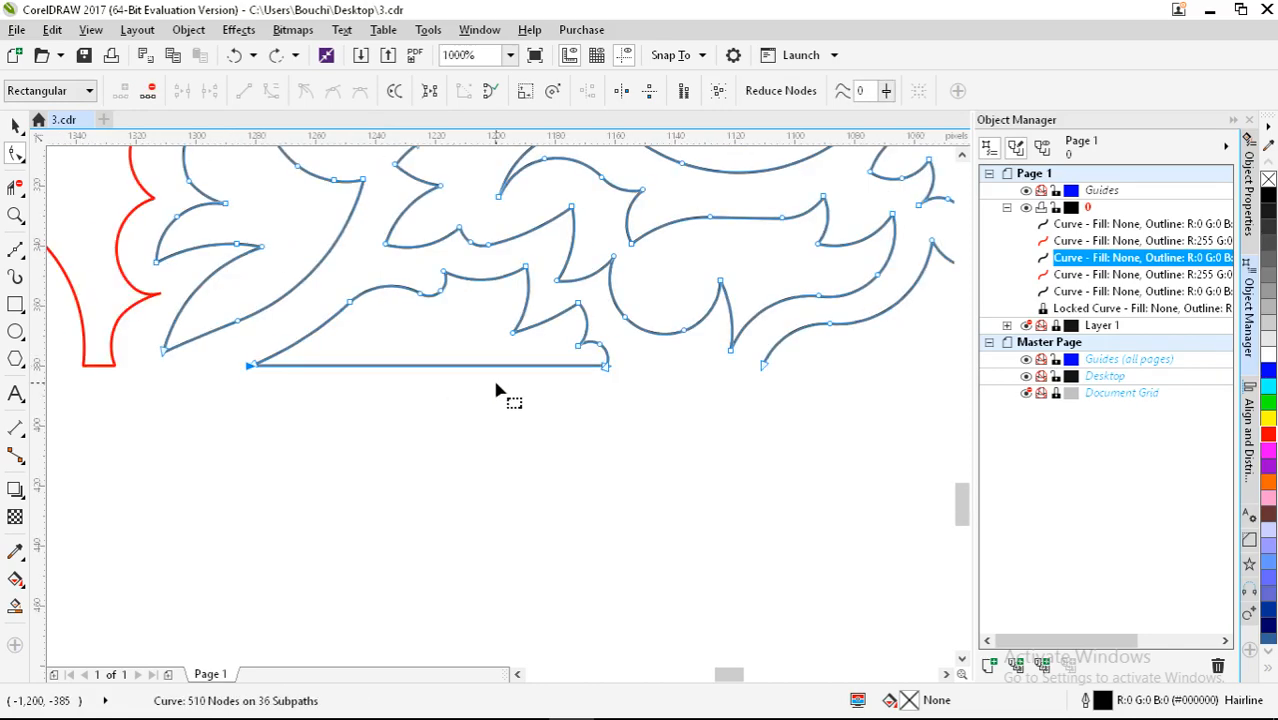
pyautogui.scroll(4, 590, 379)
pyautogui.scroll(1, 795, 342)
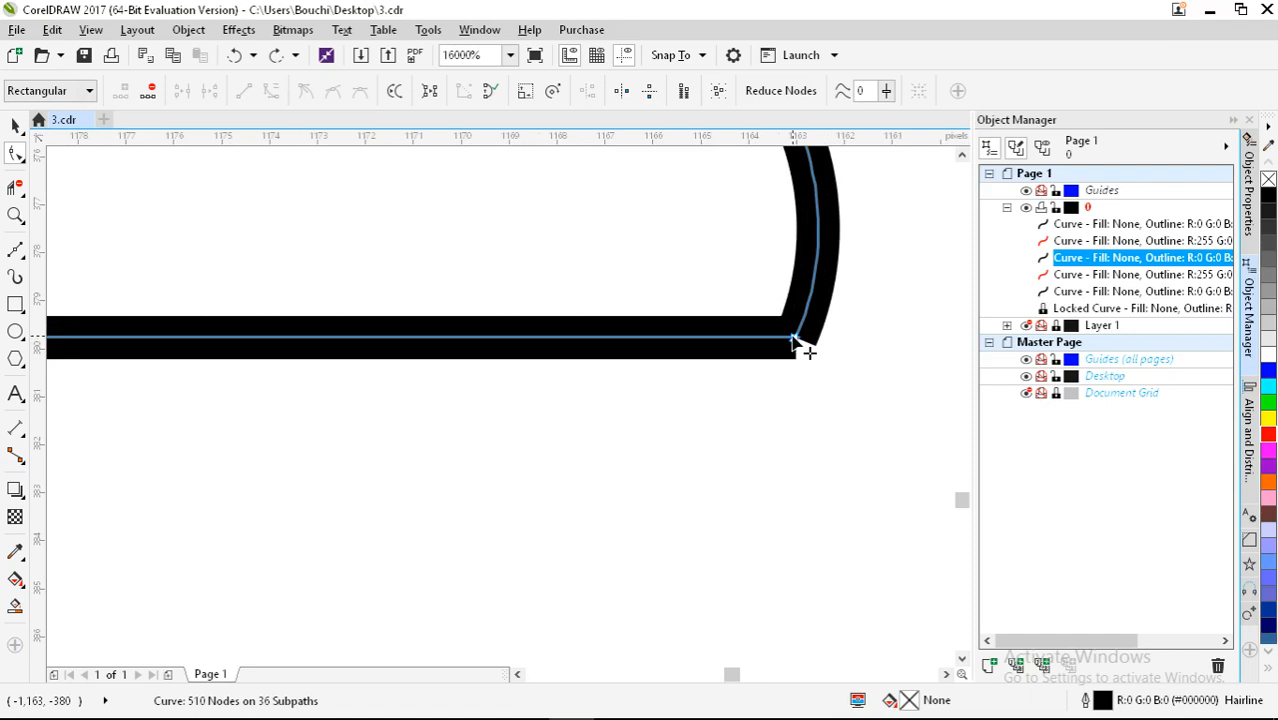
# Step: Experiment with adding and moving nodes near the bottom-right corner, then restore the straight edge
pyautogui.doubleClick(763, 338)
pyautogui.moveTo(763, 338); pyautogui.dragTo(644, 539)
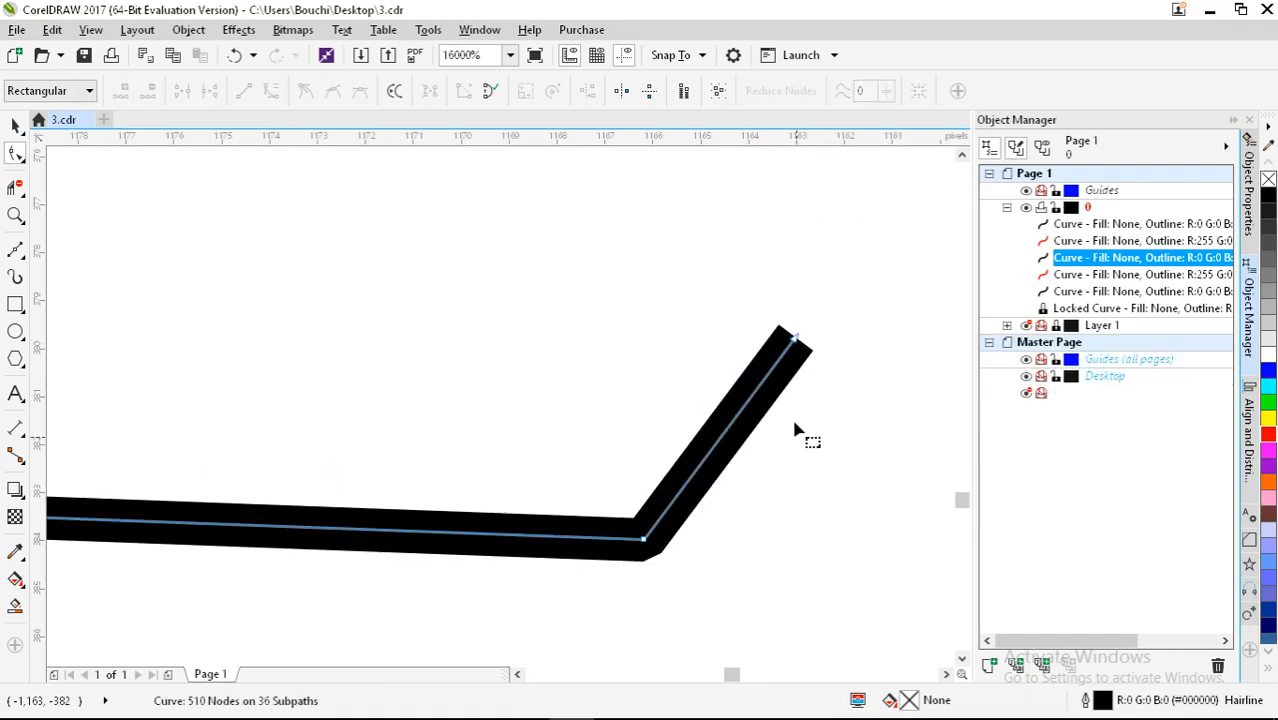
pyautogui.scroll(2, 815, 345)
pyautogui.moveTo(729, 336)
pyautogui.mouseDown()
pyautogui.moveTo(571, 337)
pyautogui.moveTo(742, 332)
pyautogui.mouseUp()
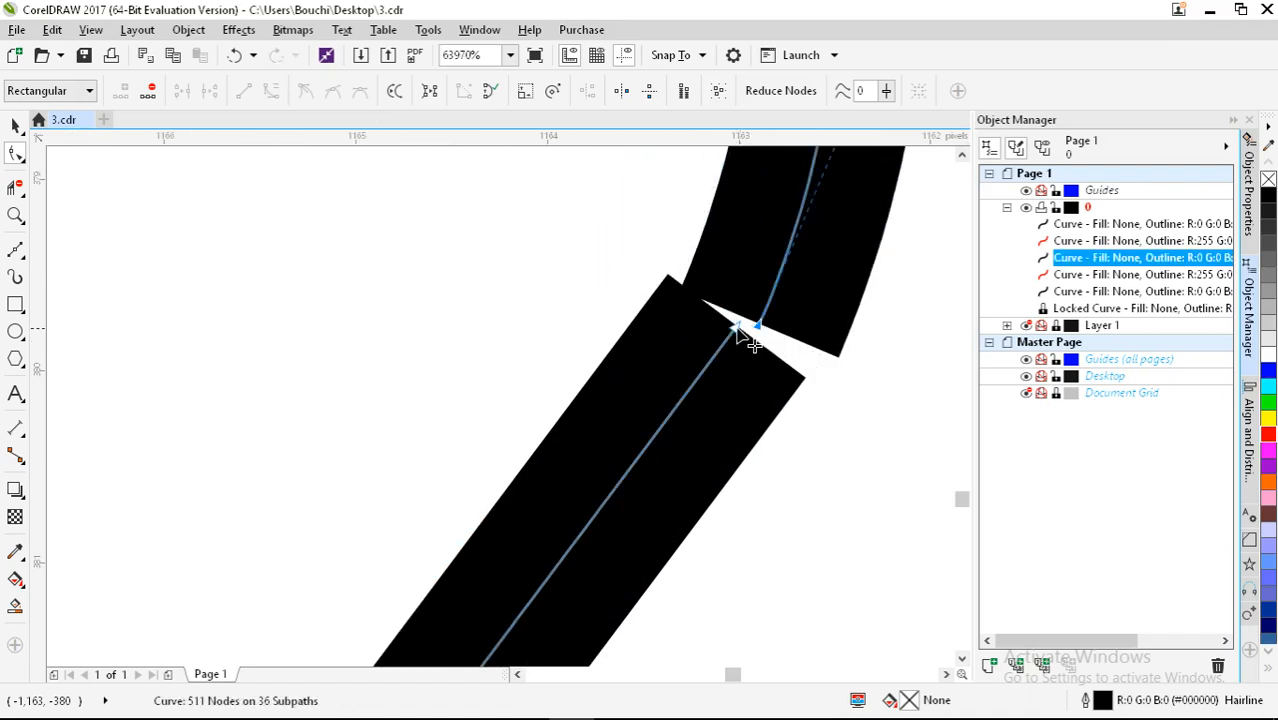
pyautogui.doubleClick(737, 327)
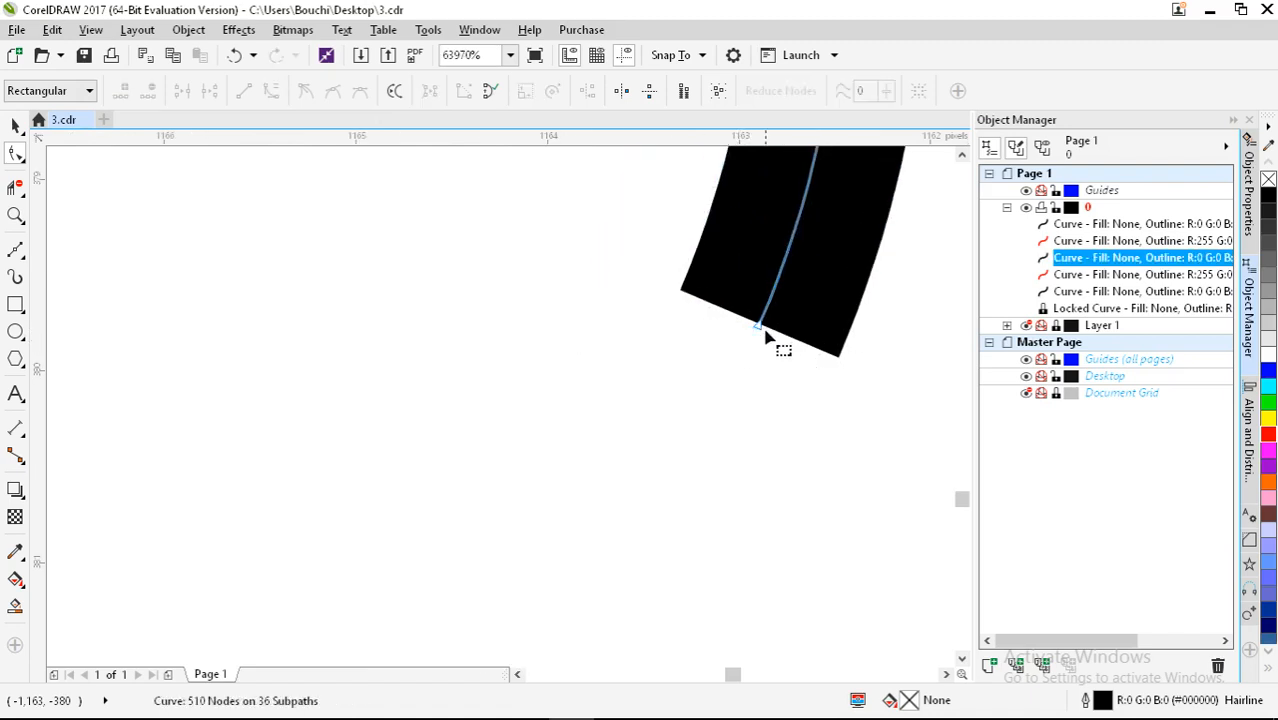
pyautogui.moveTo(759, 337); pyautogui.dragTo(702, 343)
pyautogui.scroll(-10, 702, 343)
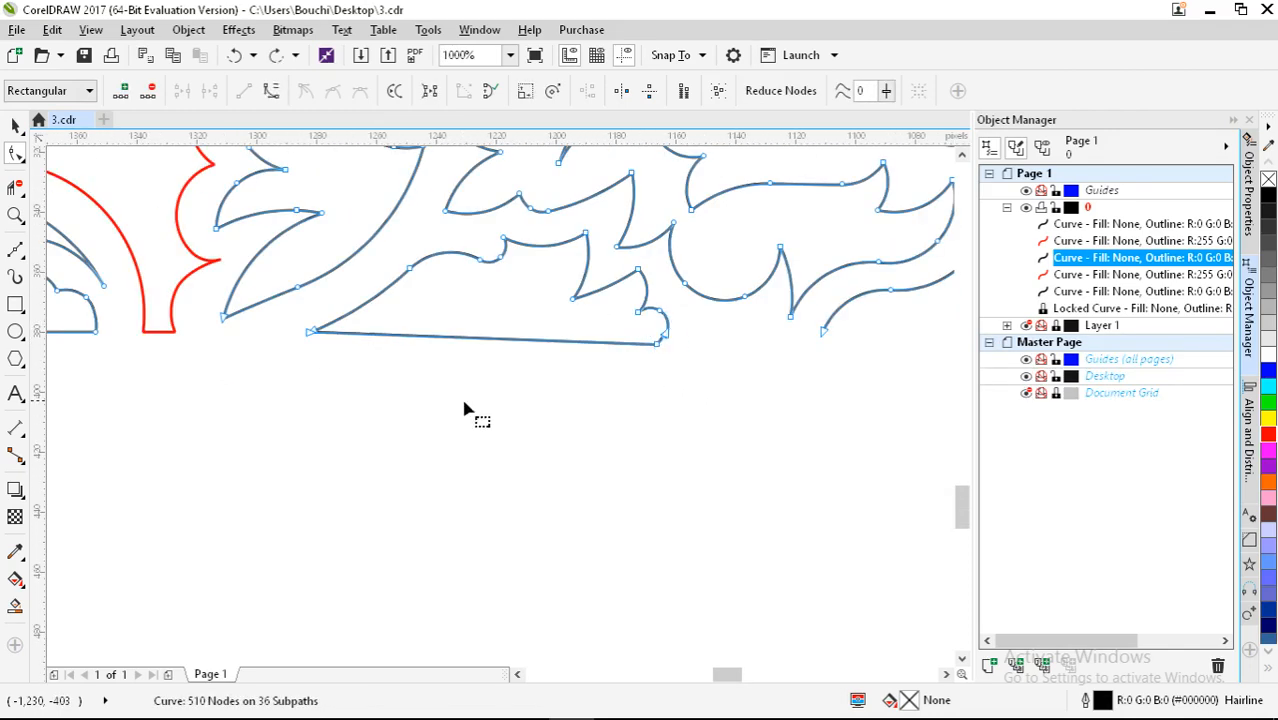
pyautogui.scroll(2, 465, 317)
pyautogui.hotkey('ctrl', 'z')
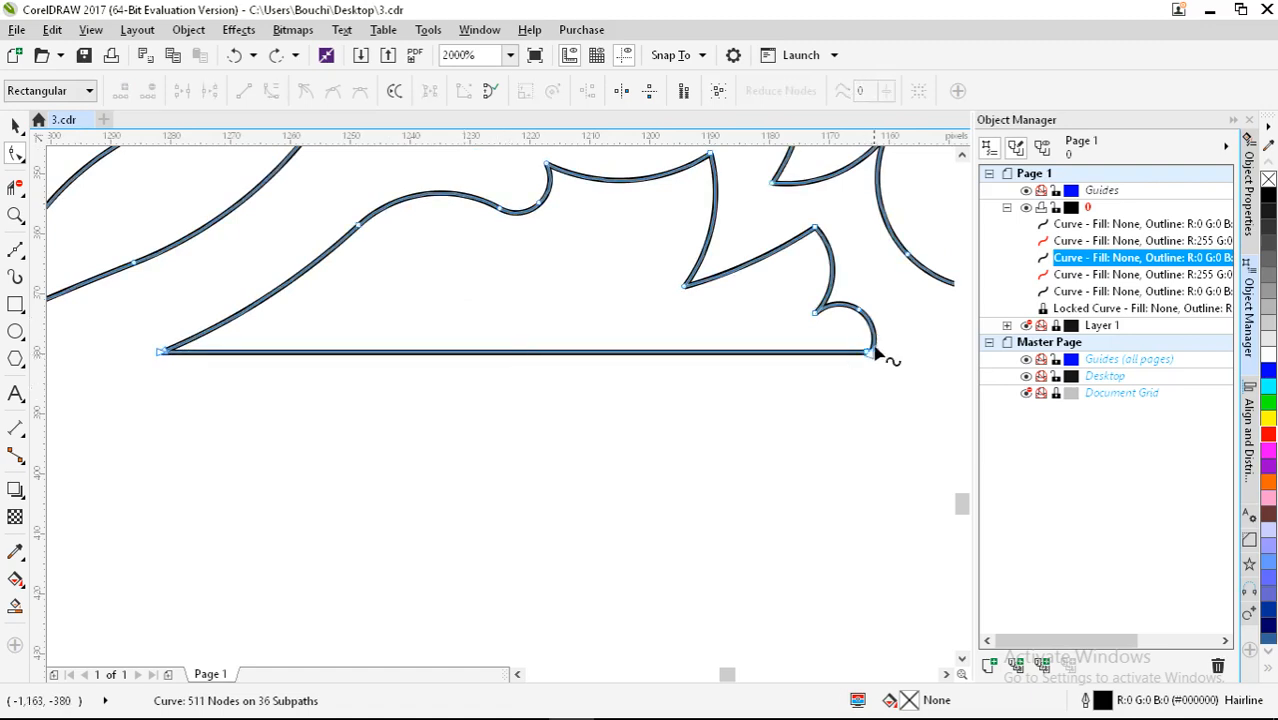
pyautogui.scroll(1, 170, 355)
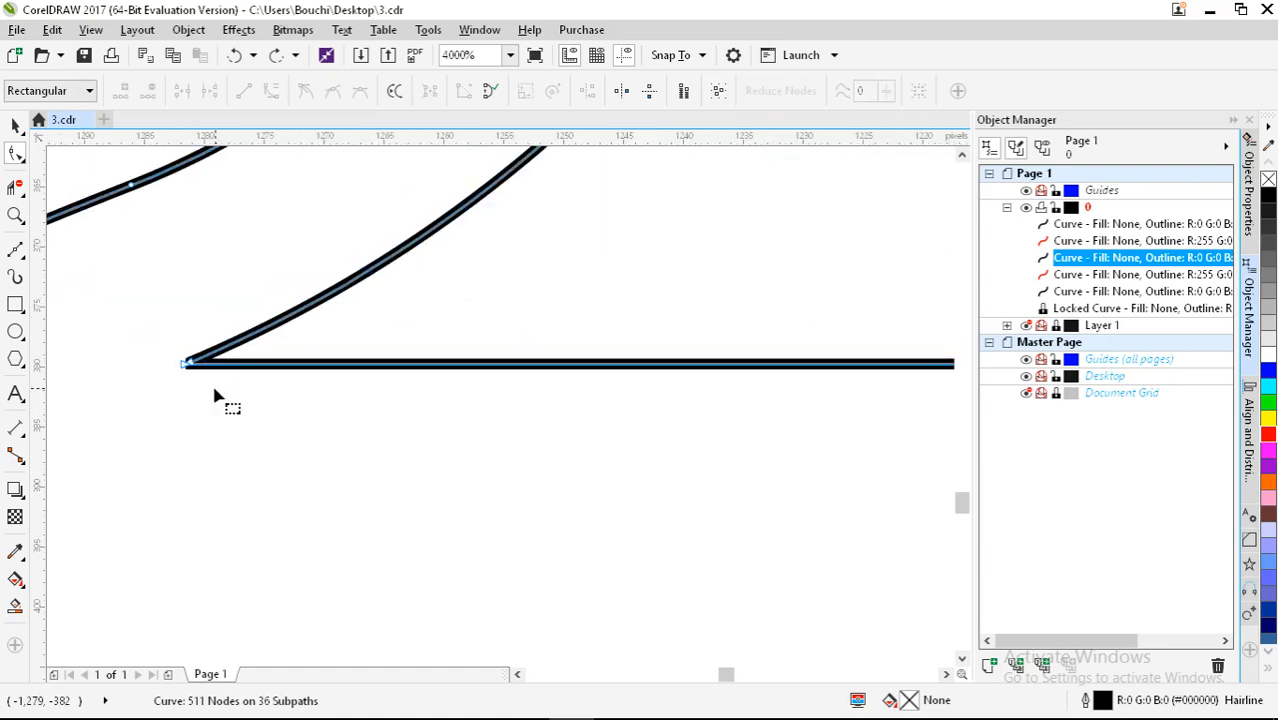
pyautogui.scroll(-1, 228, 400)
# Step: Add nodes mid-way along the bottom edge, break the curve there and delete the bottom segments
pyautogui.doubleClick(579, 377)
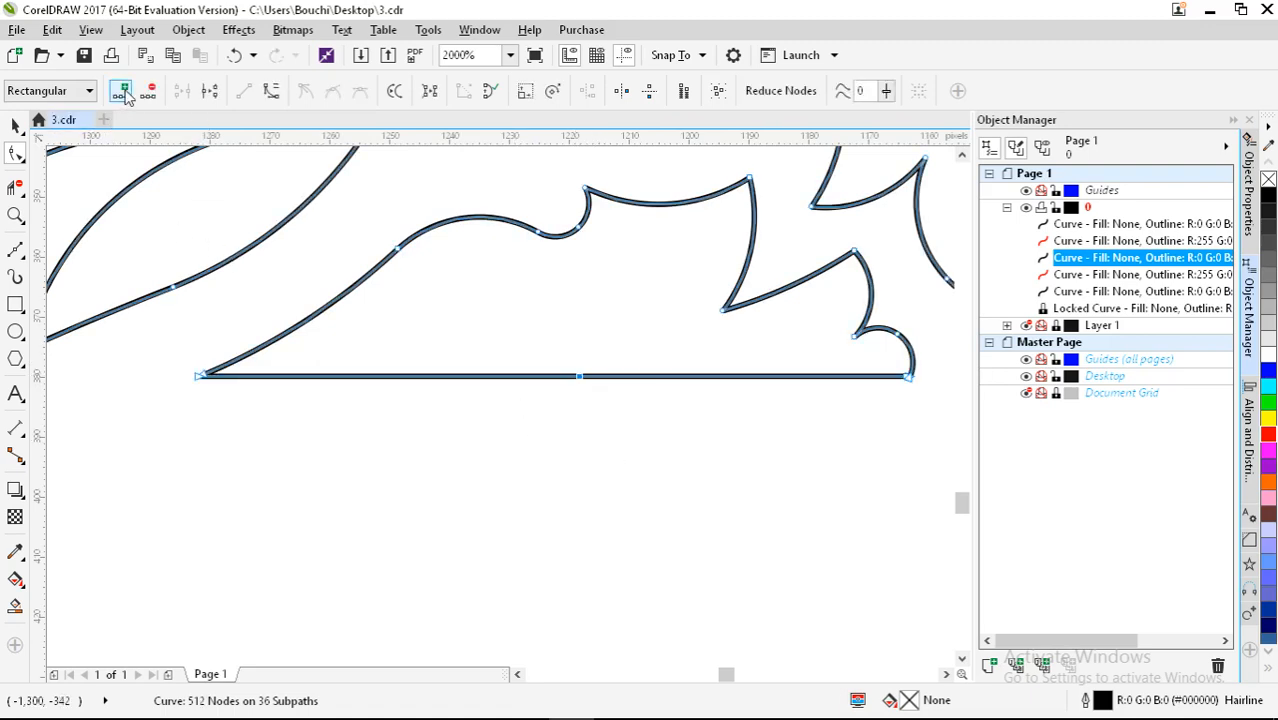
pyautogui.click(124, 93)
pyautogui.click(551, 436)
pyautogui.click(580, 379)
pyautogui.click(210, 91)
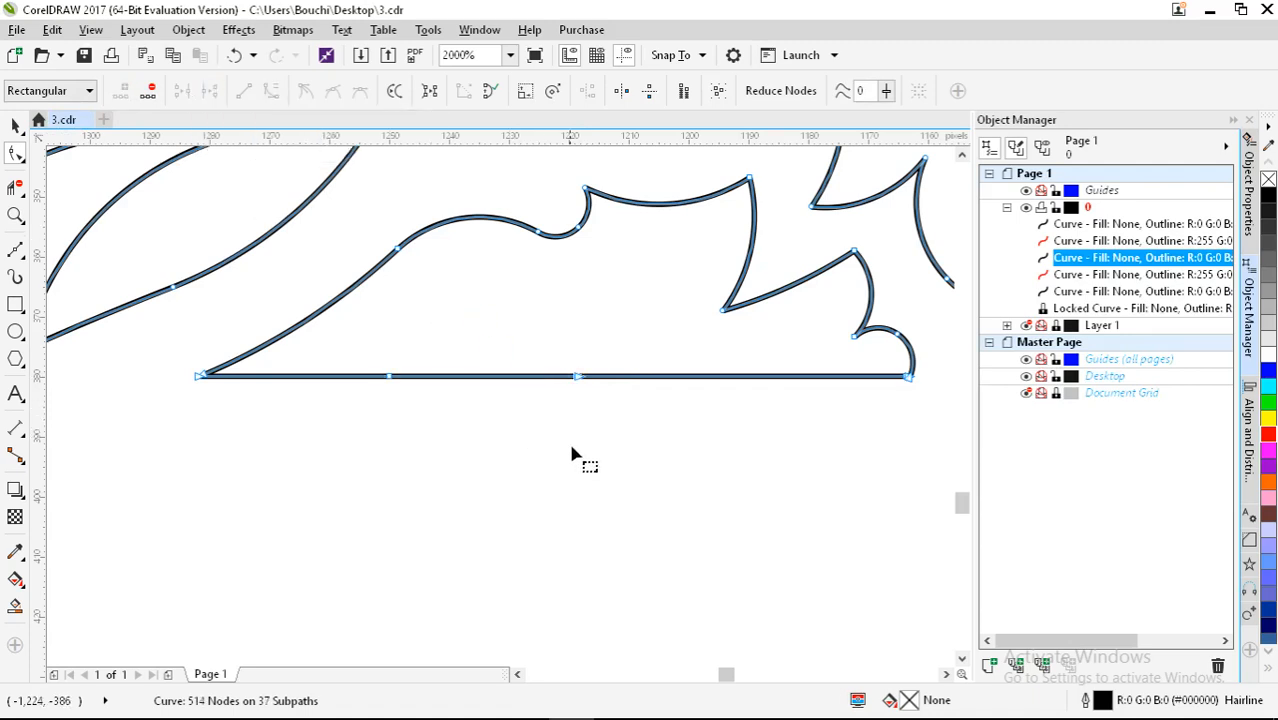
pyautogui.click(576, 377)
pyautogui.press('Delete')
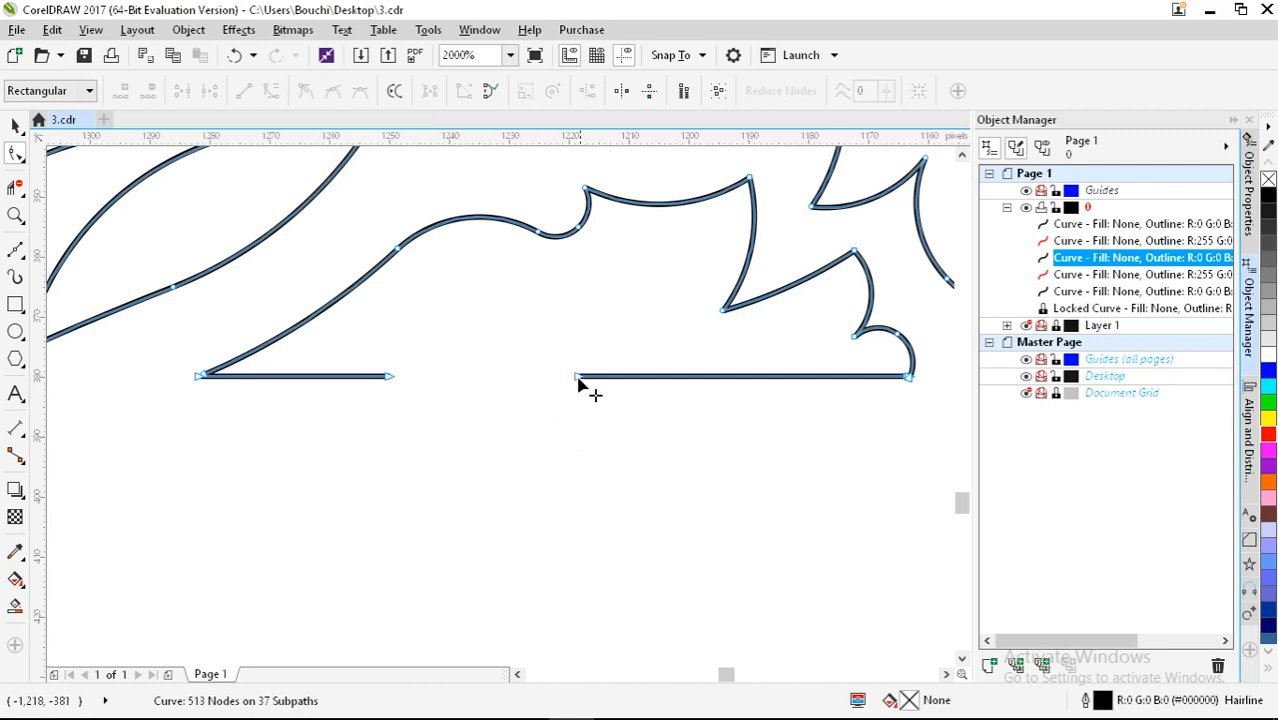
pyautogui.click(577, 377)
pyautogui.press('Delete')
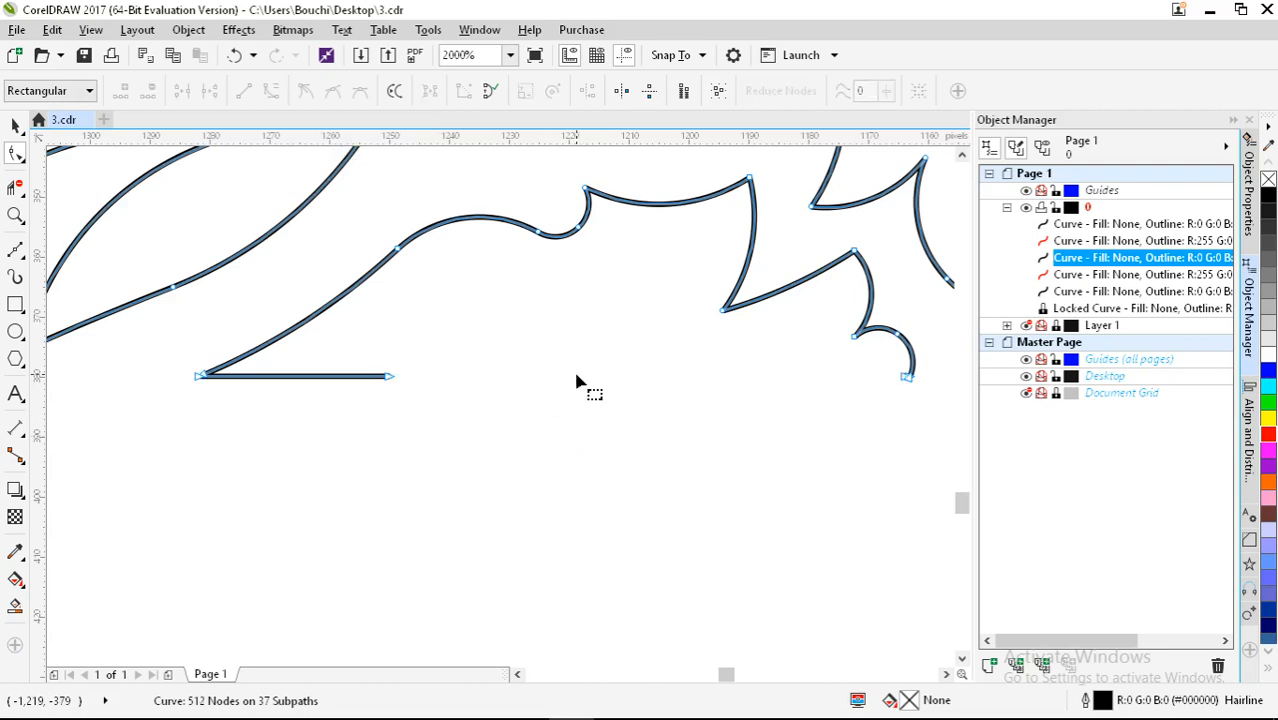
pyautogui.click(392, 381)
pyautogui.press('Delete')
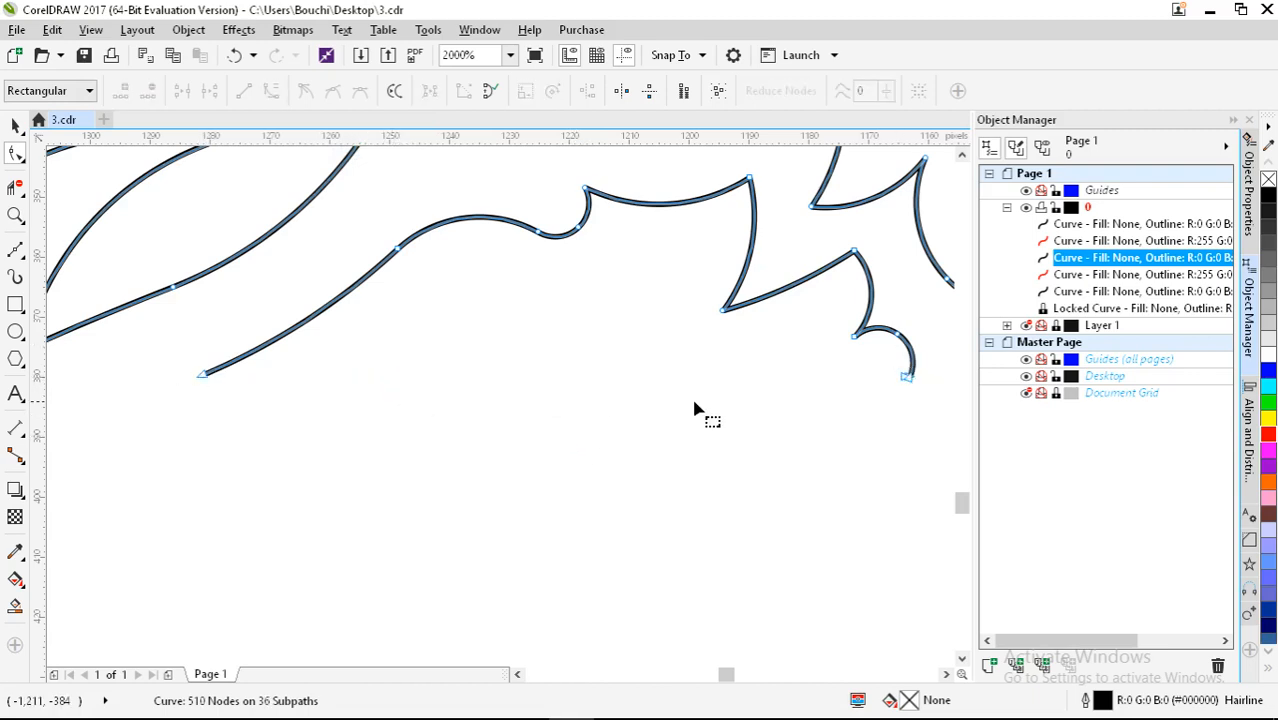
# Step: Delete the short bottom-end segment, then undo back to one continuous bottom line
pyautogui.scroll(6, 922, 393)
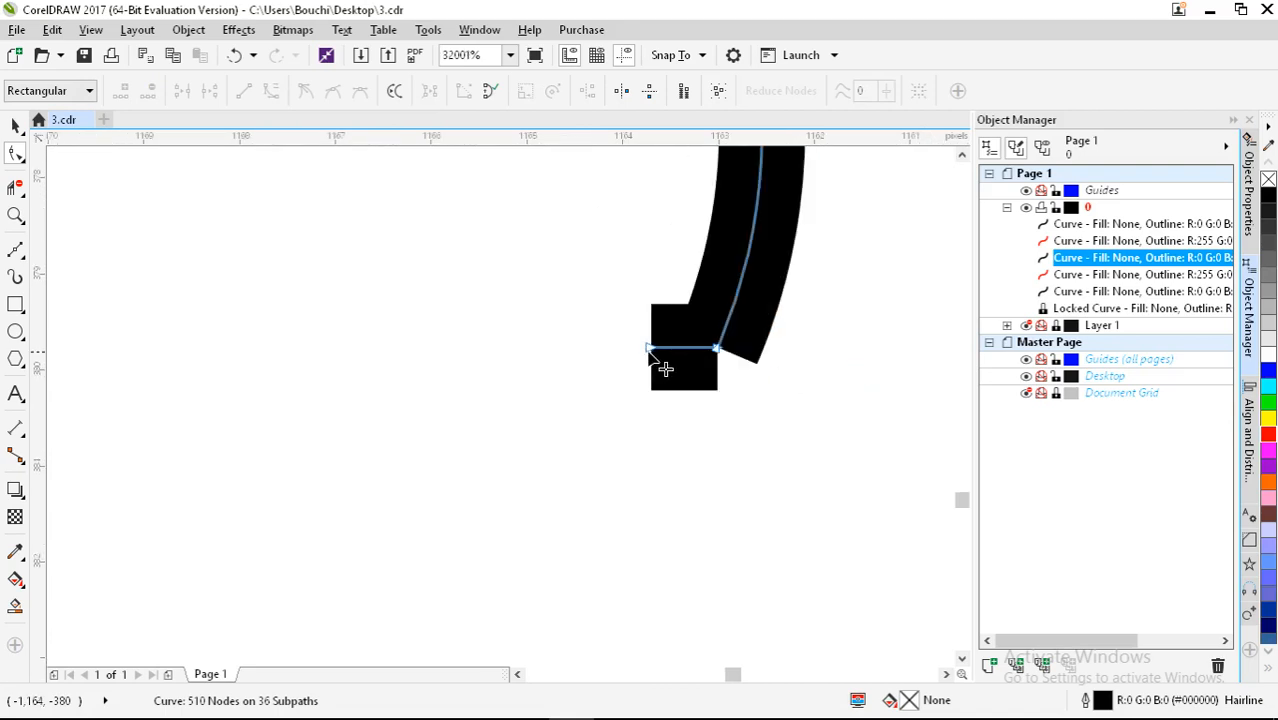
pyautogui.click(651, 350)
pyautogui.press('Delete')
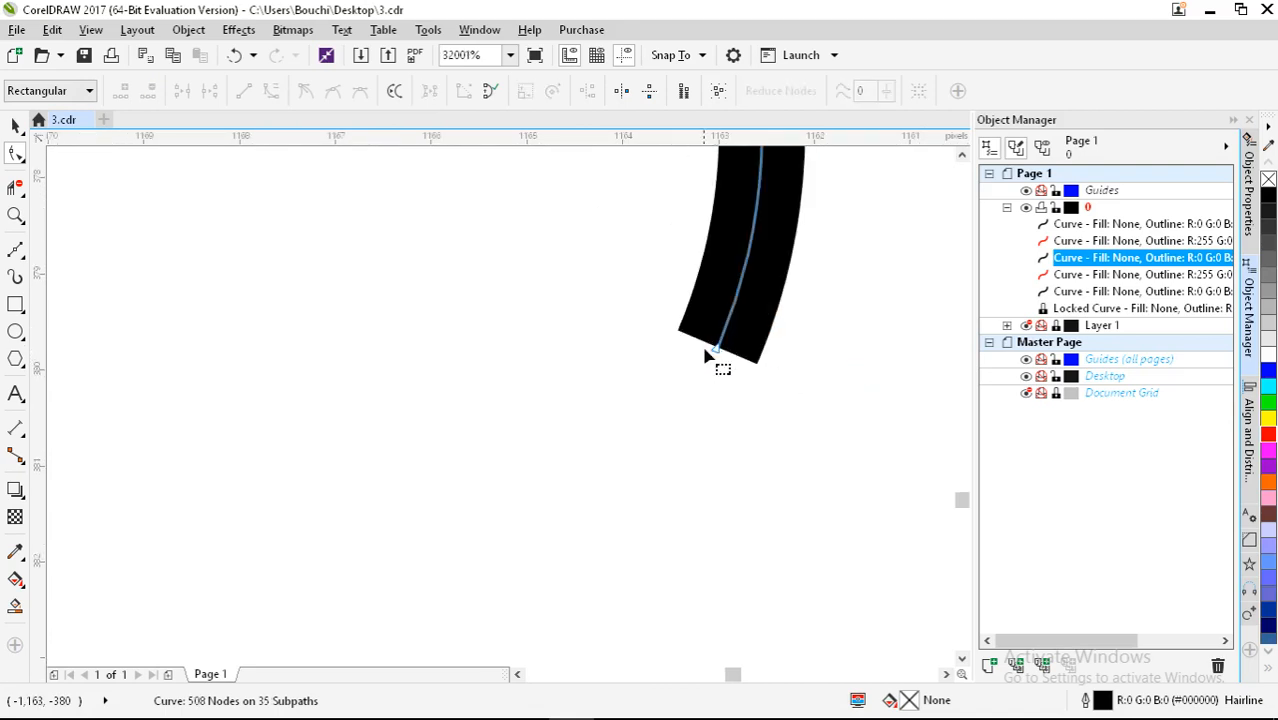
pyautogui.scroll(-7, 754, 362)
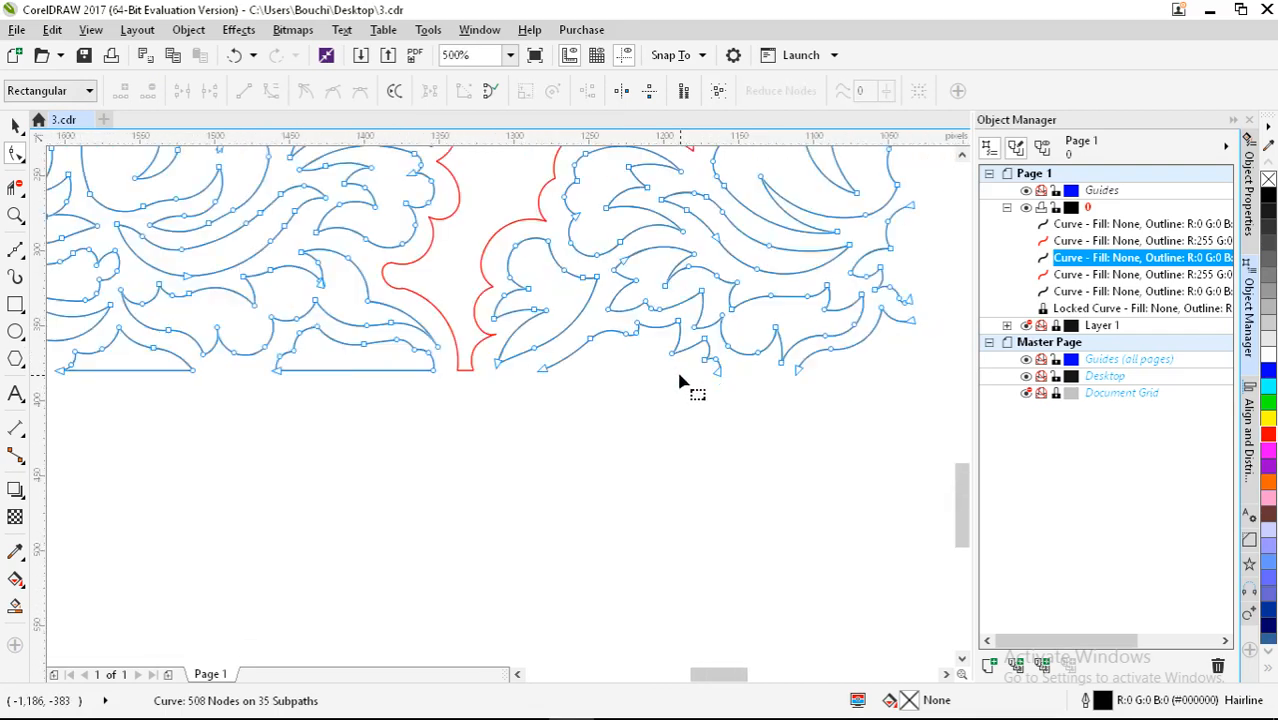
pyautogui.hotkey('ctrl', 'z')
pyautogui.hotkey('ctrl', 'z')
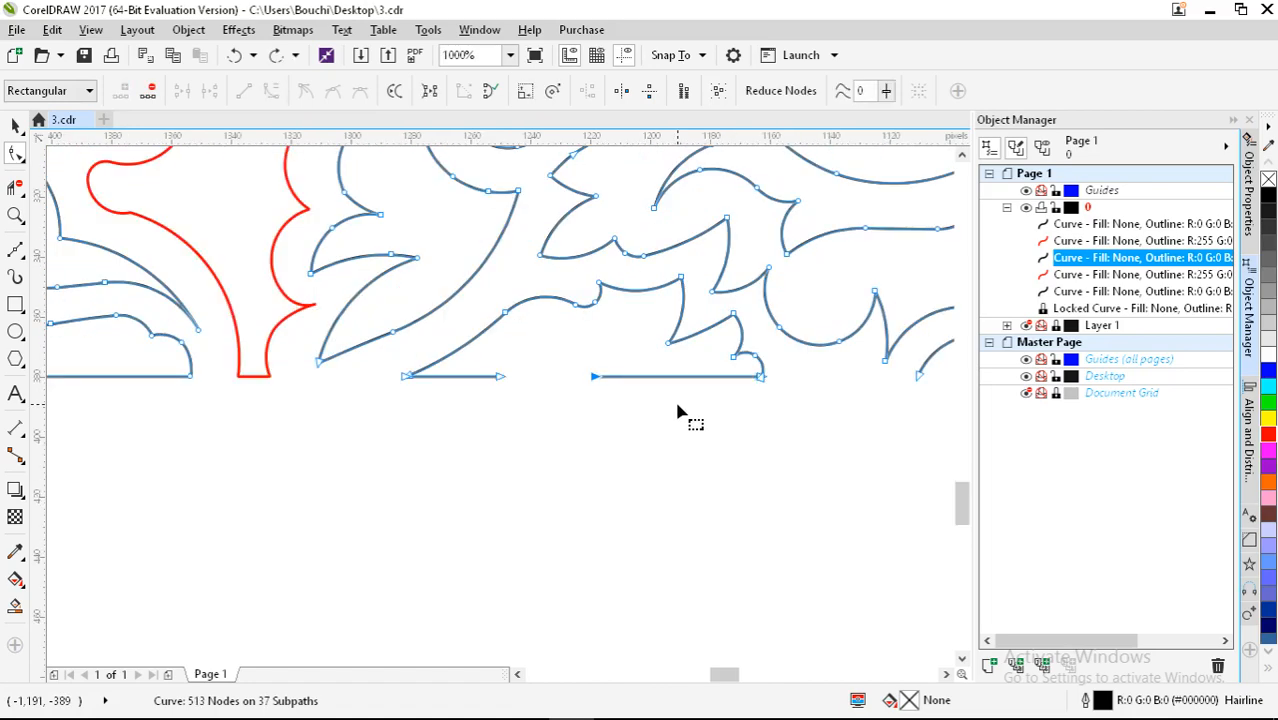
pyautogui.hotkey('ctrl', 'z')
pyautogui.click(776, 371)
pyautogui.scroll(4, 756, 405)
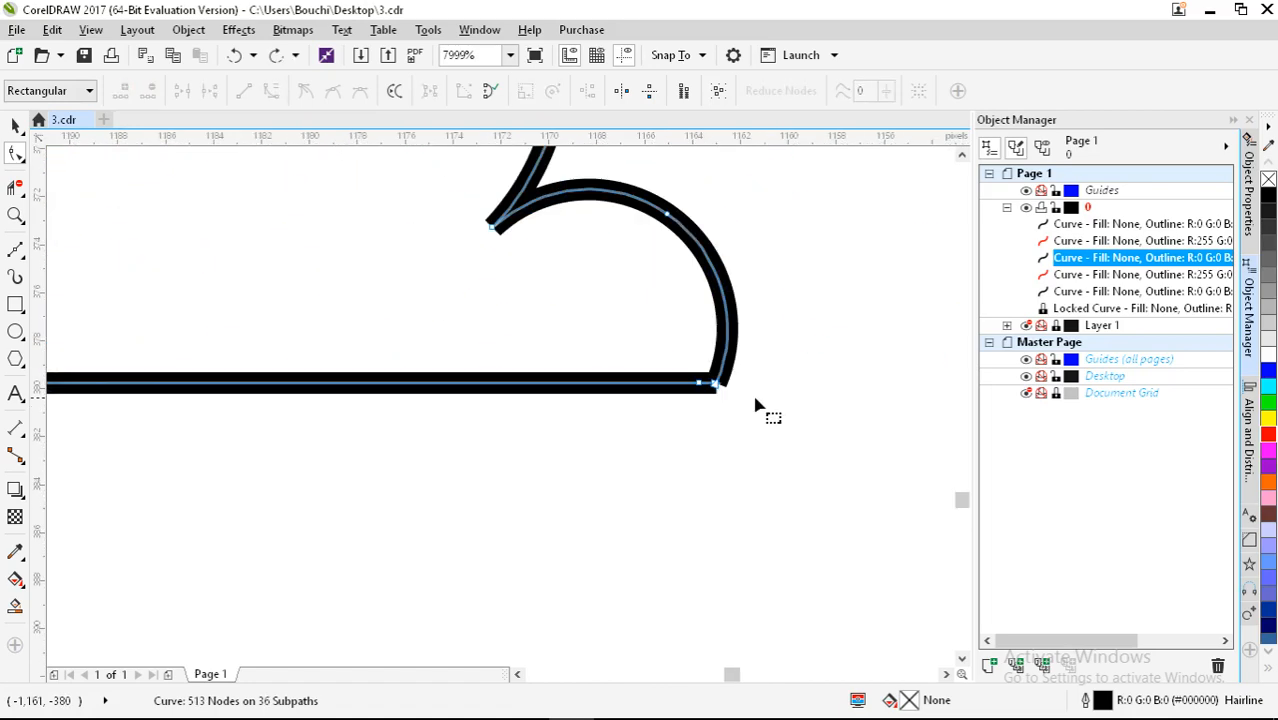
pyautogui.scroll(-4, 759, 379)
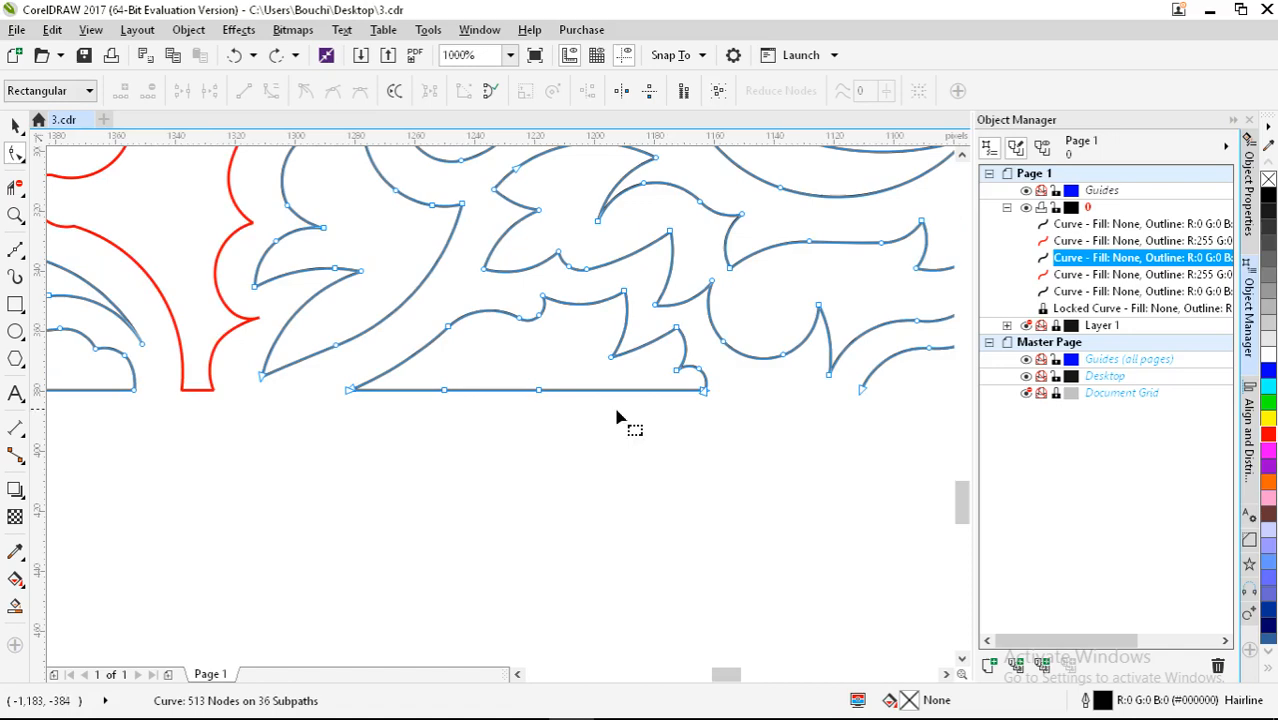
# Step: Break the curve at a bottom-line node and delete both end nodes at the break
pyautogui.click(540, 397)
pyautogui.press('Delete')
pyautogui.hotkey('ctrl', 'z')
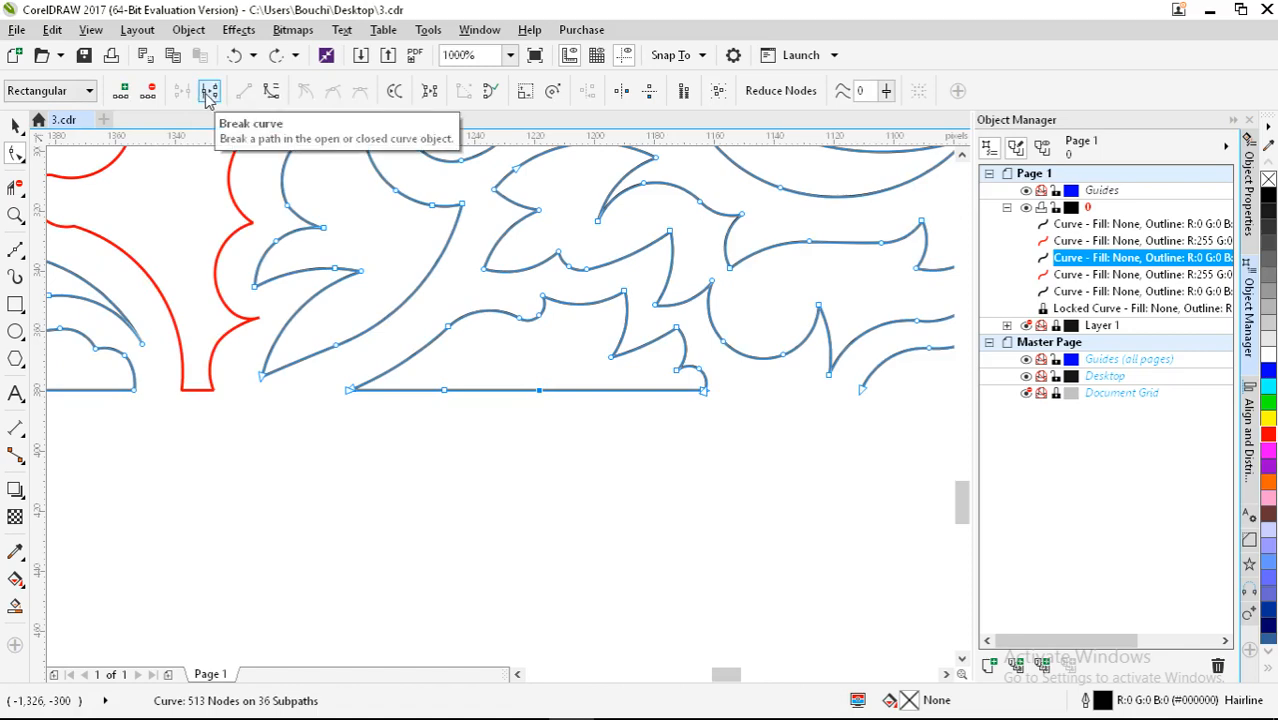
pyautogui.click(208, 91)
pyautogui.scroll(3, 535, 402)
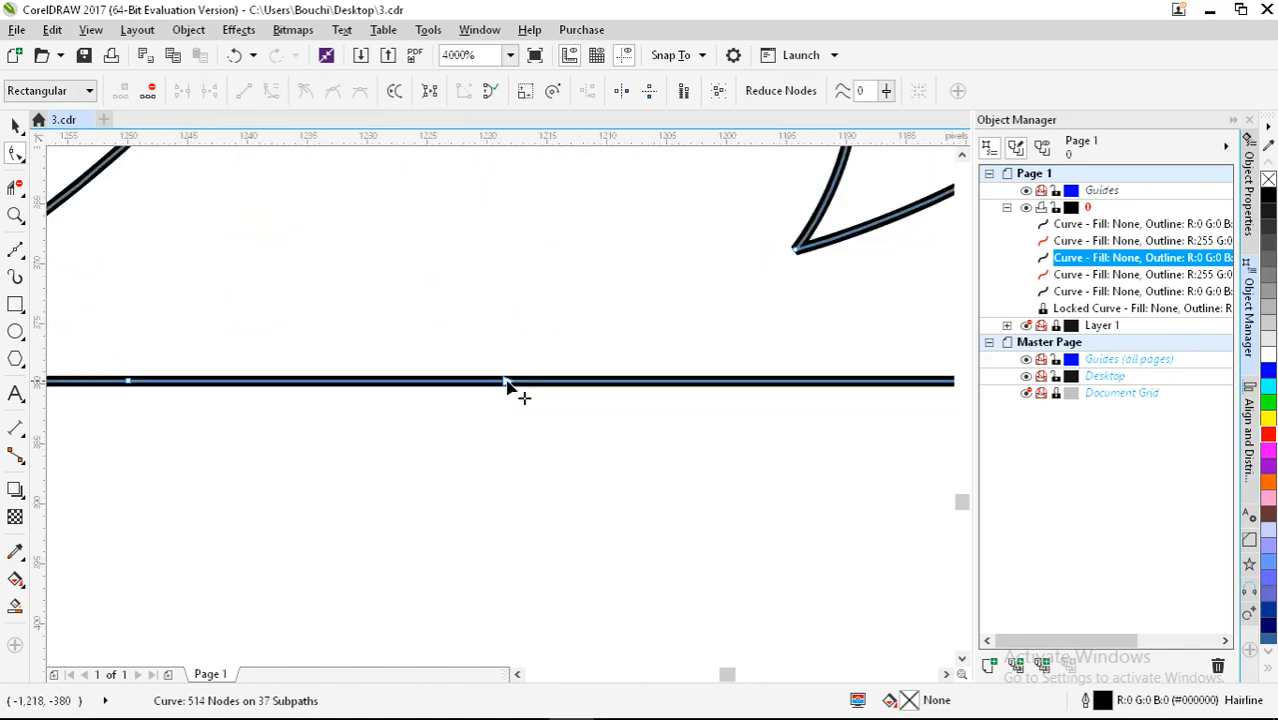
pyautogui.doubleClick(506, 382)
pyautogui.doubleClick(508, 382)
# Step: Delete the stray bottom end node and leftover horizontal piece, leaving 508 nodes on 35 subpaths
pyautogui.scroll(-1, 517, 382)
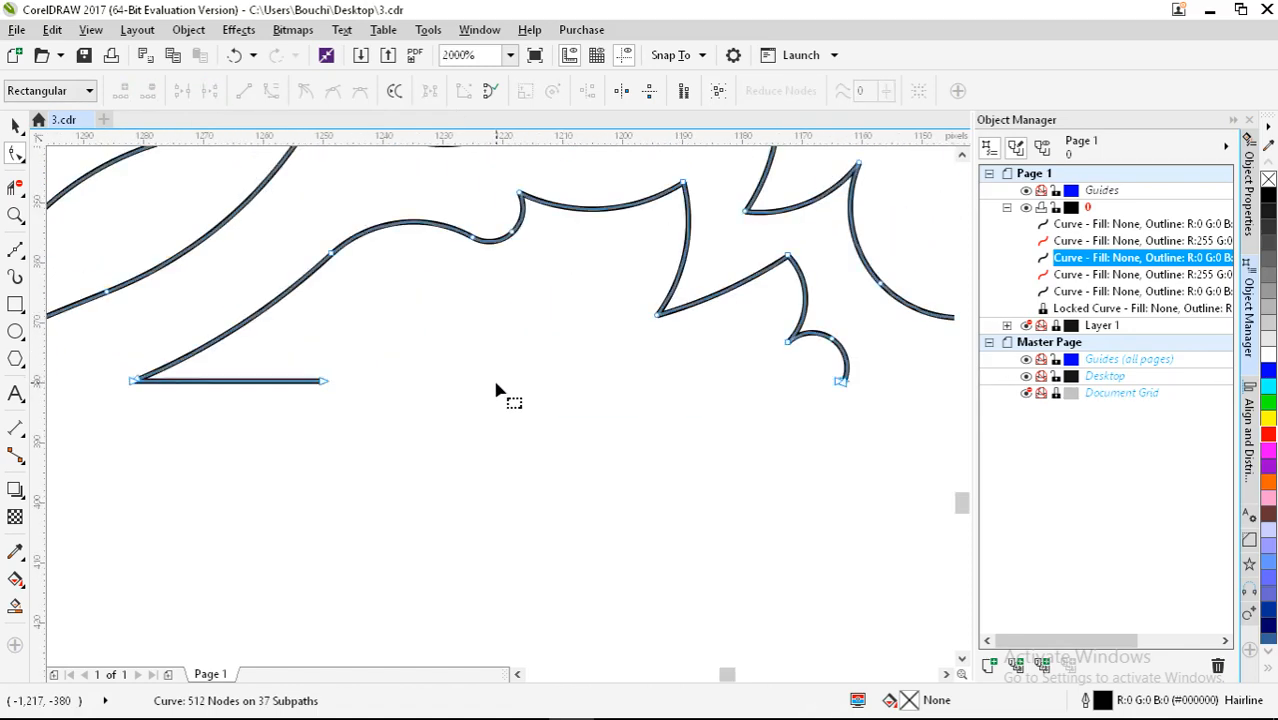
pyautogui.scroll(3, 872, 392)
pyautogui.doubleClick(688, 354)
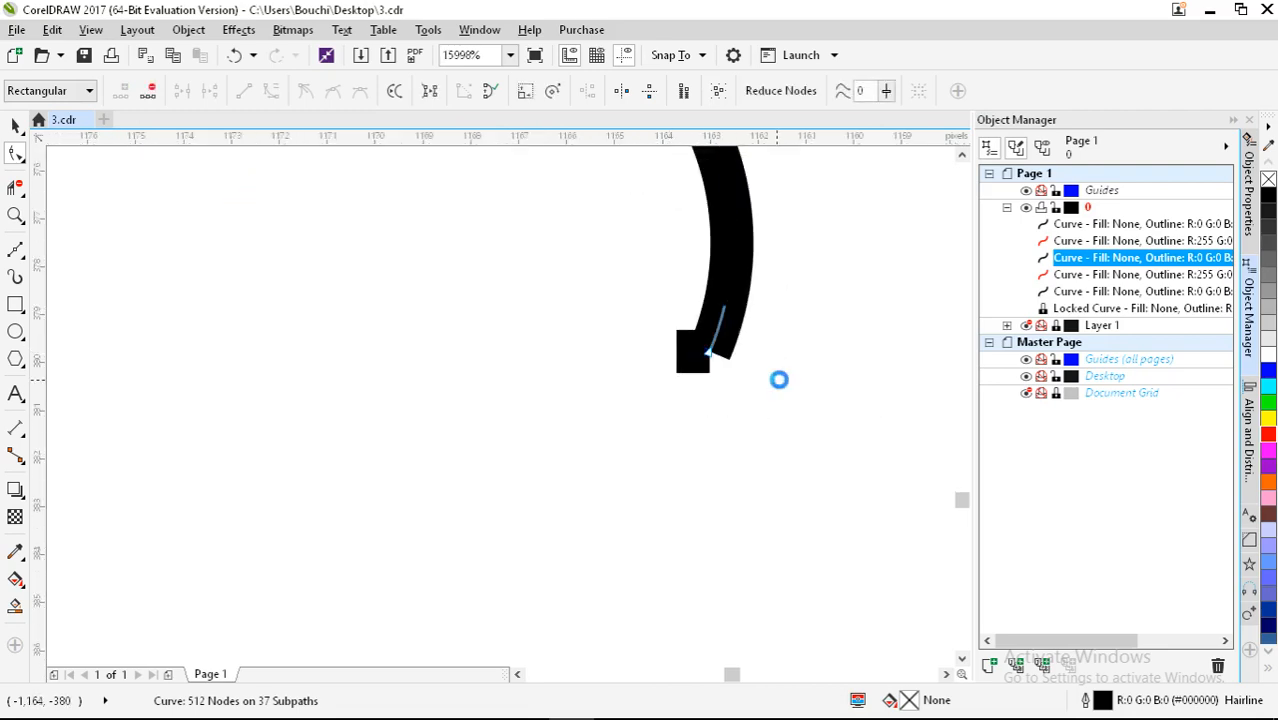
pyautogui.scroll(-4, 502, 385)
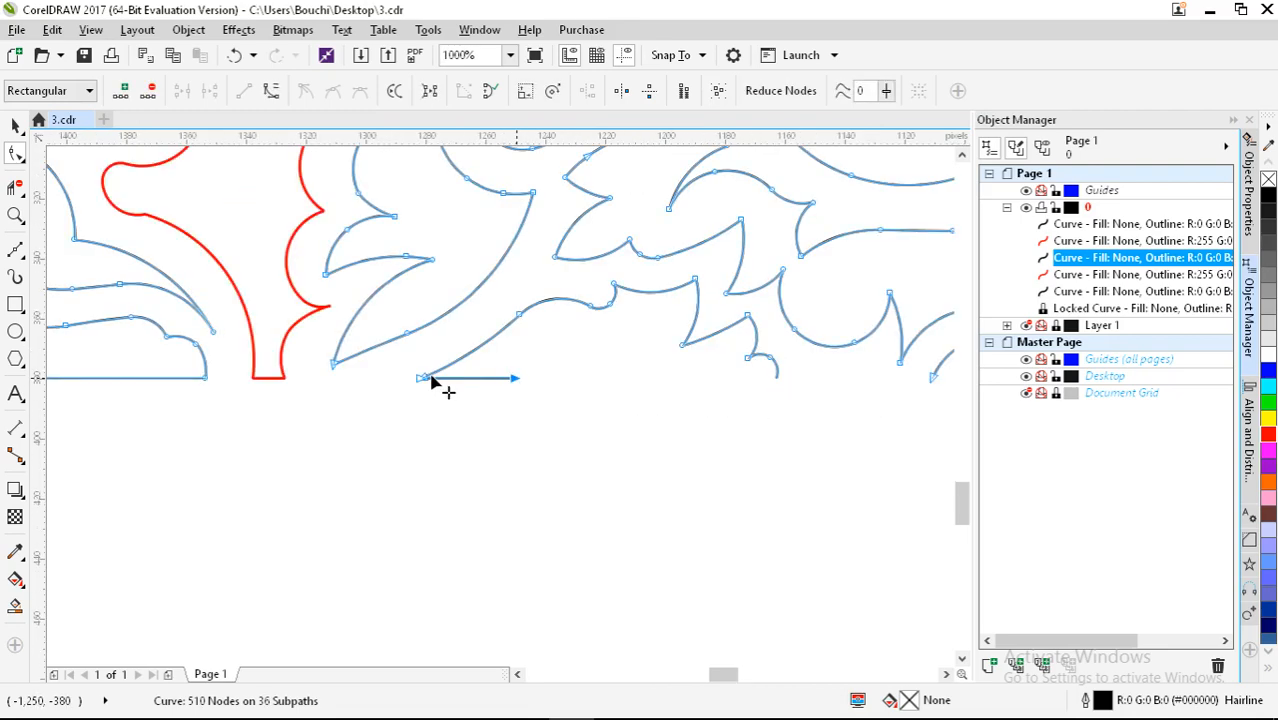
pyautogui.doubleClick(434, 380)
pyautogui.scroll(3, 430, 410)
pyautogui.scroll(-3, 446, 390)
pyautogui.scroll(-1, 446, 390)
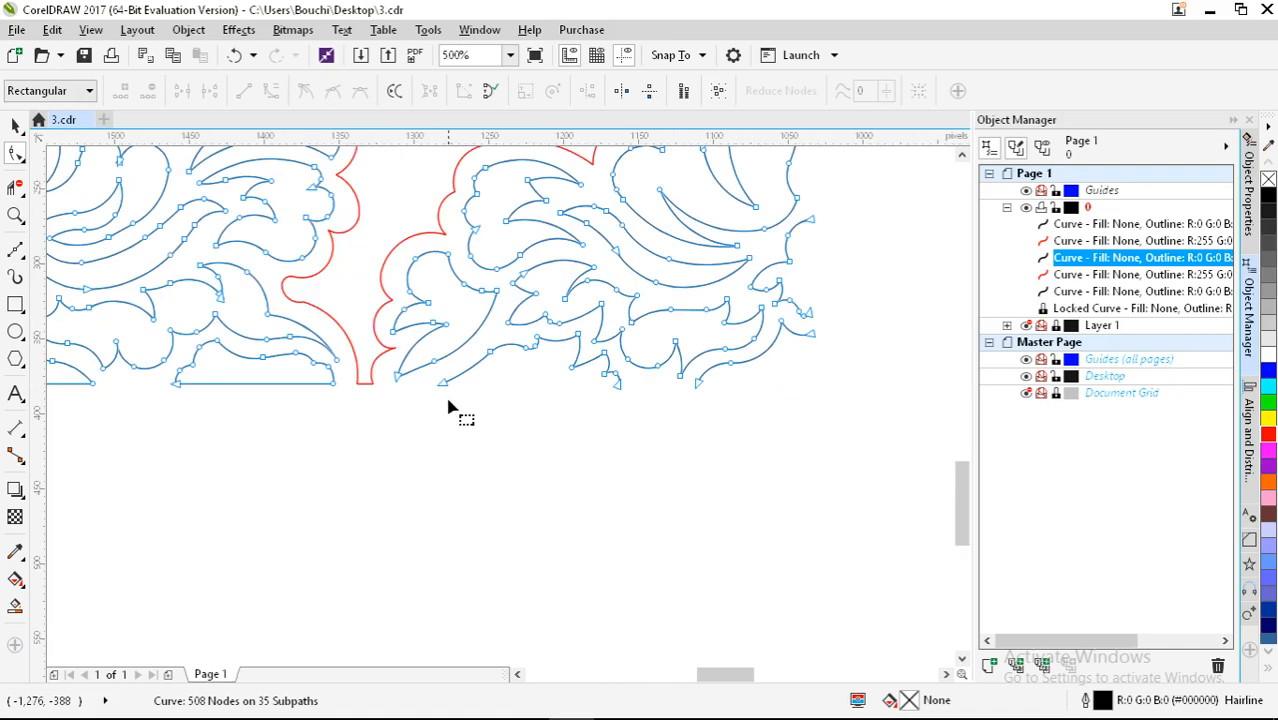
pyautogui.moveTo(428, 491); pyautogui.dragTo(646, 504)
pyautogui.scroll(4, 628, 408)
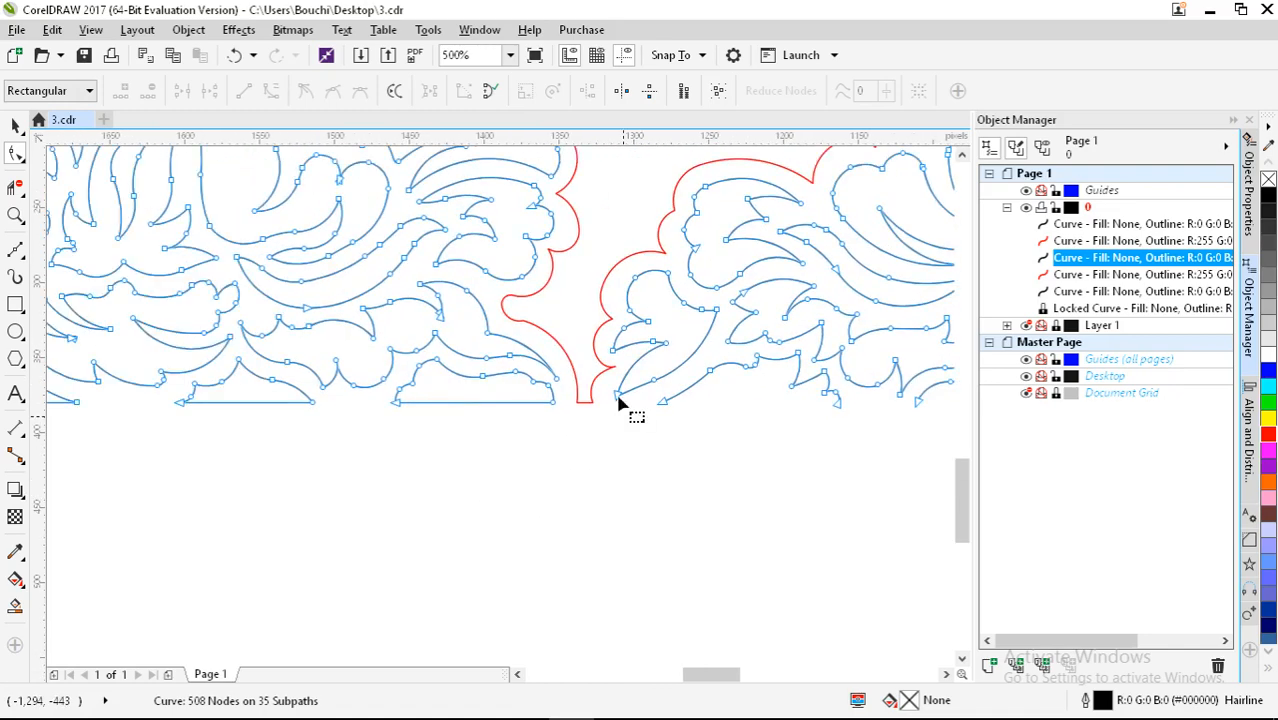
# Step: Break the red seam curve at its bottom-right node and delete its bottom segment
pyautogui.click(531, 378)
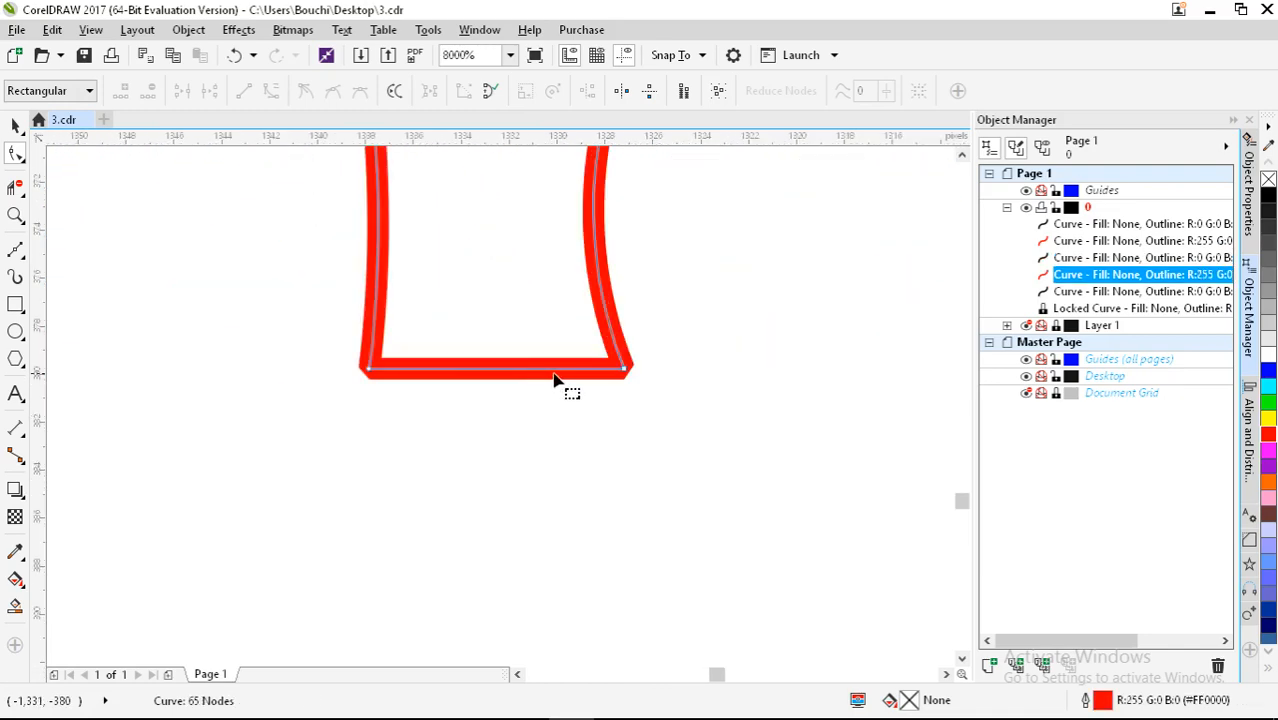
pyautogui.moveTo(665, 351); pyautogui.dragTo(570, 424)
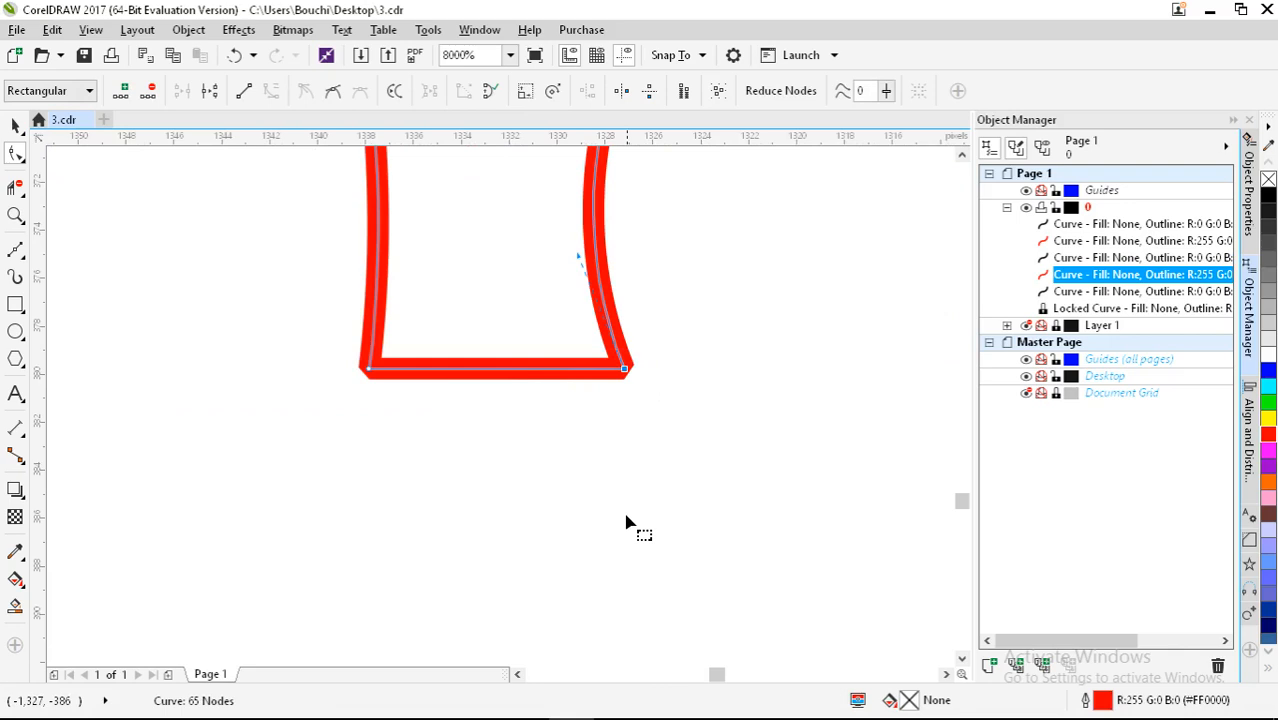
pyautogui.click(210, 91)
pyautogui.click(627, 375)
pyautogui.press('Delete')
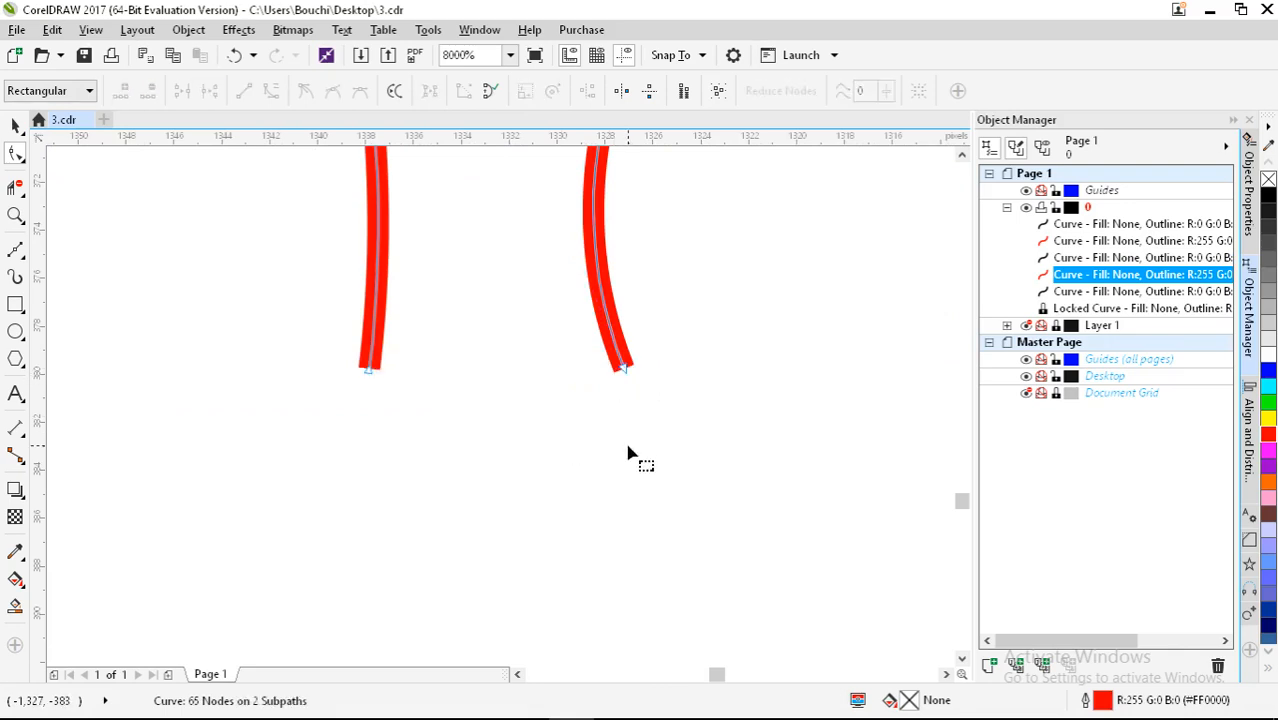
pyautogui.scroll(-3, 639, 460)
pyautogui.scroll(1, 505, 408)
# Step: Break the black lace curve at its bottom-right corner node and delete the long straight bottom segment
pyautogui.click(528, 394)
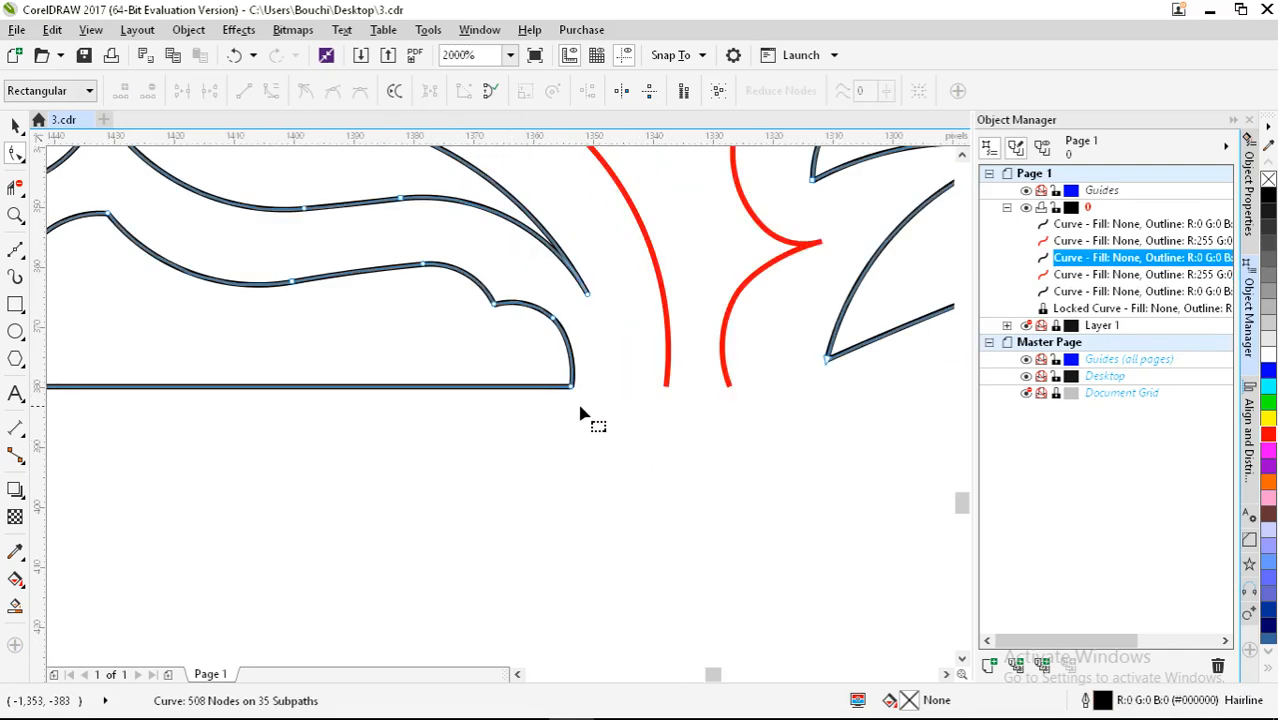
pyautogui.click(569, 389)
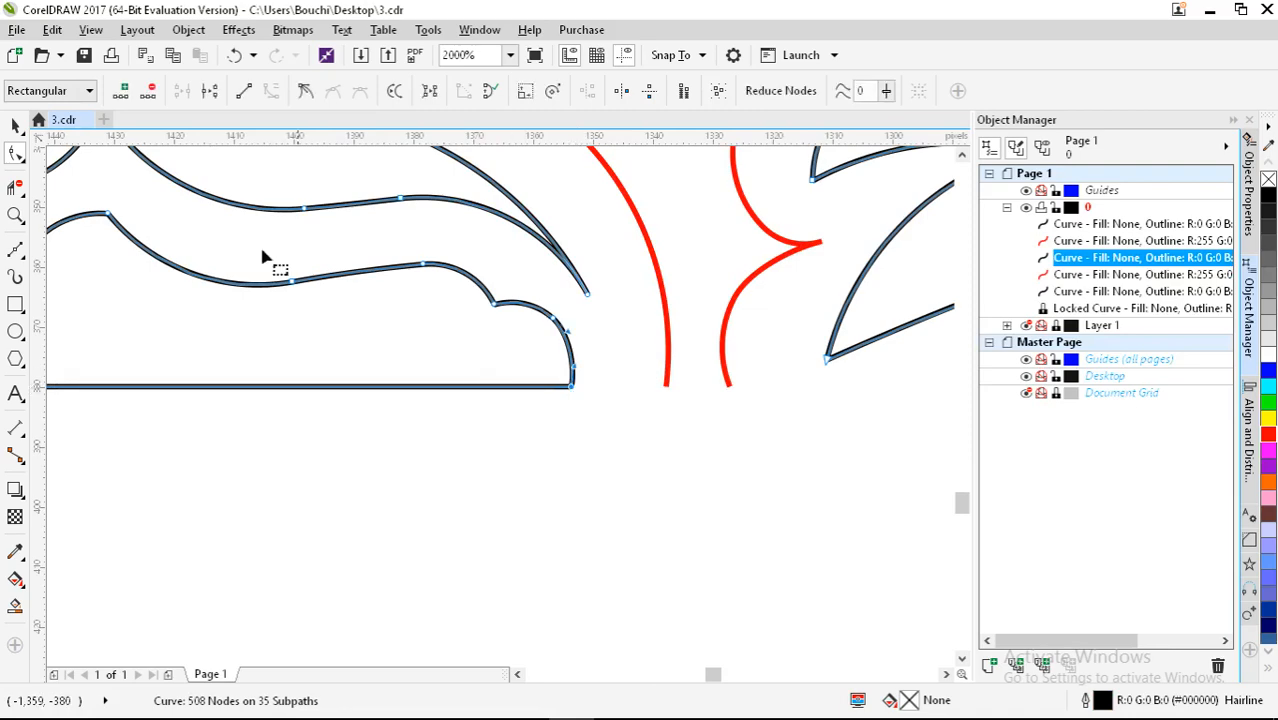
pyautogui.click(211, 92)
pyautogui.press('Delete')
pyautogui.scroll(-3, 617, 432)
pyautogui.scroll(2, 478, 405)
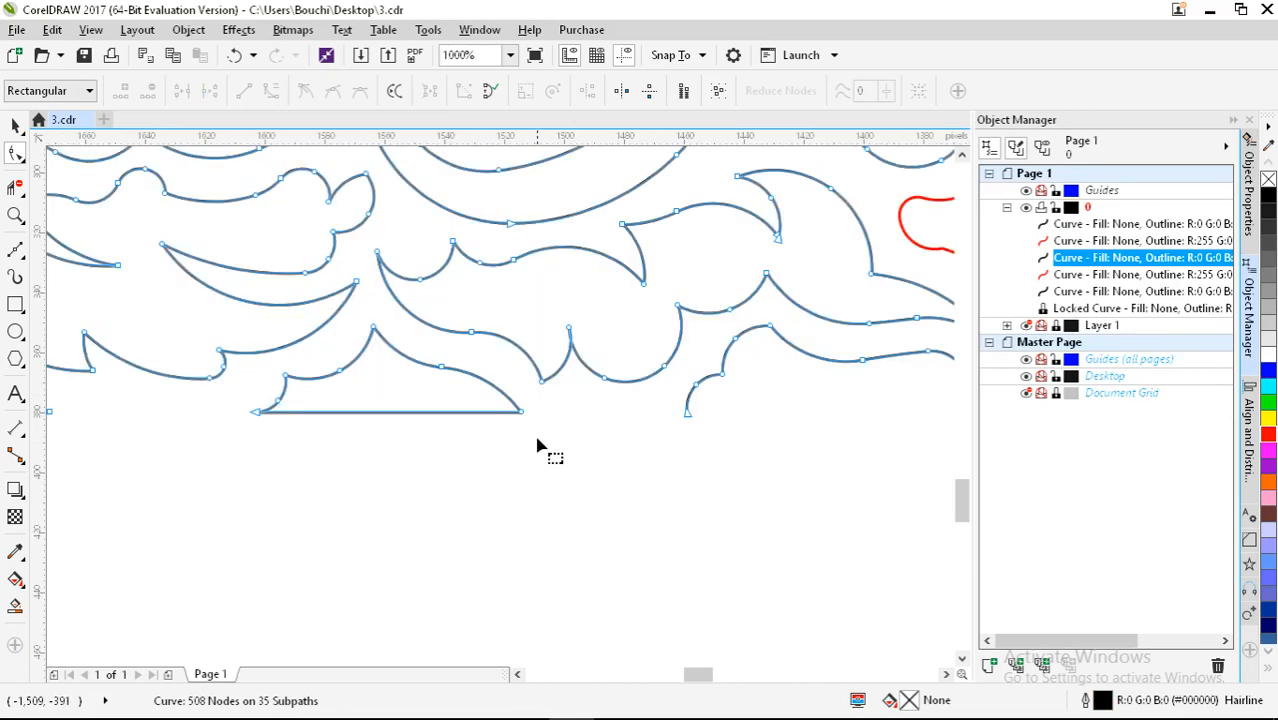
pyautogui.scroll(2, 490, 424)
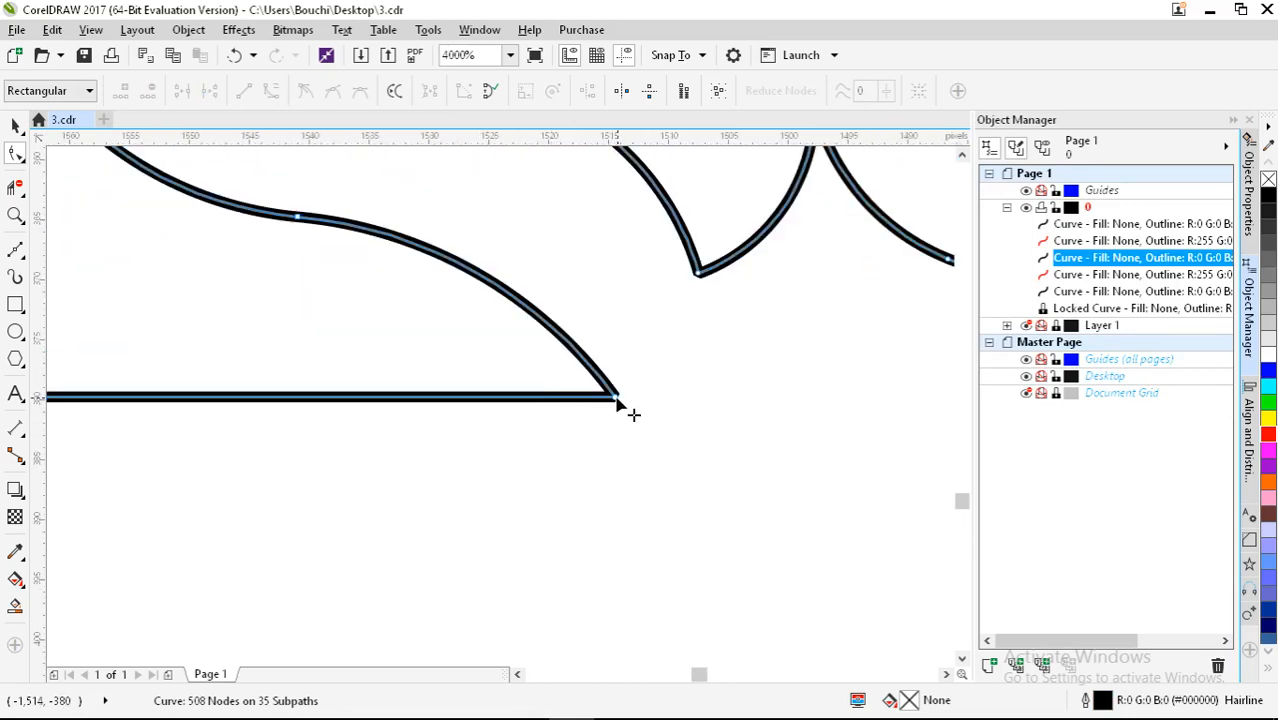
# Step: Break the black curve at the bottom line's right end, then undo the segment deletion
pyautogui.click(616, 399)
pyautogui.click(212, 92)
pyautogui.press('Delete')
pyautogui.hotkey('ctrl', 'z')
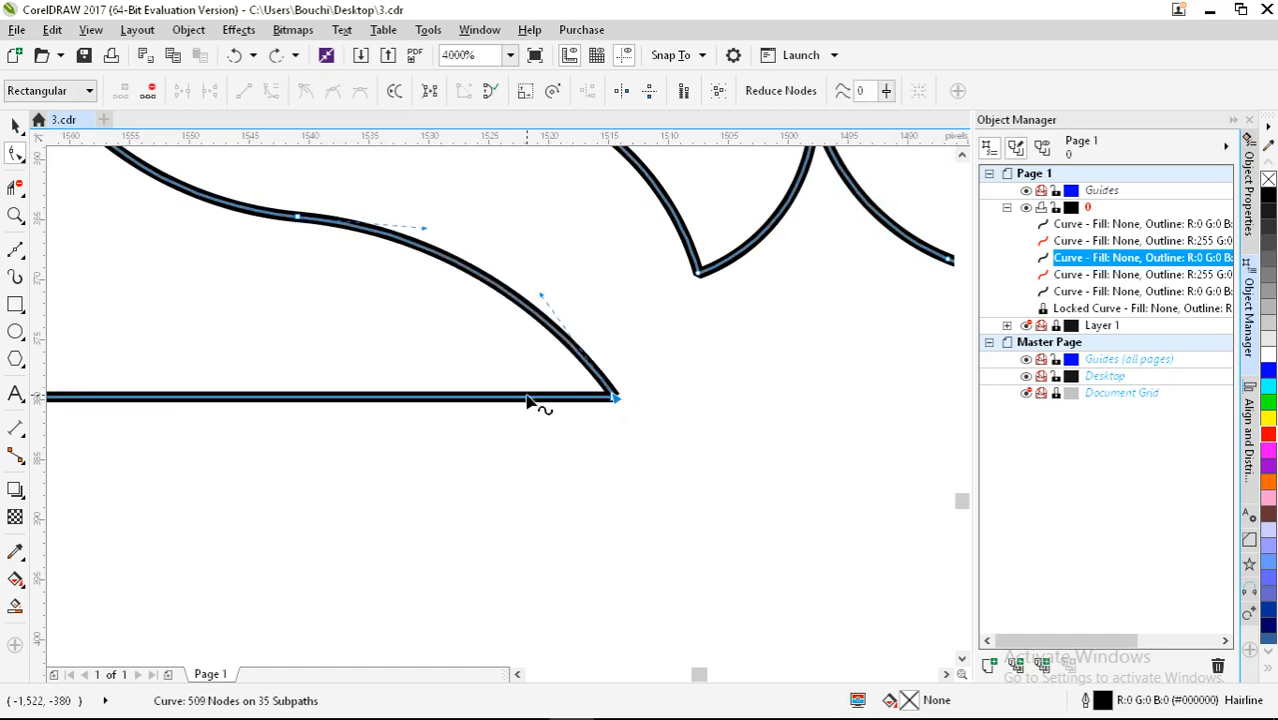
pyautogui.scroll(2, 632, 409)
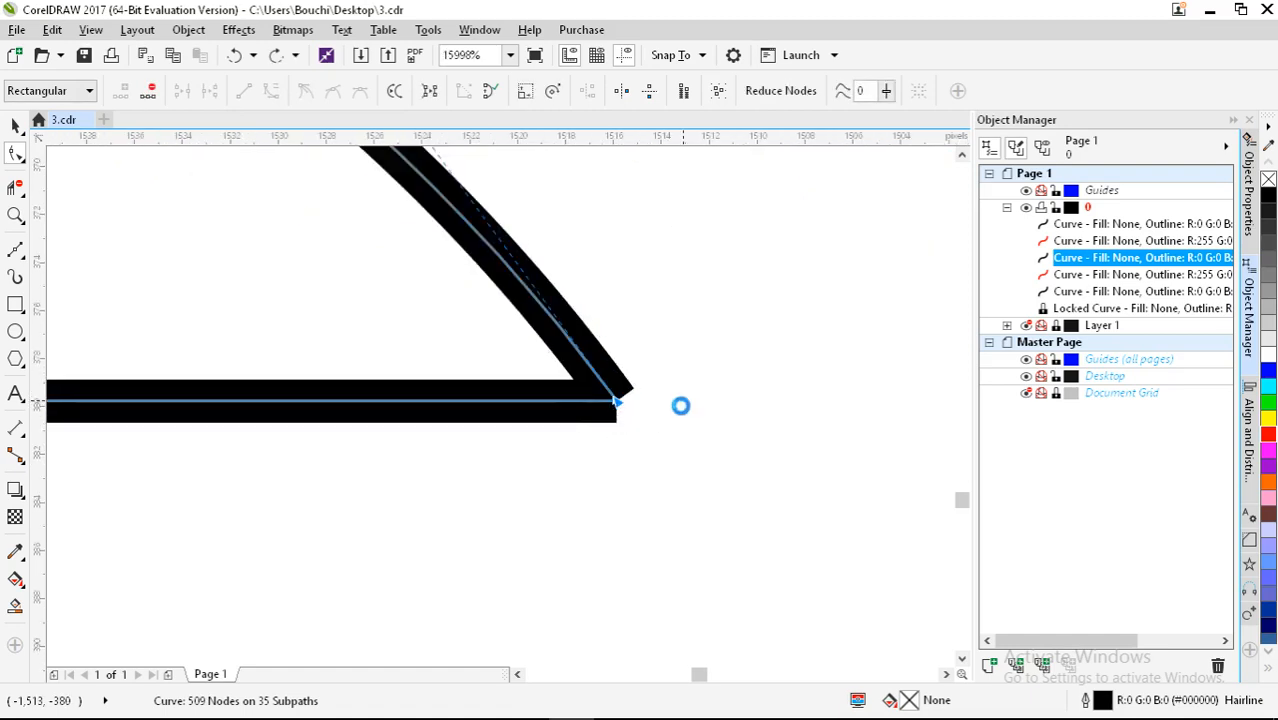
pyautogui.scroll(-3, 640, 410)
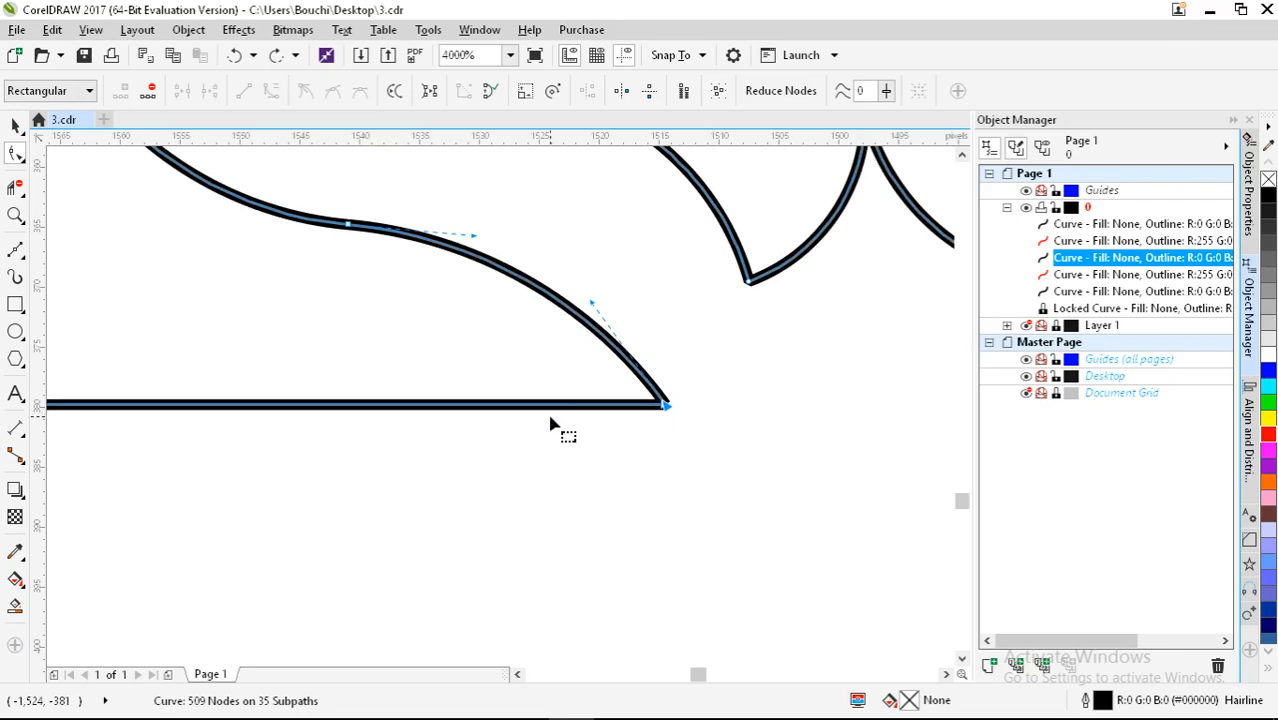
# Step: Add a node on the left straight bottom segment and delete both halves of it
pyautogui.doubleClick(303, 411)
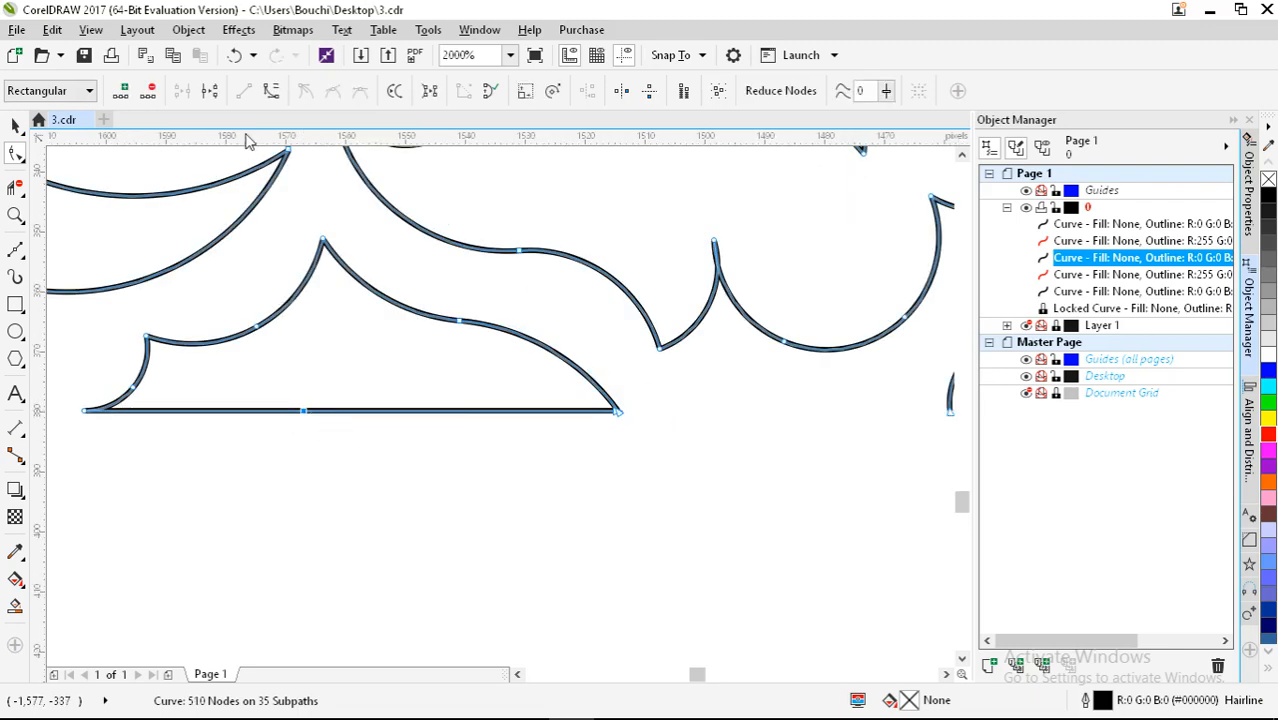
pyautogui.click(303, 411)
pyautogui.press('Delete')
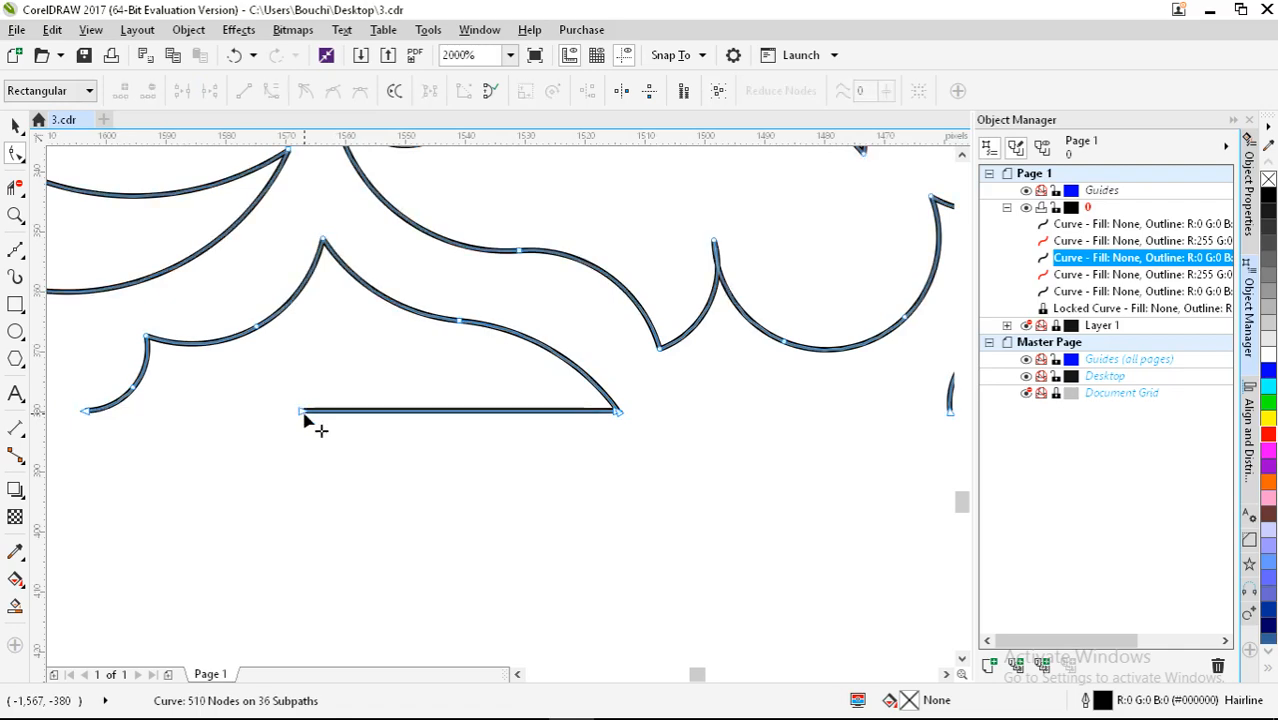
pyautogui.click(303, 411)
pyautogui.press('Delete')
pyautogui.scroll(-2, 633, 428)
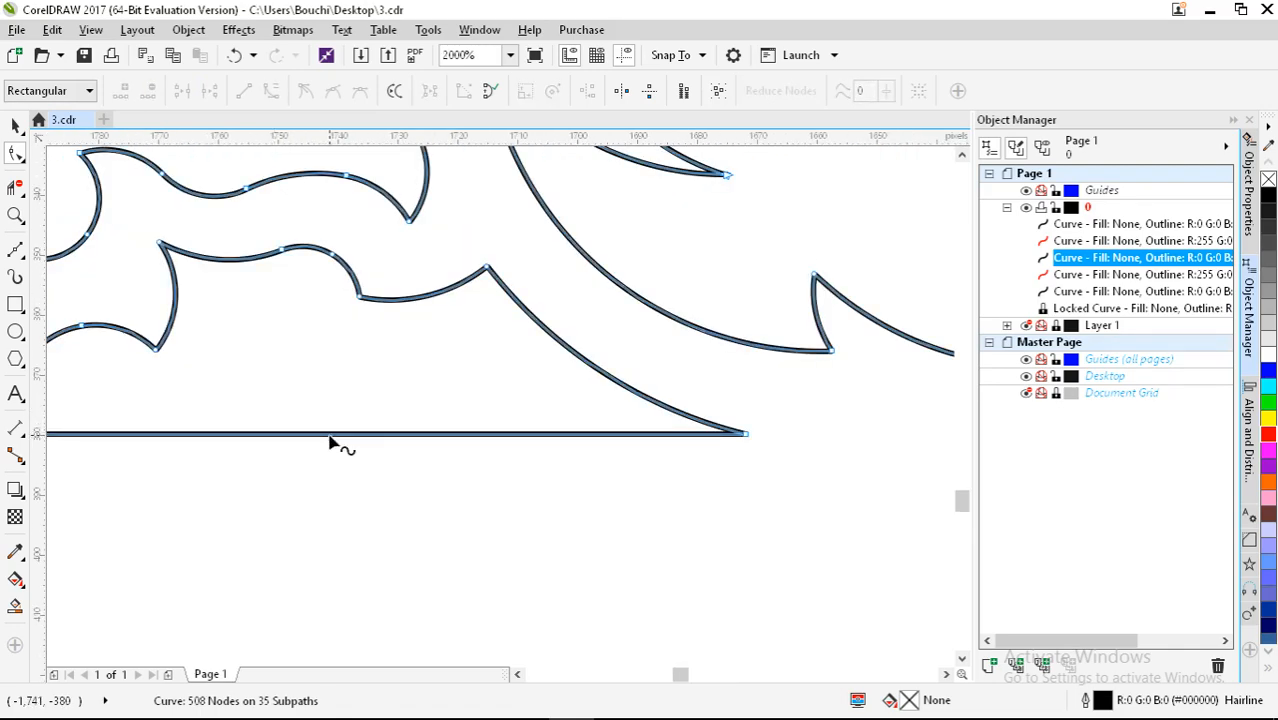
# Step: Break the last straight bottom line at a new node and delete its leftover nodes, reaching 507 nodes
pyautogui.doubleClick(330, 434)
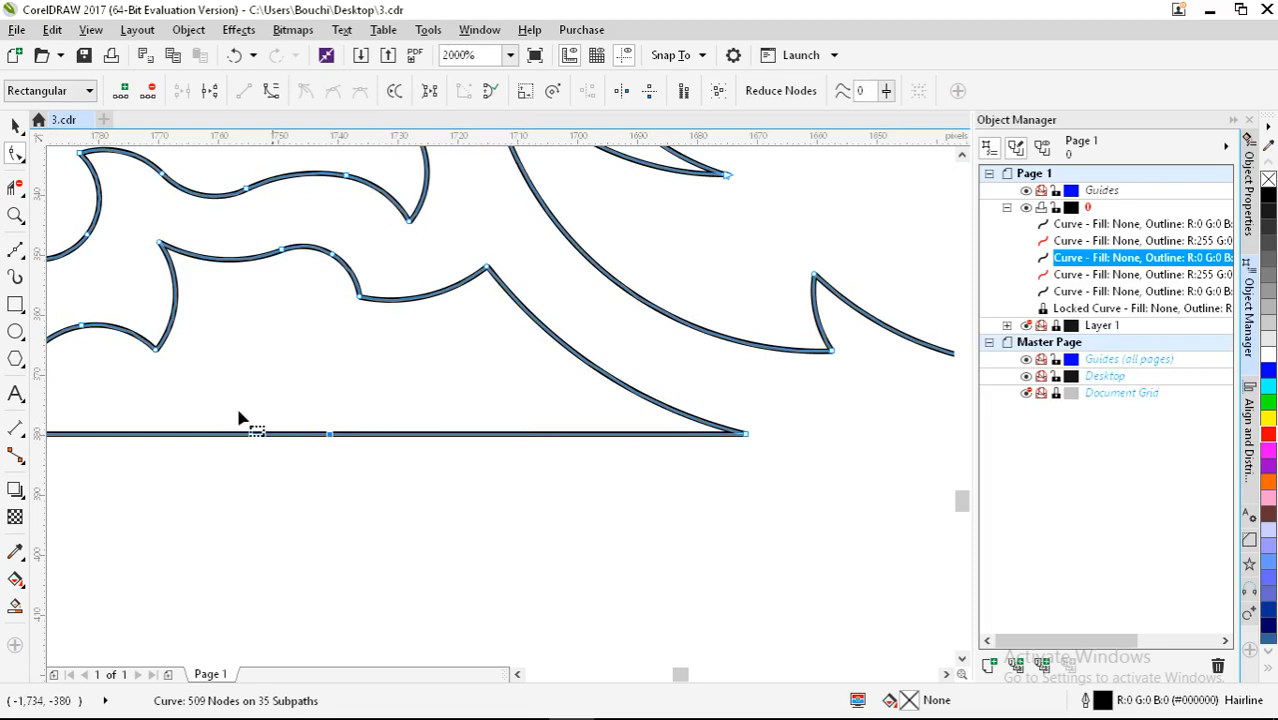
pyautogui.click(216, 91)
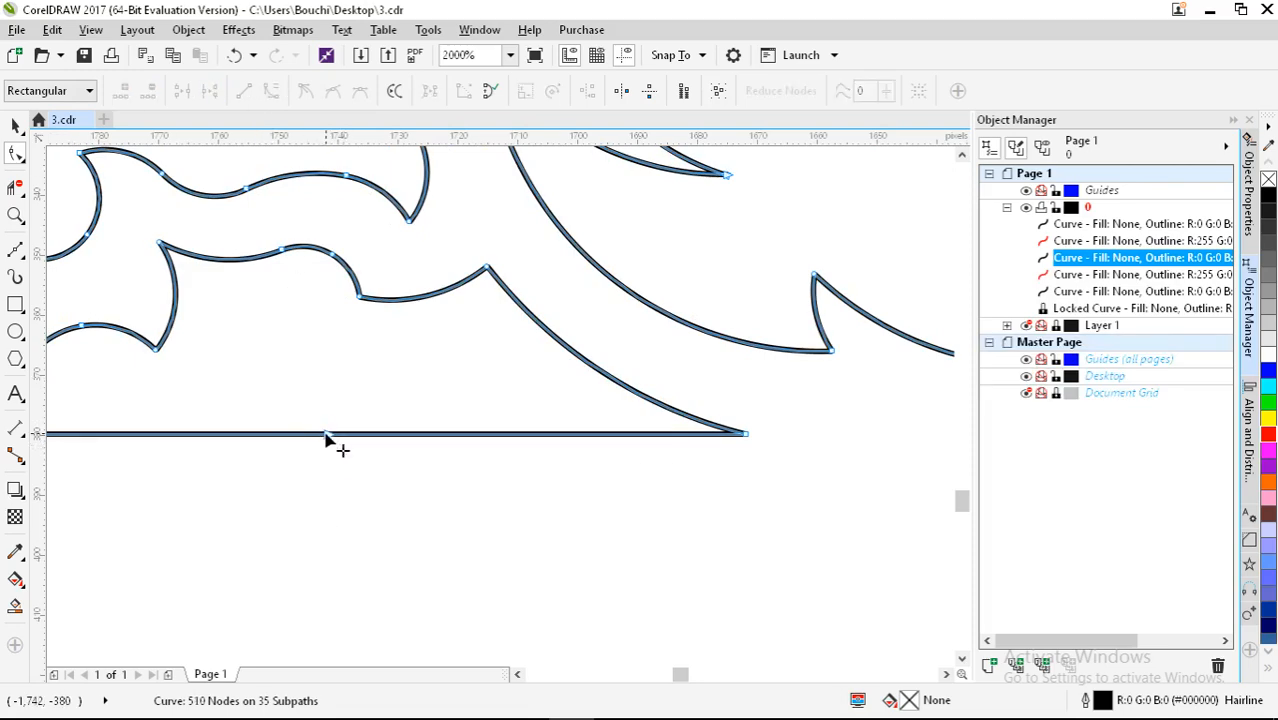
pyautogui.doubleClick(330, 435)
pyautogui.doubleClick(330, 434)
pyautogui.scroll(-5, 516, 437)
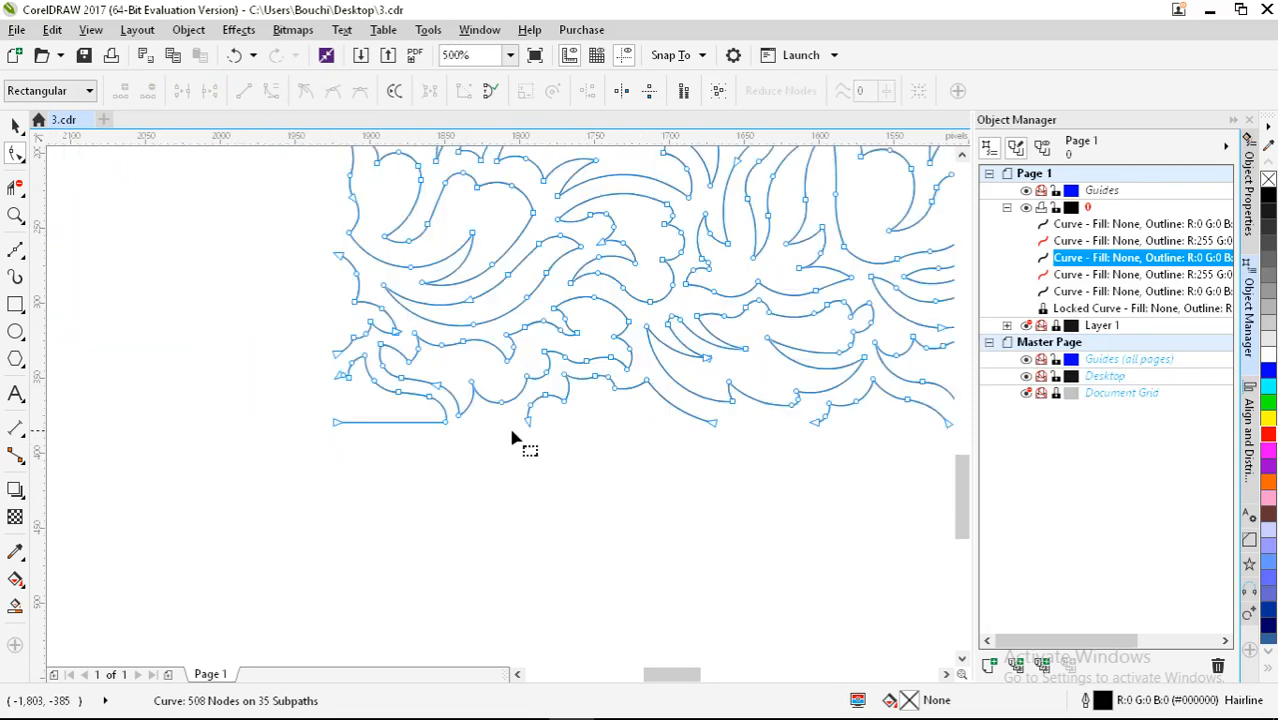
pyautogui.scroll(5, 331, 434)
pyautogui.doubleClick(338, 416)
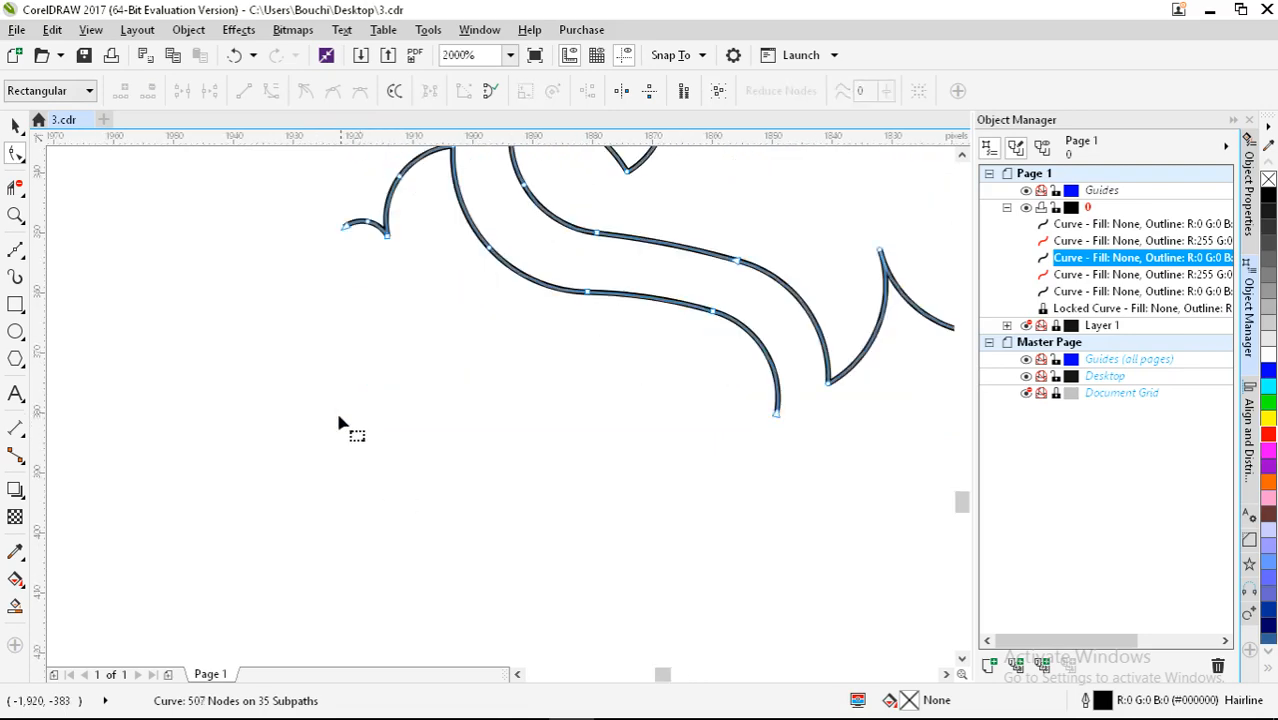
pyautogui.scroll(-5, 337, 426)
pyautogui.scroll(2, 335, 430)
pyautogui.scroll(-2, 333, 433)
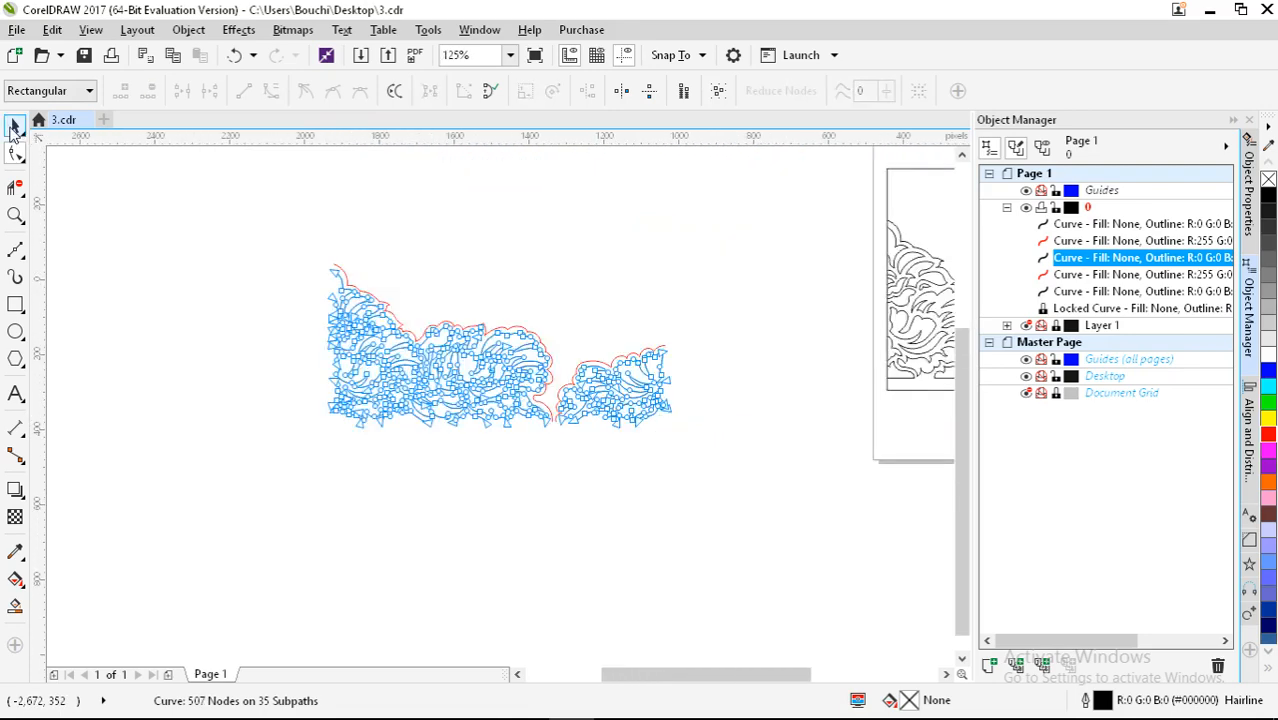
# Step: Mirror a copy of both lace curves downward, then combine all four curves with Ctrl+L
pyautogui.click(14, 128)
pyautogui.click(705, 493)
pyautogui.moveTo(705, 493); pyautogui.dragTo(322, 252)
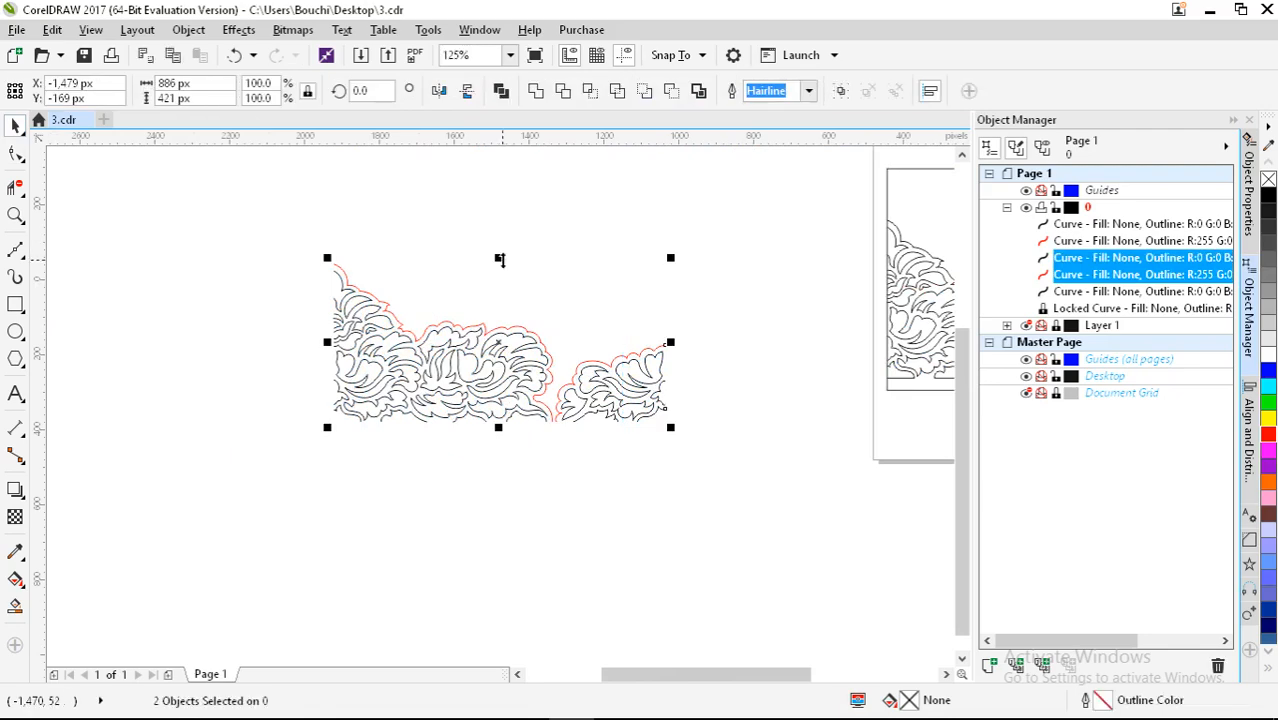
pyautogui.moveTo(503, 259); pyautogui.dragTo(506, 585)
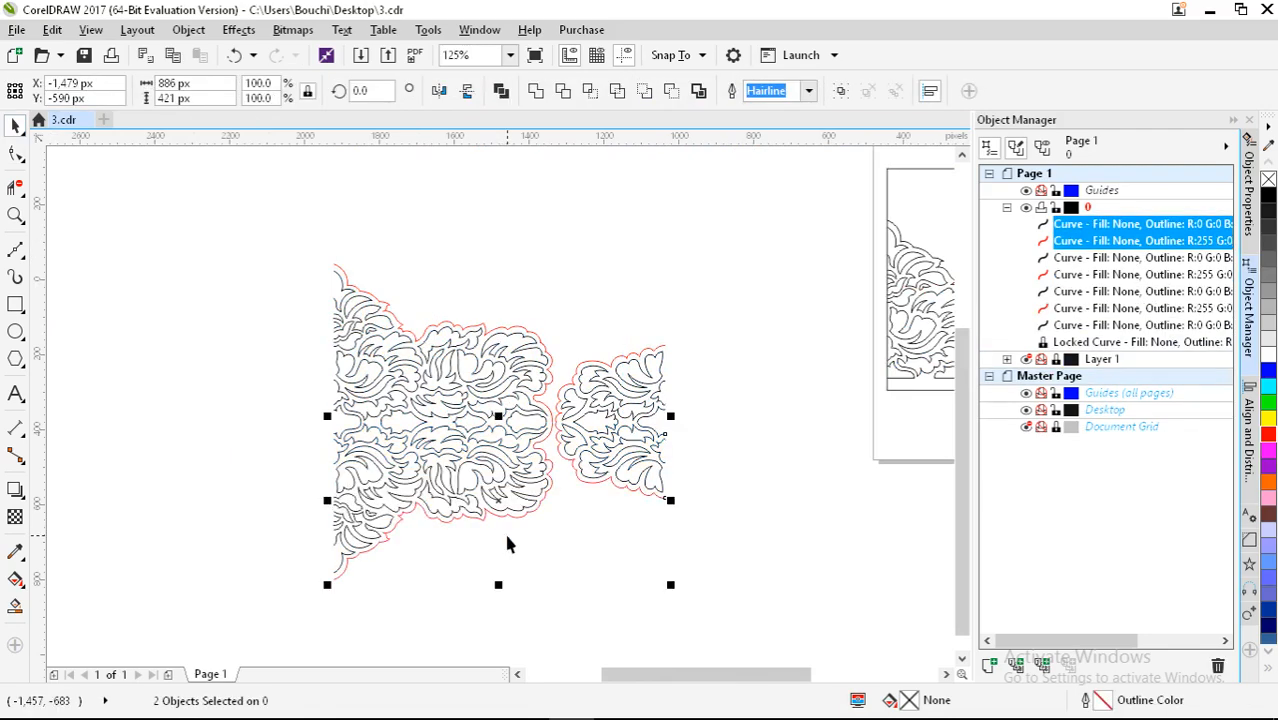
pyautogui.moveTo(239, 235); pyautogui.dragTo(743, 630)
pyautogui.hotkey('ctrl', 'l')
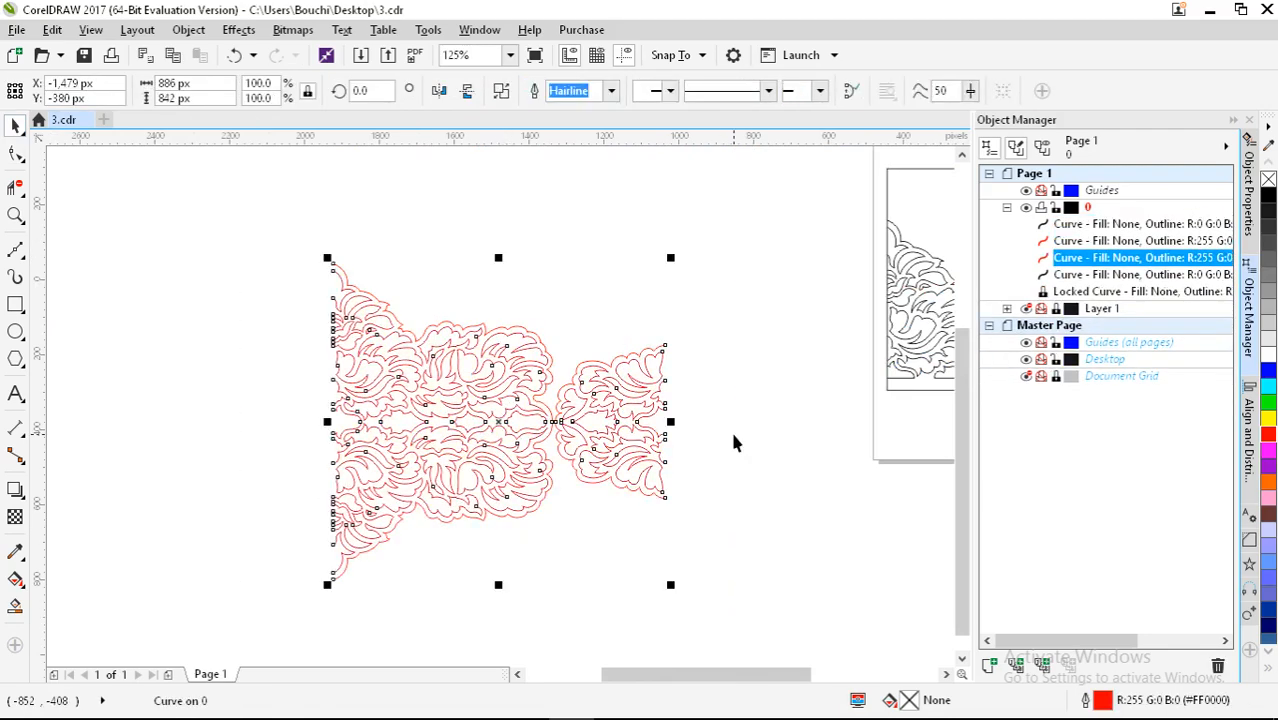
pyautogui.moveTo(262, 248); pyautogui.dragTo(770, 631)
# Step: Set the lace curve's outline color to black
pyautogui.rightClick(1268, 196)
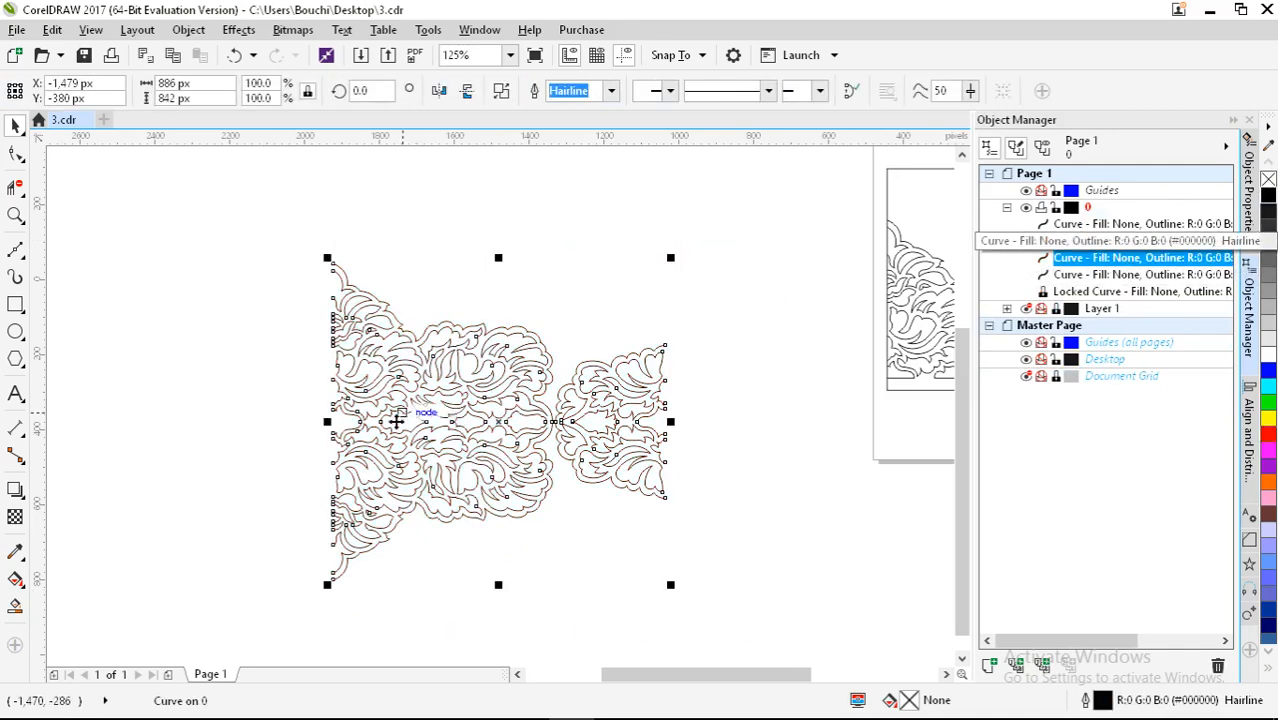
pyautogui.scroll(2, 383, 423)
pyautogui.scroll(2, 383, 423)
pyautogui.scroll(3, 108, 413)
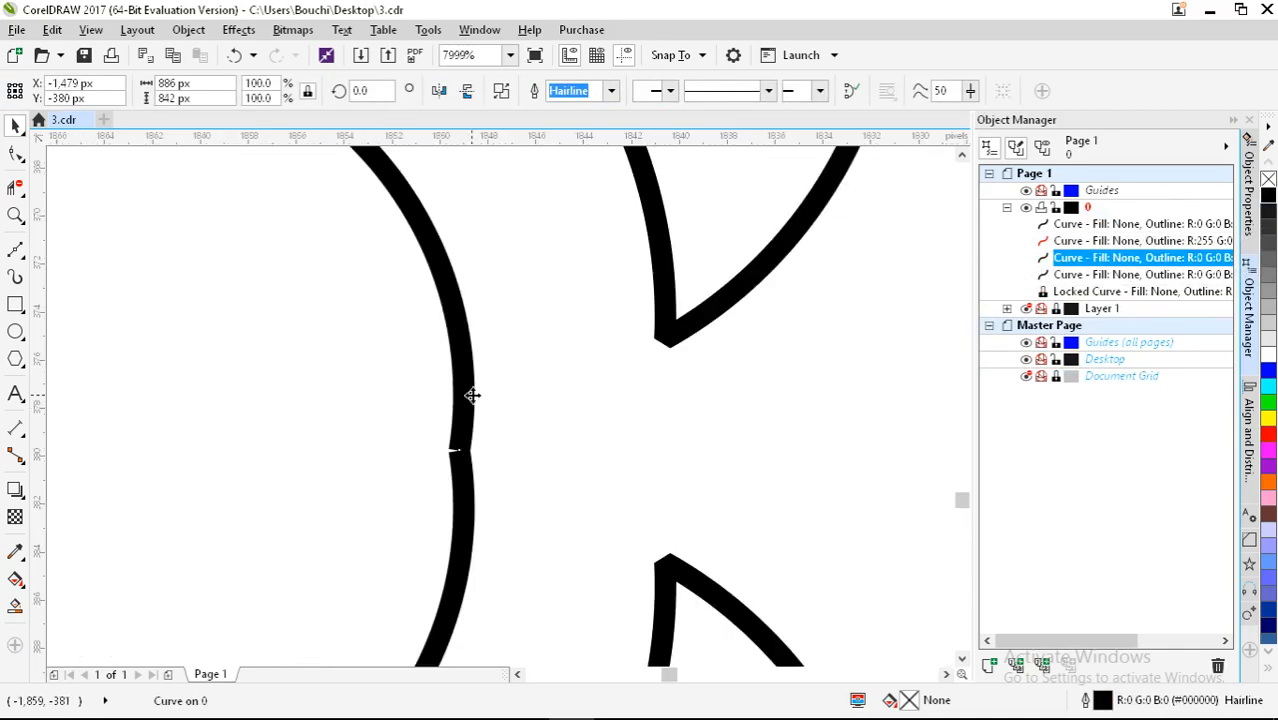
# Step: In node editing, merge the overlapping seam nodes and delete the leftover seam node
pyautogui.press('F10')
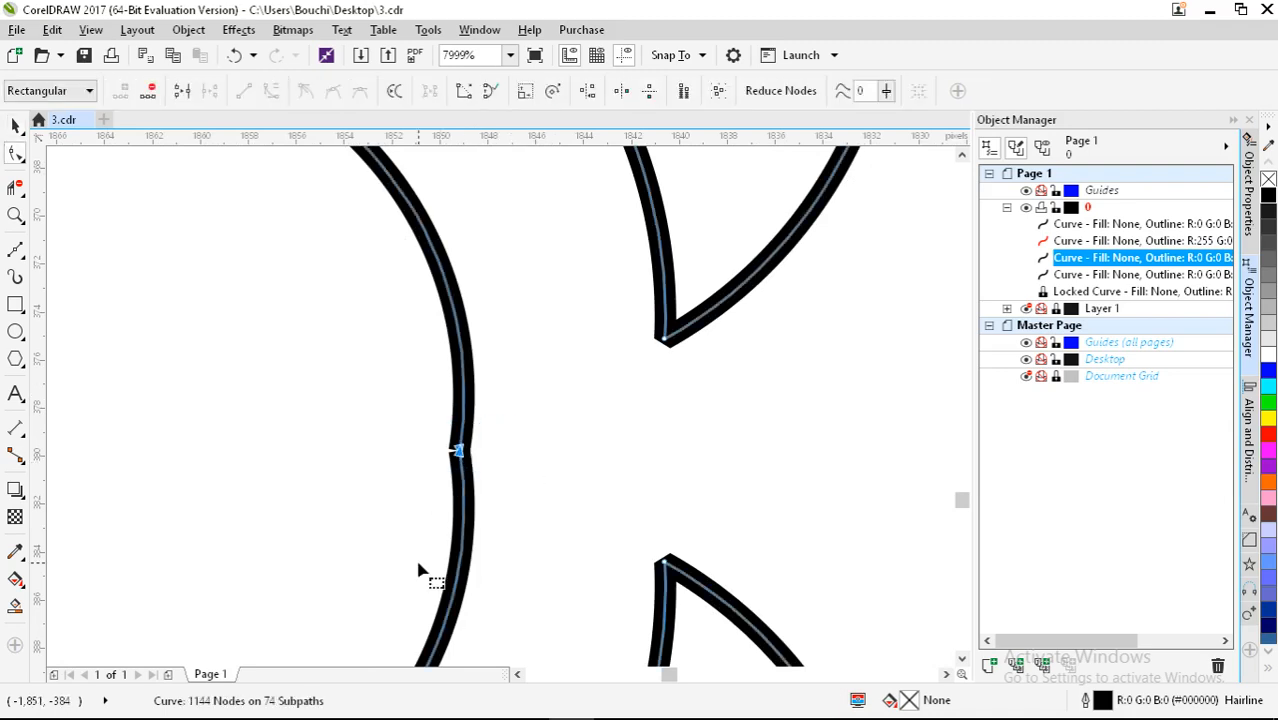
pyautogui.click(464, 92)
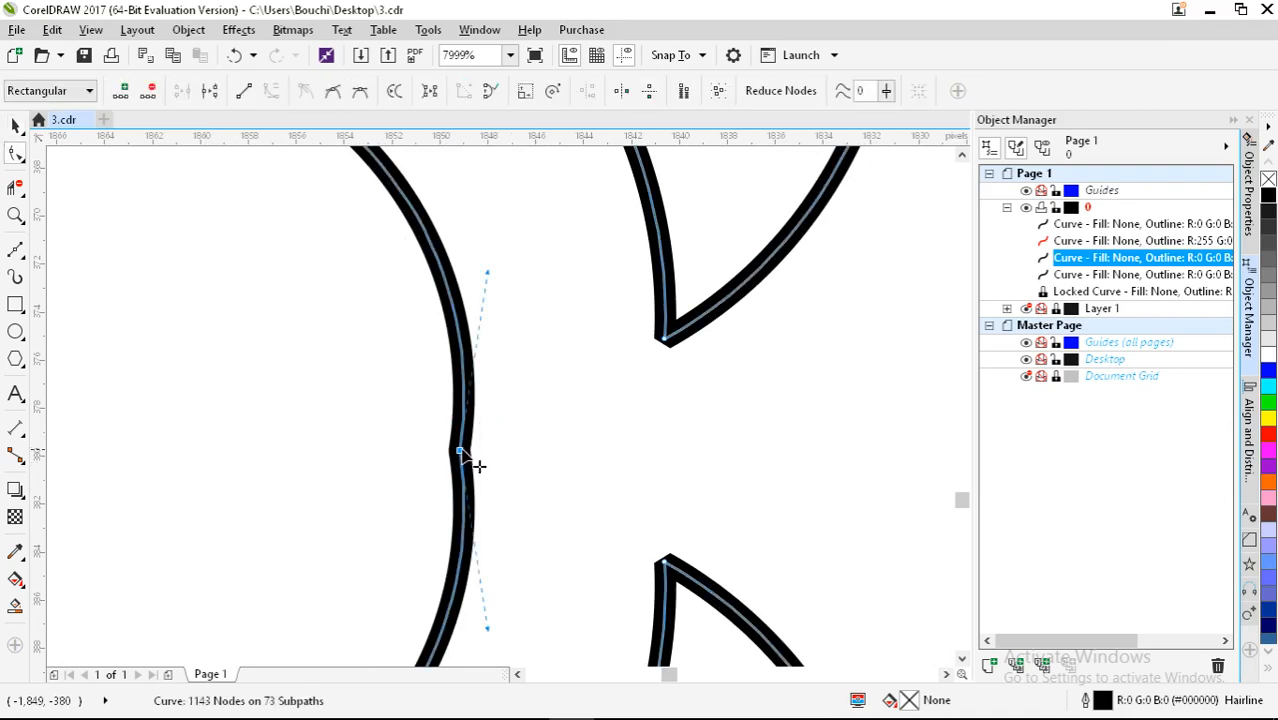
pyautogui.press('Delete')
pyautogui.scroll(-5, 342, 342)
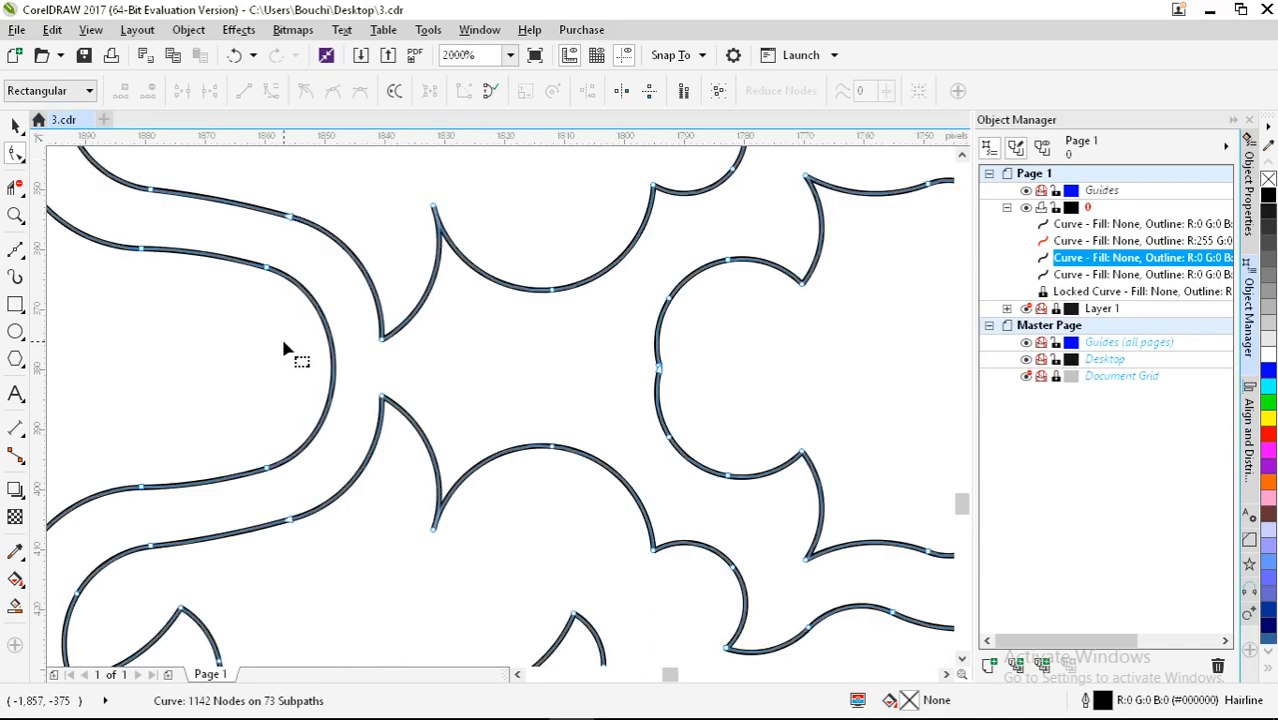
pyautogui.scroll(2, 660, 370)
# Step: Select the nodes at the seam join, join them, and delete the joined node
pyautogui.moveTo(579, 322); pyautogui.dragTo(736, 428)
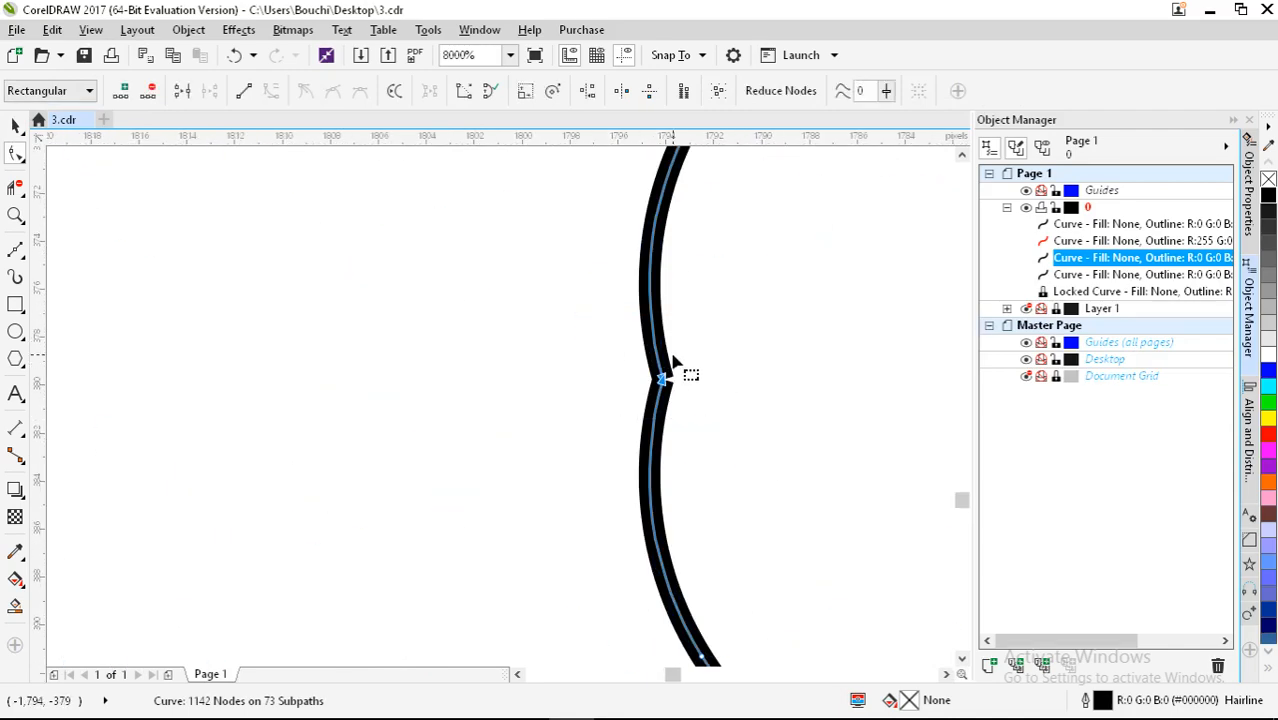
pyautogui.click(465, 95)
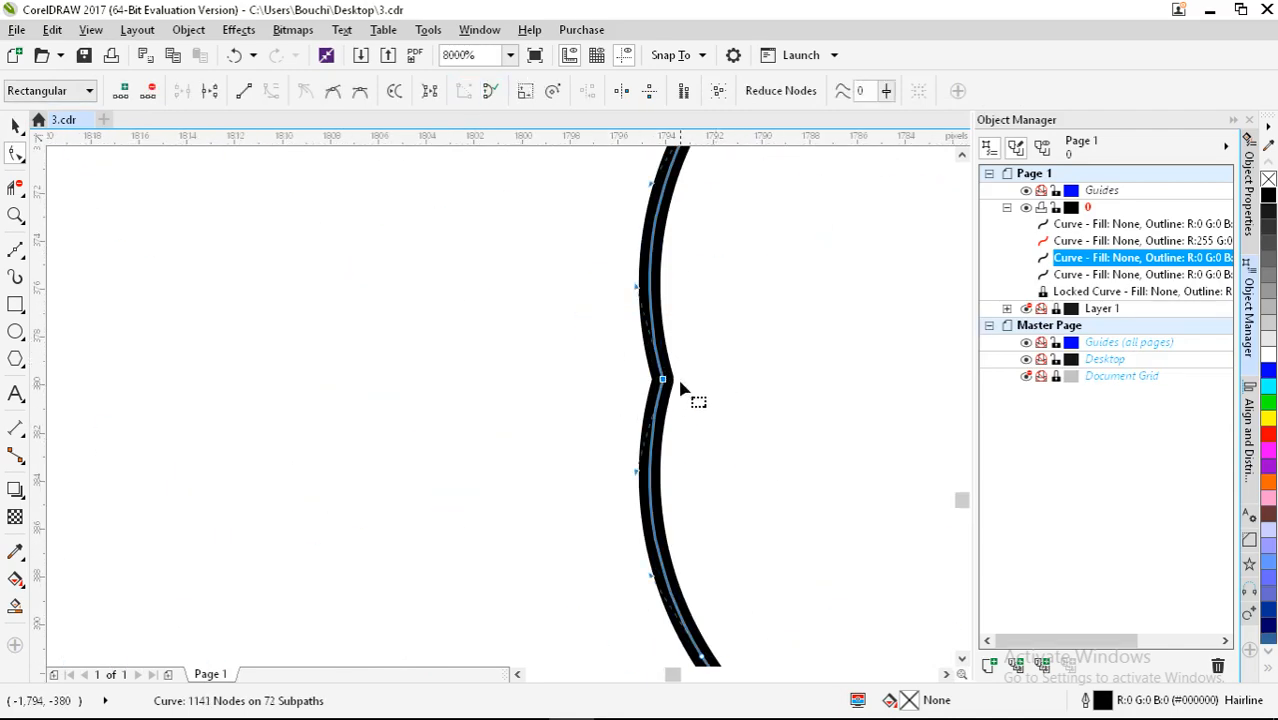
pyautogui.press('Delete')
pyautogui.scroll(-3, 499, 365)
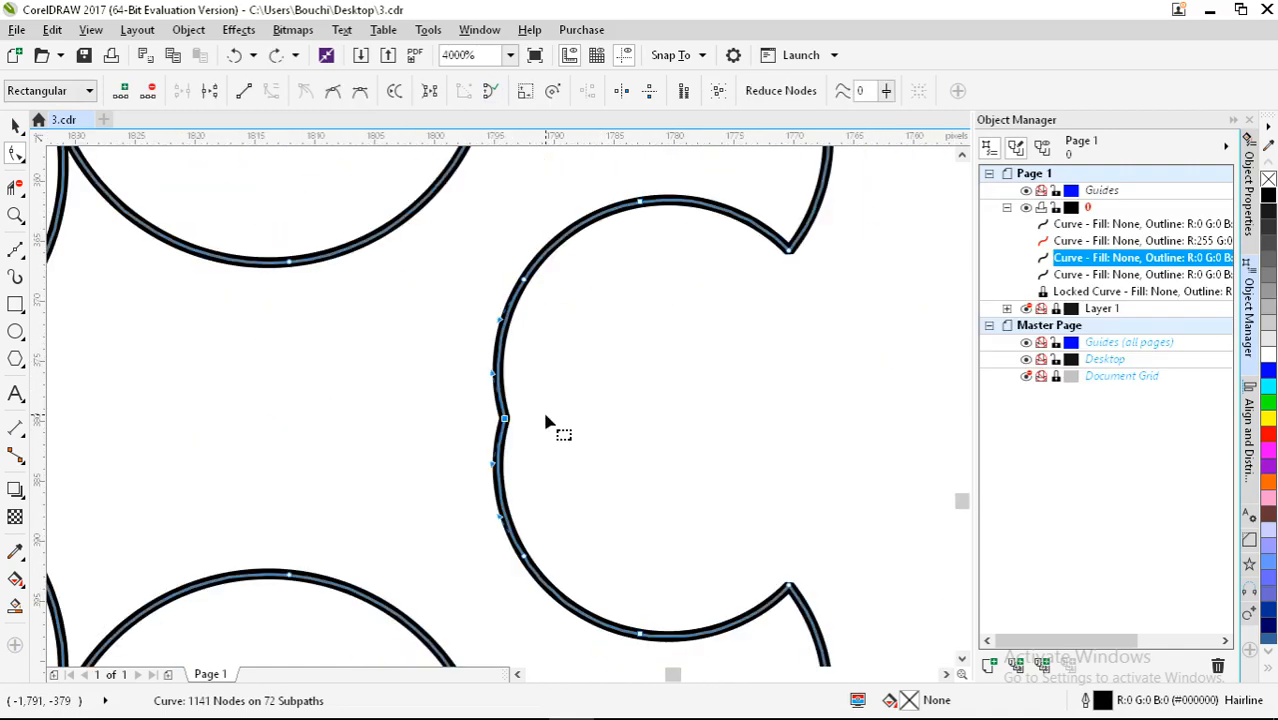
# Step: Smooth the indent: make its seam node symmetrical, delete it, and remove the nodes above and below
pyautogui.click(361, 92)
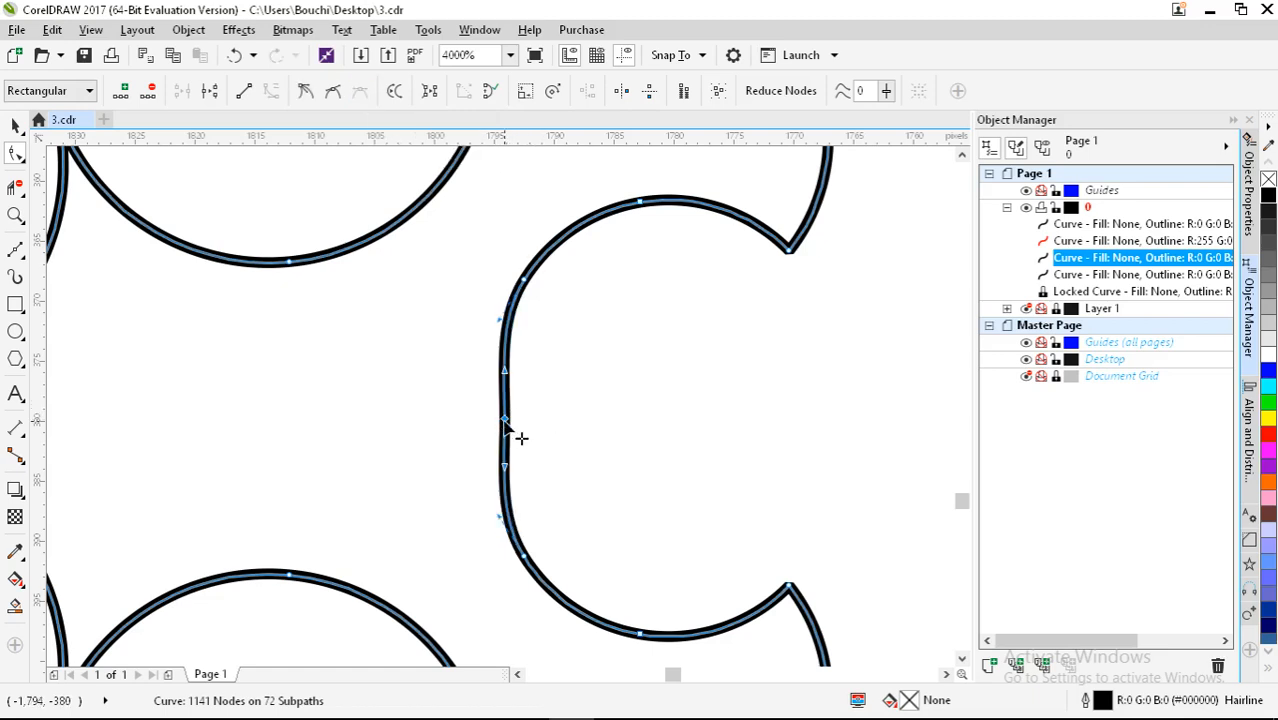
pyautogui.press('Delete')
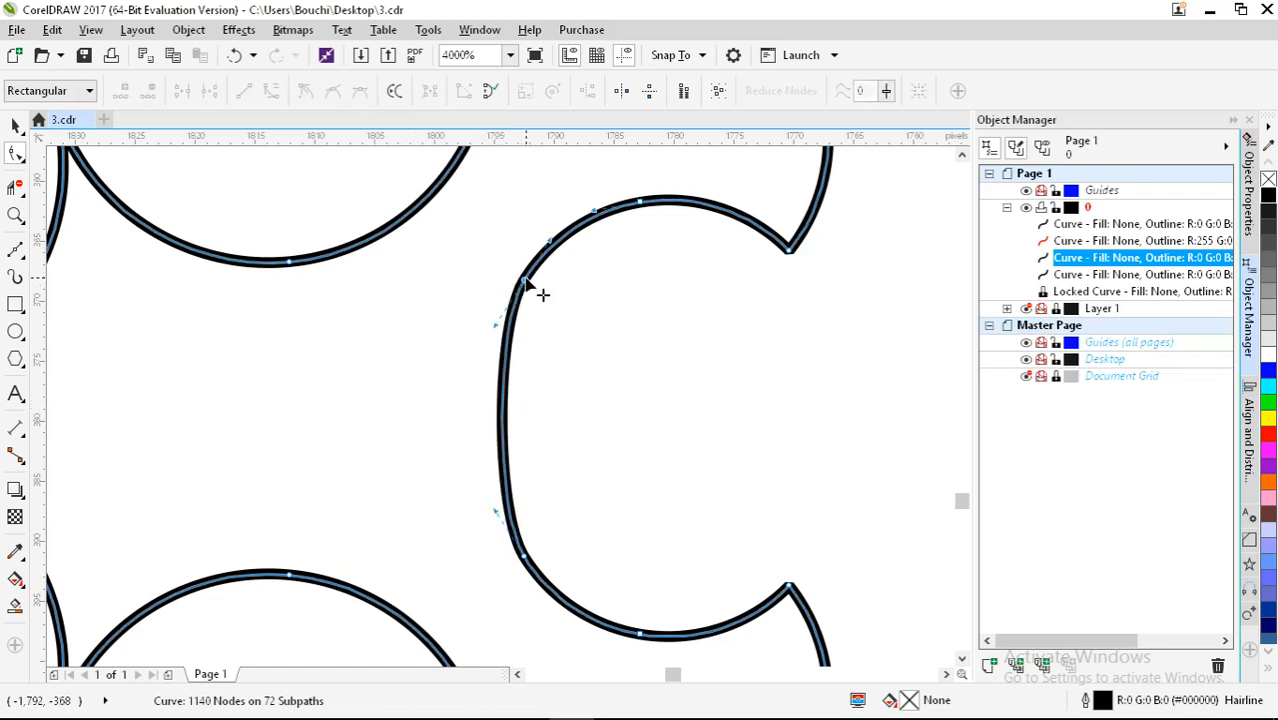
pyautogui.doubleClick(526, 280)
pyautogui.doubleClick(525, 558)
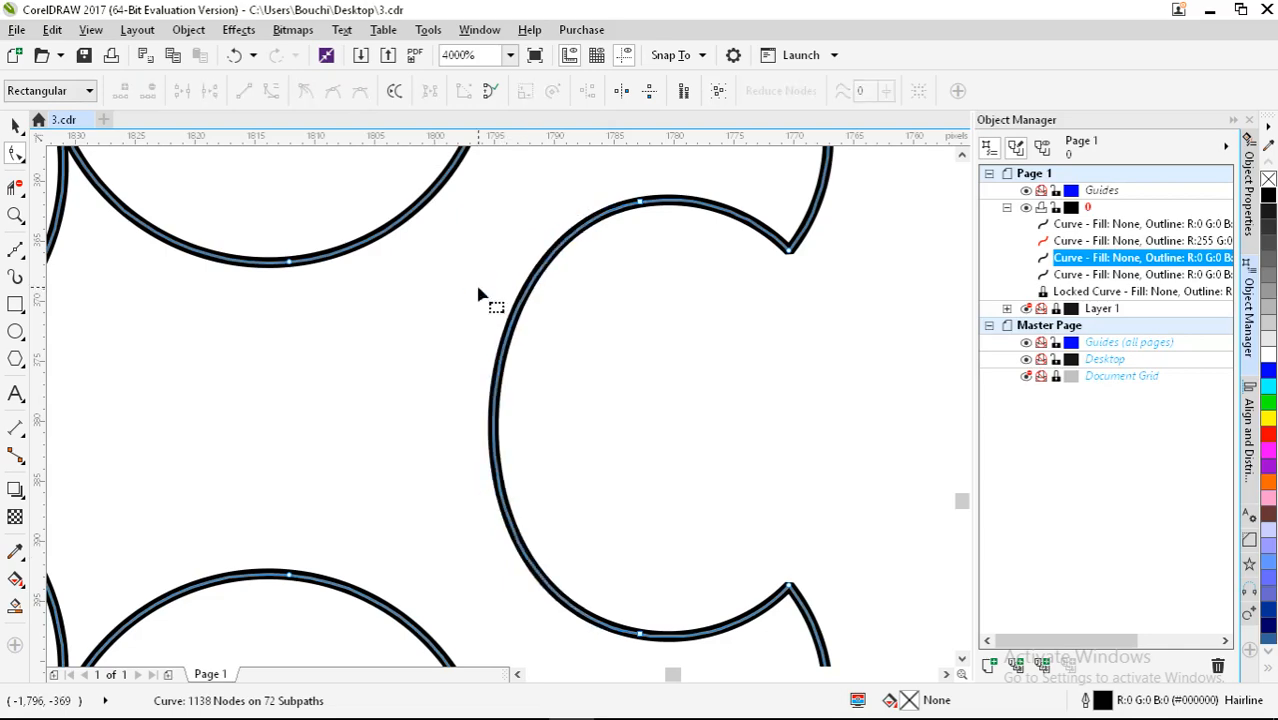
# Step: Select the end nodes at the curve tip and merge them into one
pyautogui.scroll(-3, 450, 298)
pyautogui.scroll(-2, 380, 400)
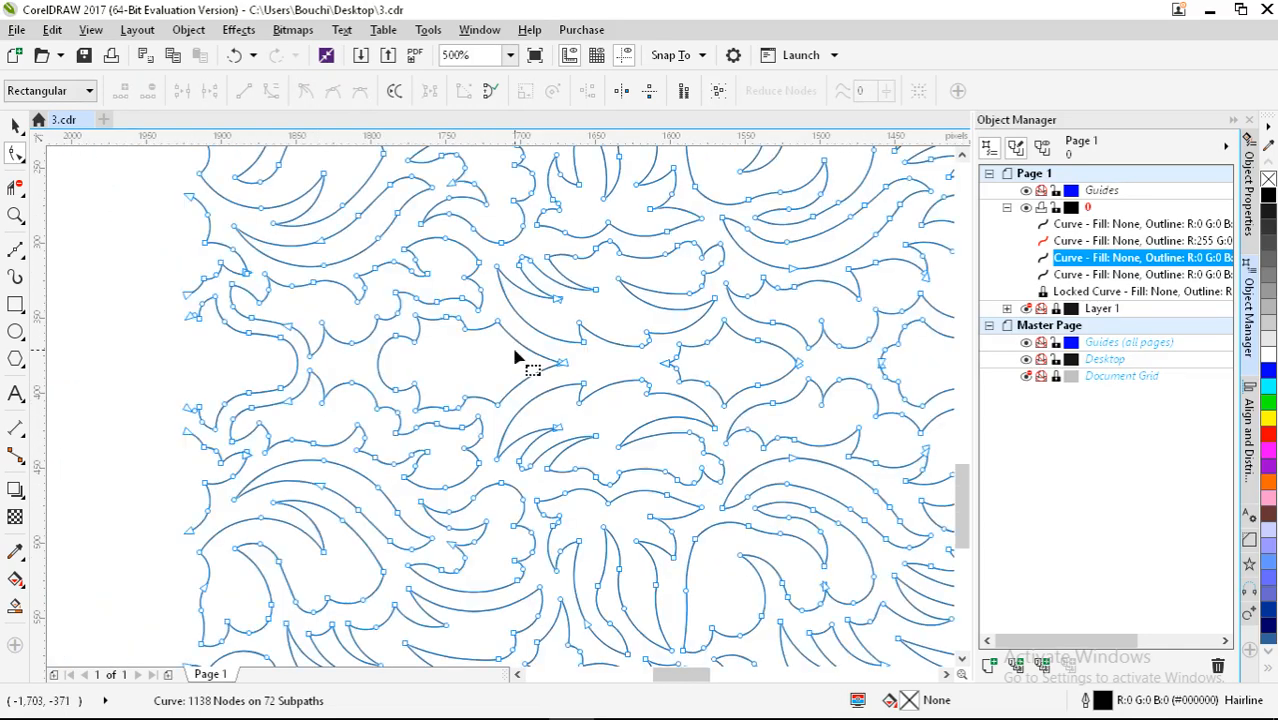
pyautogui.scroll(7, 516, 357)
pyautogui.moveTo(630, 352); pyautogui.dragTo(542, 490)
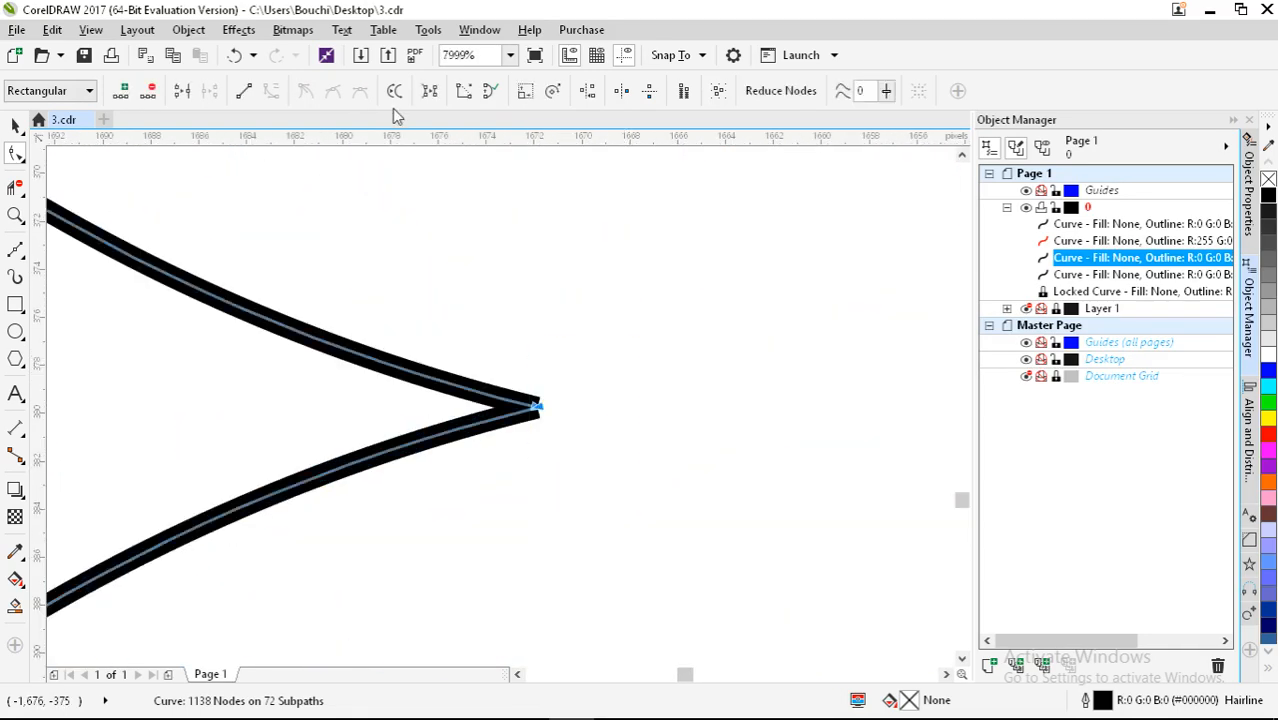
pyautogui.click(431, 95)
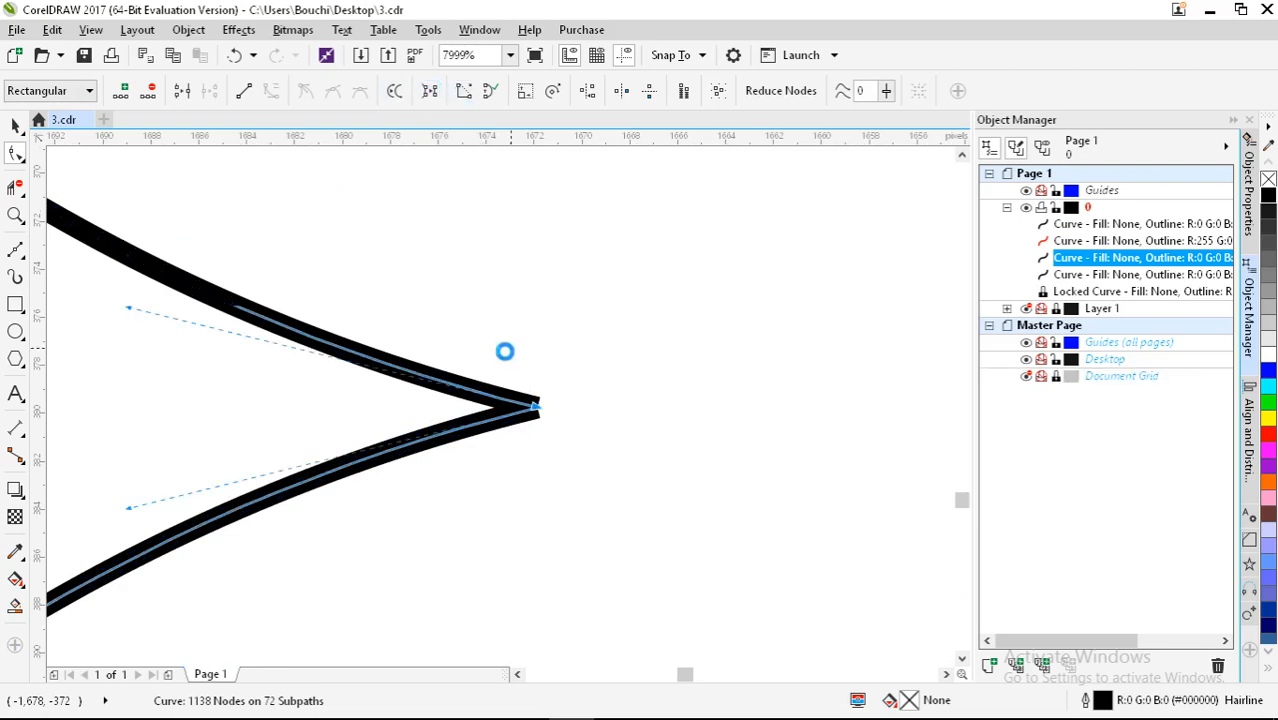
# Step: Join the overlapping seam tip nodes into one subpath, leaving 1136 nodes, then return to the Pick tool
pyautogui.scroll(-4, 330, 404)
pyautogui.scroll(3, 421, 390)
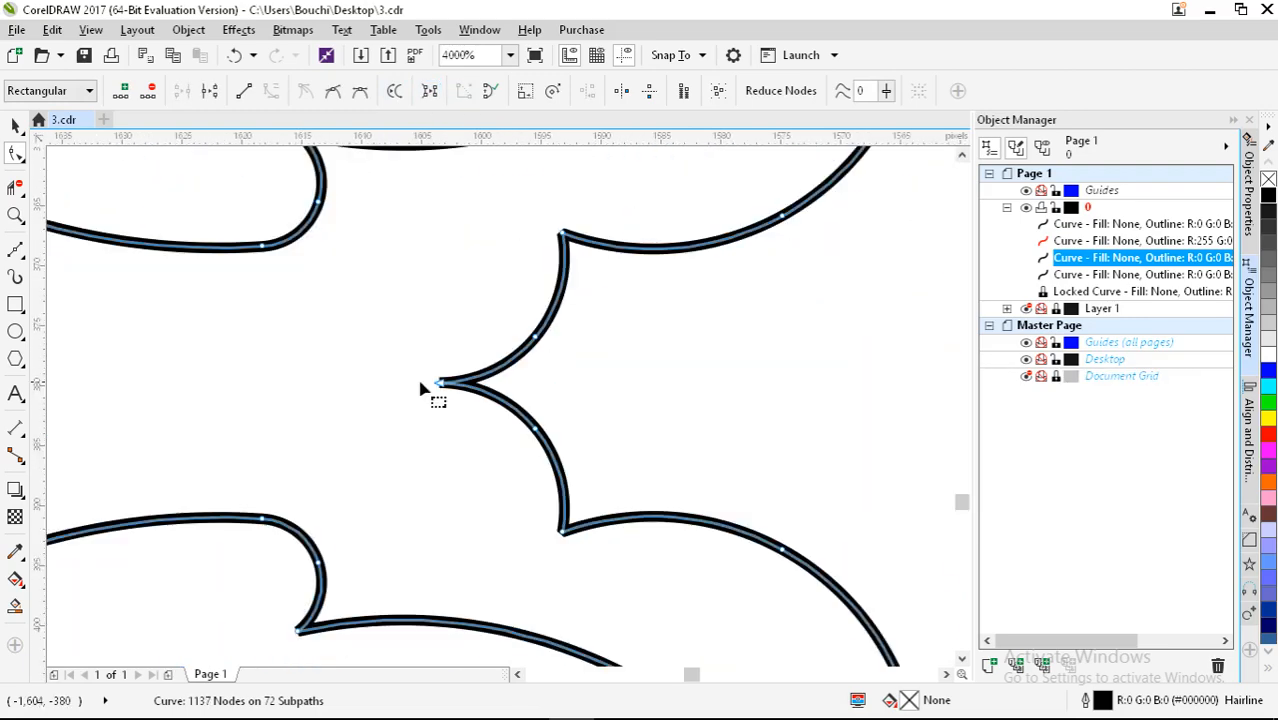
pyautogui.scroll(2, 436, 394)
pyautogui.scroll(-4, 491, 422)
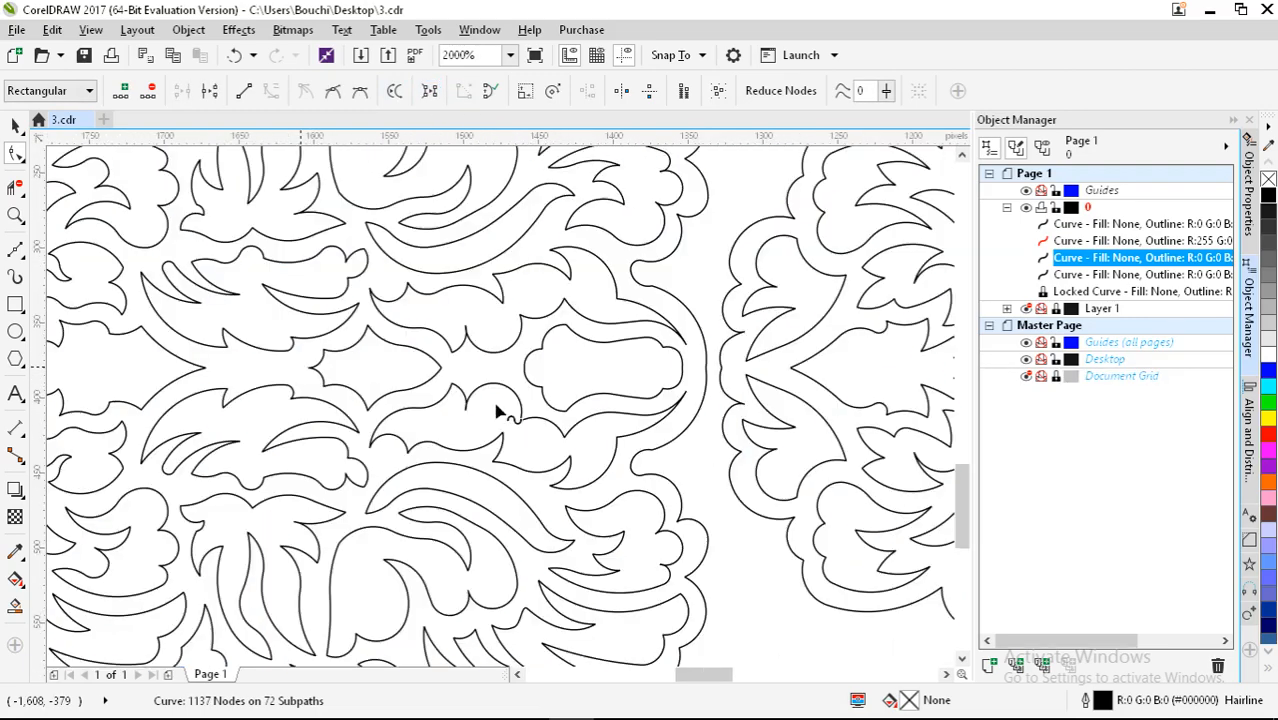
pyautogui.scroll(-5, 491, 245)
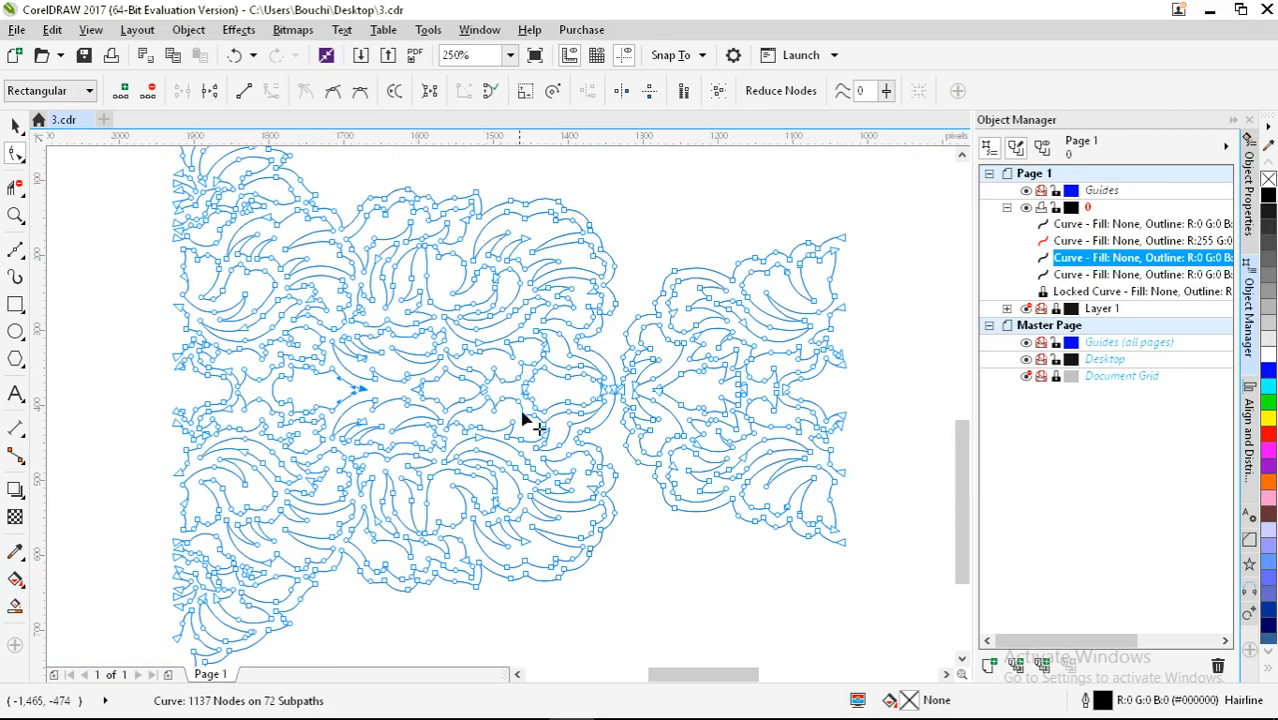
pyautogui.scroll(3, 510, 420)
pyautogui.scroll(2, 491, 422)
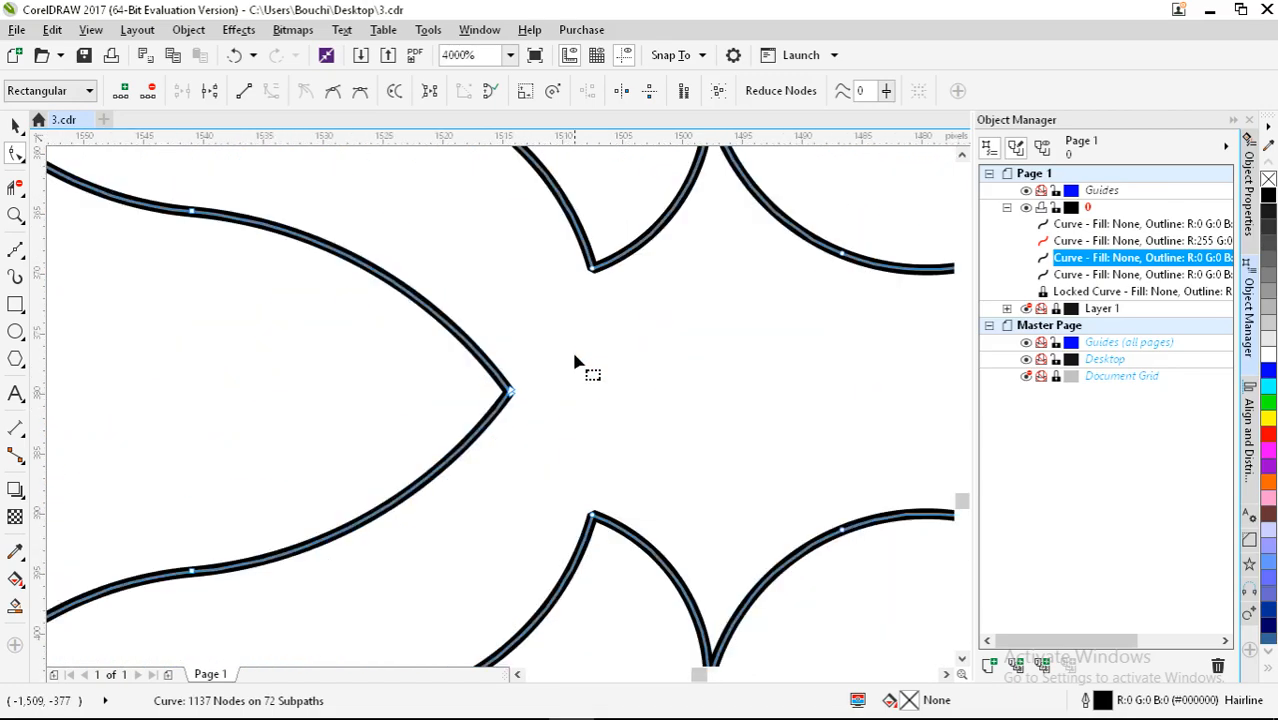
pyautogui.moveTo(576, 362); pyautogui.dragTo(520, 425)
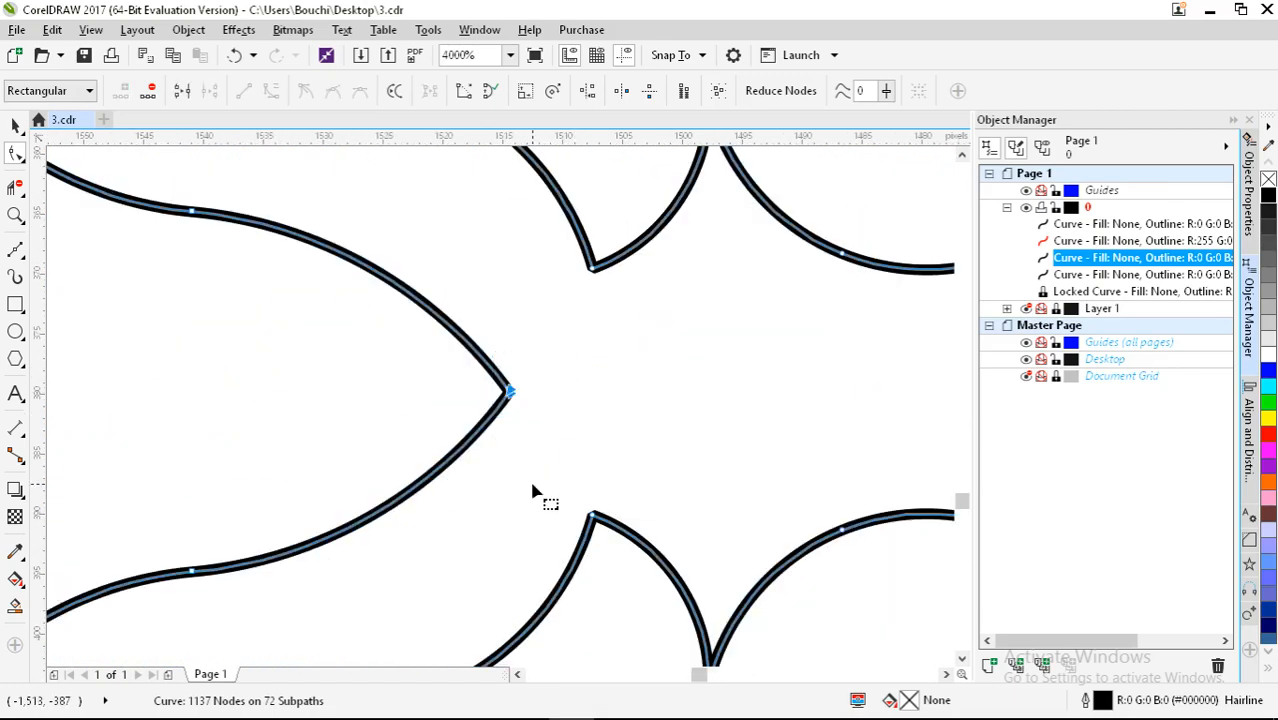
pyautogui.click(460, 92)
pyautogui.scroll(-3, 428, 414)
pyautogui.scroll(-4, 434, 405)
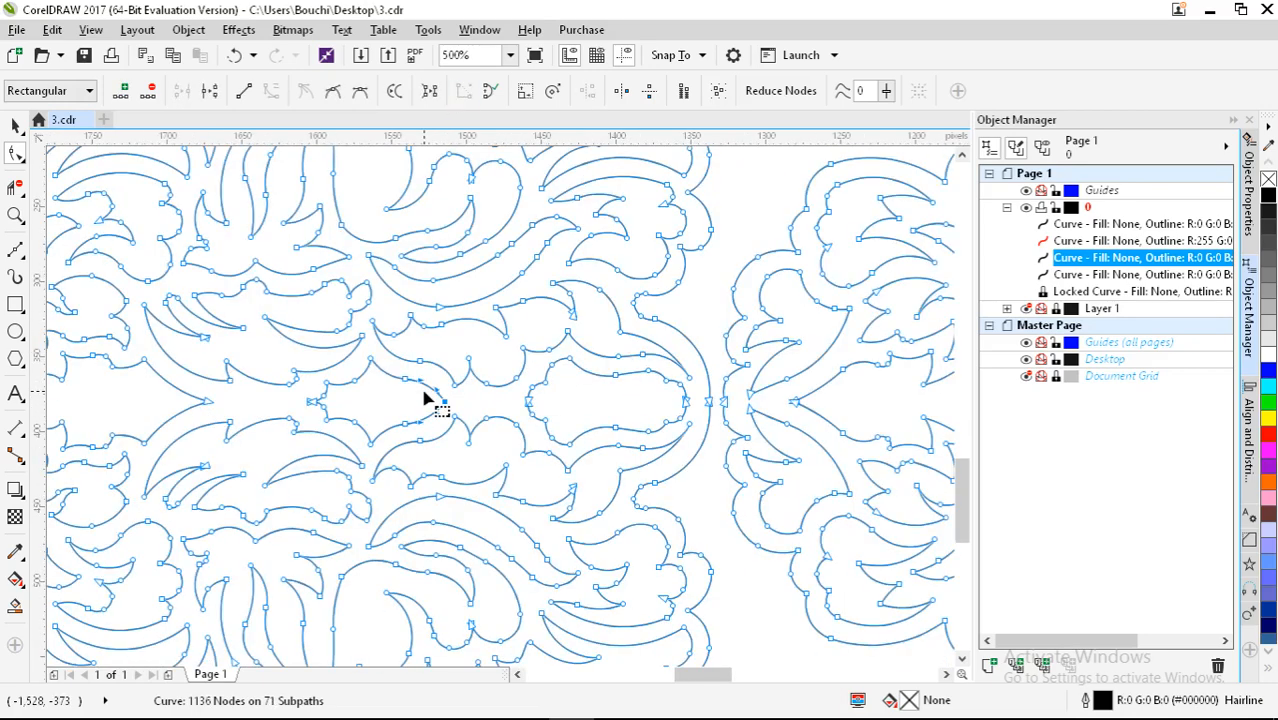
pyautogui.click(15, 188)
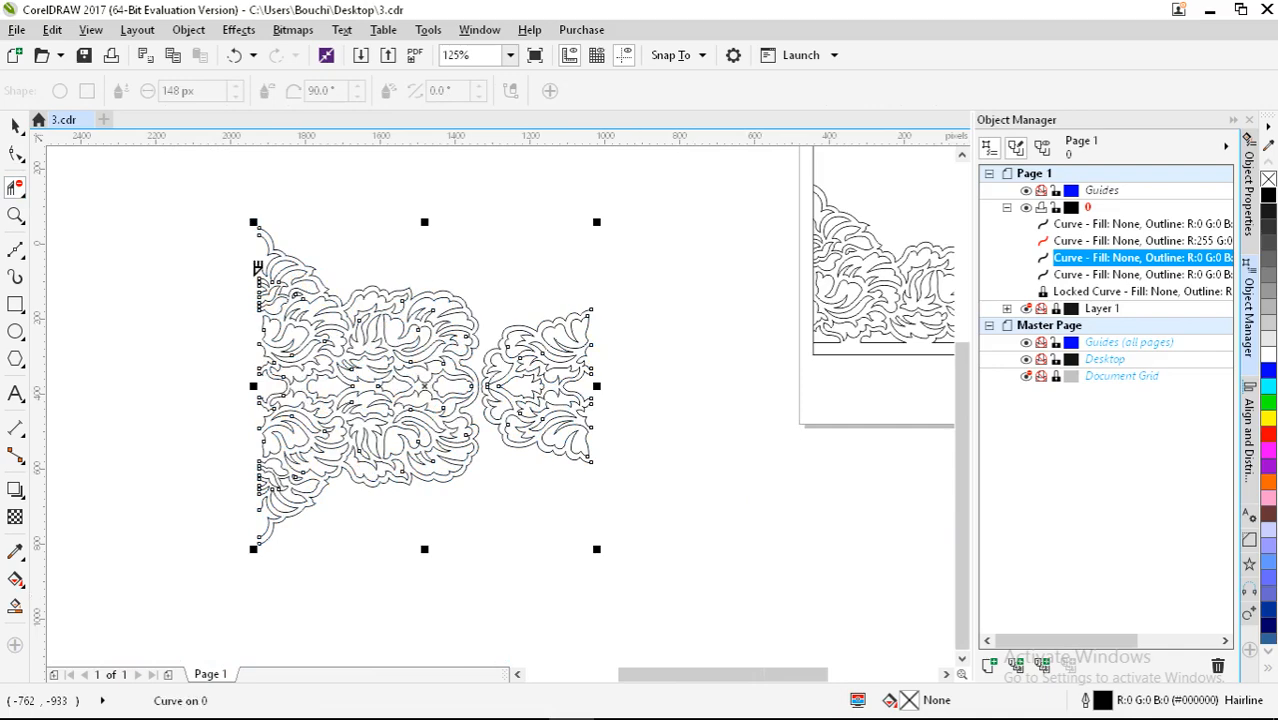
# Step: Reopen the lace curve for node editing and delete a redundant node on the left arc
pyautogui.press('Escape')
pyautogui.press('space')
pyautogui.scroll(3, 427, 414)
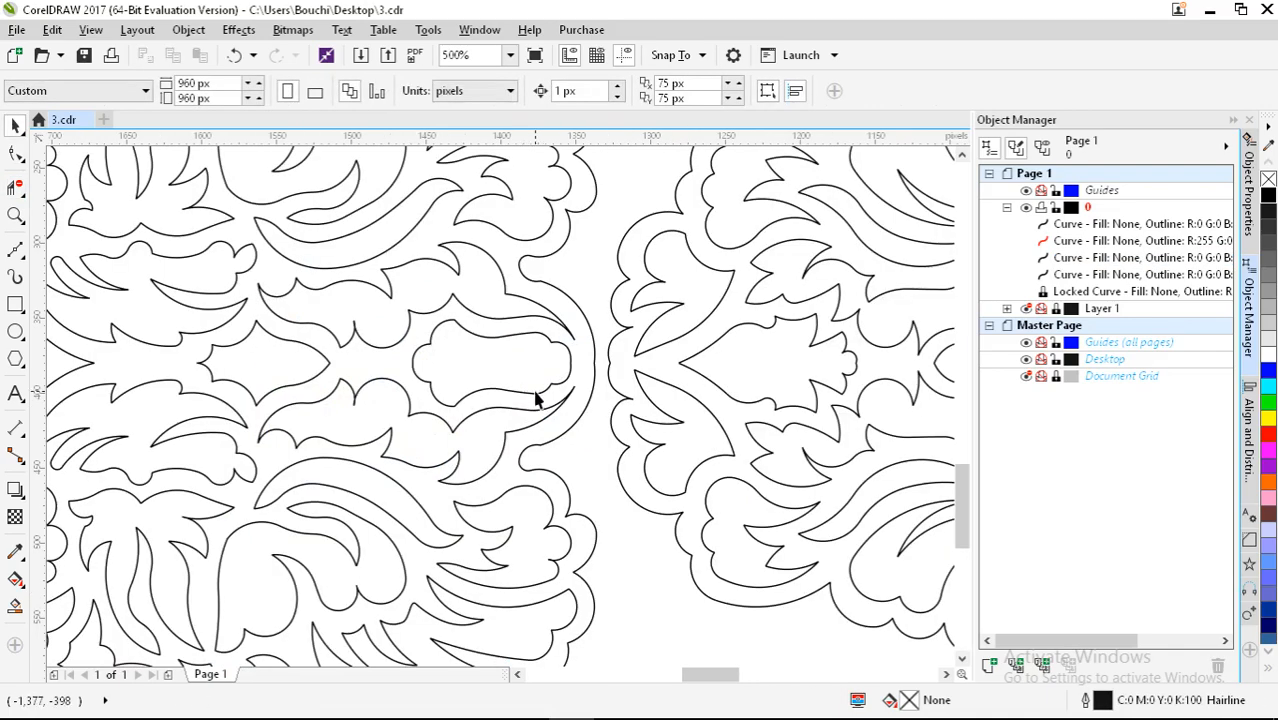
pyautogui.doubleClick(565, 390)
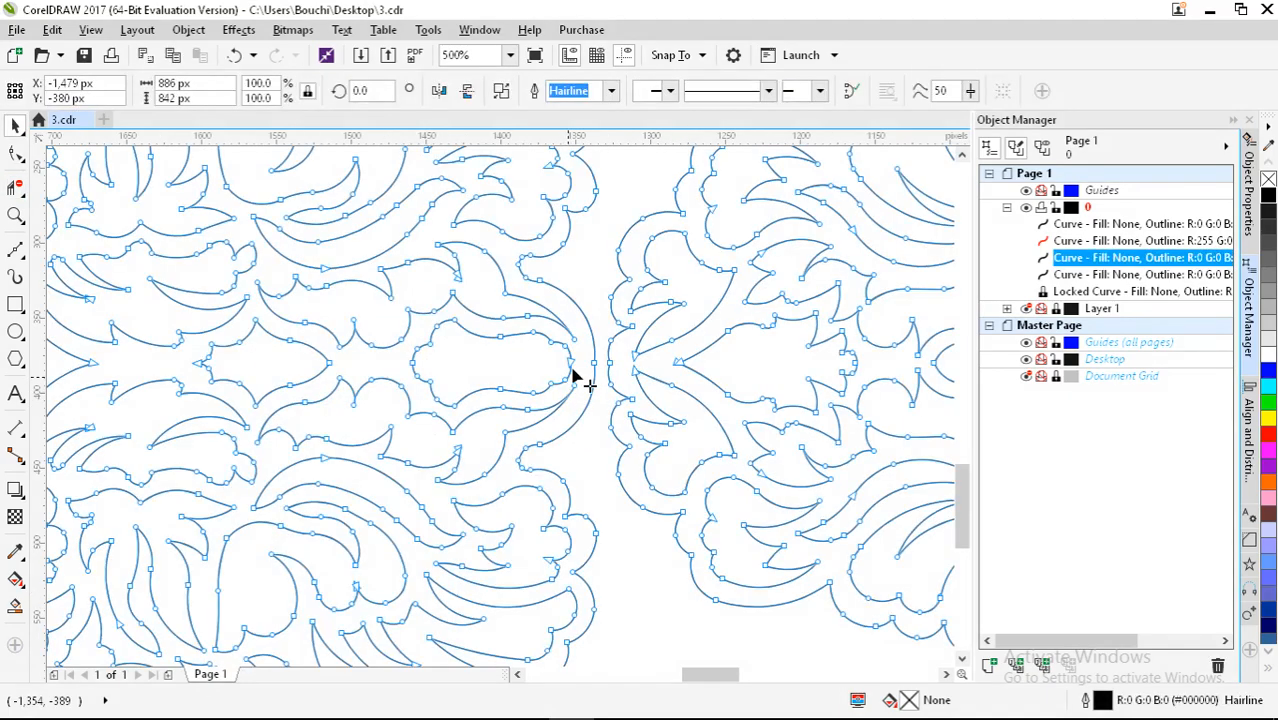
pyautogui.scroll(5, 277, 364)
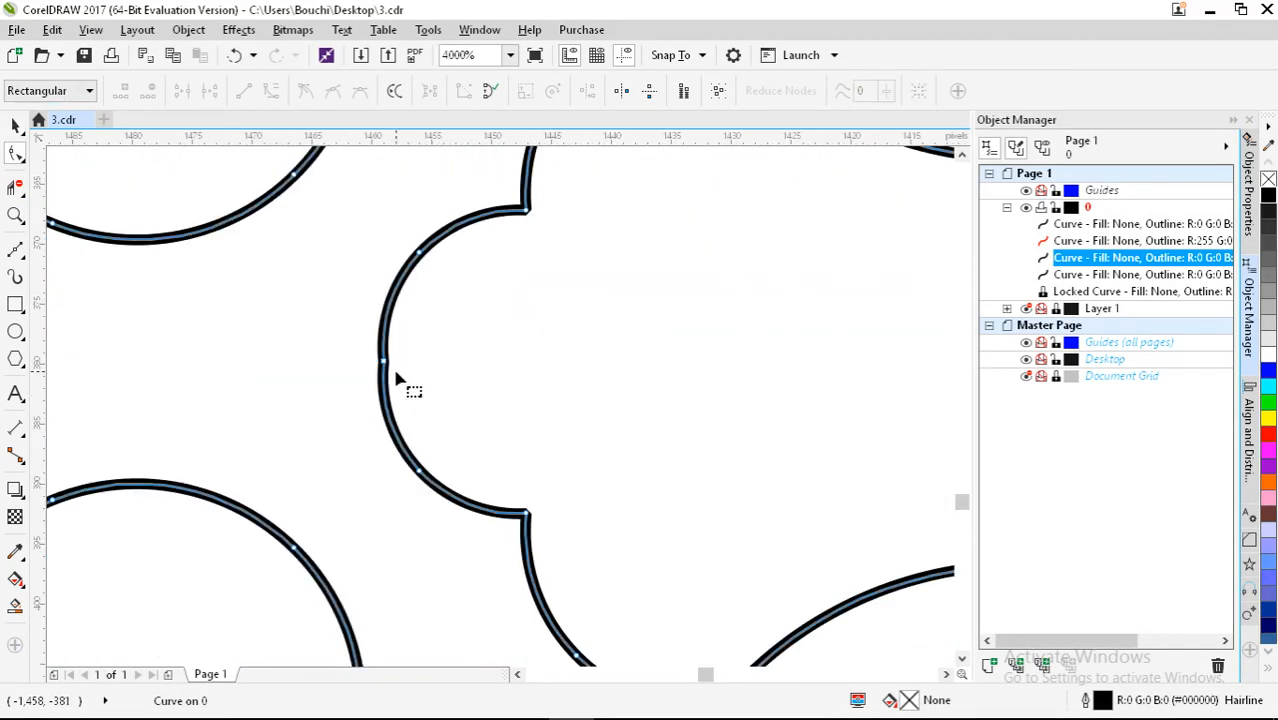
pyautogui.doubleClick(384, 361)
pyautogui.scroll(-3, 456, 410)
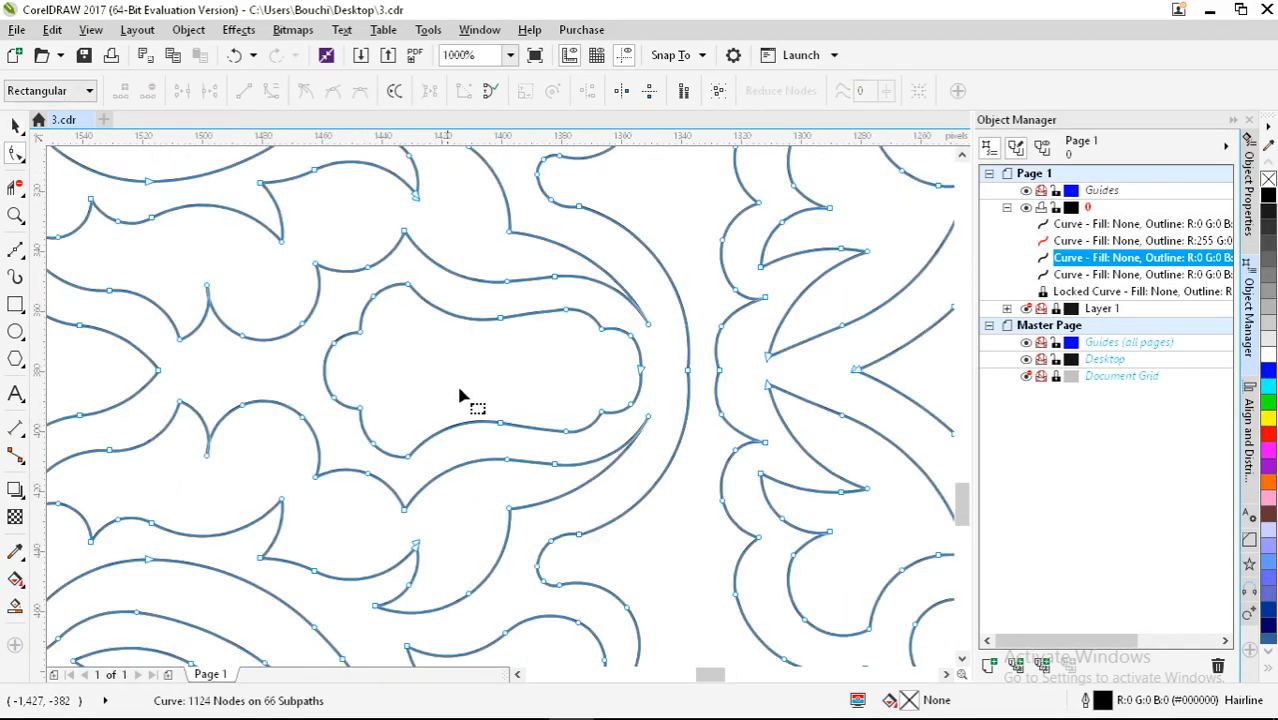
pyautogui.scroll(3, 465, 394)
# Step: Delete the redundant nodes on the right and middle seam arcs
pyautogui.click(628, 376)
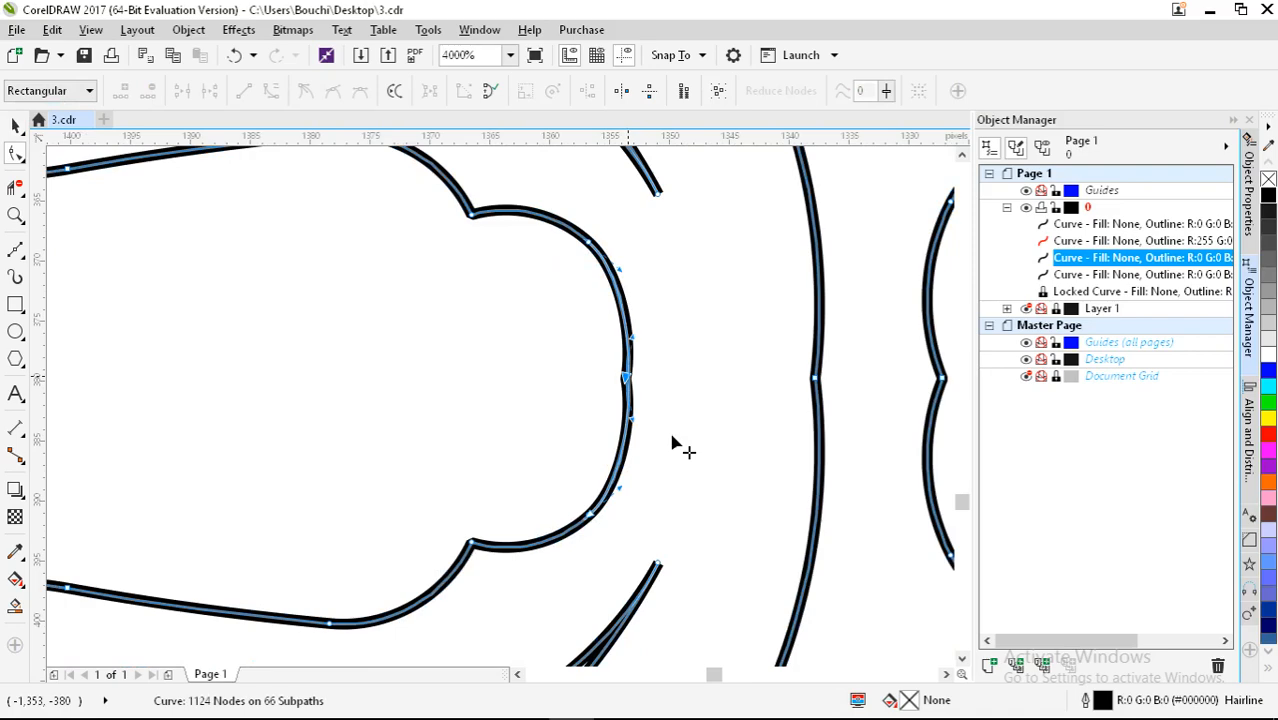
pyautogui.press('Delete')
pyautogui.scroll(-1, 500, 400)
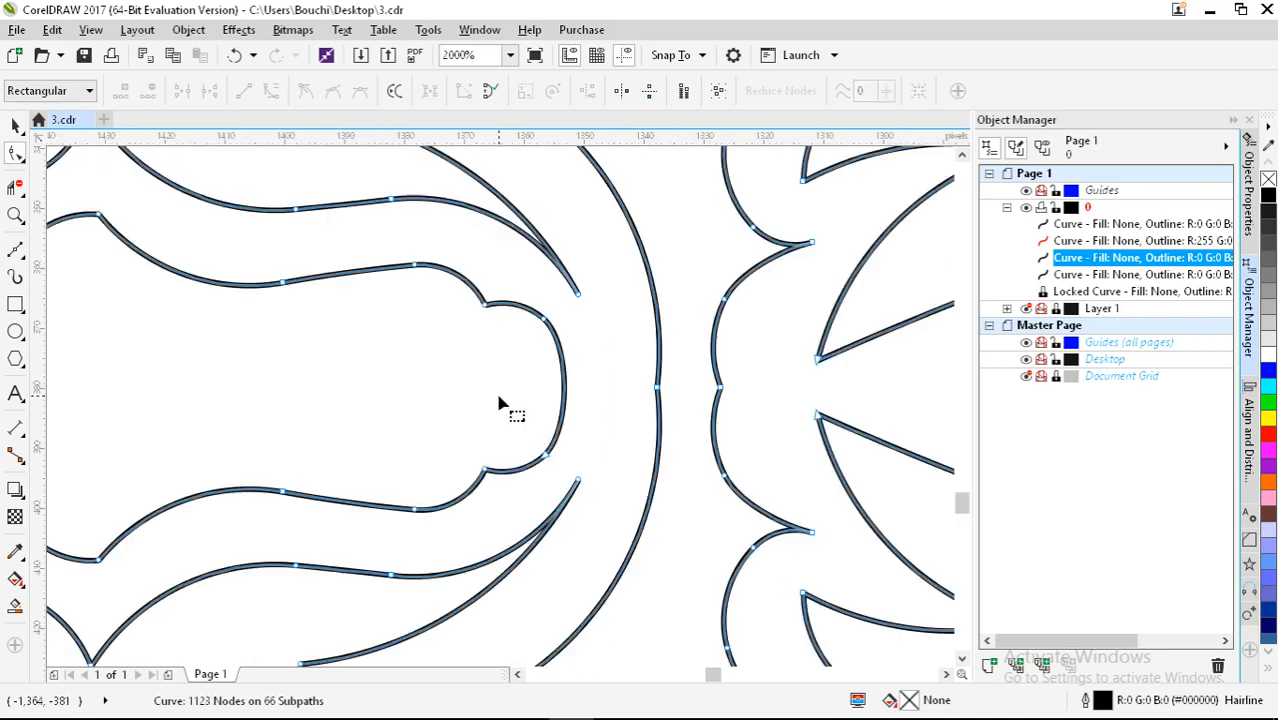
pyautogui.doubleClick(660, 394)
pyautogui.click(720, 396)
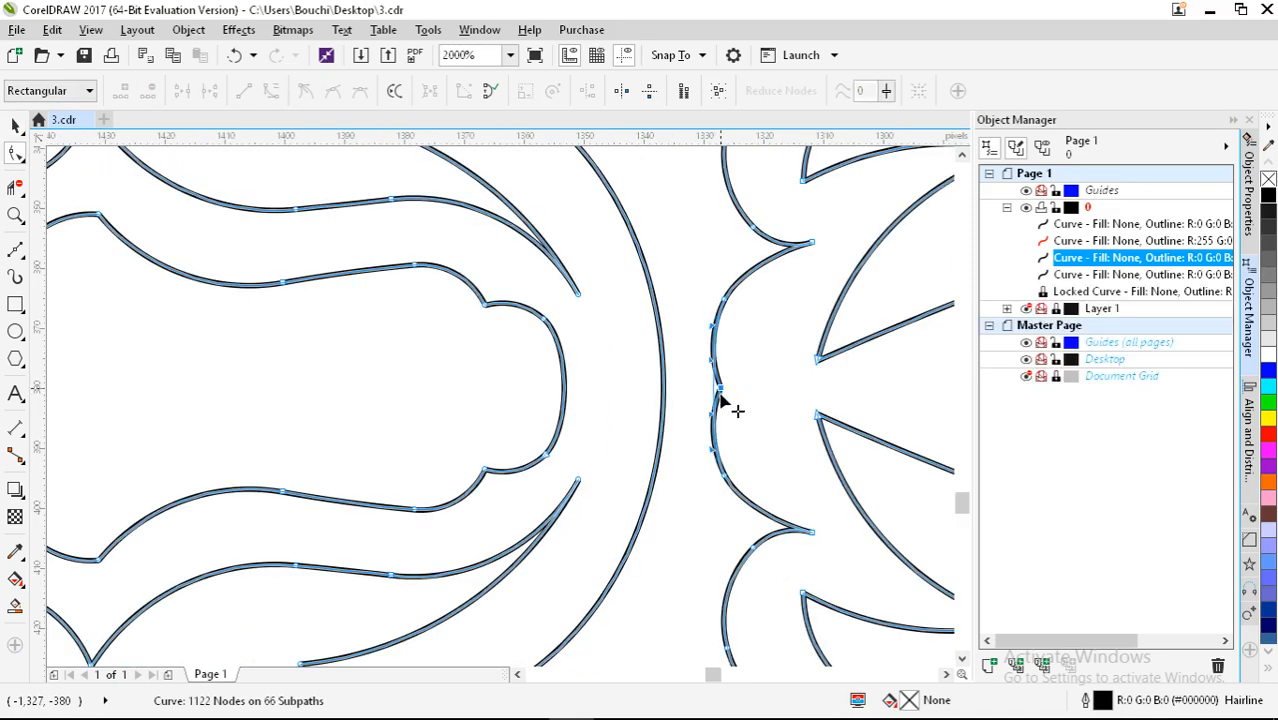
pyautogui.press('Delete')
pyautogui.scroll(-2, 474, 400)
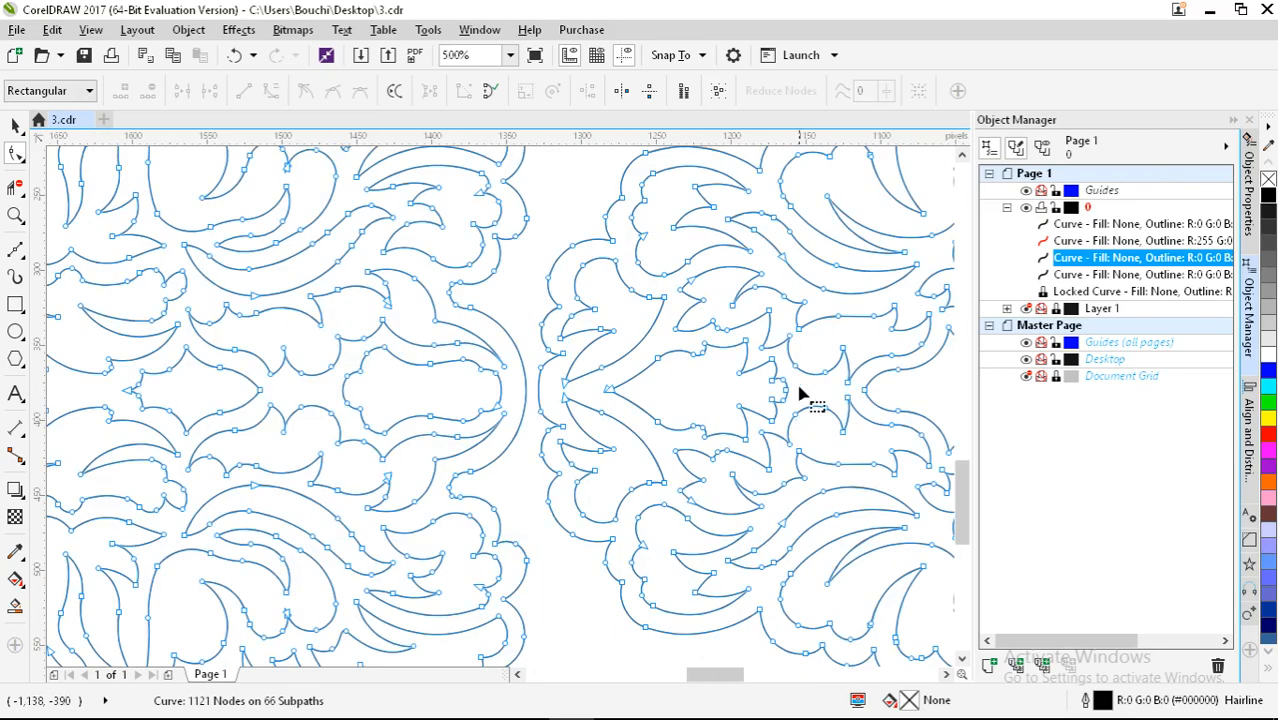
# Step: Remove one more redundant node on the right arc, leaving 1120 nodes on 66 subpaths
pyautogui.scroll(3, 800, 393)
pyautogui.doubleClick(720, 437)
pyautogui.scroll(-2, 450, 383)
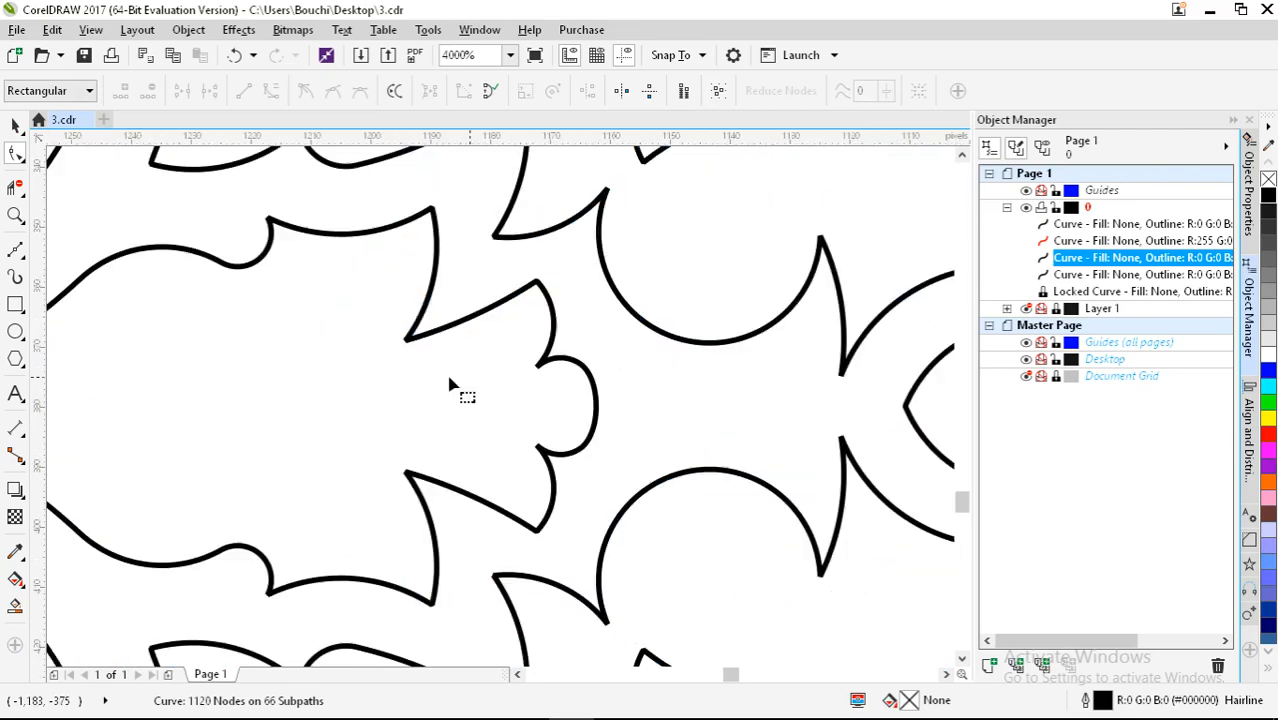
pyautogui.scroll(-3, 450, 383)
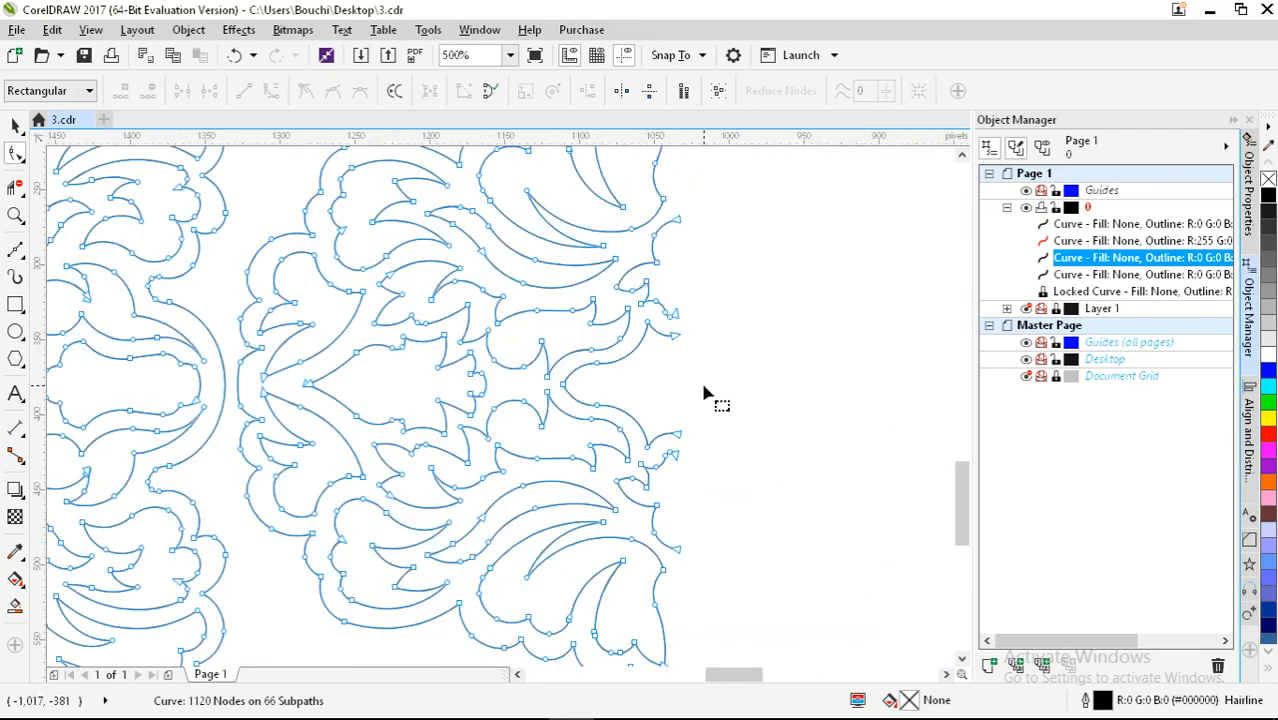
pyautogui.scroll(-2, 703, 393)
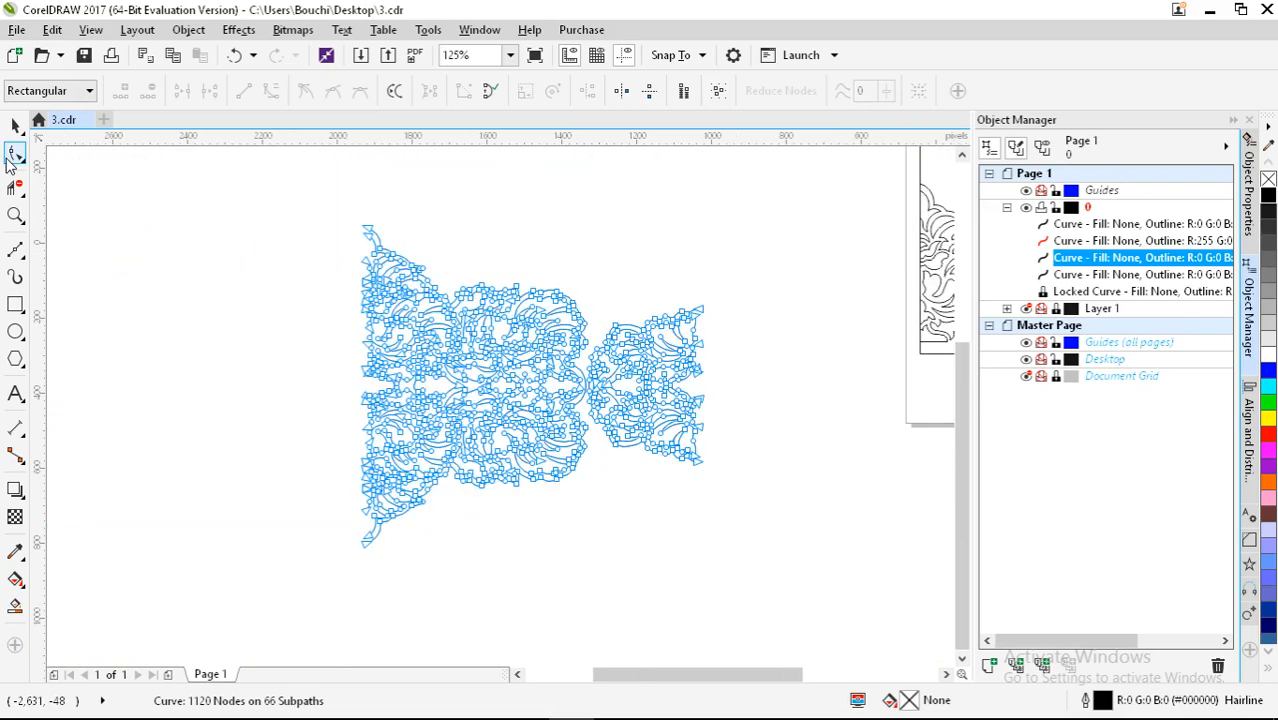
# Step: Marquee-select the whole lace pattern and place its horizontally mirrored copy on the left
pyautogui.click(15, 127)
pyautogui.scroll(-1, 621, 381)
pyautogui.click(470, 303)
pyautogui.moveTo(433, 285); pyautogui.dragTo(718, 502)
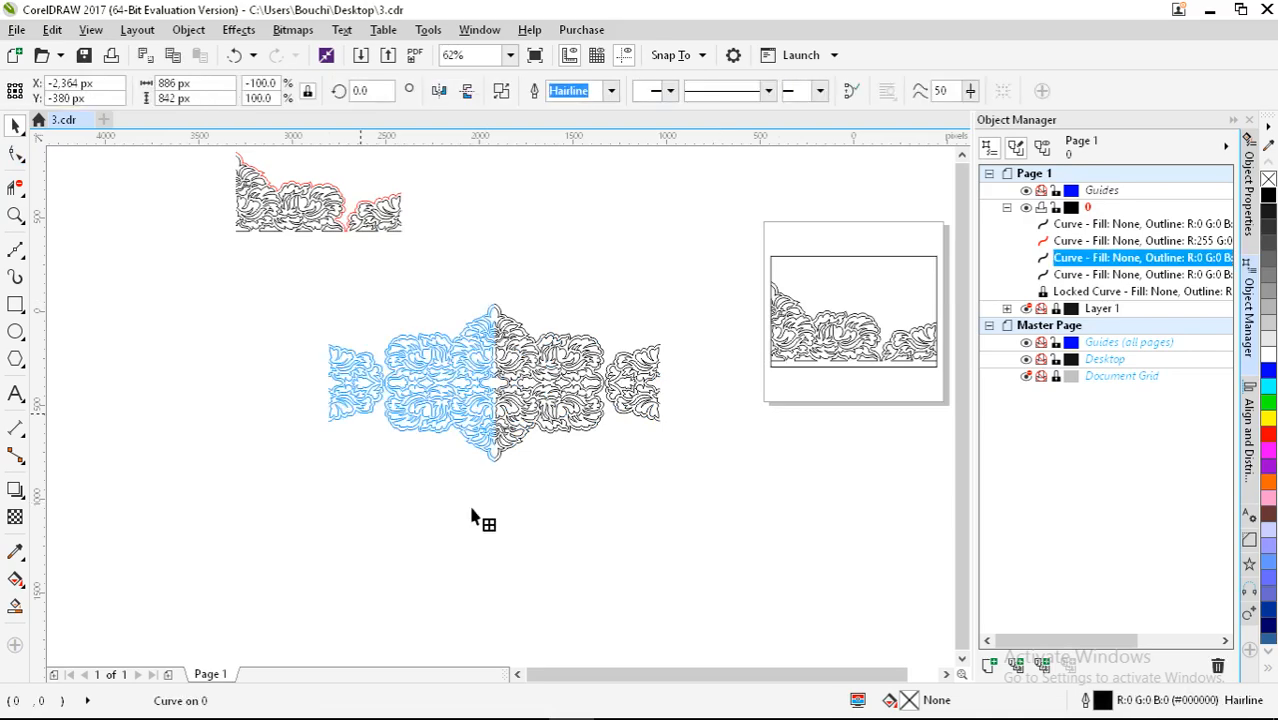
pyautogui.click(476, 510)
pyautogui.scroll(1, 476, 517)
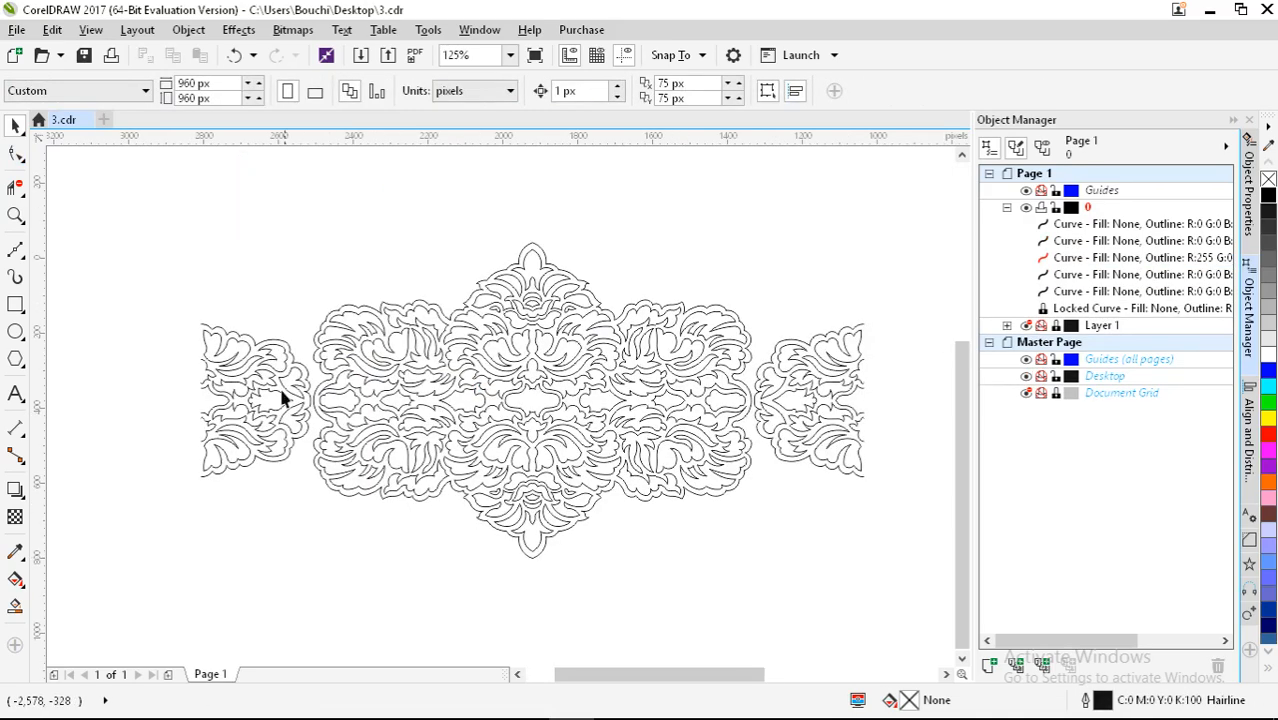
pyautogui.scroll(-1, 283, 398)
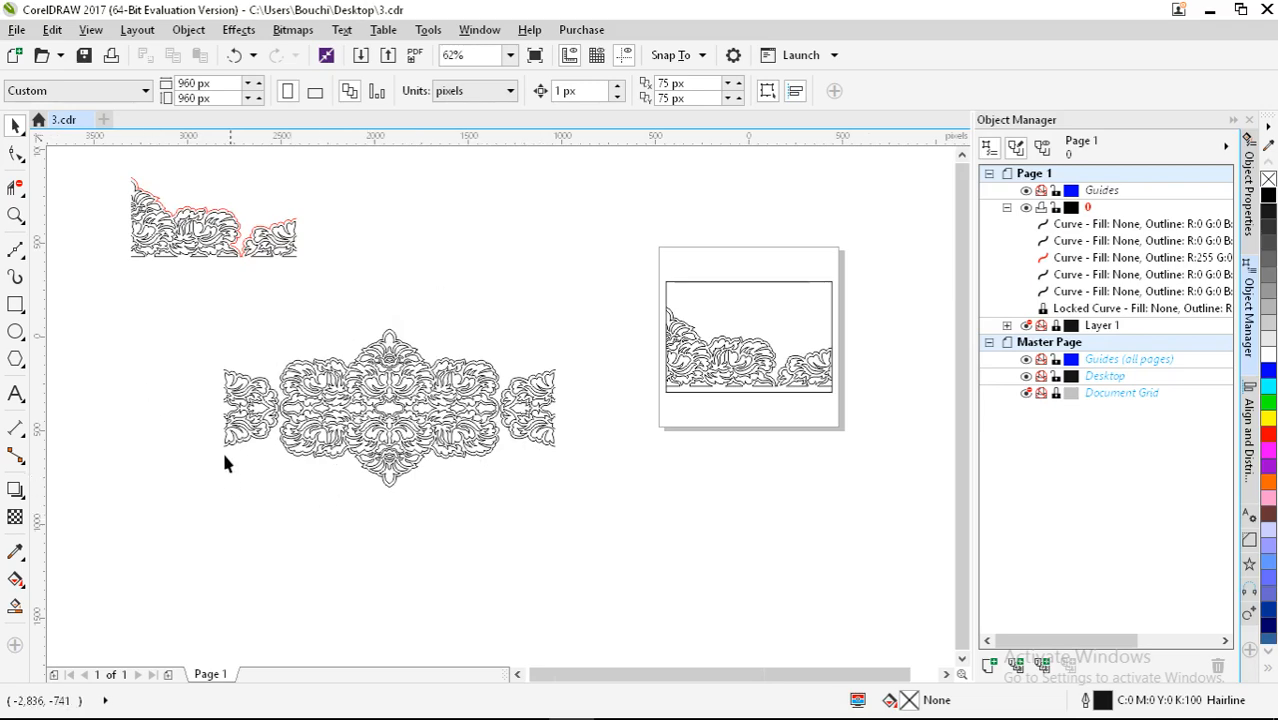
pyautogui.scroll(2, 312, 396)
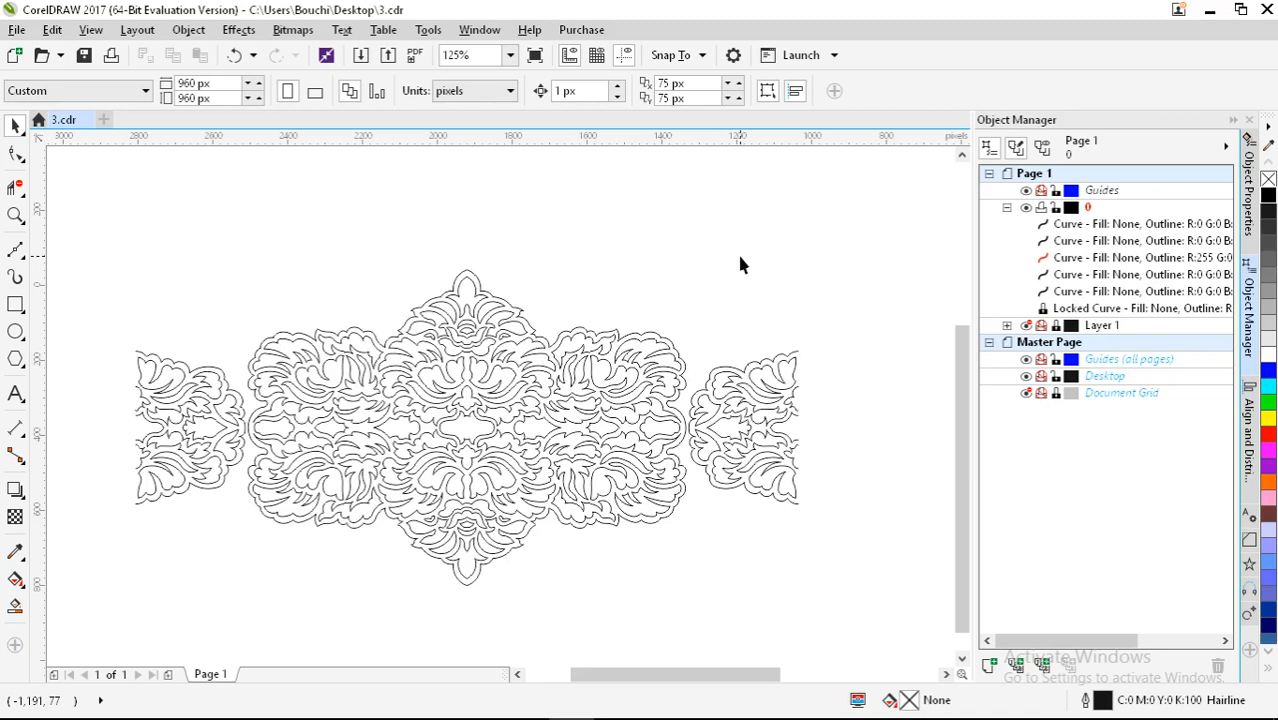
pyautogui.scroll(-1, 403, 447)
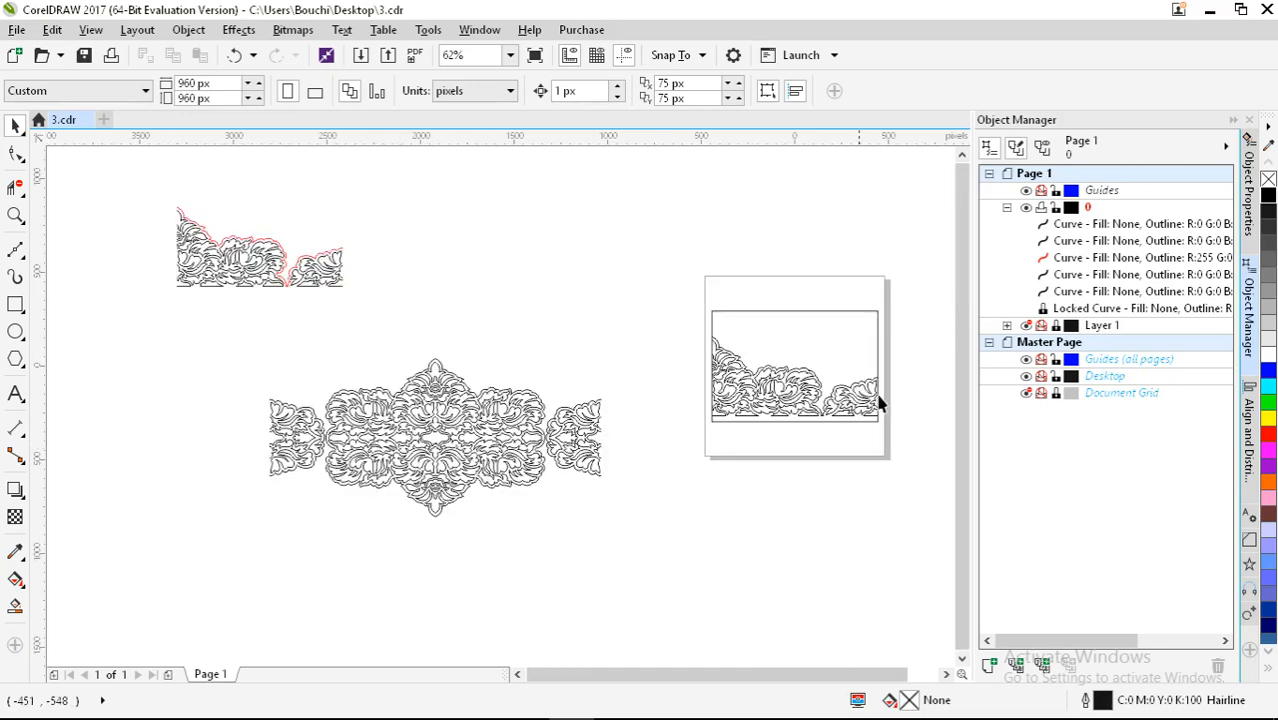